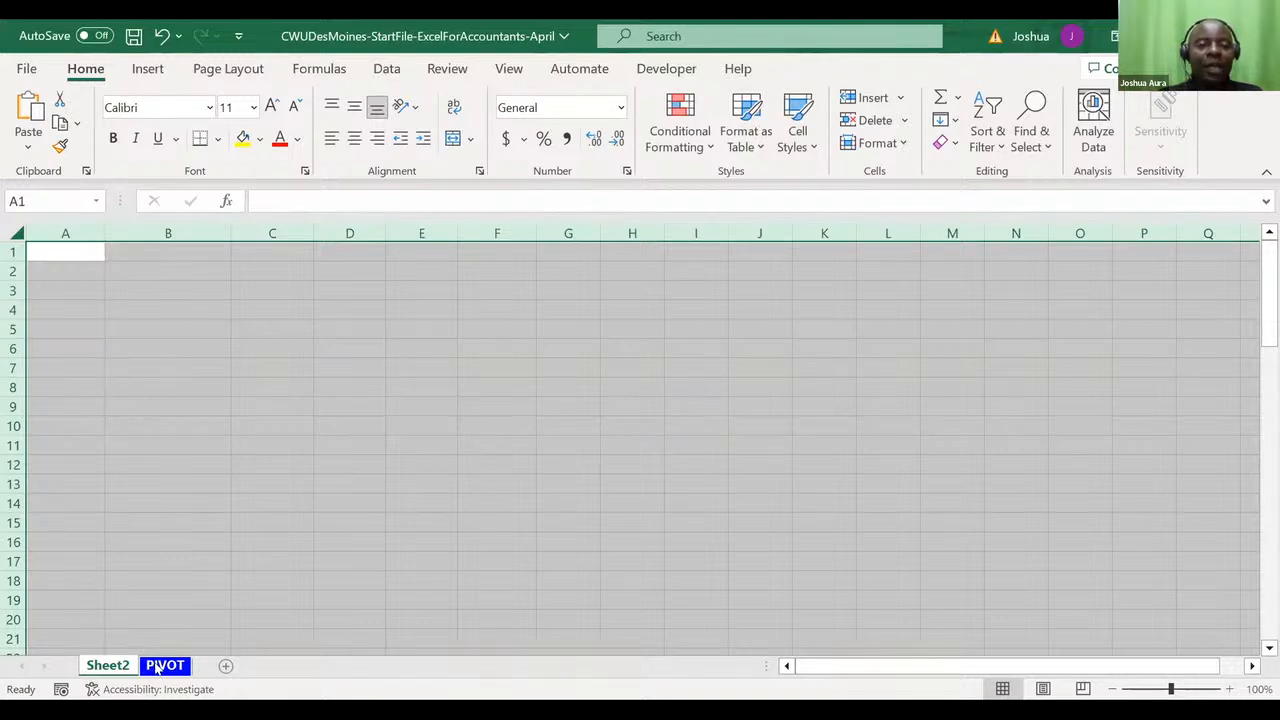
# - Open the PIVOT sheet and examine the sales records down the SalesRep column from row 2 to row 313
pyautogui.click(156, 666)
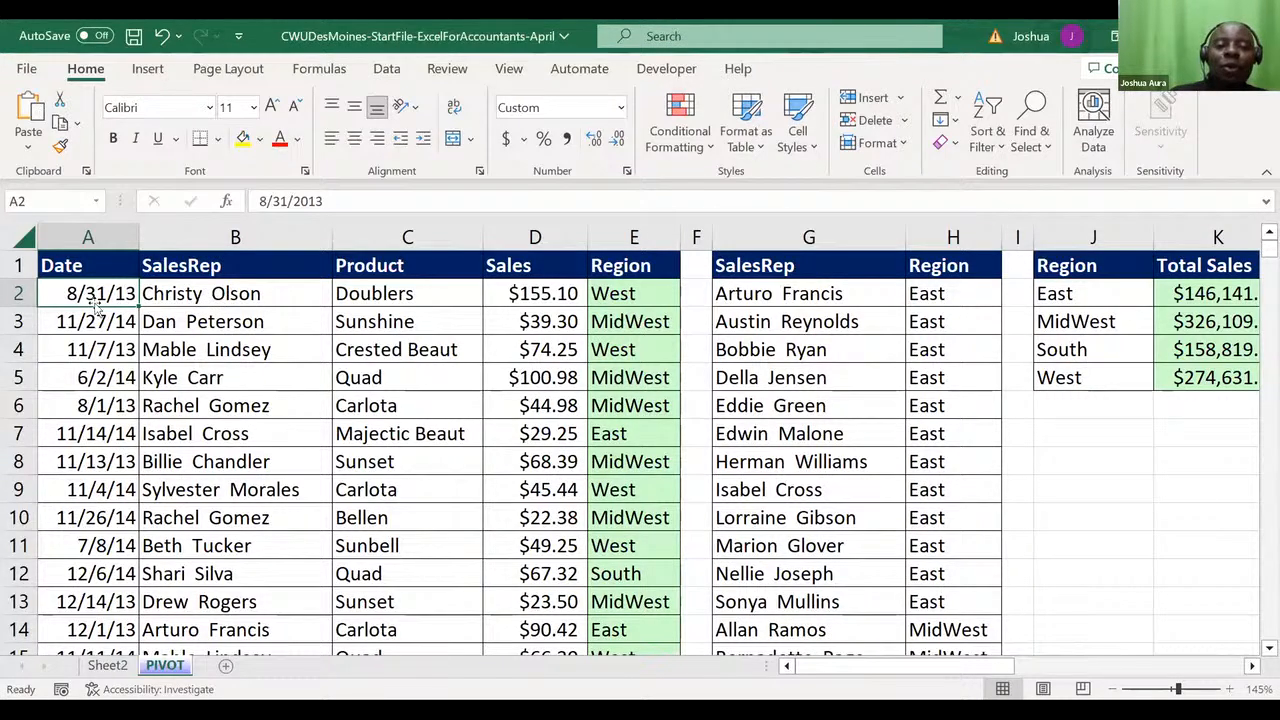
pyautogui.click(186, 291)
pyautogui.press('Down')
pyautogui.press('Down')
pyautogui.press('Down')
pyautogui.press('Down')
pyautogui.press('Down')
pyautogui.press('Down')
pyautogui.press('Down')
pyautogui.press('Down')
pyautogui.press('Down')
pyautogui.press('Down')
pyautogui.press('Down')
pyautogui.press('Down')
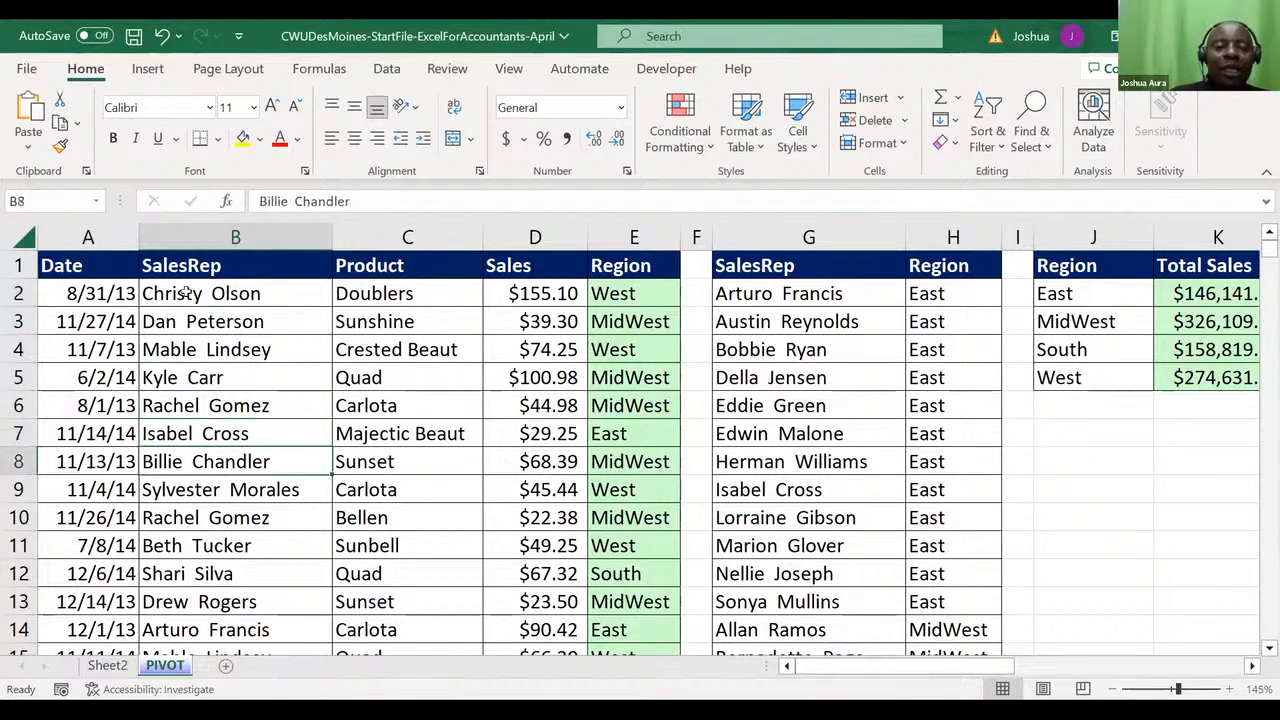
pyautogui.press('Down')
pyautogui.press('Down')
pyautogui.press('Down')
pyautogui.press('Down')
pyautogui.press('Down')
pyautogui.press('Down')
pyautogui.press('Down')
pyautogui.press('Down')
pyautogui.press('Down')
pyautogui.press('Down')
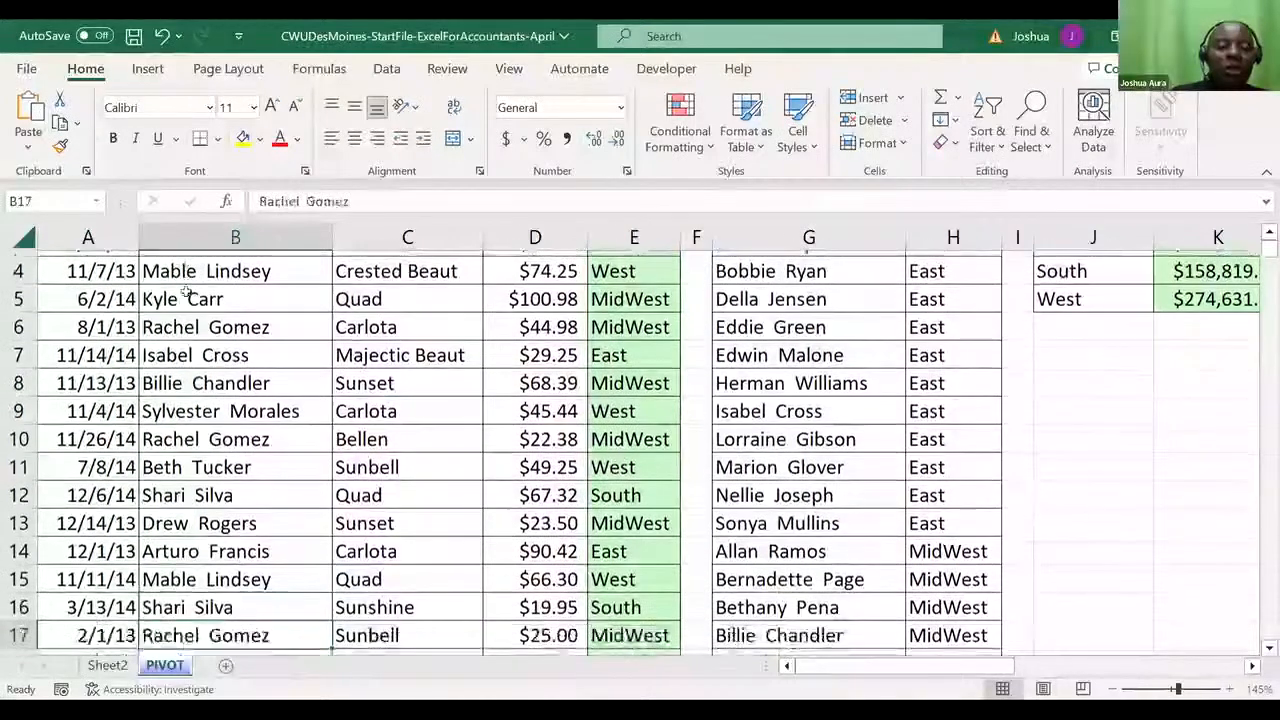
pyautogui.press('Down')
pyautogui.press('Down')
pyautogui.press('Down')
pyautogui.press('Down')
pyautogui.press('Down')
pyautogui.press('Down')
pyautogui.press('Down')
pyautogui.press('Down')
pyautogui.press('Down')
pyautogui.press('Down')
pyautogui.press('Down')
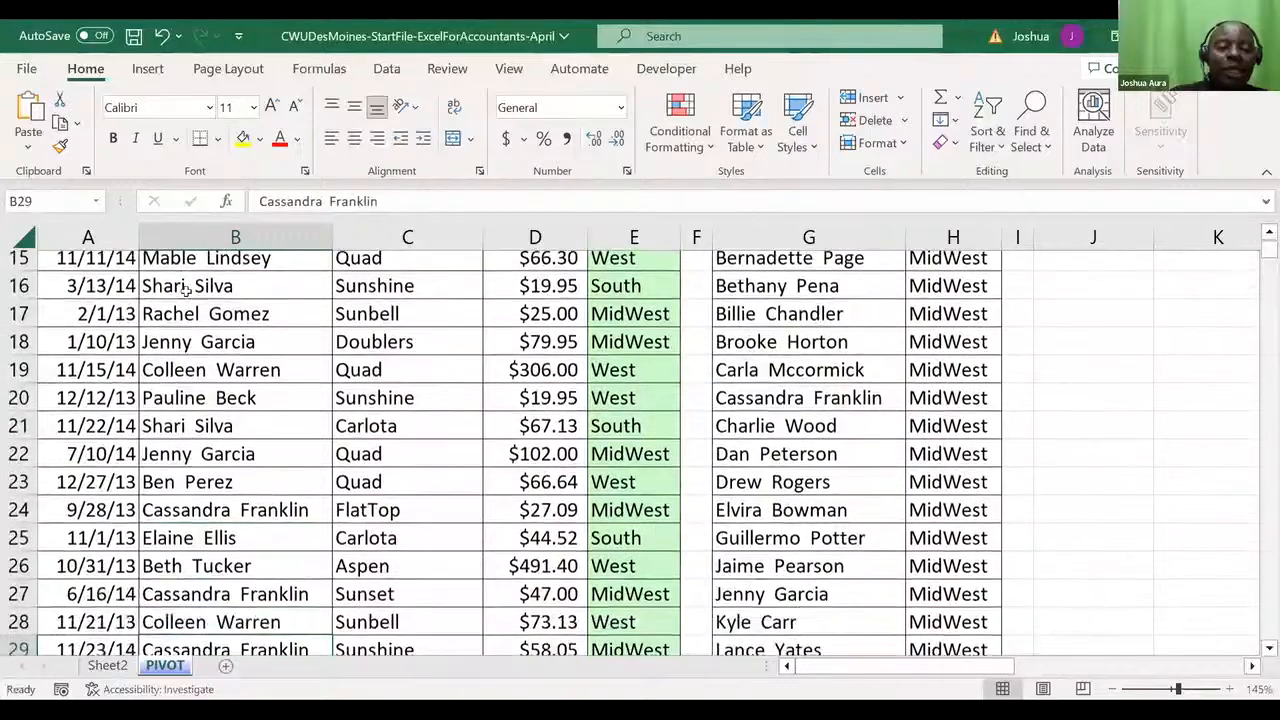
pyautogui.press('Down')
pyautogui.press('Down')
pyautogui.press('Down')
pyautogui.press('Down')
pyautogui.press('Down')
pyautogui.press('Down')
pyautogui.press('Down')
pyautogui.press('Down')
pyautogui.press('Down')
pyautogui.press('Down')
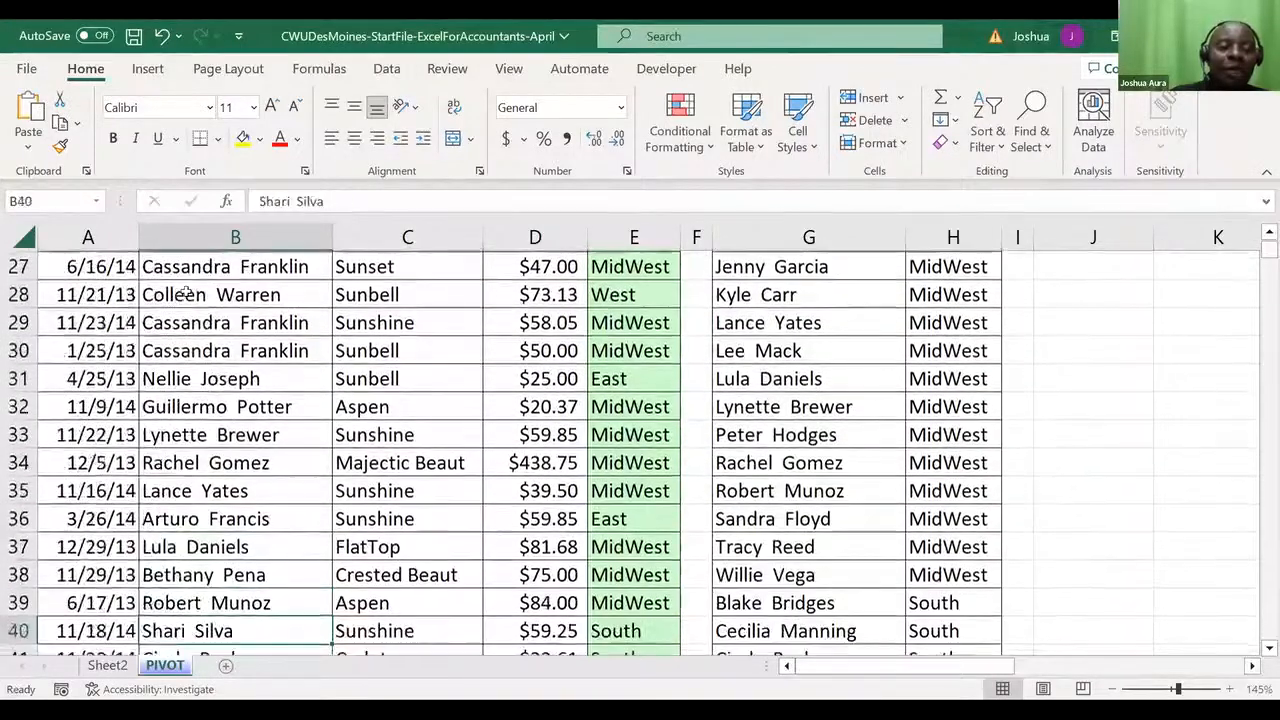
pyautogui.press('Down')
pyautogui.press('Down')
pyautogui.press('Down')
pyautogui.press('Down')
pyautogui.press('Down')
pyautogui.press('Down')
pyautogui.press('Down')
pyautogui.press('Down')
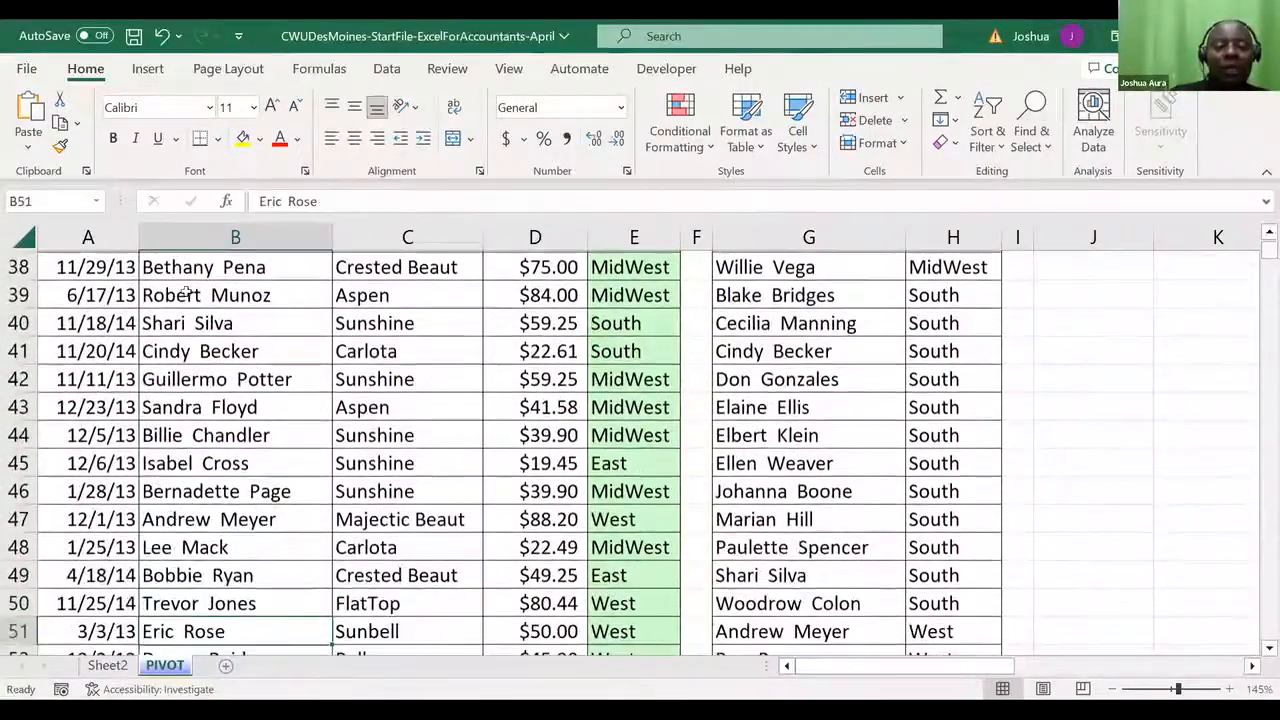
pyautogui.press('Down')
pyautogui.press('Down')
pyautogui.press('Down')
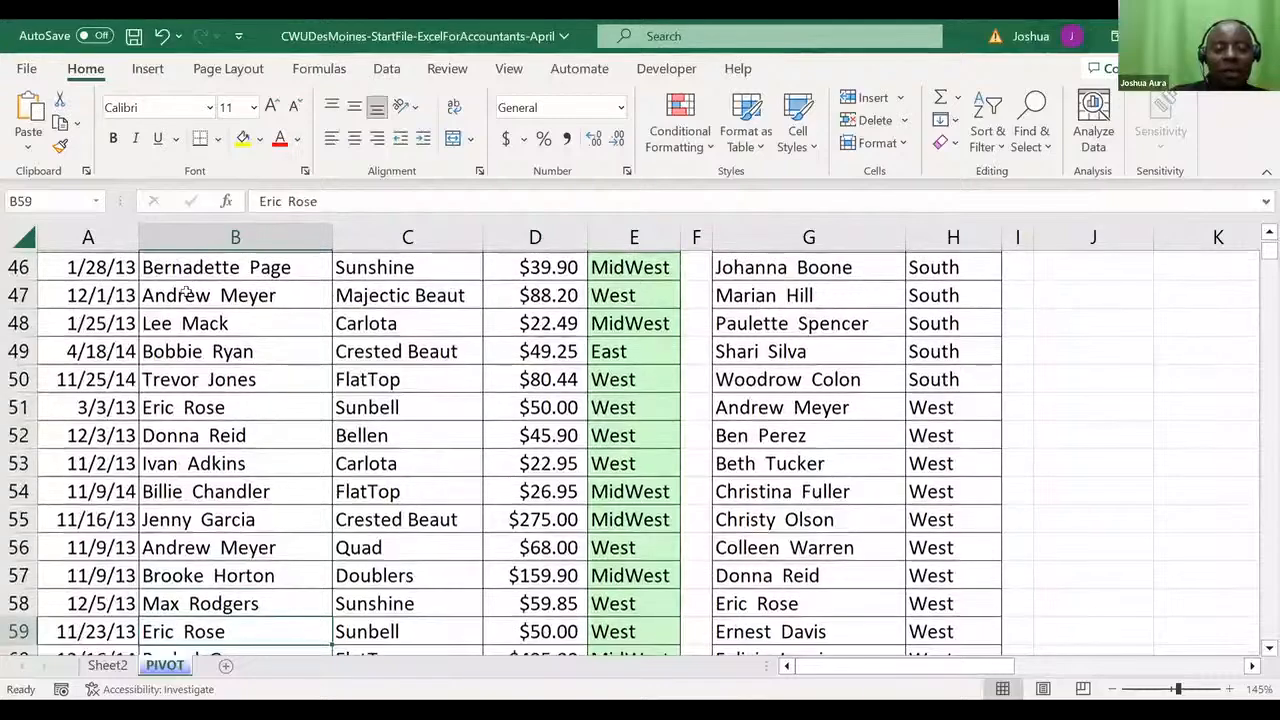
pyautogui.press('Down')
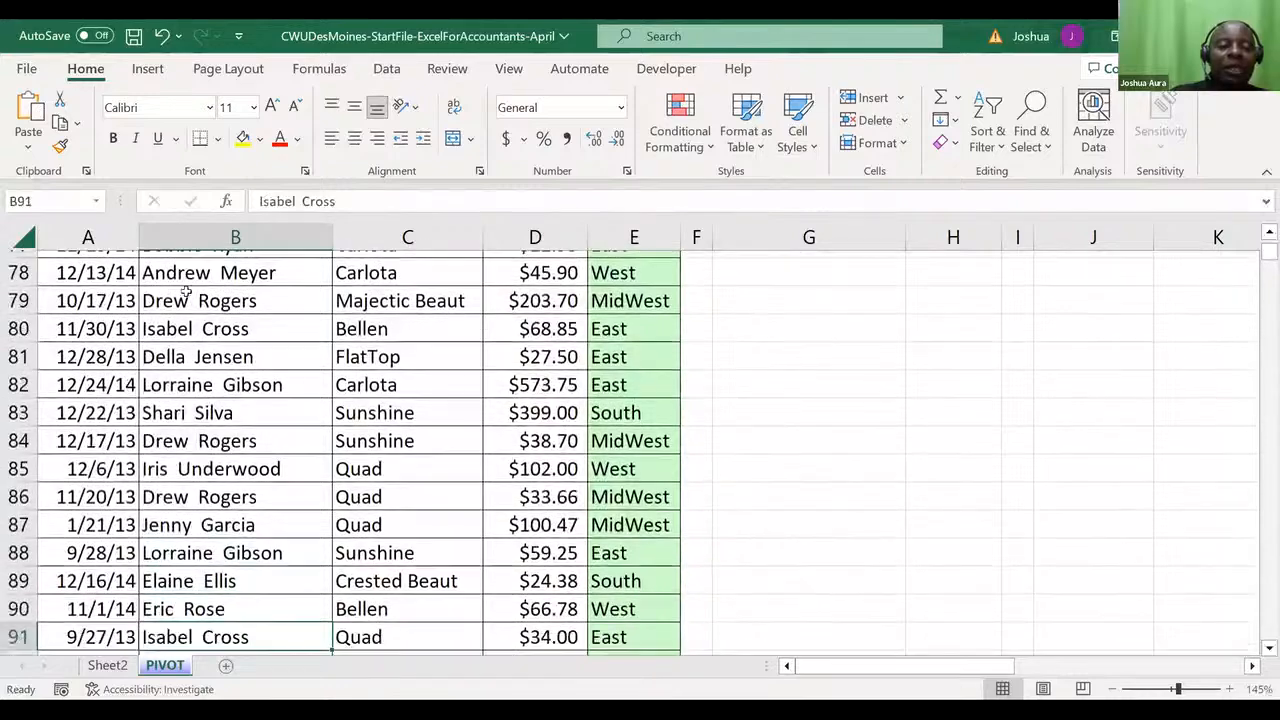
pyautogui.press('Down')
pyautogui.press('Down')
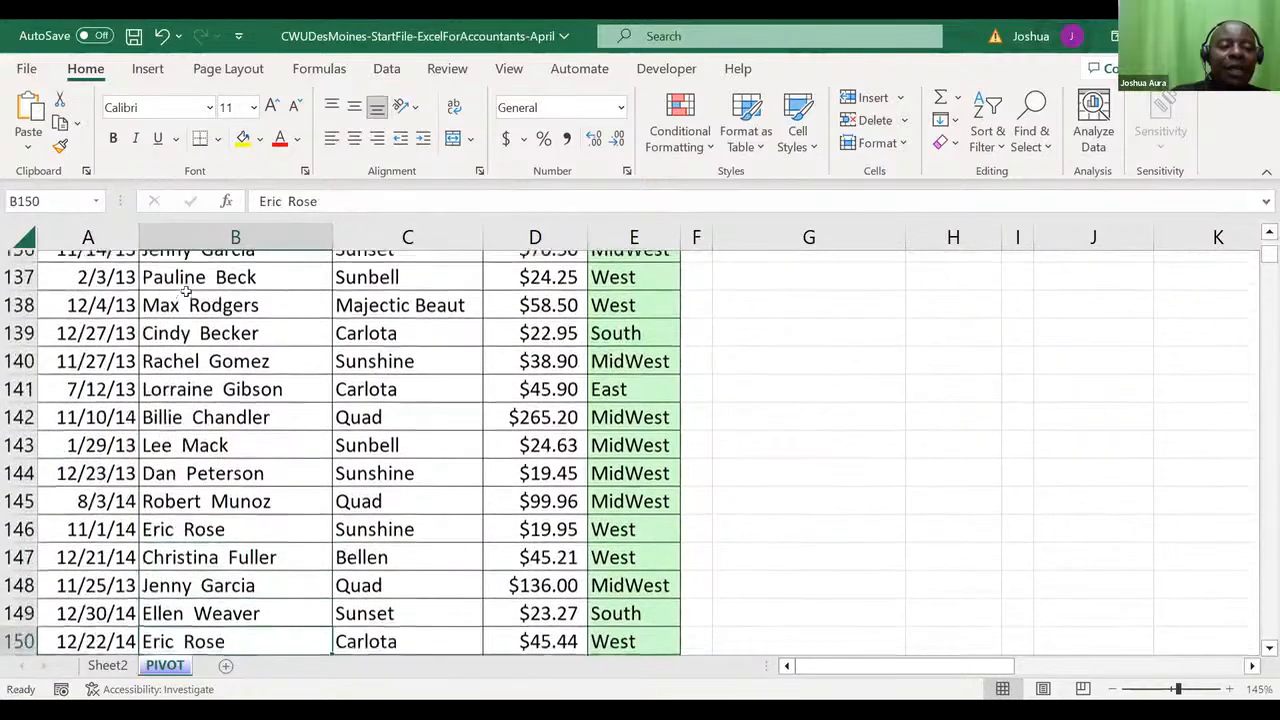
pyautogui.press('Down')
pyautogui.press('Down')
pyautogui.press('Down')
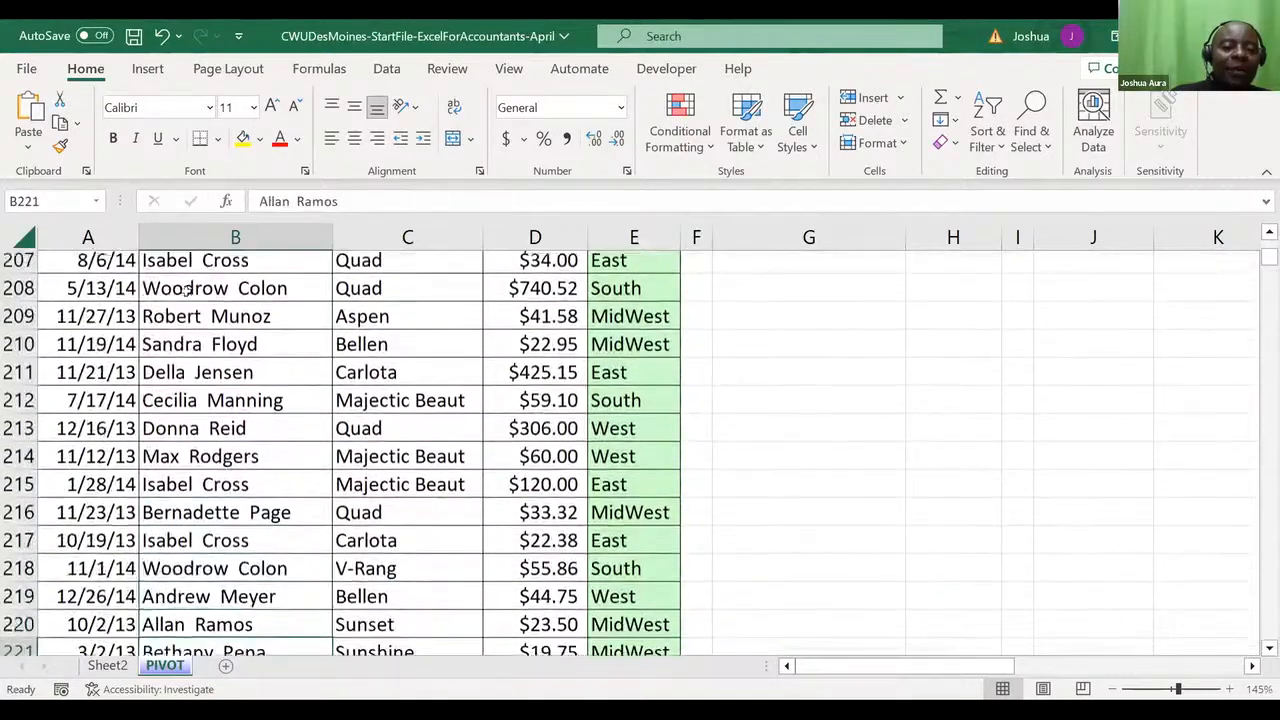
pyautogui.press('Down')
pyautogui.press('Down')
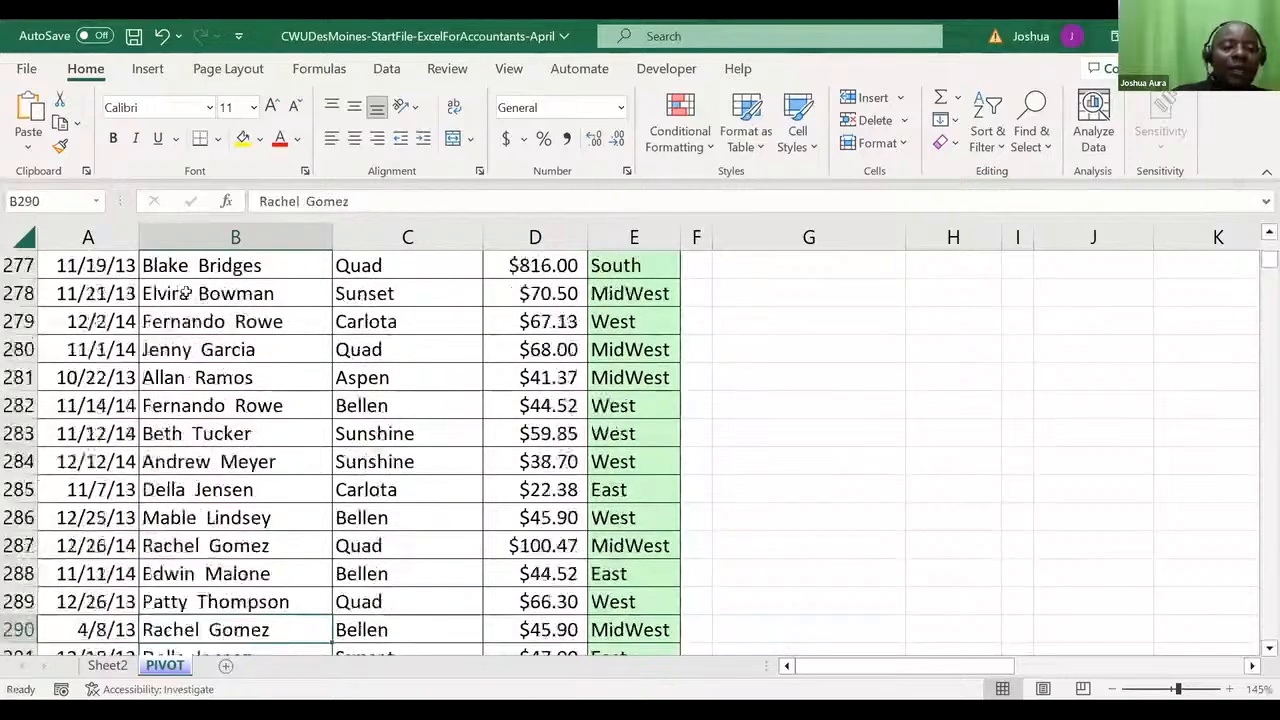
pyautogui.press('Down')
pyautogui.press('Down')
pyautogui.press('Down')
pyautogui.press('Down')
pyautogui.press('Down')
pyautogui.press('Down')
pyautogui.press('Down')
pyautogui.press('Down')
pyautogui.press('Down')
pyautogui.press('Down')
pyautogui.press('Down')
pyautogui.press('Down')
pyautogui.press('Down')
pyautogui.press('Down')
pyautogui.press('Down')
pyautogui.press('Down')
pyautogui.press('Down')
pyautogui.press('Down')
pyautogui.press('Down')
pyautogui.press('Down')
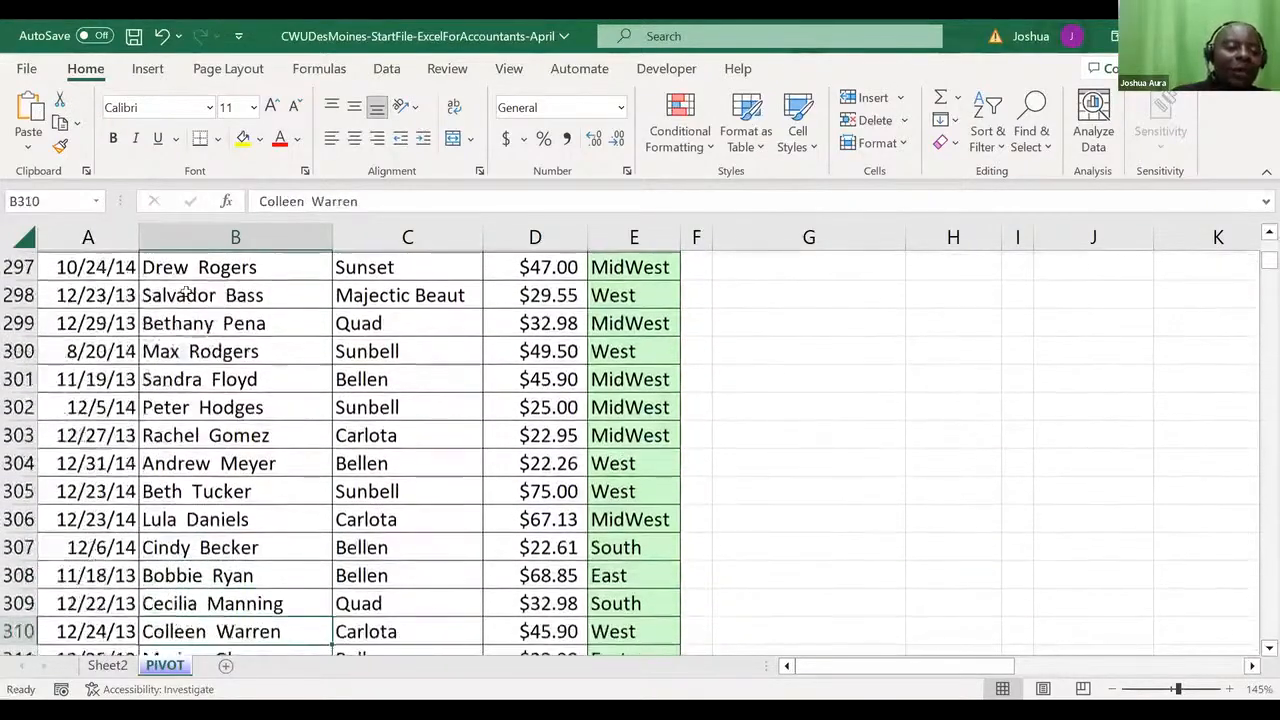
pyautogui.press('Down')
pyautogui.press('Down')
pyautogui.press('Down')
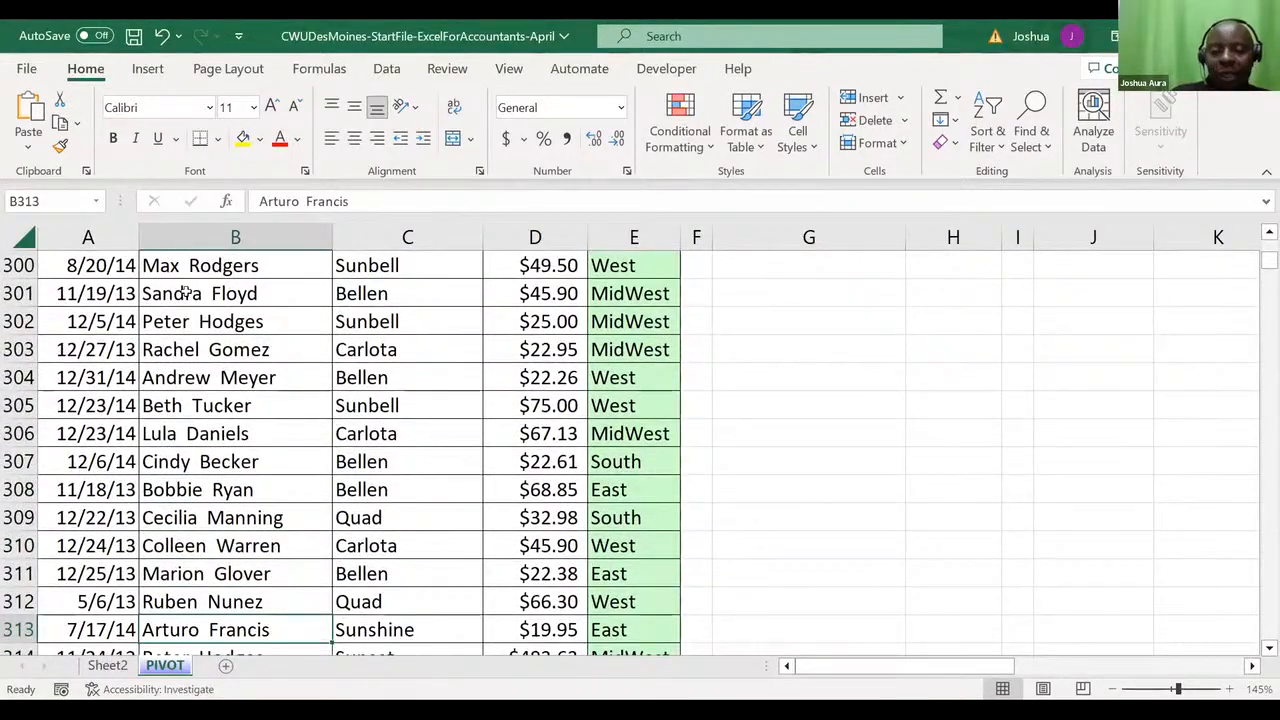
# - Review the sales records back up the SalesRep column from row 313 to the header row and first record
pyautogui.press('Up')
pyautogui.press('Up')
pyautogui.press('Up')
pyautogui.press('Up')
pyautogui.press('Up')
pyautogui.press('Up')
pyautogui.press('Up')
pyautogui.press('Up')
pyautogui.press('Up')
pyautogui.press('Up')
pyautogui.press('Up')
pyautogui.press('Up')
pyautogui.press('Up')
pyautogui.press('Up')
pyautogui.press('Up')
pyautogui.press('Up')
pyautogui.press('Up')
pyautogui.press('Up')
pyautogui.press('Up')
pyautogui.press('Up')
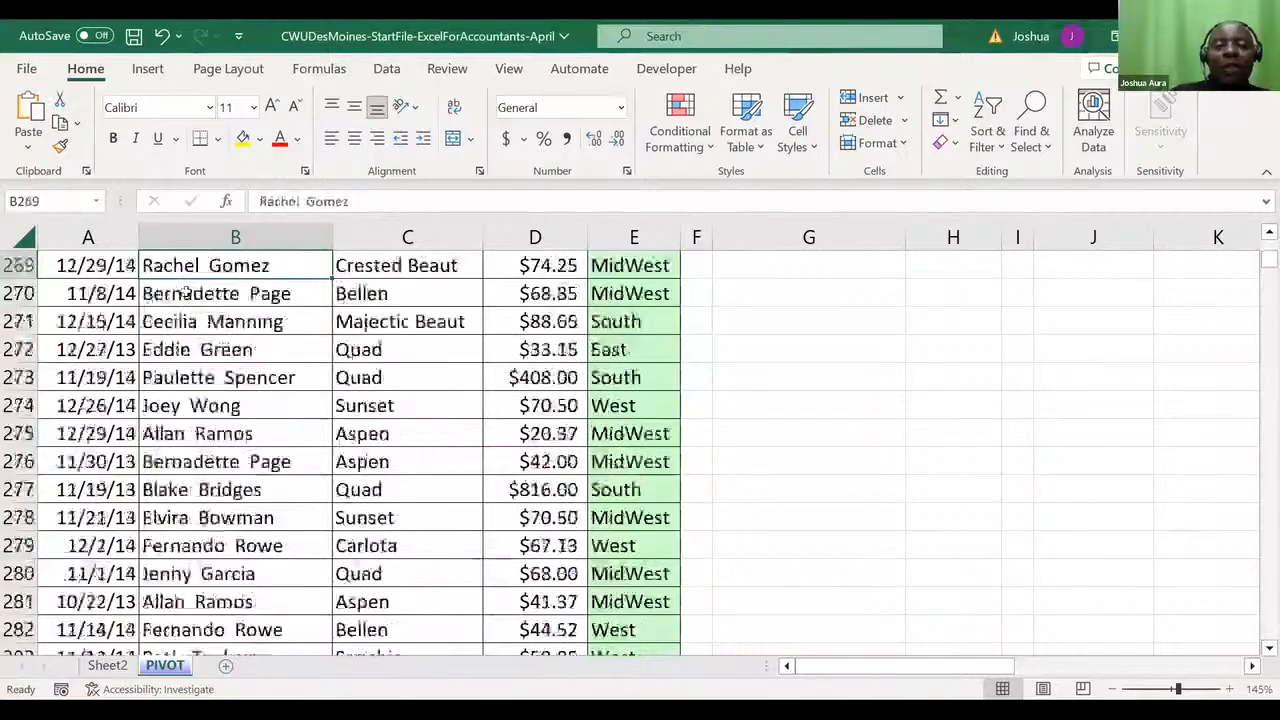
pyautogui.press('Up')
pyautogui.press('Up')
pyautogui.press('Up')
pyautogui.press('Up')
pyautogui.press('Up')
pyautogui.press('Up')
pyautogui.press('Up')
pyautogui.press('Up')
pyautogui.press('Up')
pyautogui.press('Up')
pyautogui.press('Up')
pyautogui.press('Up')
pyautogui.press('Up')
pyautogui.press('Up')
pyautogui.press('Up')
pyautogui.press('Up')
pyautogui.press('Up')
pyautogui.press('Up')
pyautogui.press('Up')
pyautogui.press('Up')
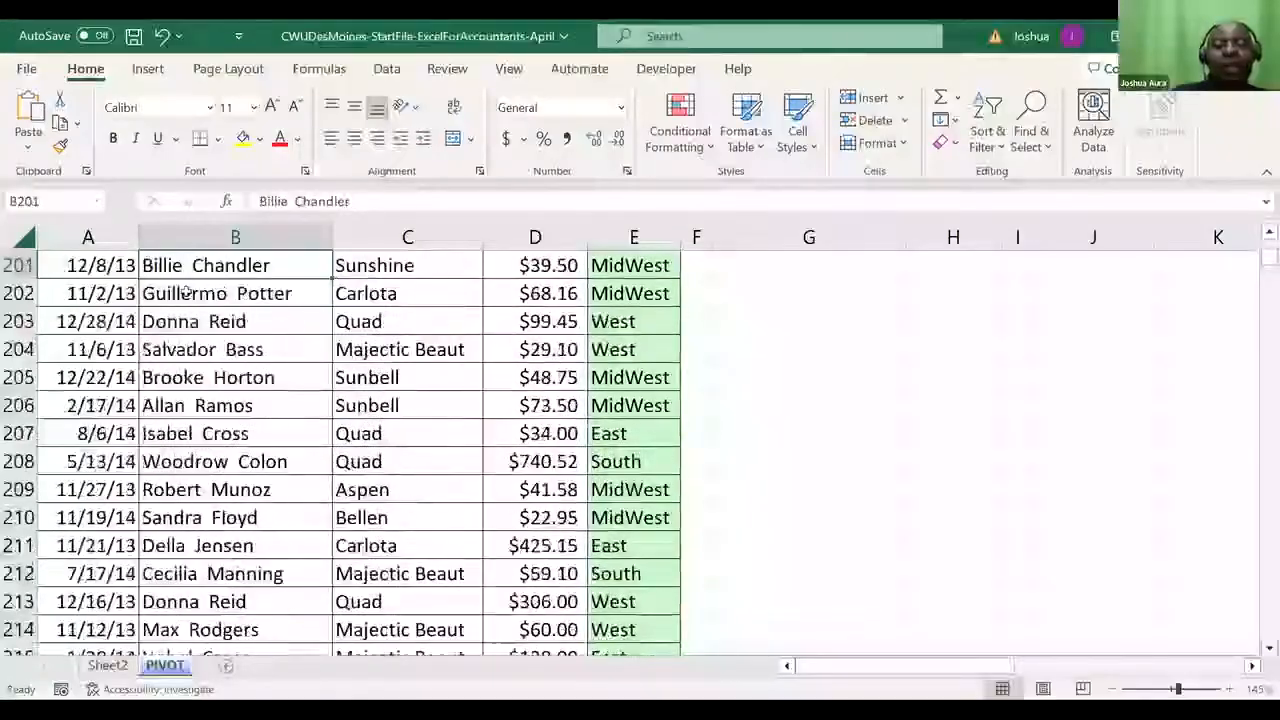
pyautogui.press('Up')
pyautogui.press('Up')
pyautogui.press('Up')
pyautogui.press('Up')
pyautogui.press('Up')
pyautogui.press('Up')
pyautogui.press('Up')
pyautogui.press('Up')
pyautogui.press('Up')
pyautogui.press('Up')
pyautogui.press('Up')
pyautogui.press('Up')
pyautogui.press('Up')
pyautogui.press('Up')
pyautogui.press('Up')
pyautogui.press('Up')
pyautogui.press('Up')
pyautogui.press('Up')
pyautogui.press('Up')
pyautogui.press('Up')
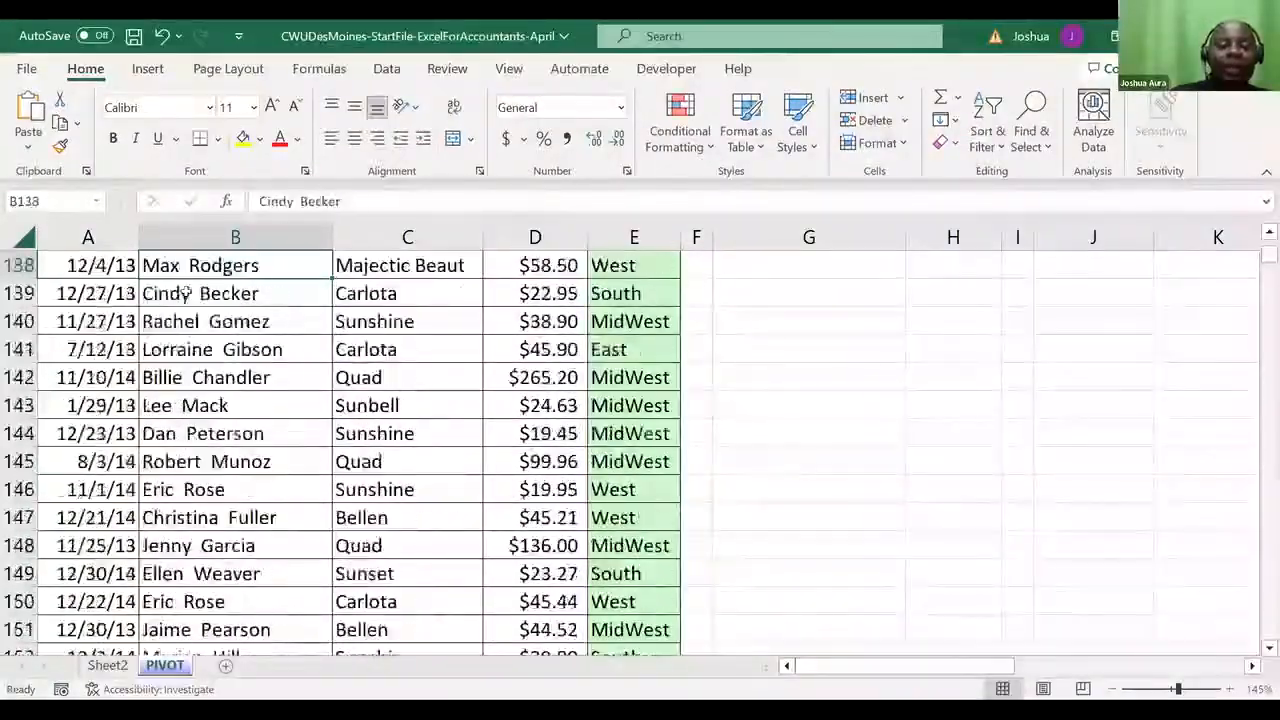
pyautogui.press('Up')
pyautogui.press('Up')
pyautogui.press('Up')
pyautogui.press('Up')
pyautogui.press('Up')
pyautogui.press('Up')
pyautogui.press('Up')
pyautogui.press('Up')
pyautogui.press('Up')
pyautogui.press('Up')
pyautogui.press('Up')
pyautogui.press('Up')
pyautogui.press('Up')
pyautogui.press('Up')
pyautogui.press('Up')
pyautogui.press('Up')
pyautogui.press('Up')
pyautogui.press('Up')
pyautogui.press('Up')
pyautogui.press('Up')
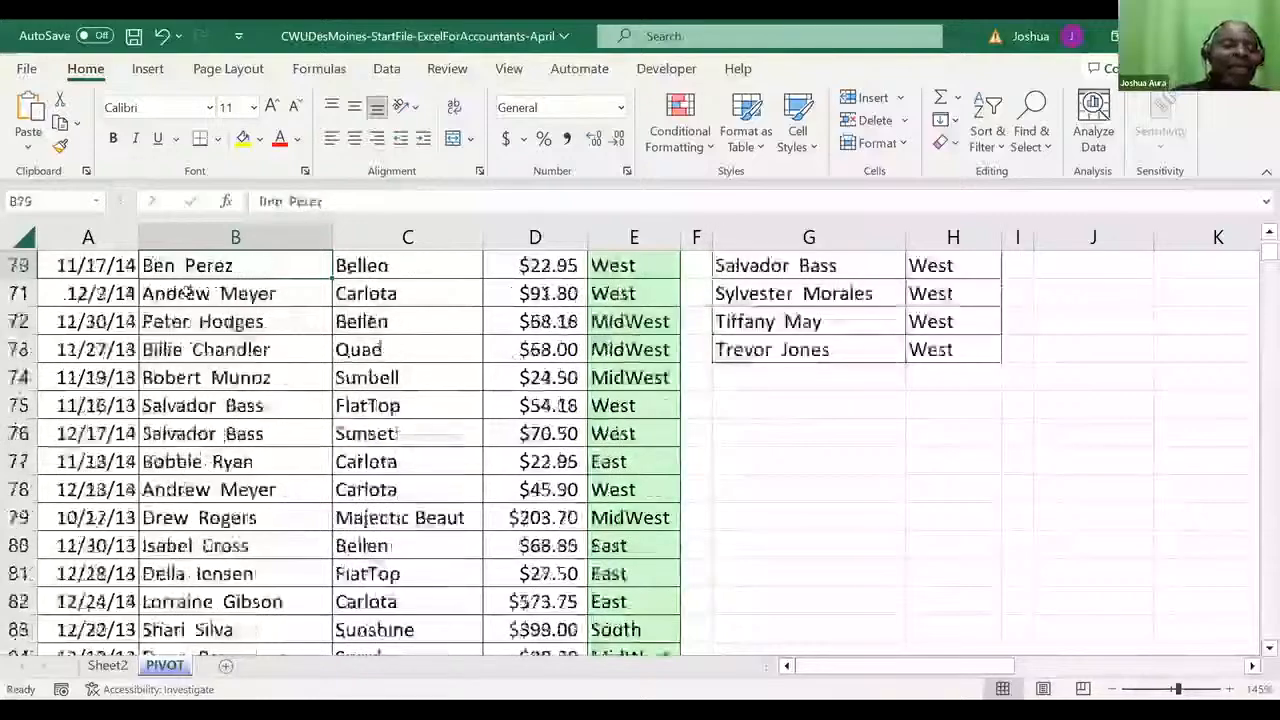
pyautogui.press('Up')
pyautogui.press('Up')
pyautogui.press('Up')
pyautogui.press('Up')
pyautogui.press('Up')
pyautogui.press('Up')
pyautogui.press('Up')
pyautogui.press('Up')
pyautogui.press('Up')
pyautogui.press('Up')
pyautogui.press('Up')
pyautogui.press('Up')
pyautogui.press('Up')
pyautogui.press('Up')
pyautogui.press('Up')
pyautogui.press('Up')
pyautogui.press('Up')
pyautogui.press('Up')
pyautogui.press('Up')
pyautogui.press('Up')
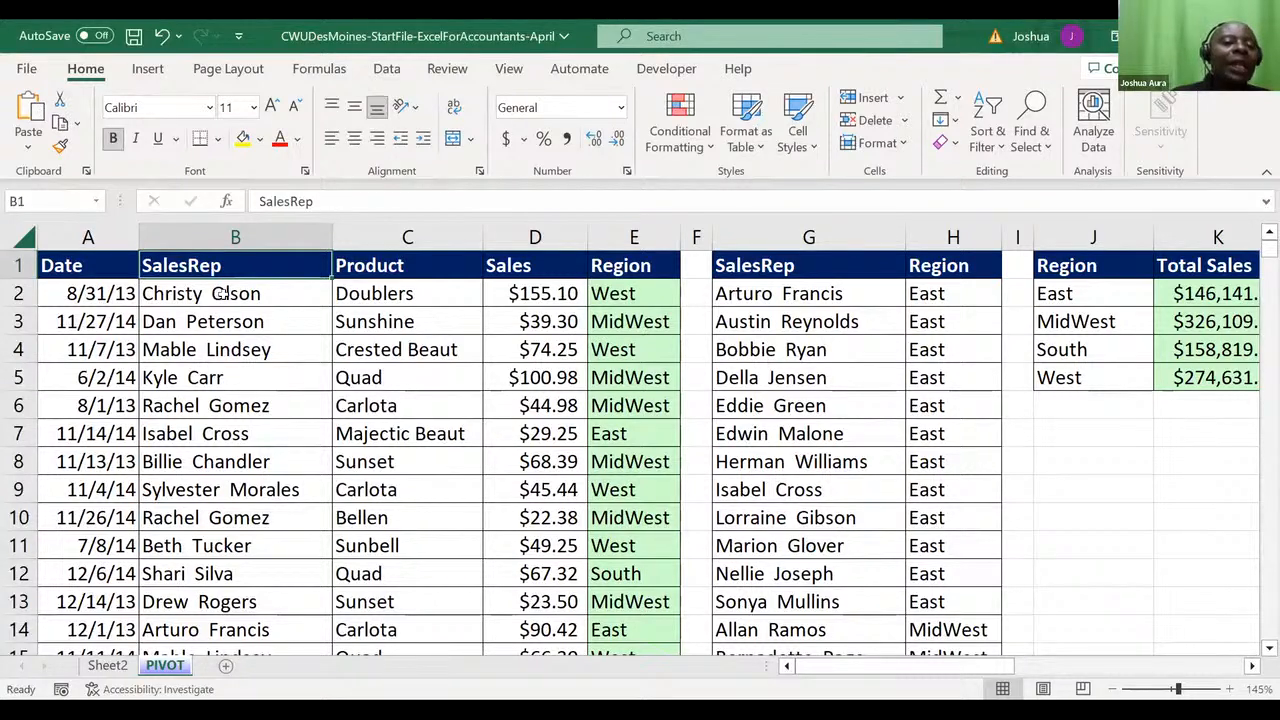
pyautogui.click(223, 293)
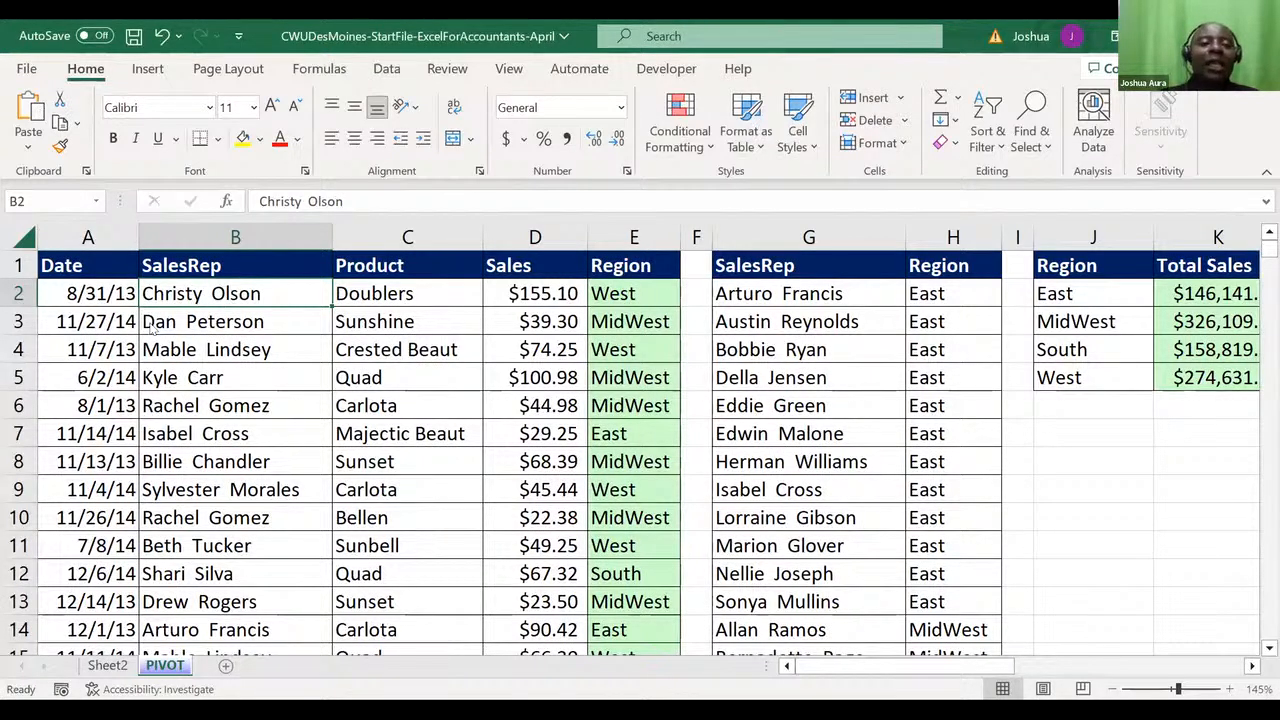
# - Create a PivotTable on a new worksheet from the sales data in PIVOT!$A$1:$E$10001
pyautogui.click(398, 285)
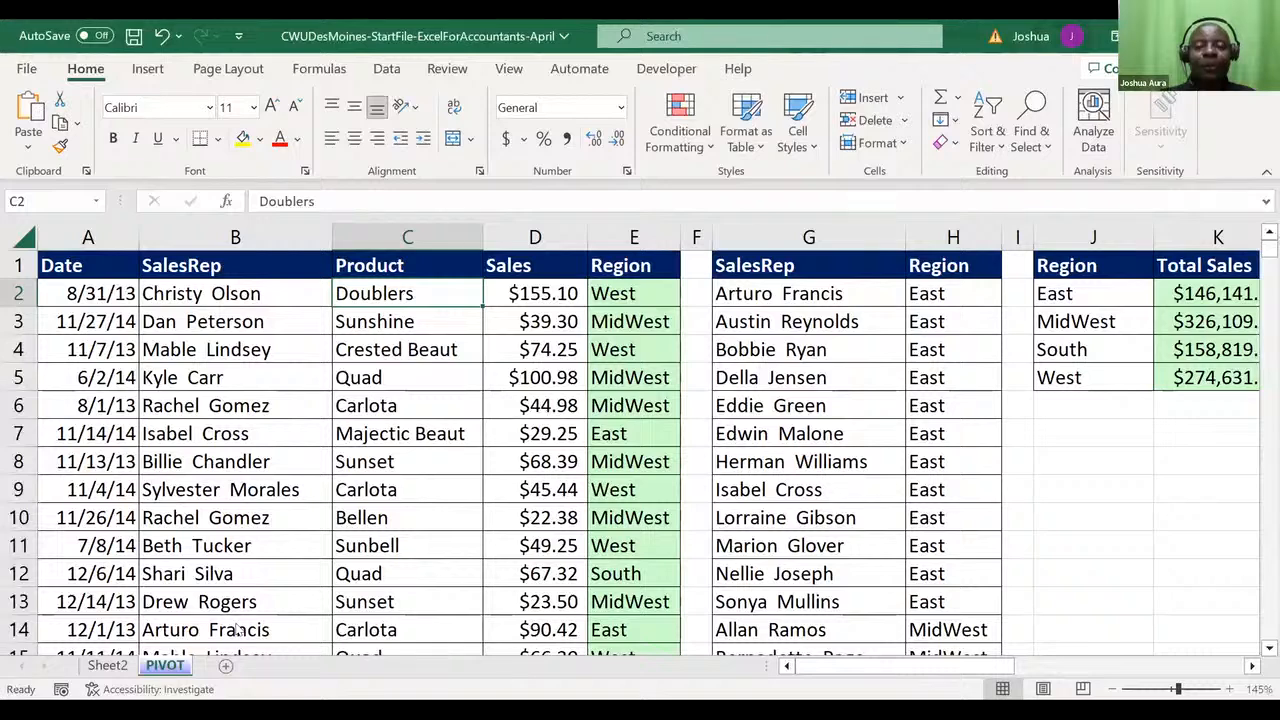
pyautogui.hotkey('alt', 'Tab')
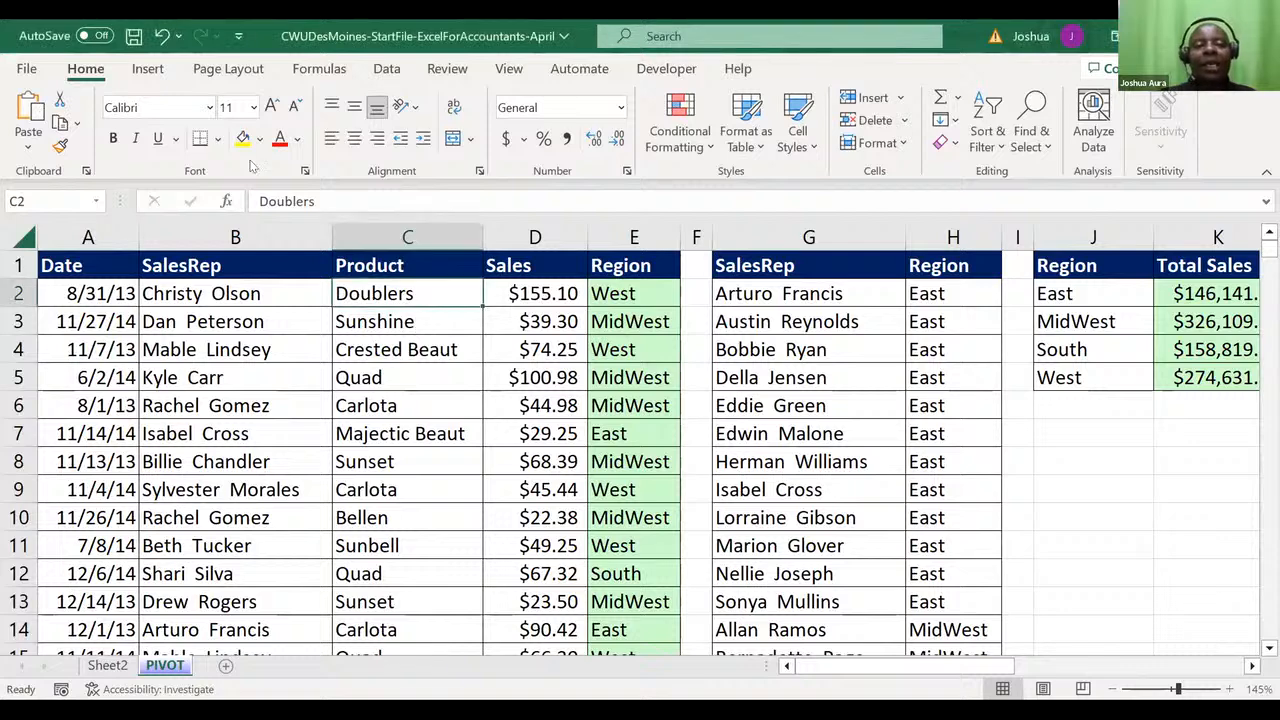
pyautogui.click(150, 68)
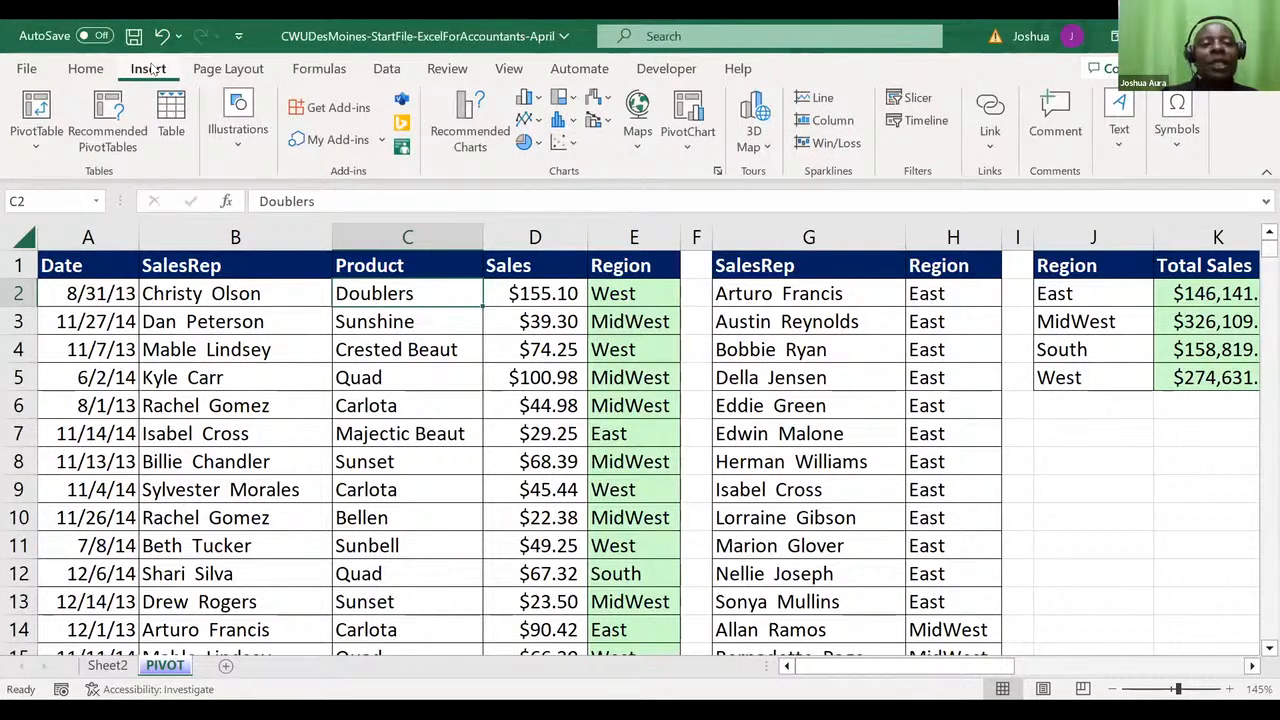
pyautogui.click(35, 112)
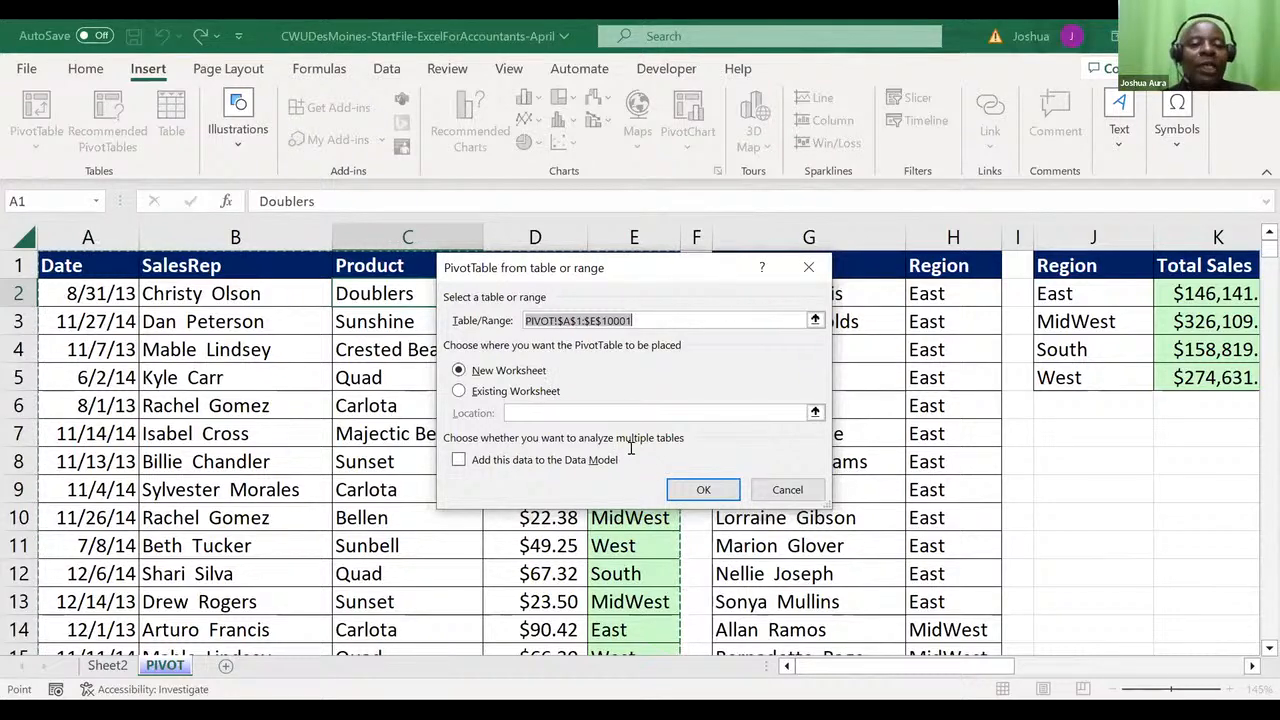
pyautogui.click(682, 486)
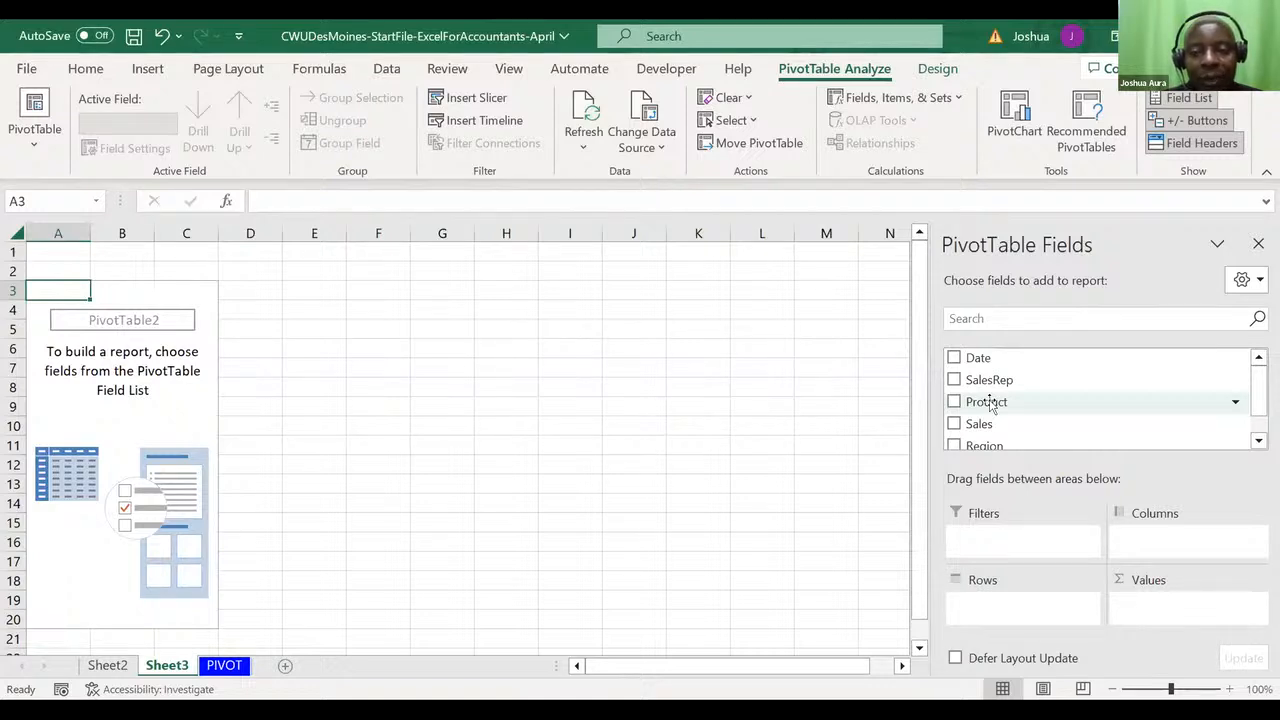
# - Build the PivotTable with Product as the row field and the sum of Sales as the values
pyautogui.moveTo(987, 406); pyautogui.dragTo(979, 613)
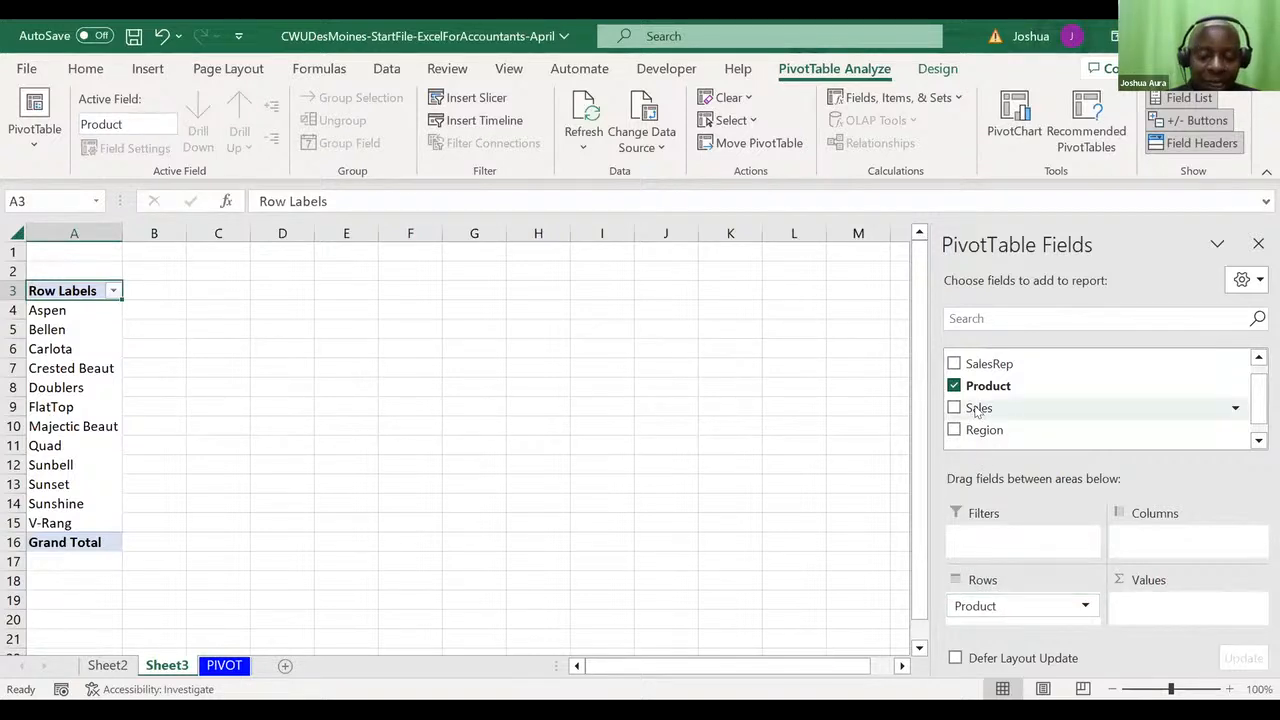
pyautogui.moveTo(979, 410); pyautogui.dragTo(1153, 610)
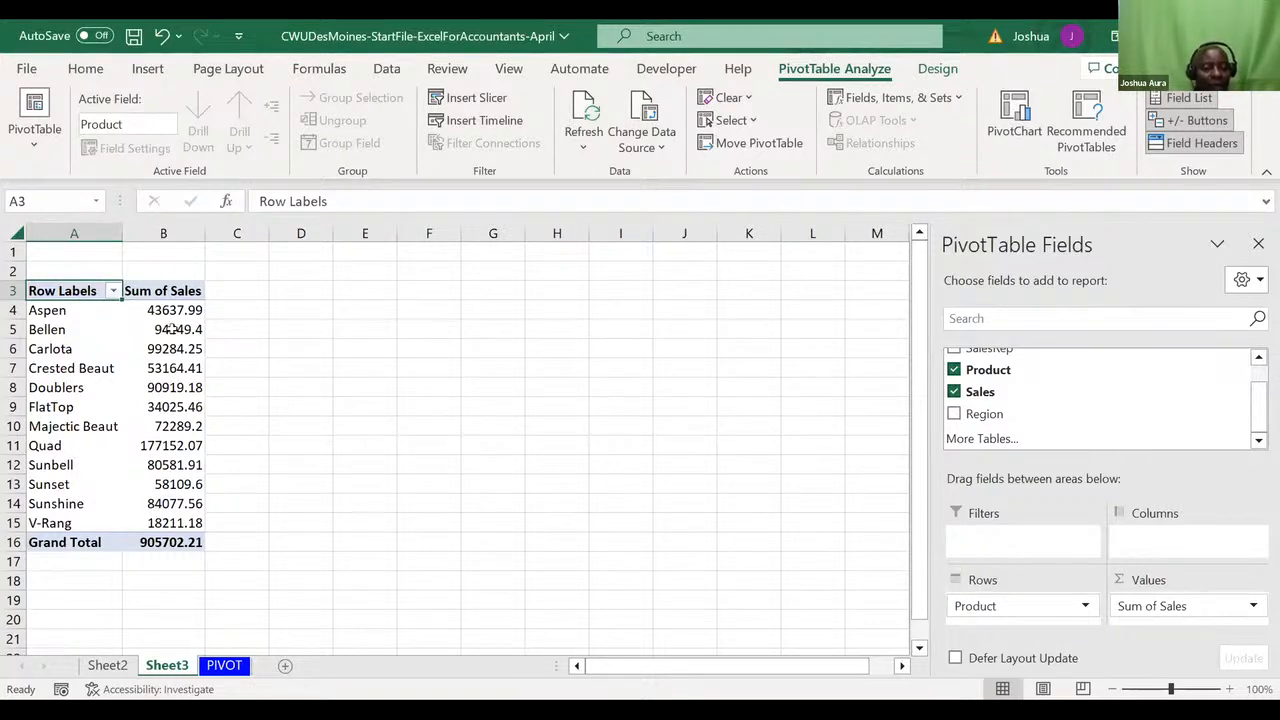
# - Change the PivotTable's report layout to Tabular Form
pyautogui.moveTo(173, 329)
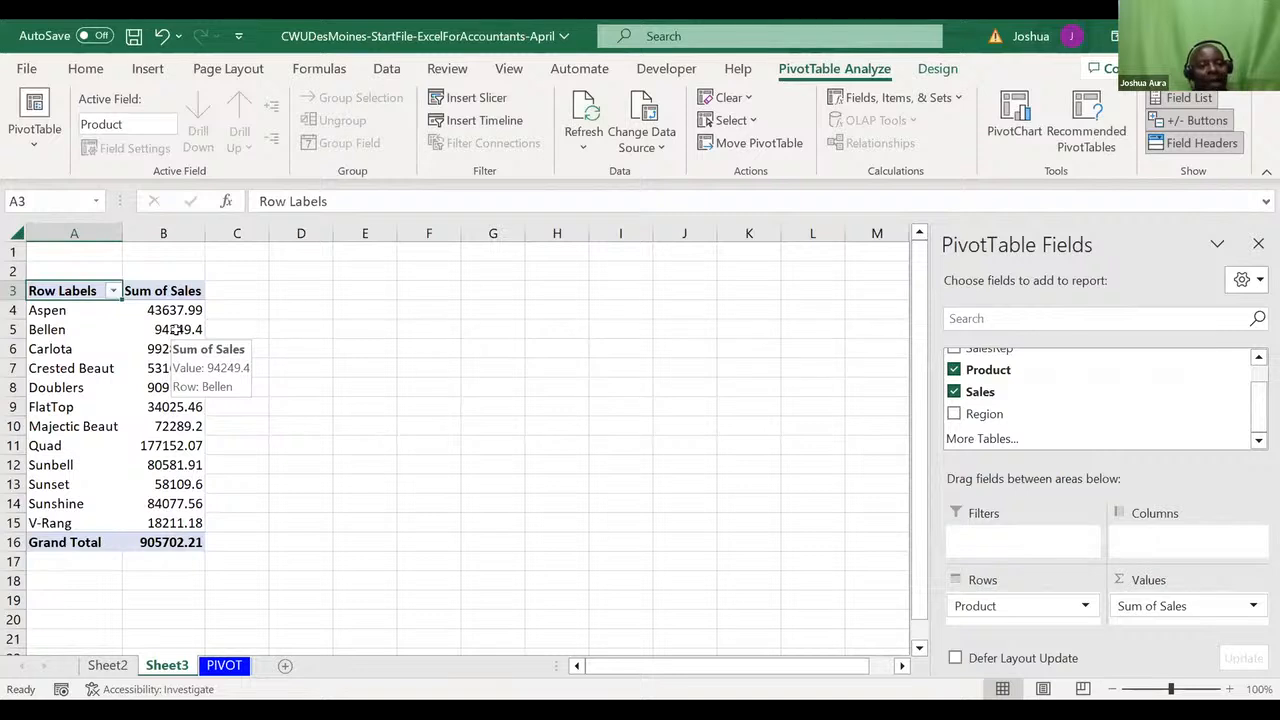
pyautogui.click(175, 329)
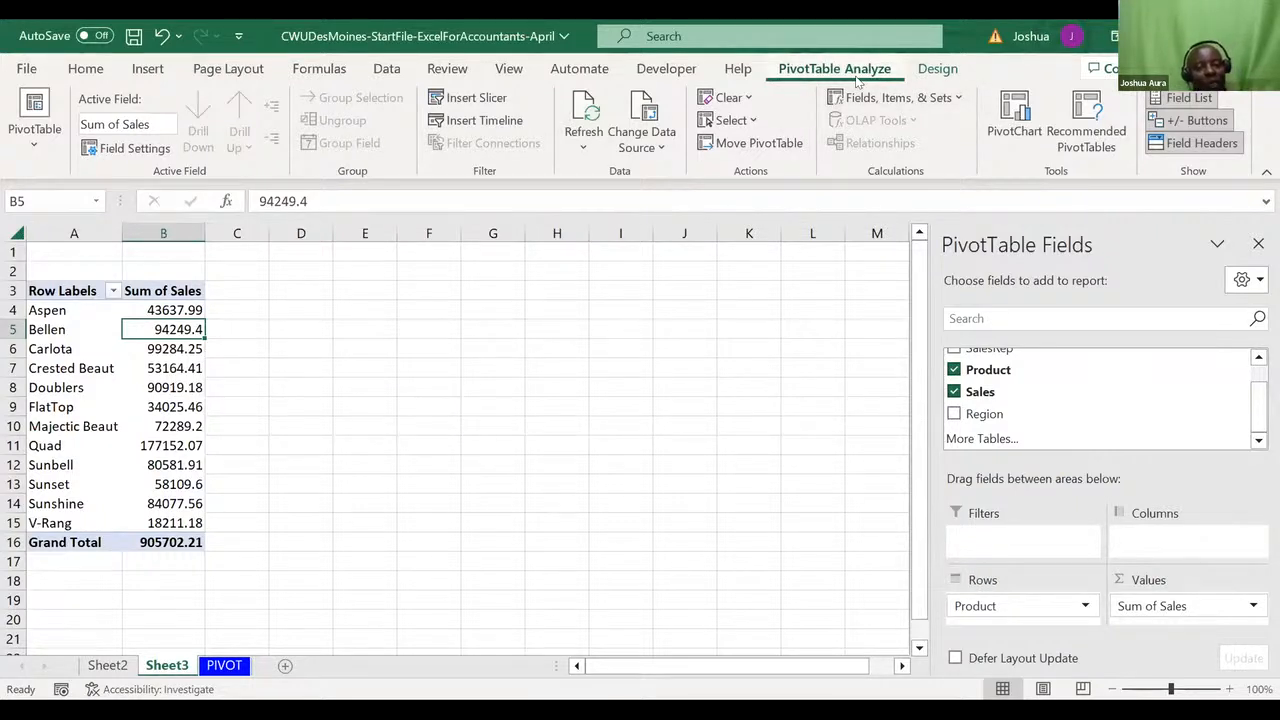
pyautogui.click(932, 70)
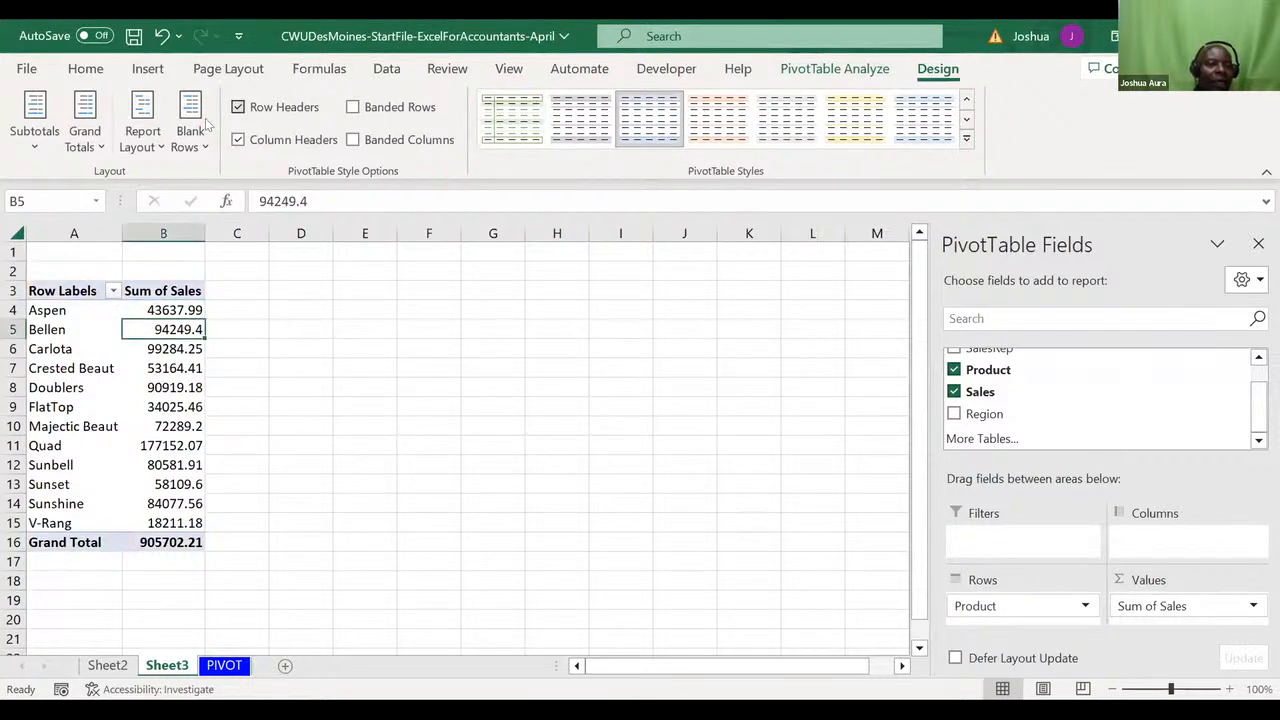
pyautogui.click(143, 115)
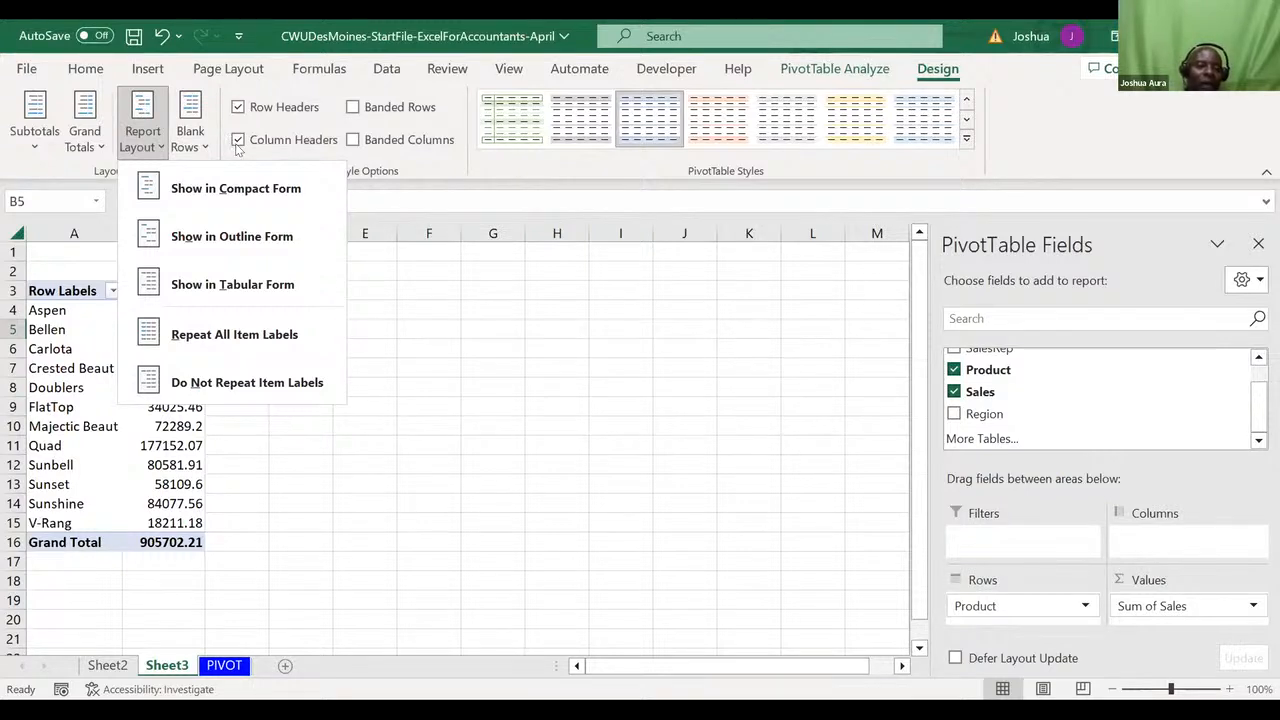
pyautogui.click(209, 284)
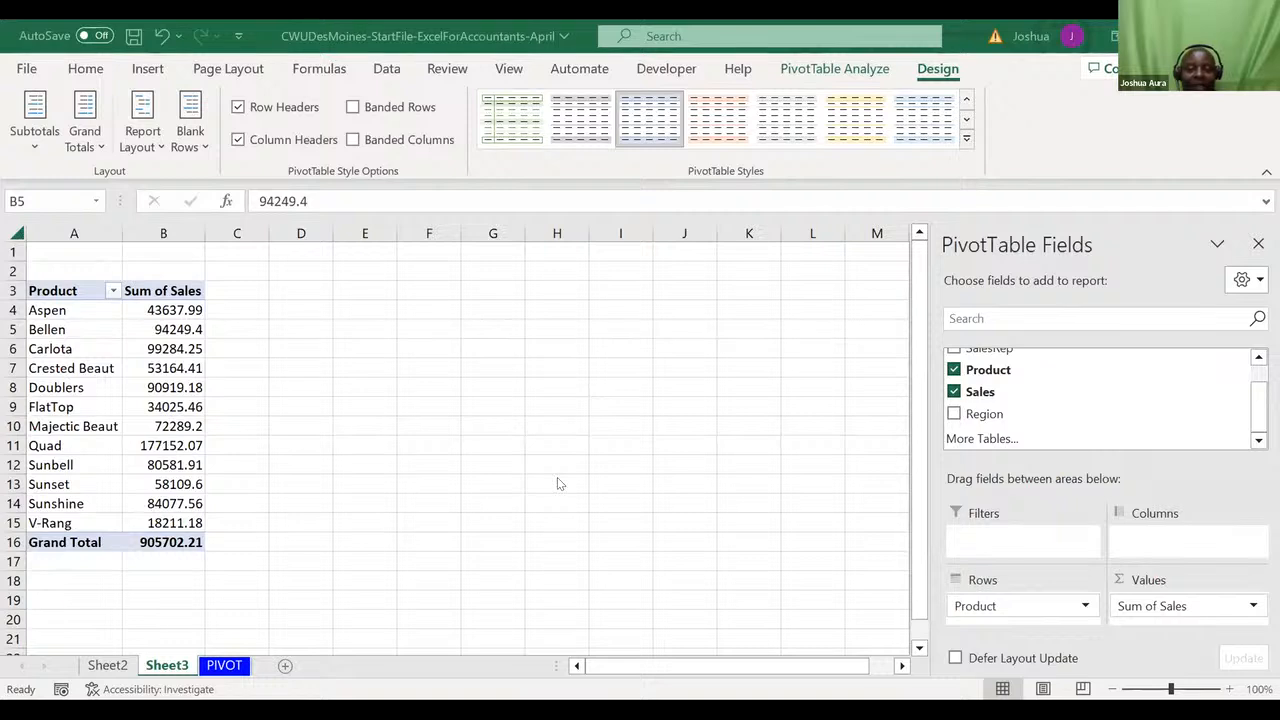
# - Insert a Clustered Column PivotChart of sales by product and place it beside the PivotTable, over columns E to K
pyautogui.click(169, 345)
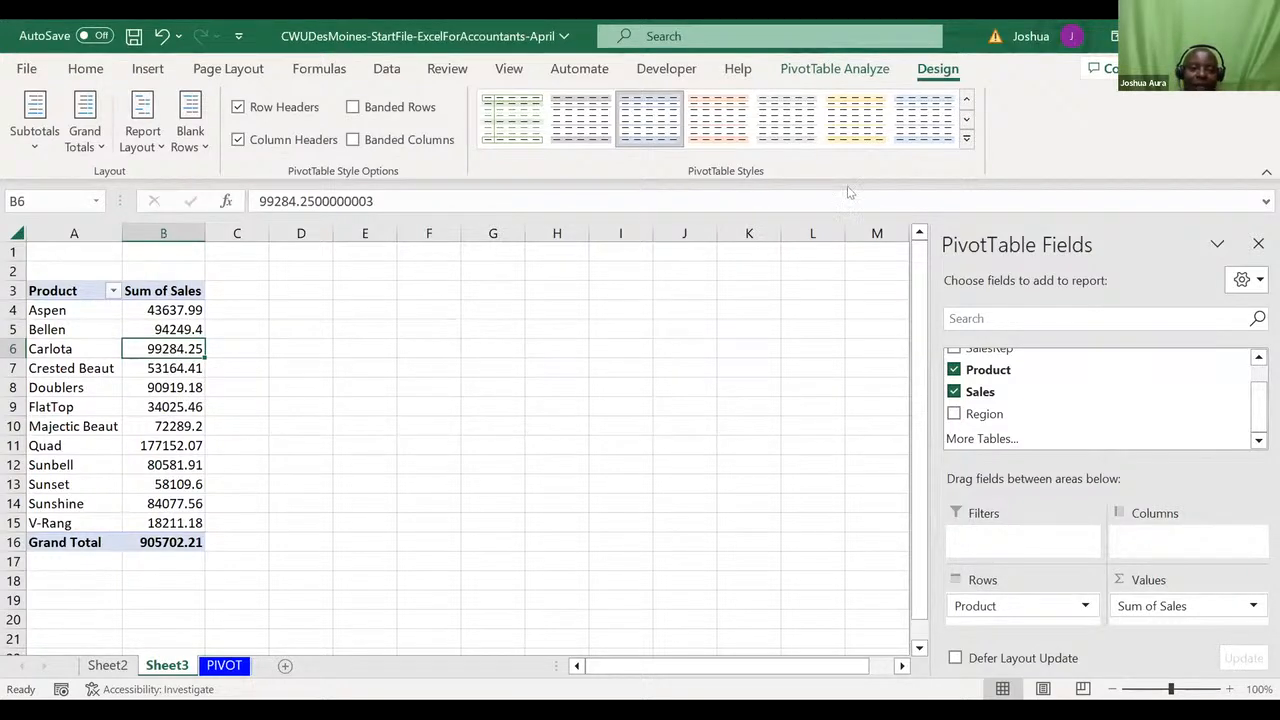
pyautogui.click(850, 70)
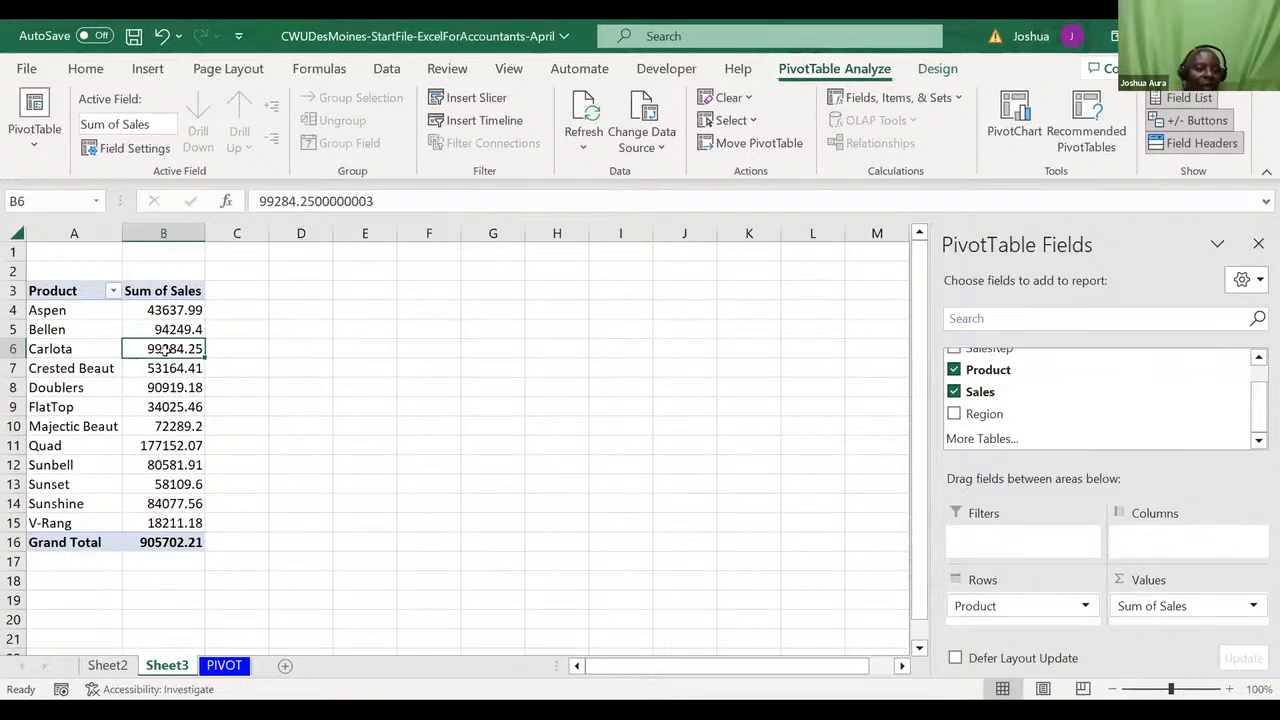
pyautogui.moveTo(168, 343)
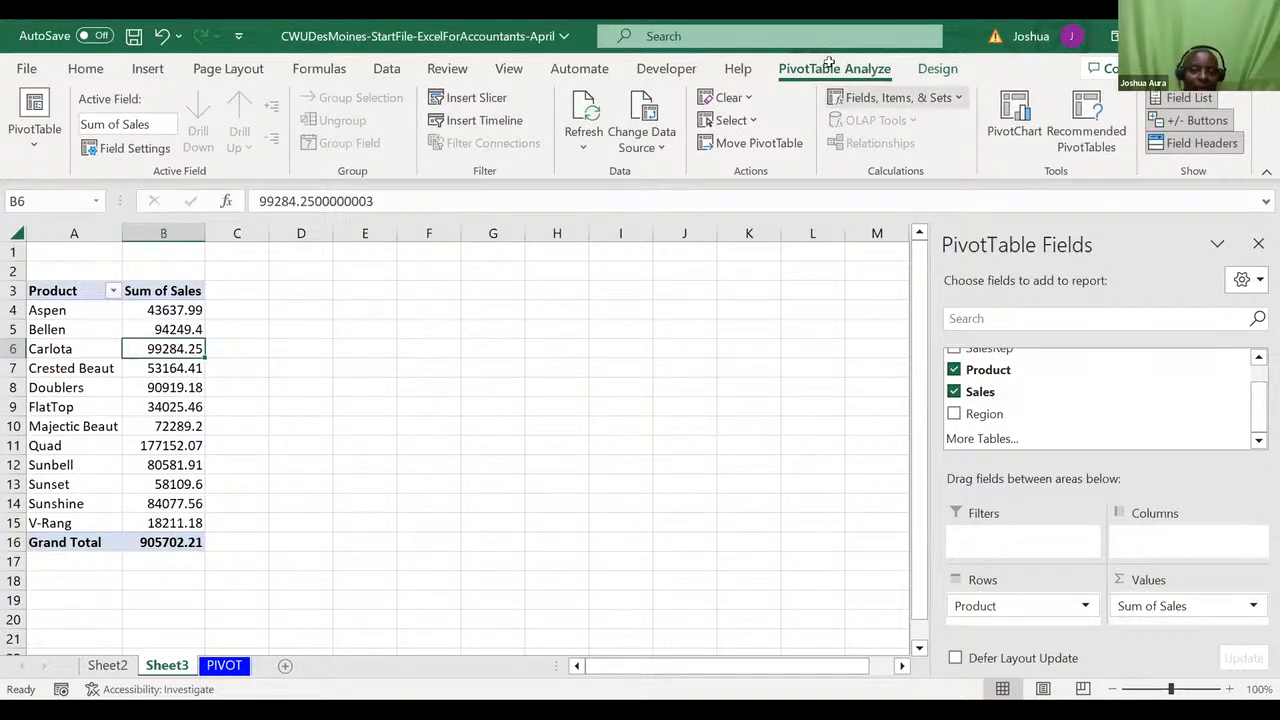
pyautogui.click(1014, 104)
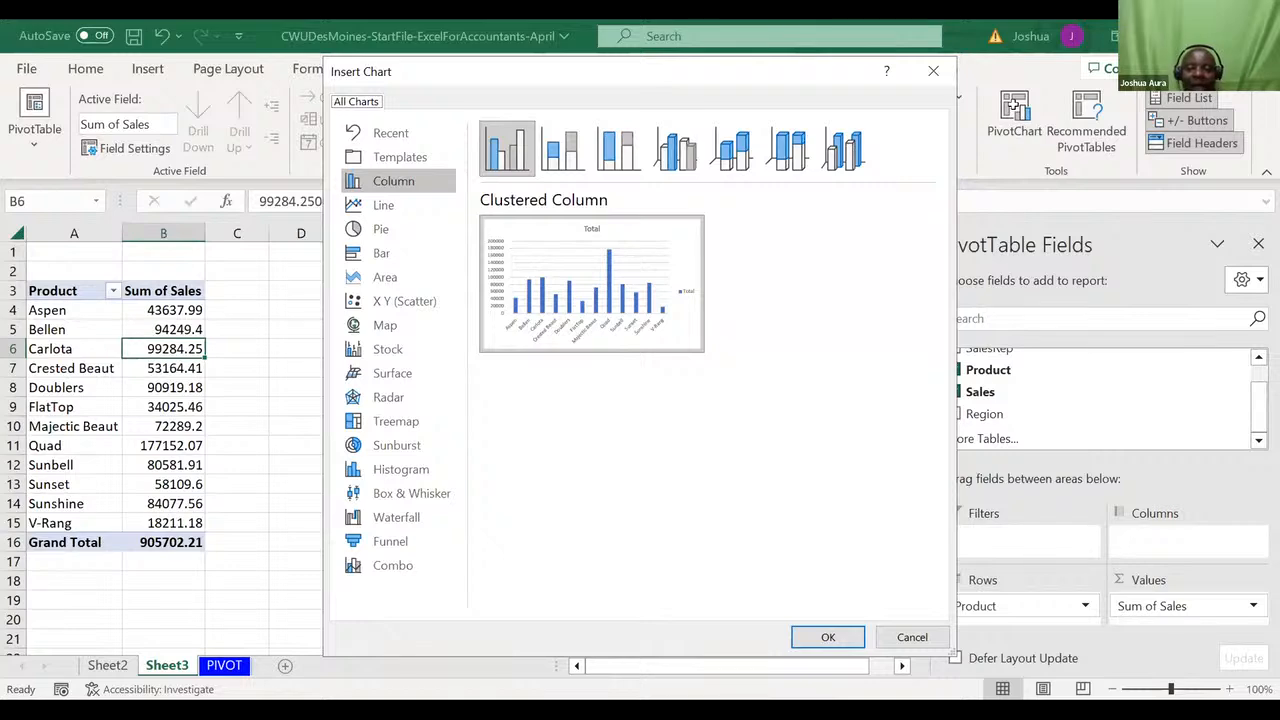
pyautogui.click(827, 634)
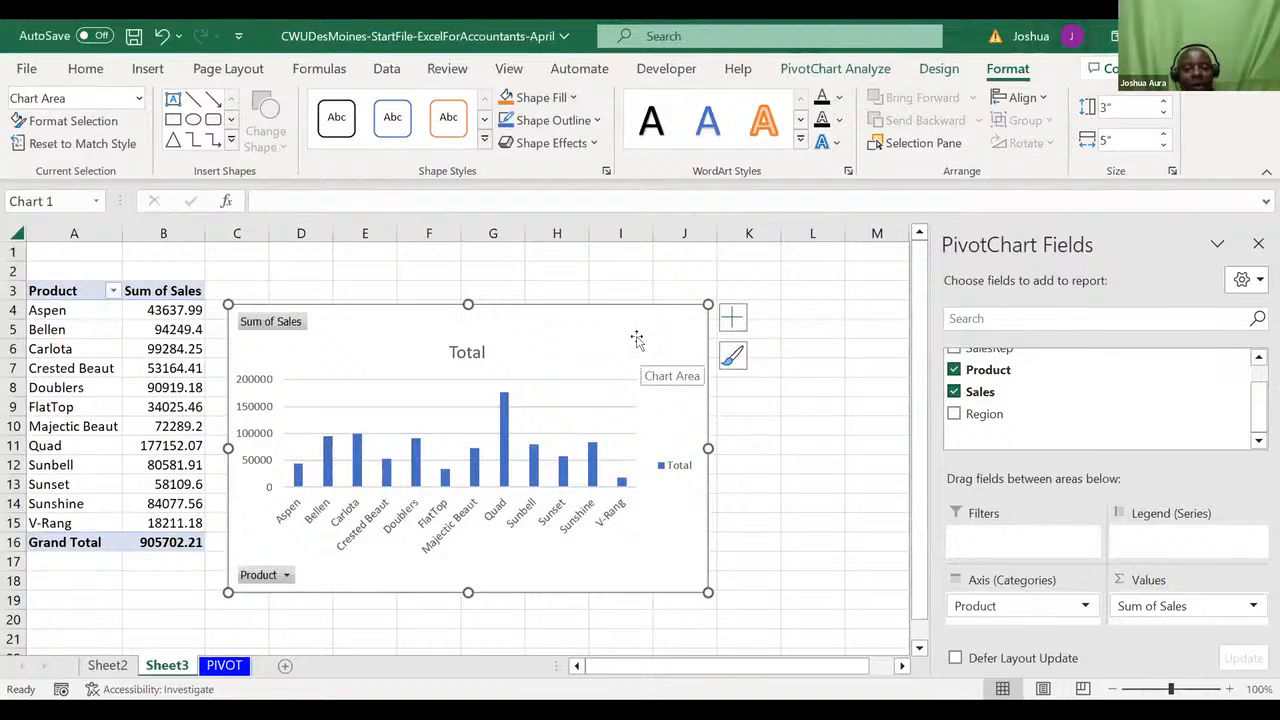
pyautogui.moveTo(641, 340); pyautogui.dragTo(758, 295)
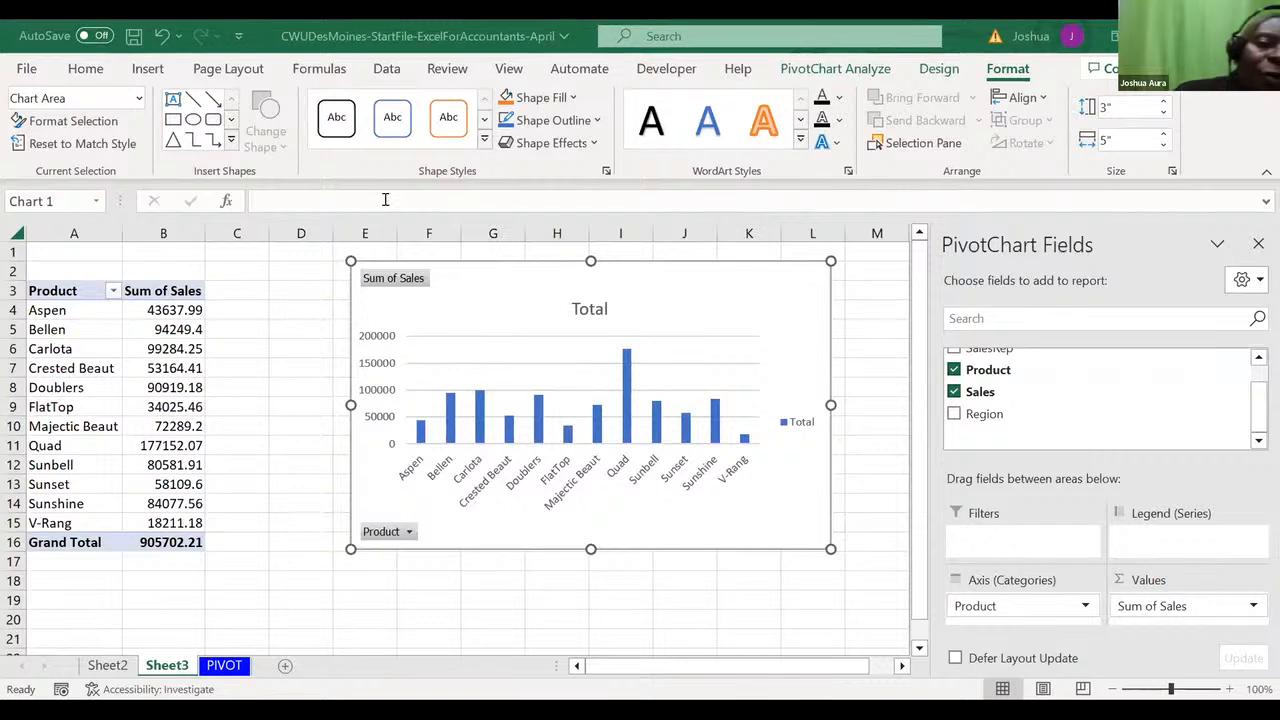
# - Sort the PivotTable's products by Sum of Sales from smallest to largest
pyautogui.click(168, 308)
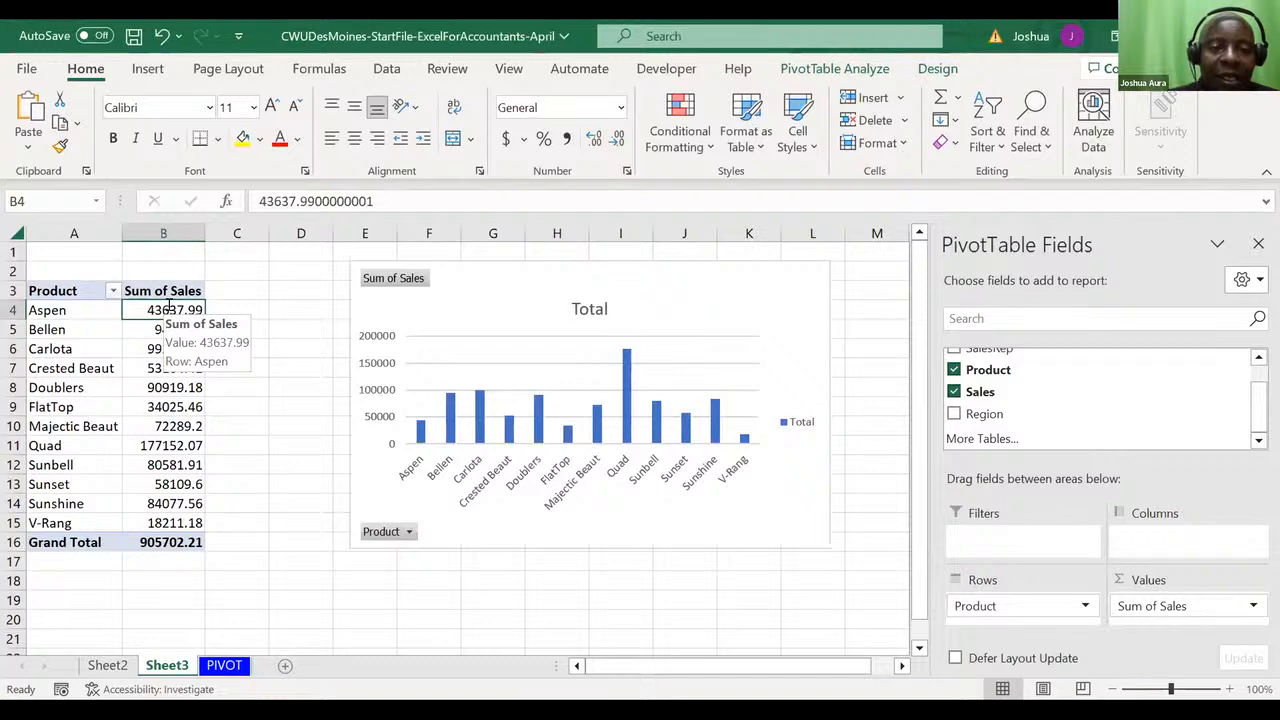
pyautogui.rightClick(168, 310)
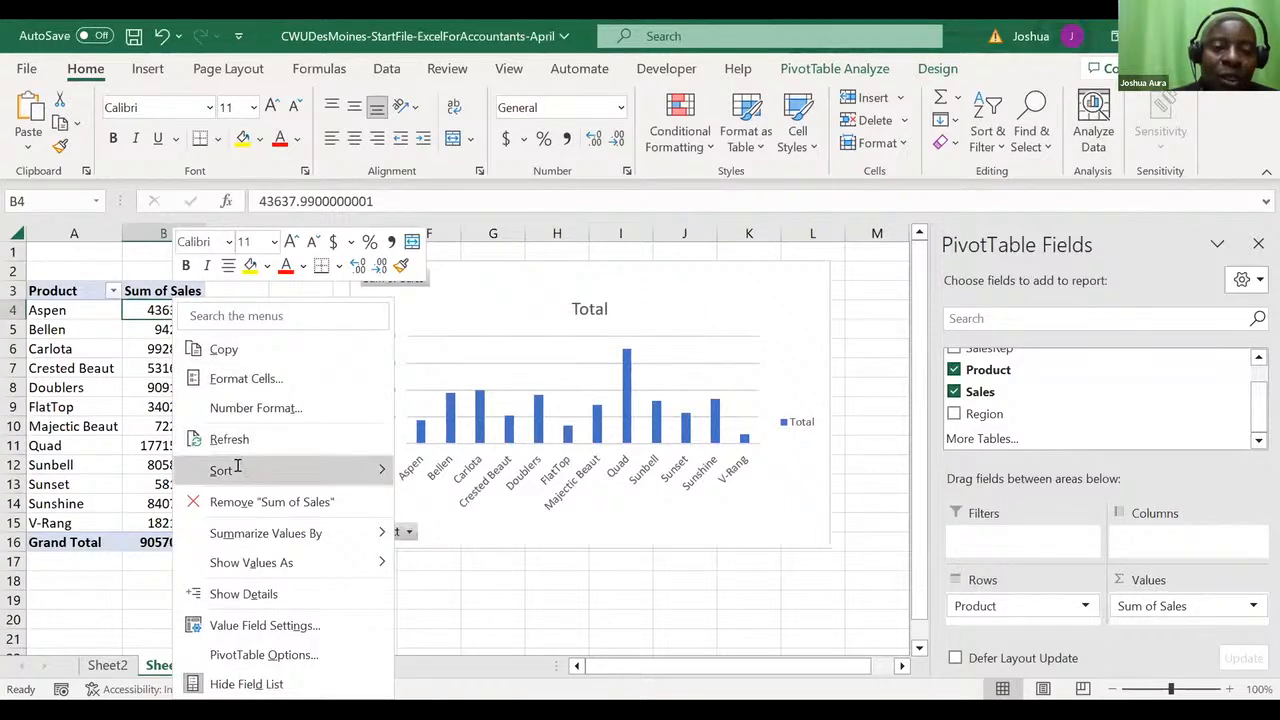
pyautogui.moveTo(334, 470)
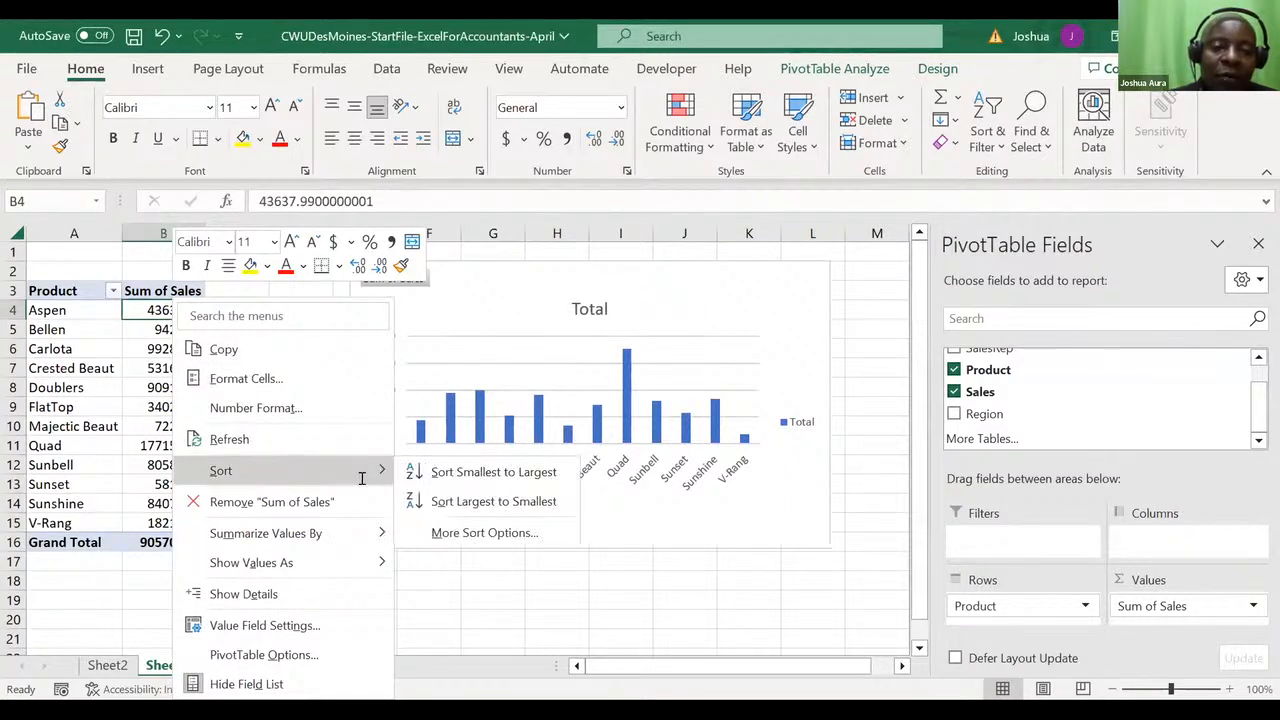
pyautogui.click(461, 471)
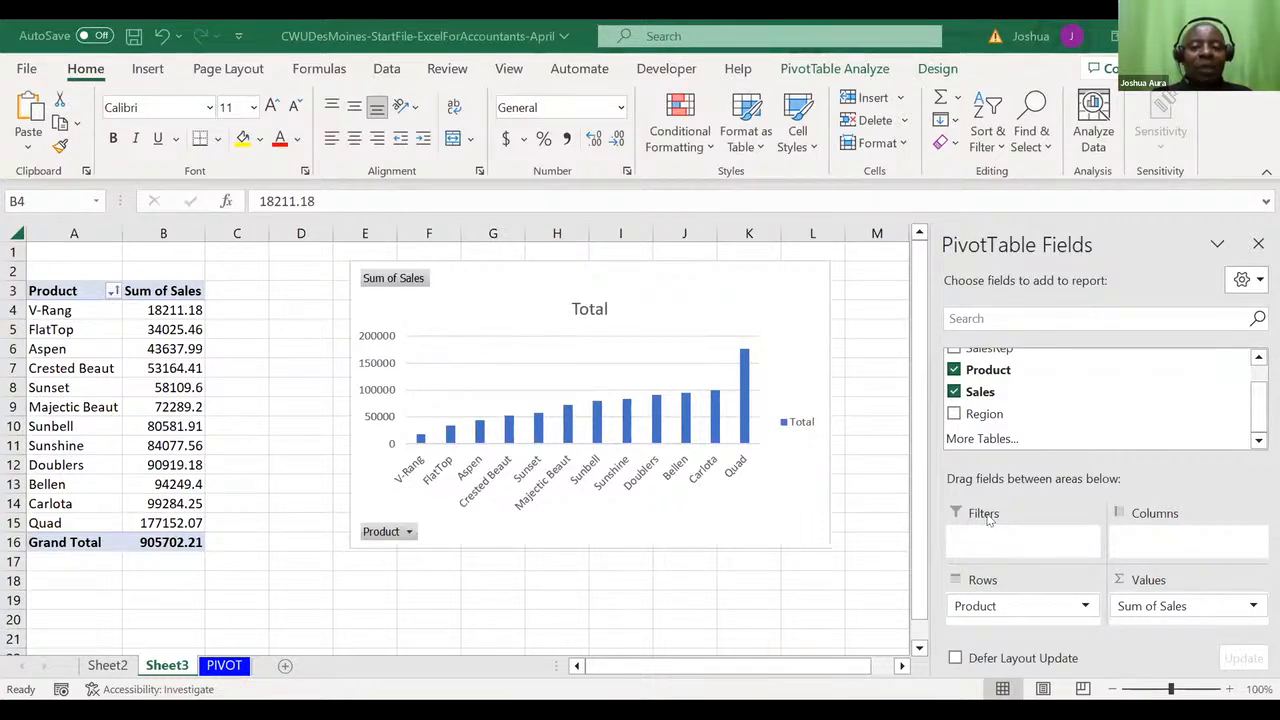
# - Replace Product with Region as the PivotTable's row field so the table and chart summarize sales by region
pyautogui.click(985, 605)
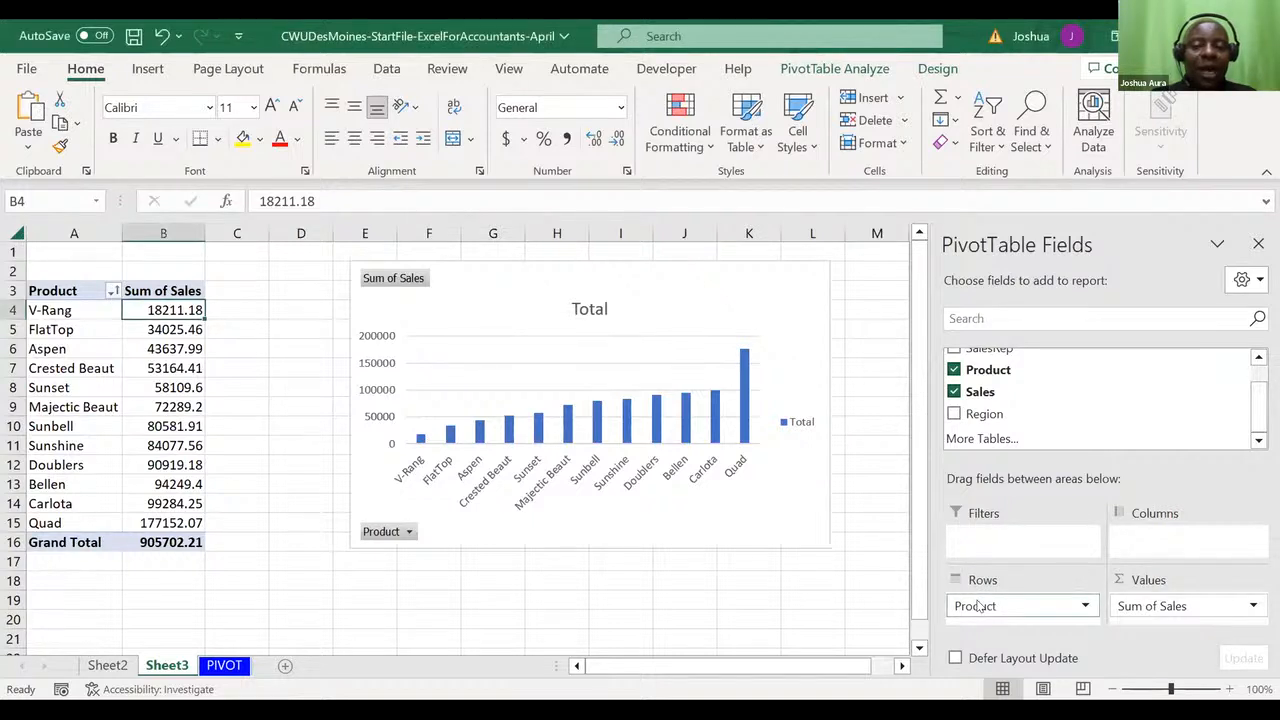
pyautogui.click(975, 597)
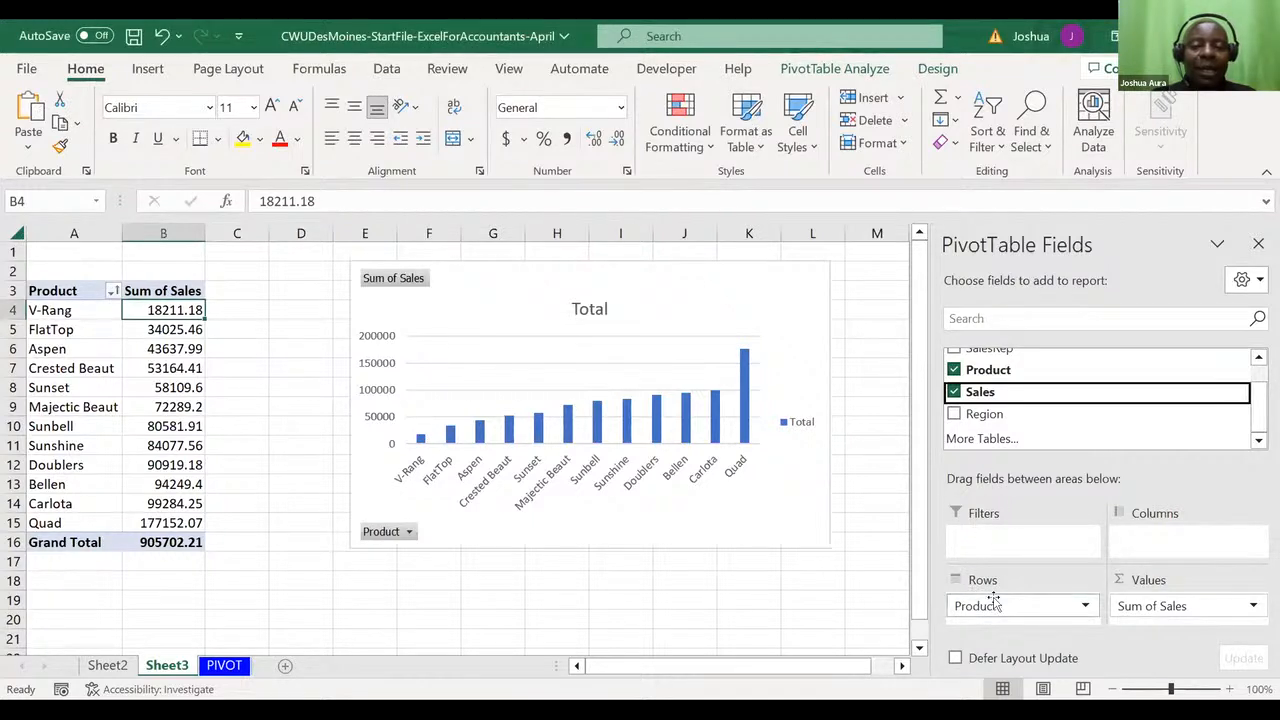
pyautogui.click(1000, 607)
pyautogui.click(1001, 607)
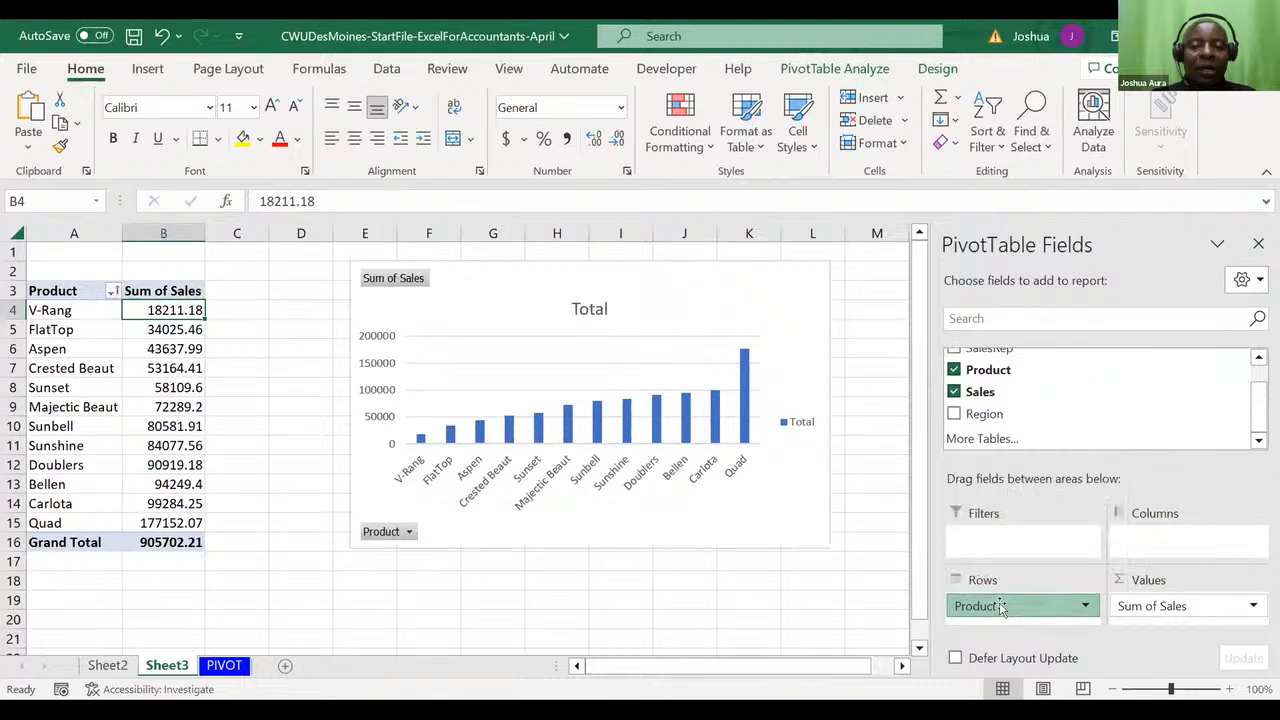
pyautogui.moveTo(1001, 607); pyautogui.dragTo(999, 418)
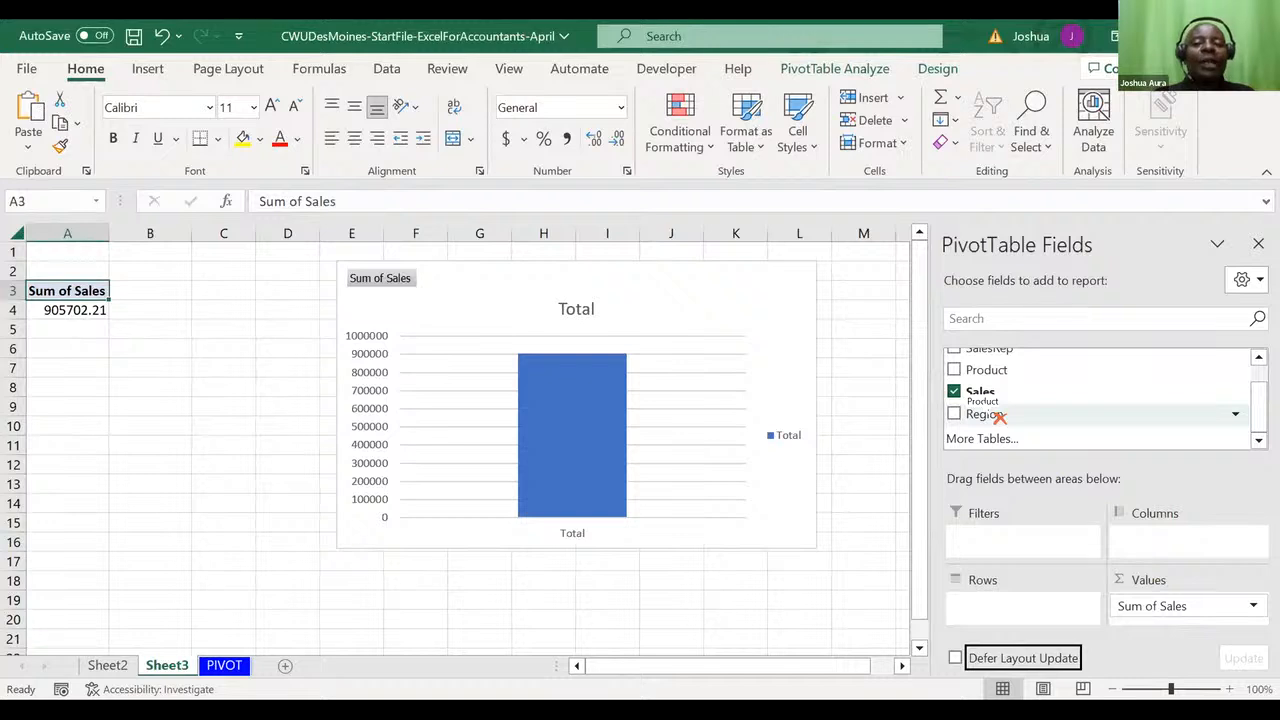
pyautogui.moveTo(990, 410); pyautogui.dragTo(979, 608)
pyautogui.click(979, 414)
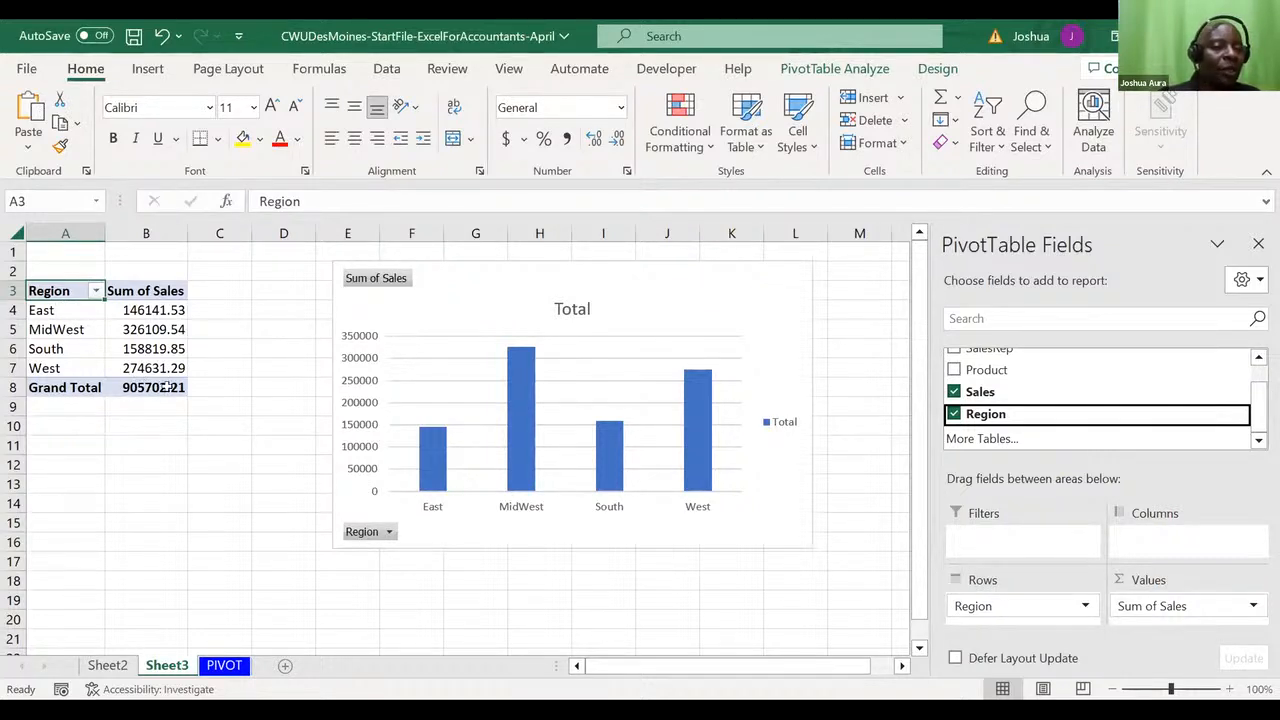
pyautogui.click(143, 309)
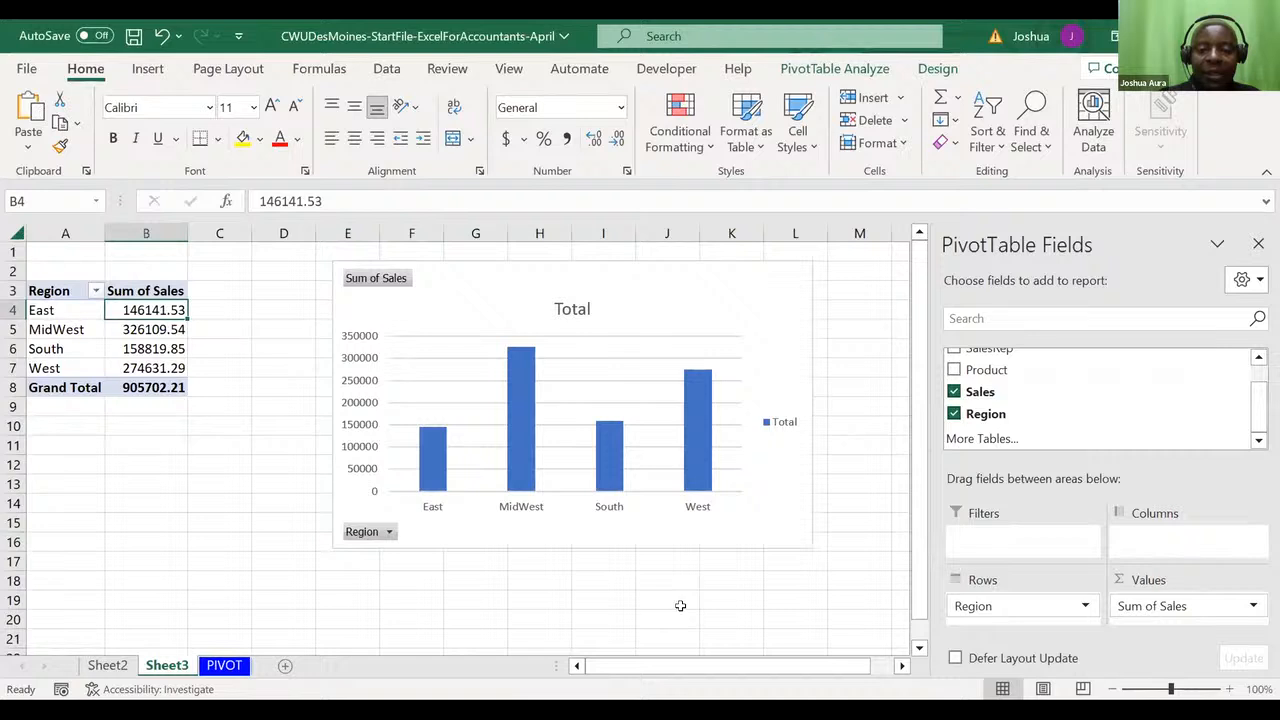
pyautogui.hotkey('alt', 'Tab')
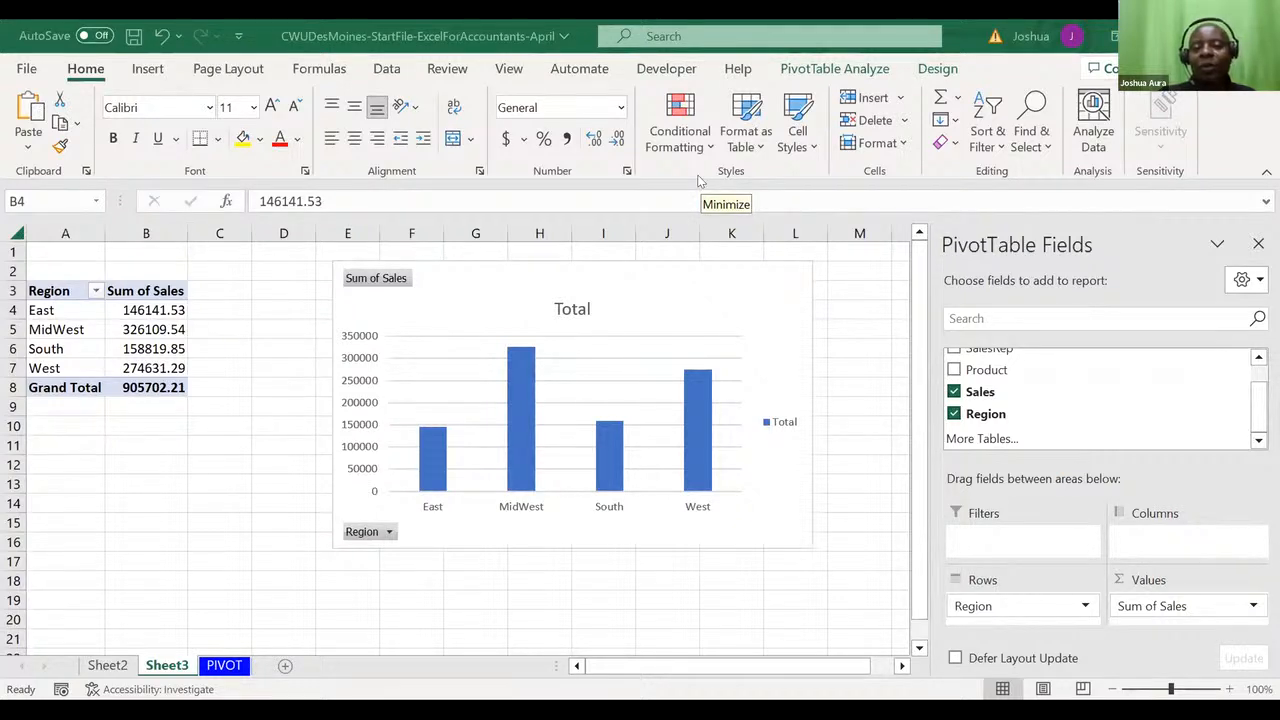
# - Replace Region with Product as the PivotTable's row field so the table and chart summarize sales by product
pyautogui.click(979, 607)
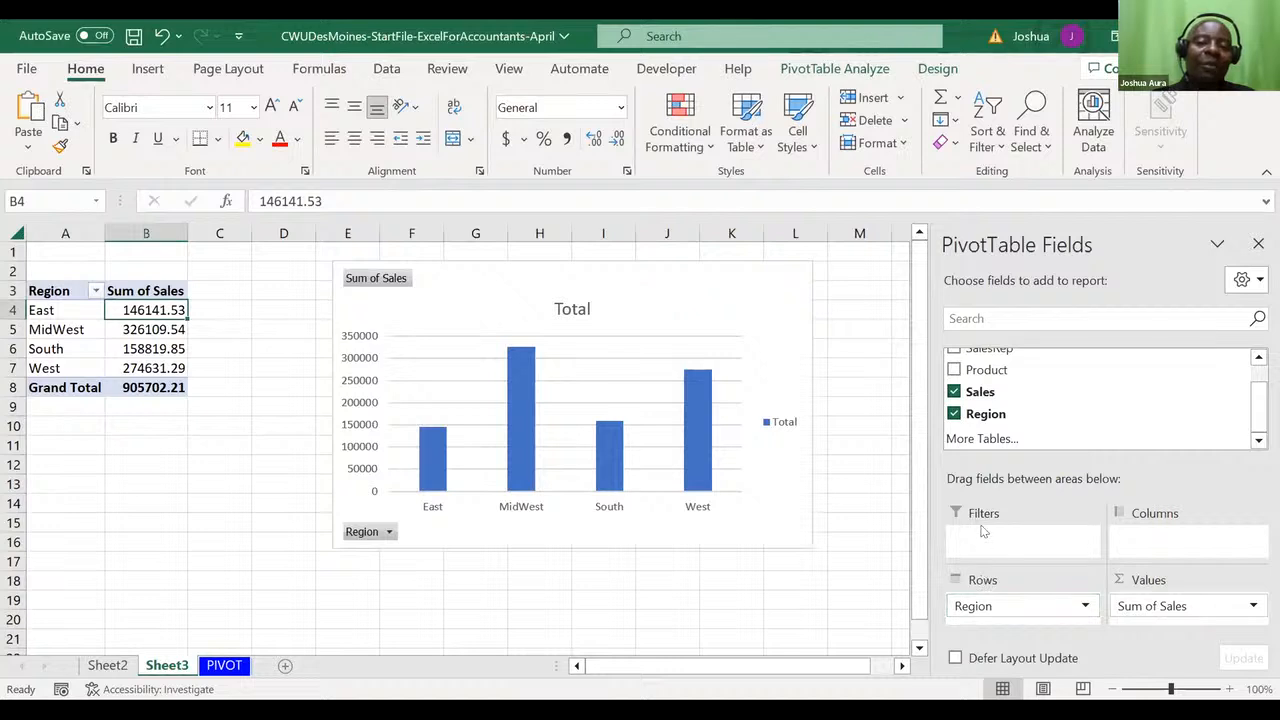
pyautogui.click(992, 608)
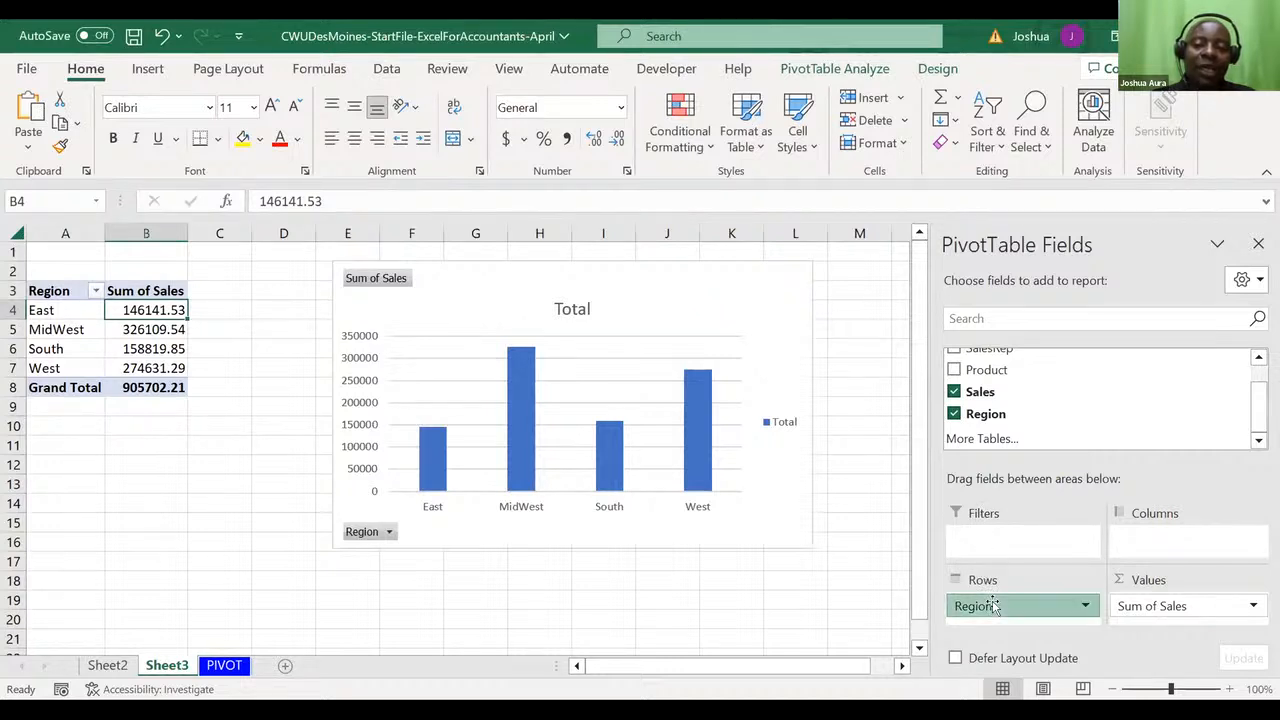
pyautogui.click(995, 608)
pyautogui.moveTo(993, 606); pyautogui.dragTo(995, 418)
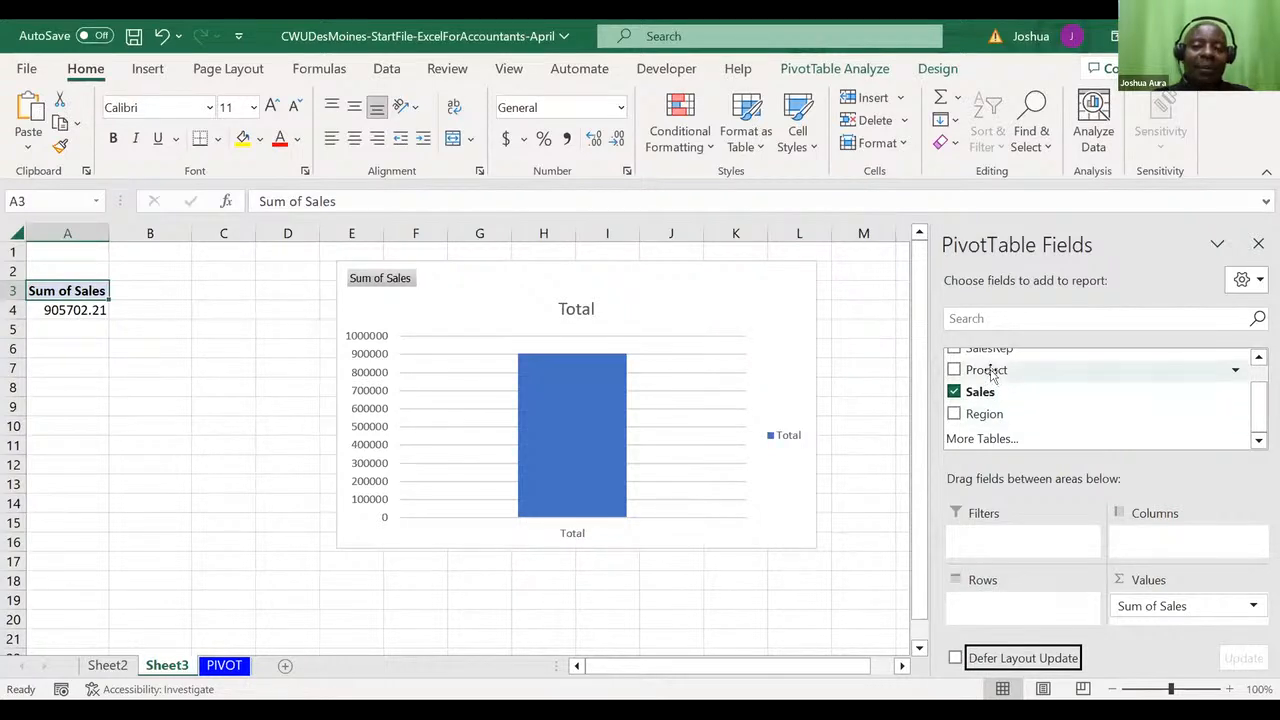
pyautogui.moveTo(992, 375); pyautogui.dragTo(990, 614)
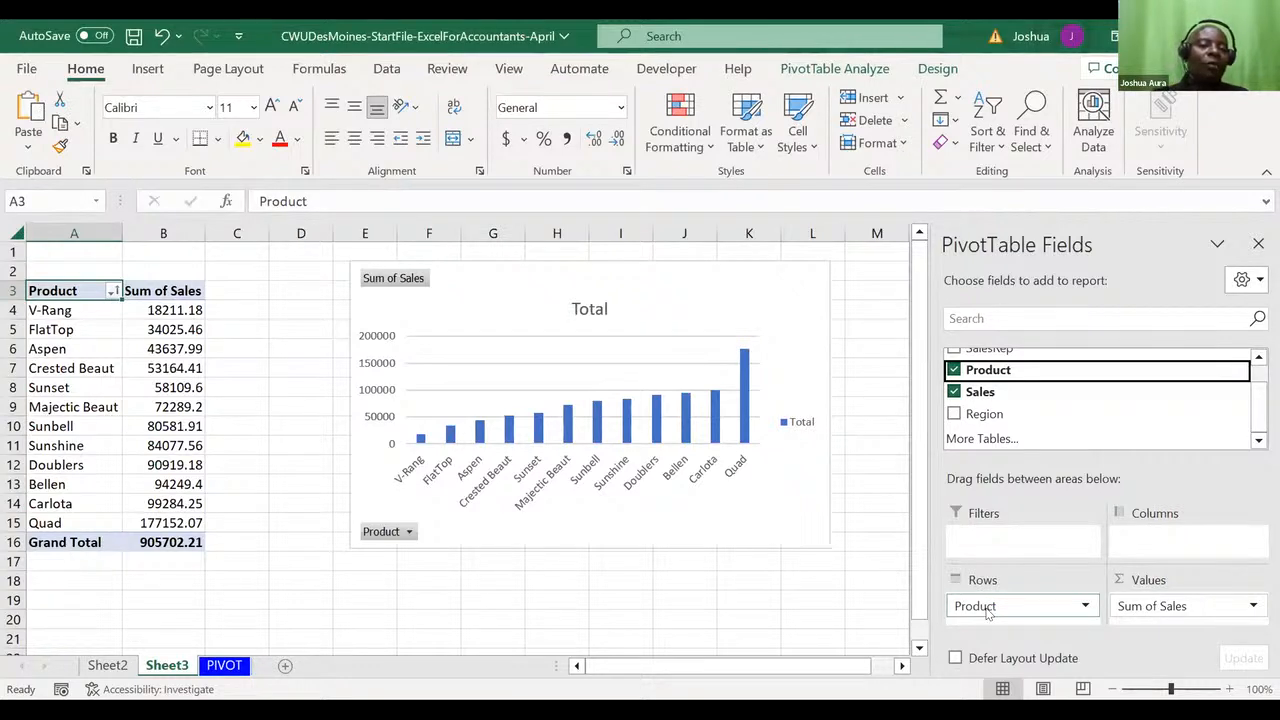
# - Remove Product from the PivotTable's rows and put Region back as the row field
pyautogui.moveTo(988, 613); pyautogui.dragTo(980, 414)
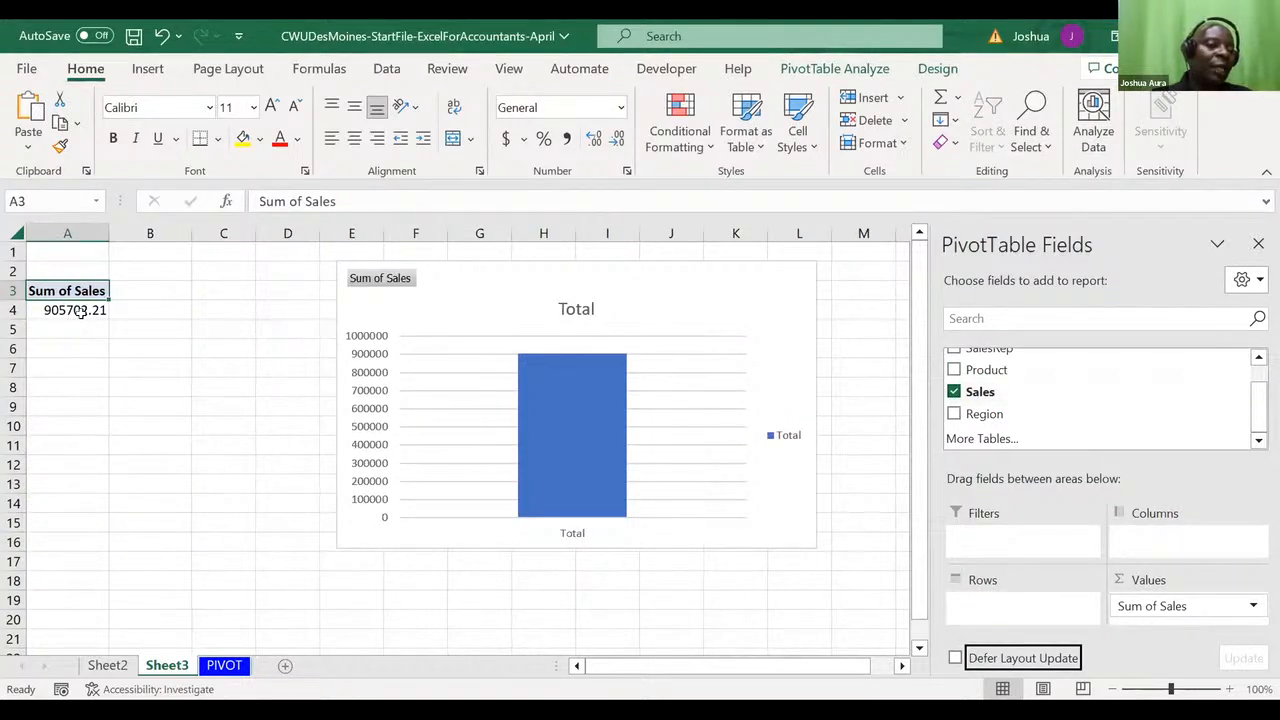
pyautogui.click(985, 417)
pyautogui.moveTo(982, 415); pyautogui.dragTo(987, 607)
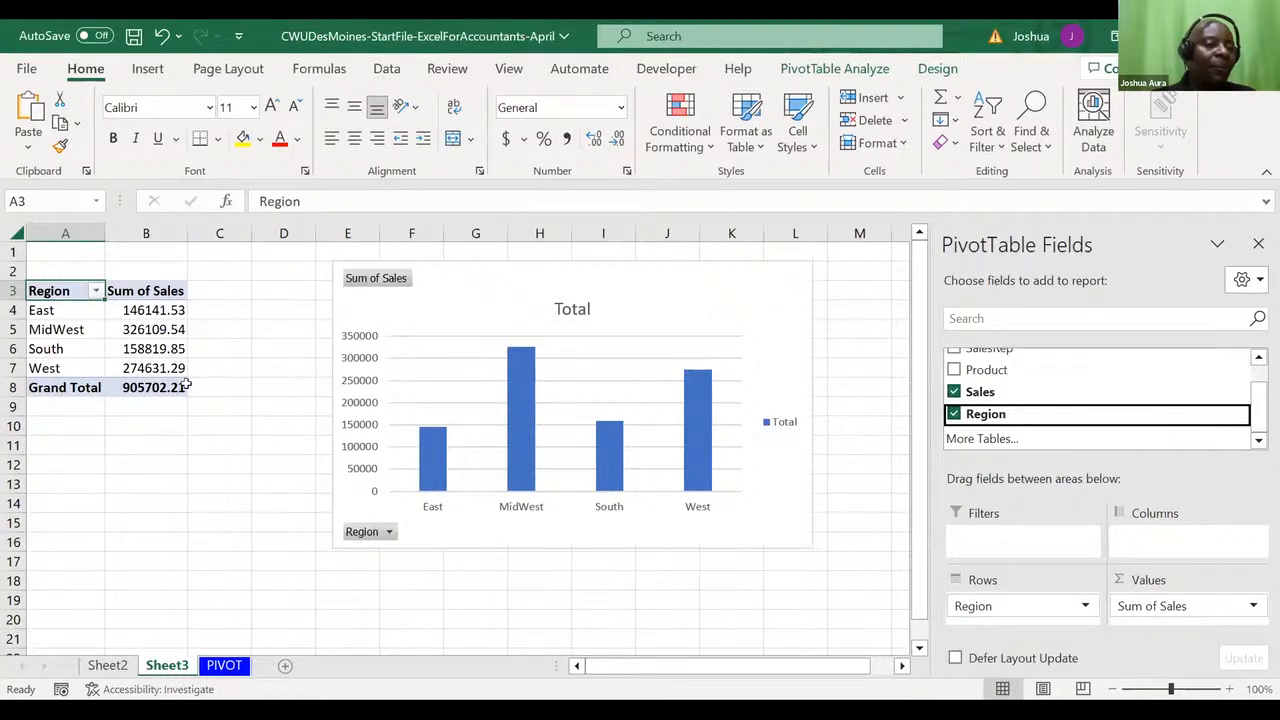
# - Sort the PivotTable's regions by Sum of Sales from smallest to largest
pyautogui.click(148, 310)
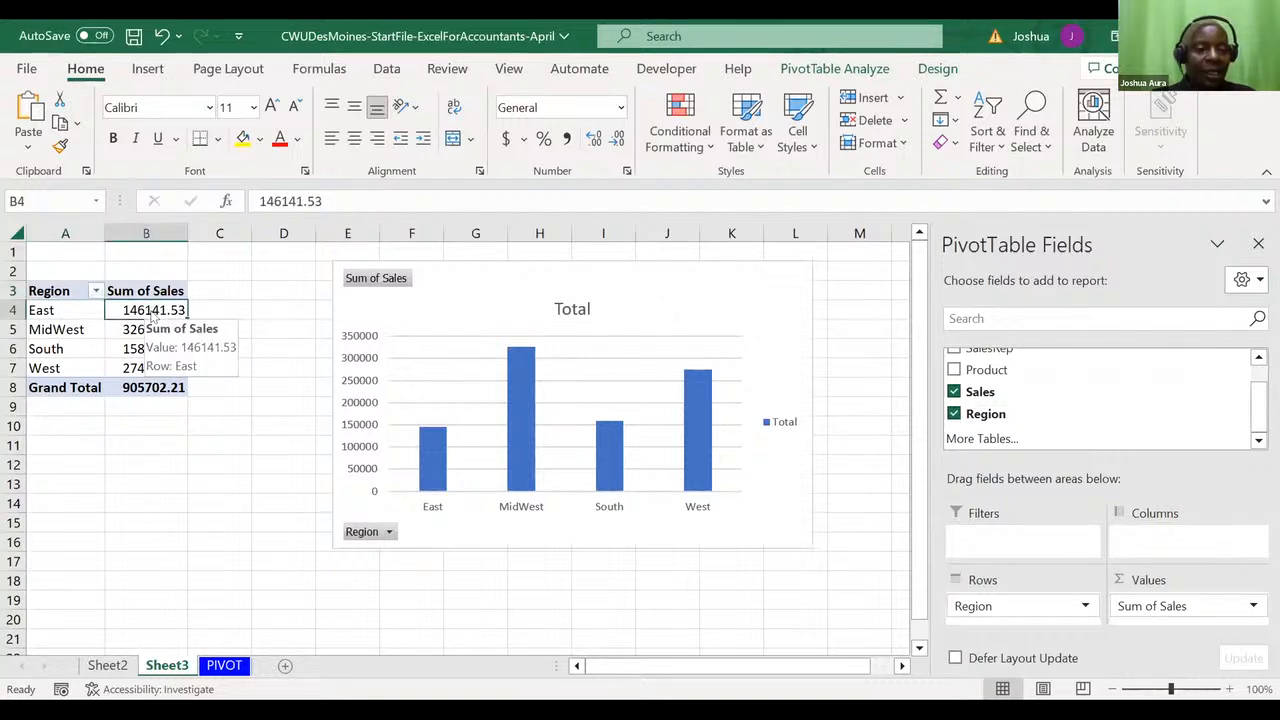
pyautogui.rightClick(149, 310)
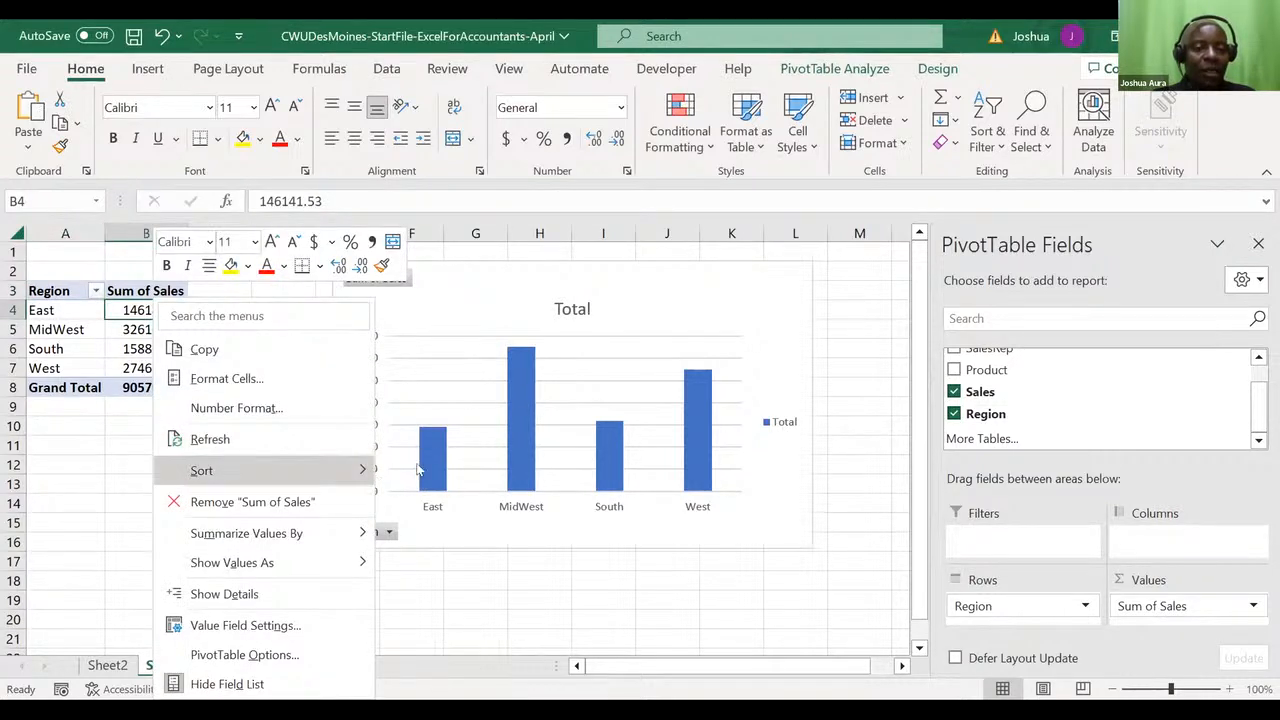
pyautogui.moveTo(229, 470)
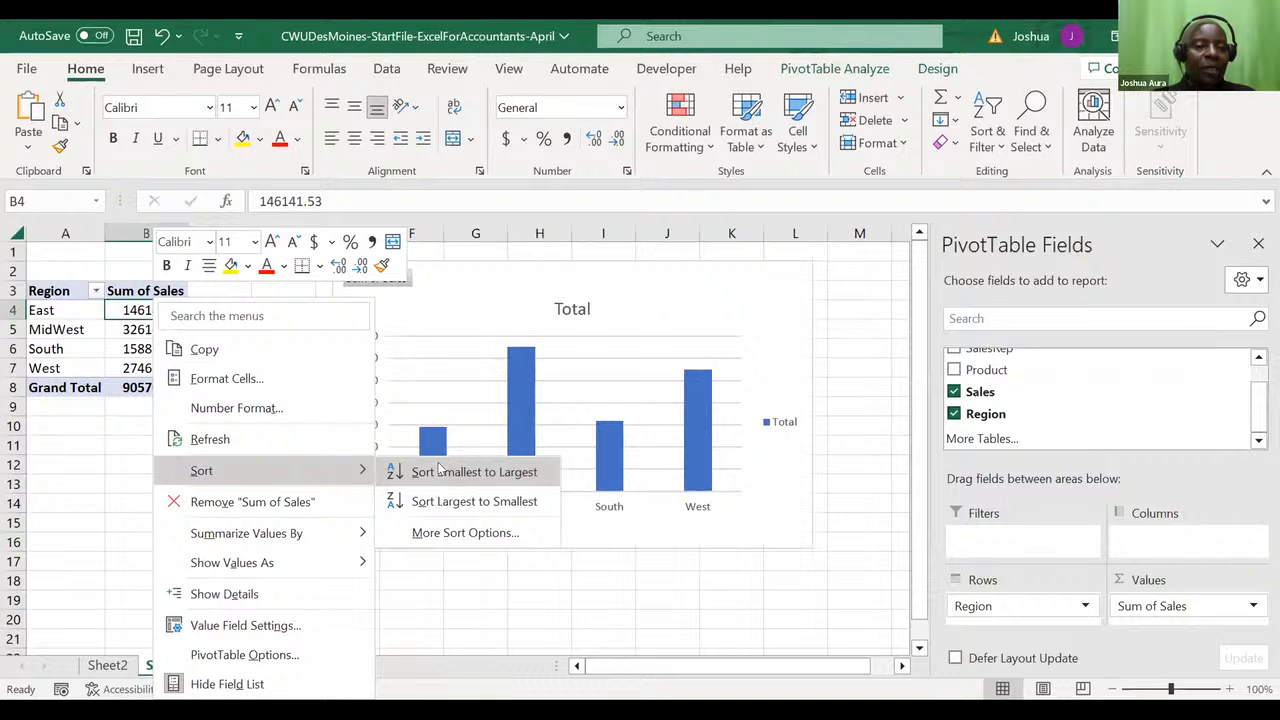
pyautogui.click(438, 471)
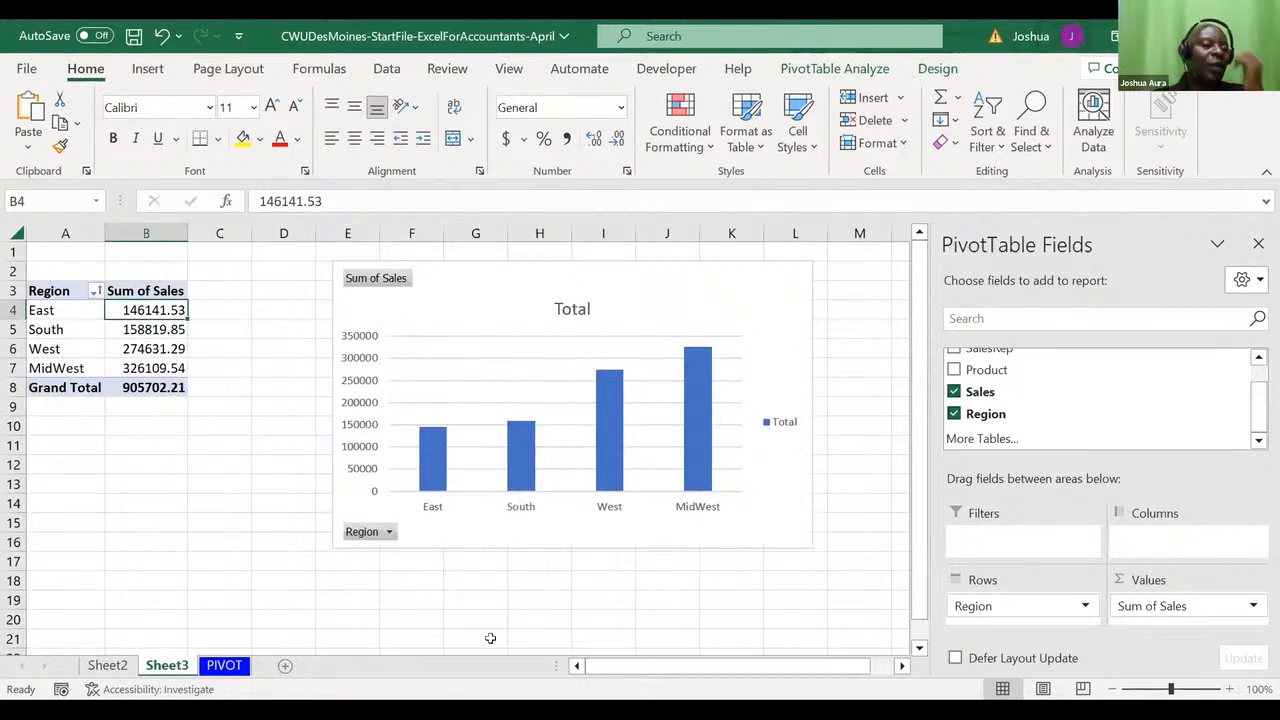
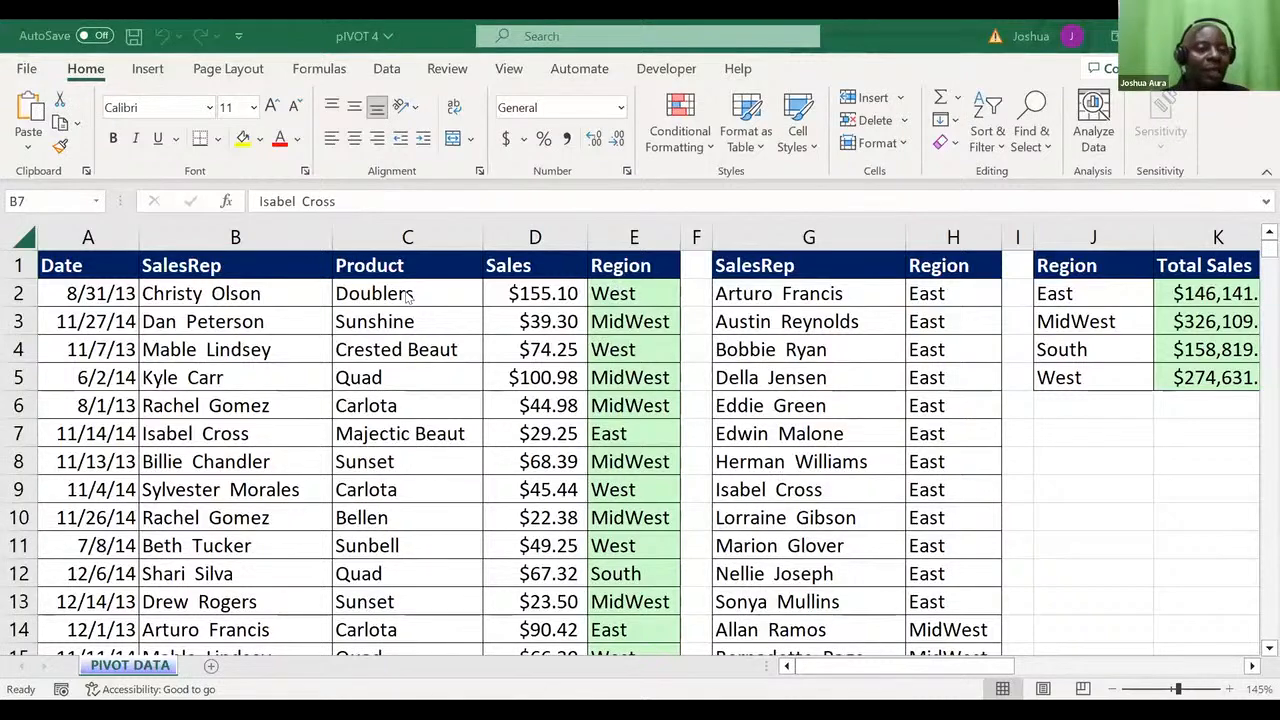
# - Insert a PivotTable on a new worksheet from the PIVOT DATA range A1:E10001
pyautogui.click(220, 294)
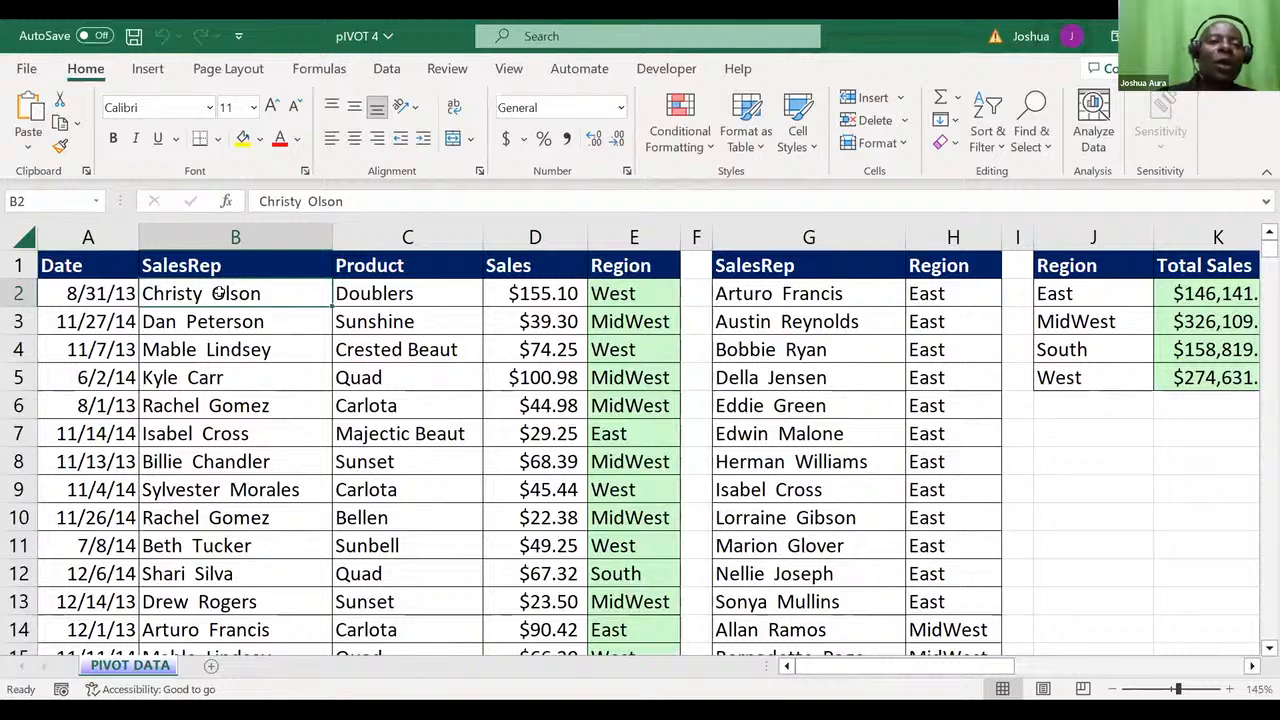
pyautogui.click(147, 69)
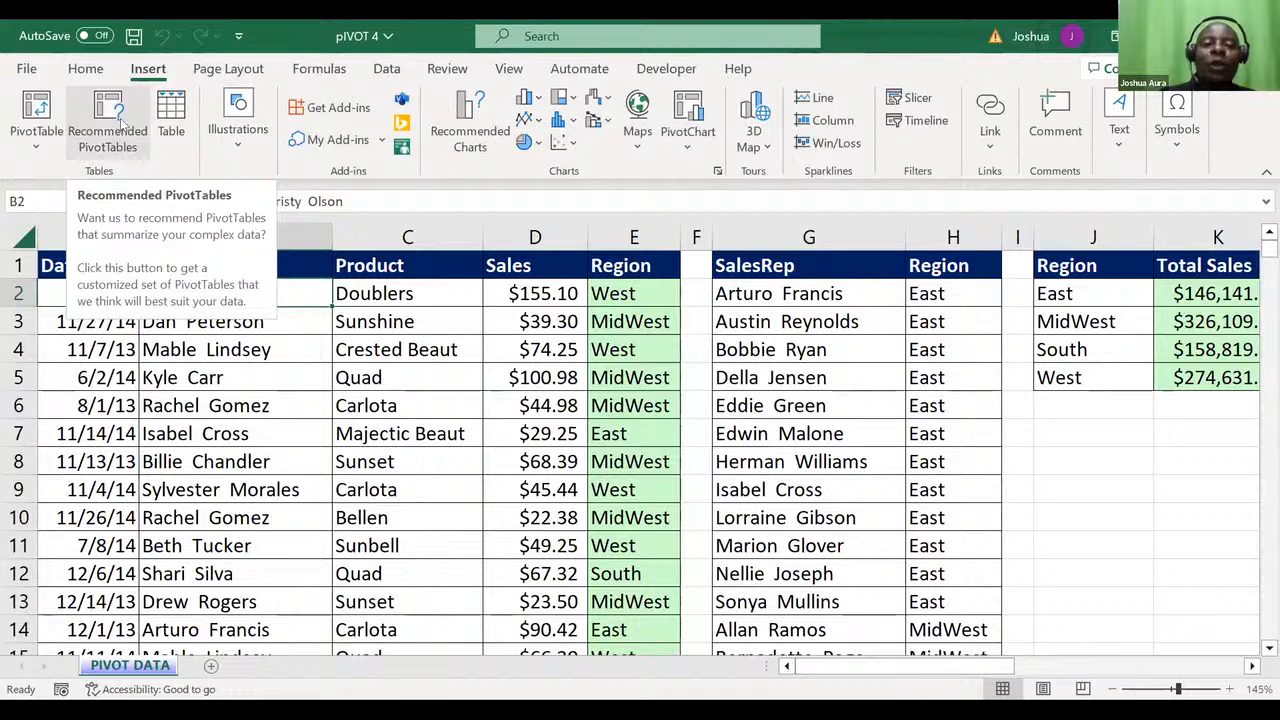
pyautogui.click(37, 111)
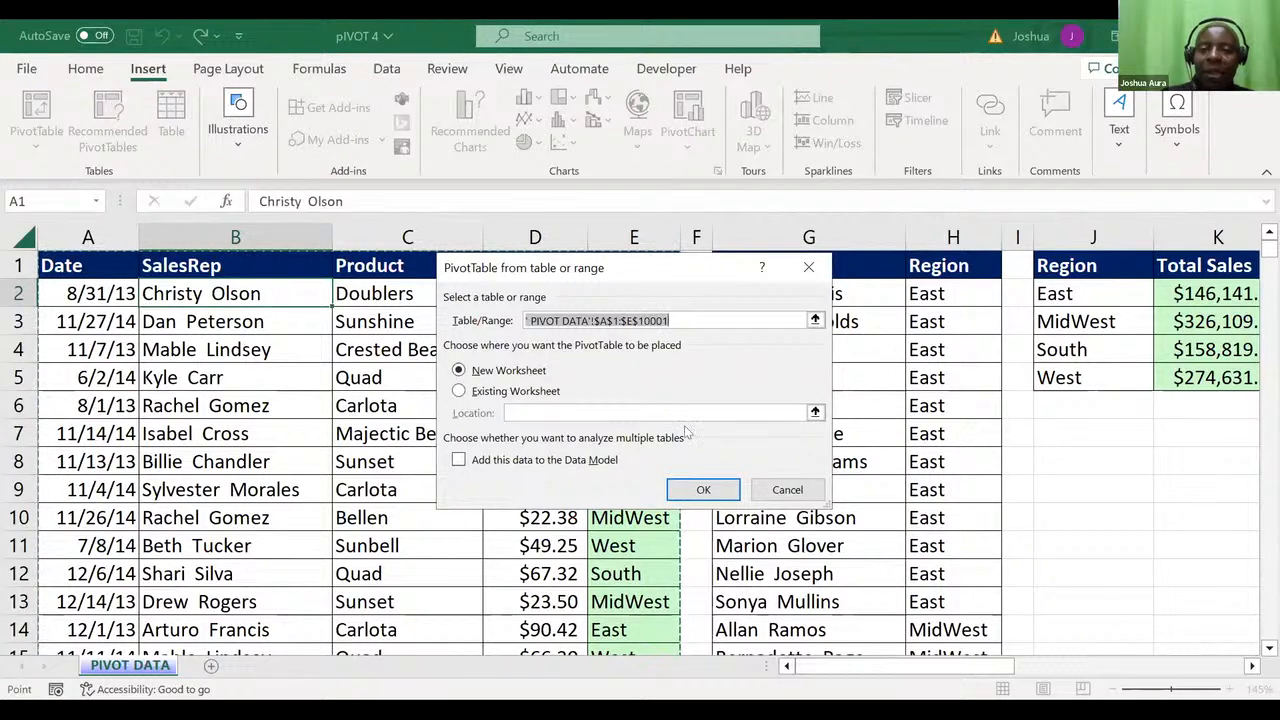
pyautogui.click(681, 488)
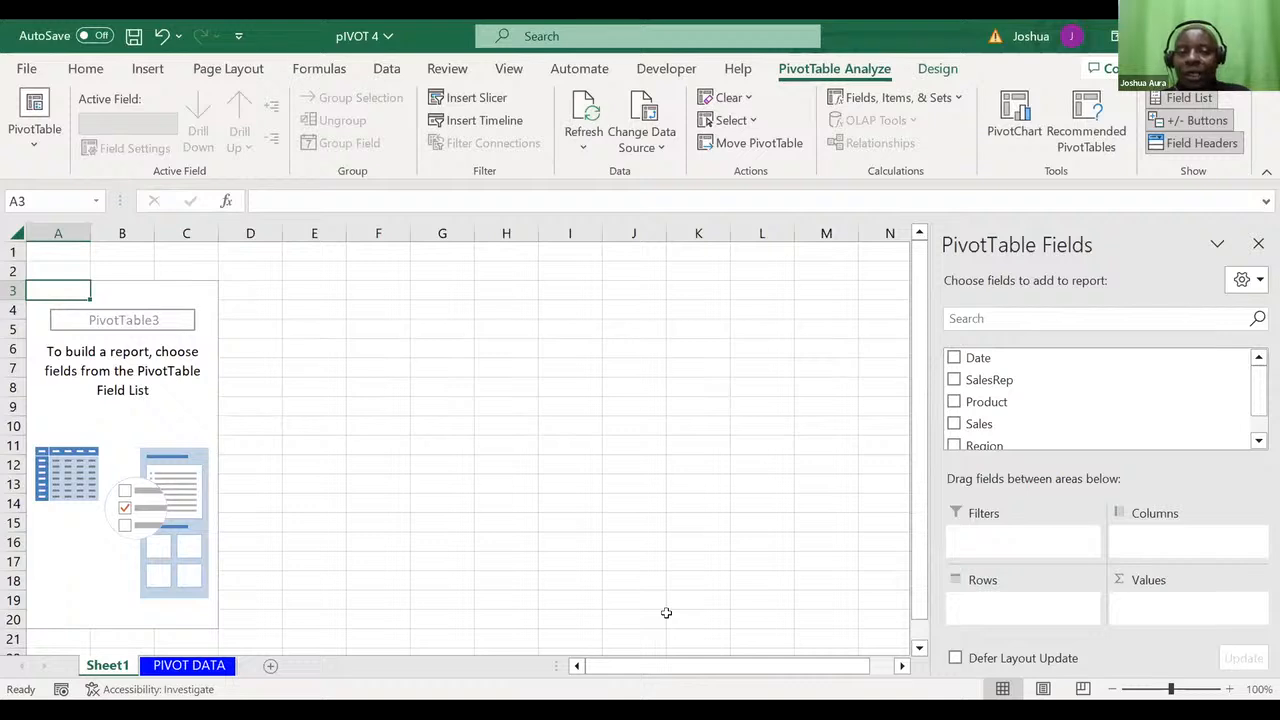
# - Delete the worksheet Sheet1 holding the empty PivotTable
pyautogui.hotkey('alt', 'Tab')
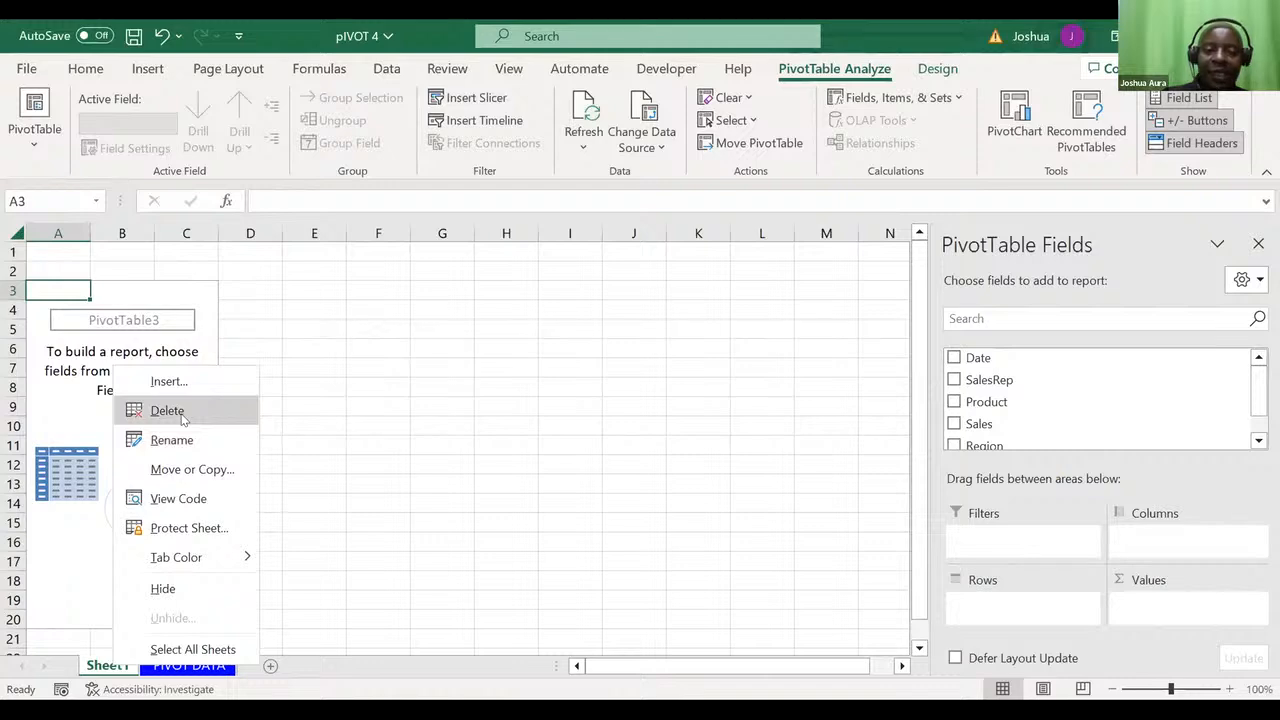
pyautogui.click(182, 416)
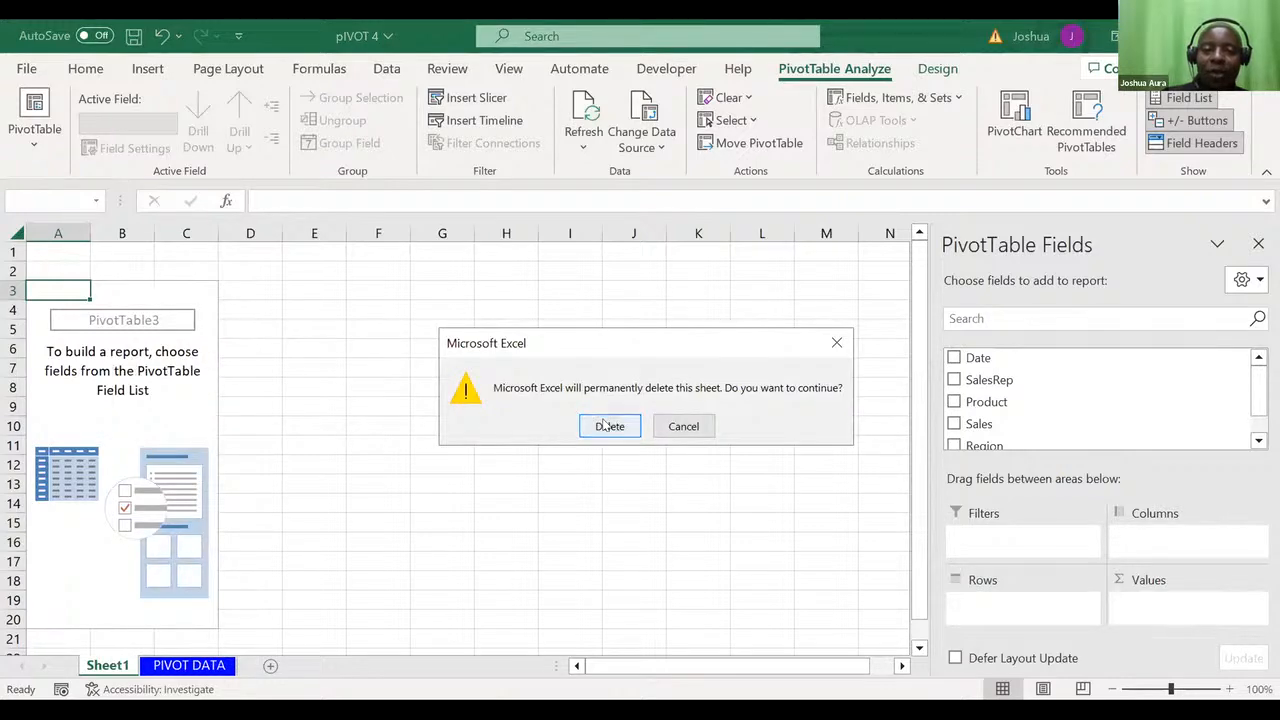
pyautogui.click(603, 420)
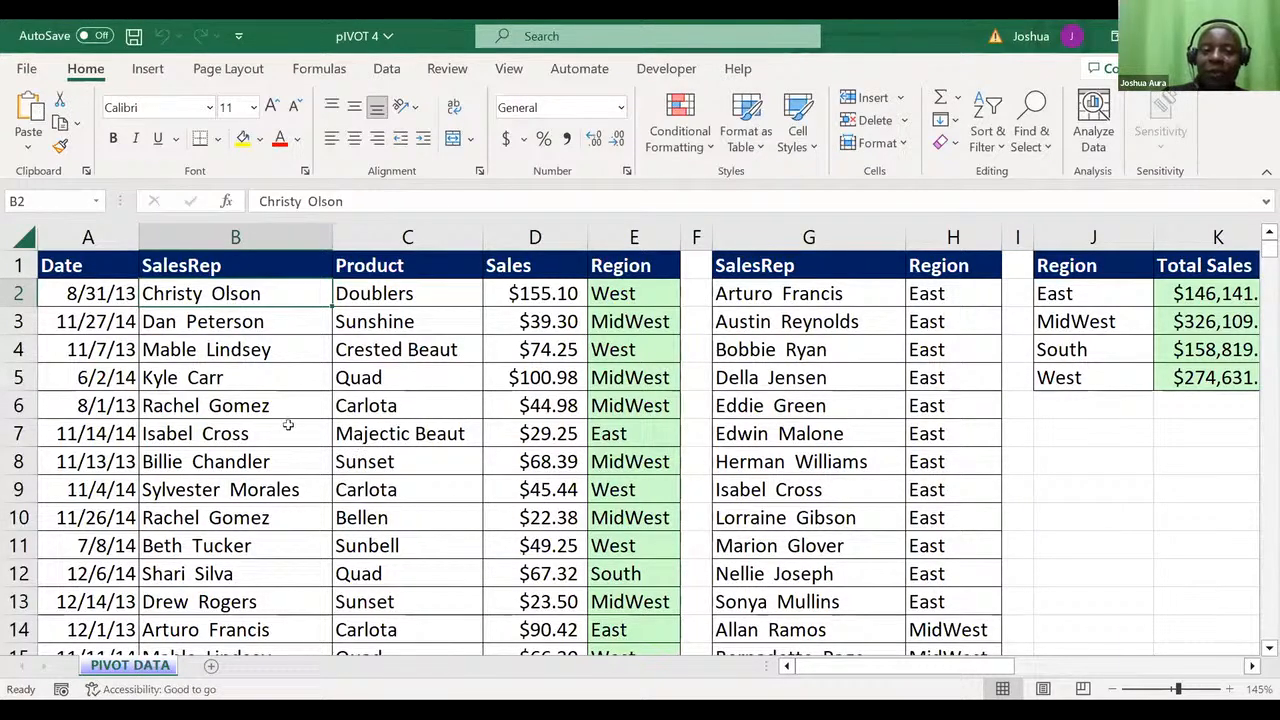
# - Create a PivotTable from the sales data in PIVOT DATA columns A to E, placed on a new worksheet
pyautogui.click(203, 322)
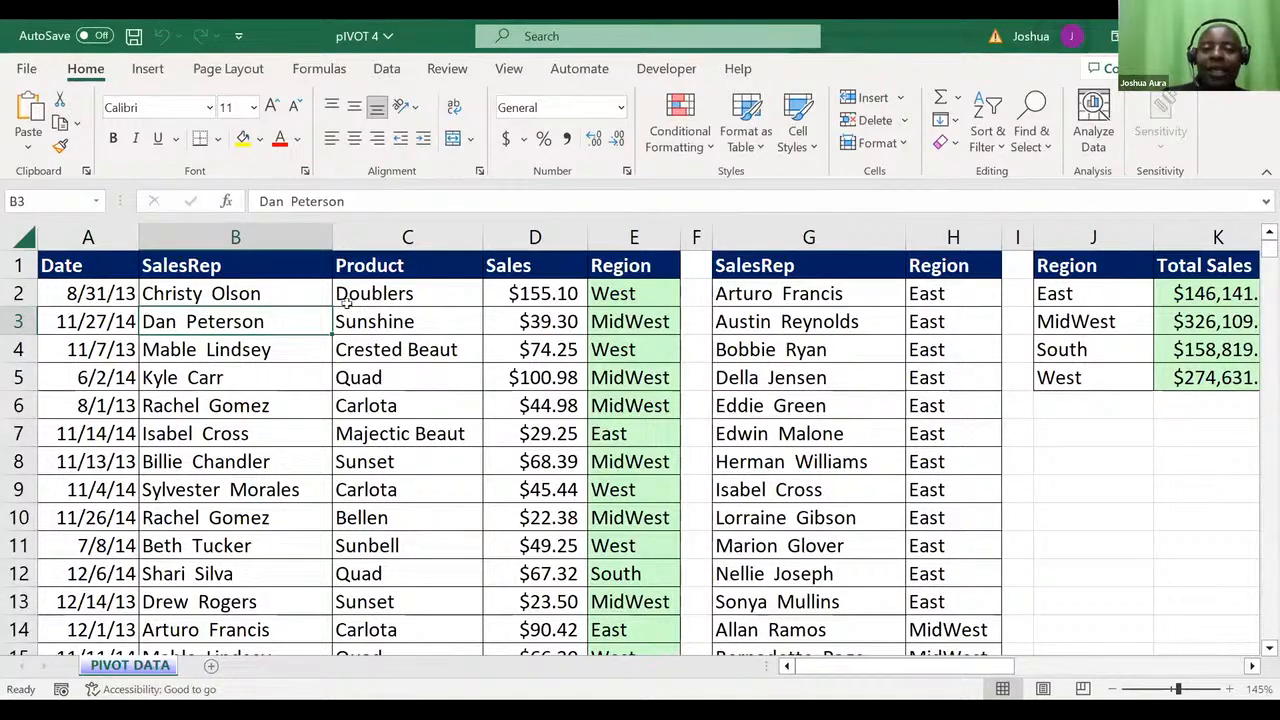
pyautogui.click(400, 319)
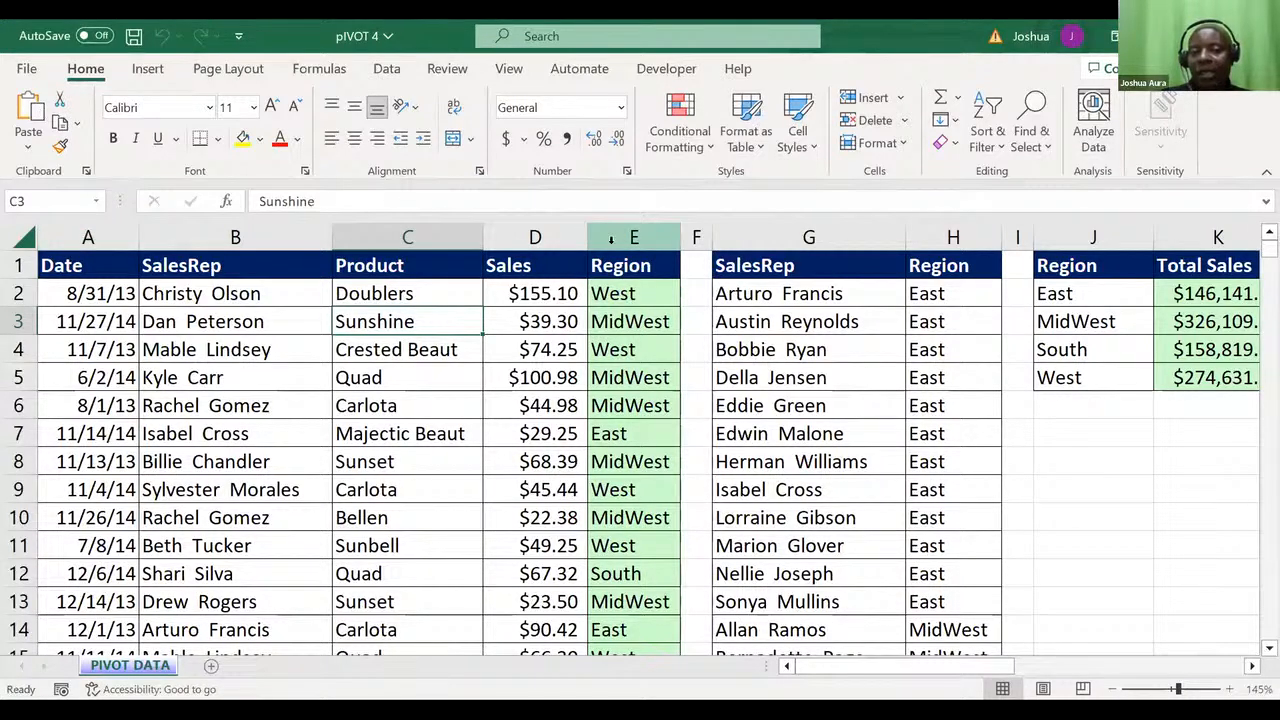
pyautogui.click(145, 68)
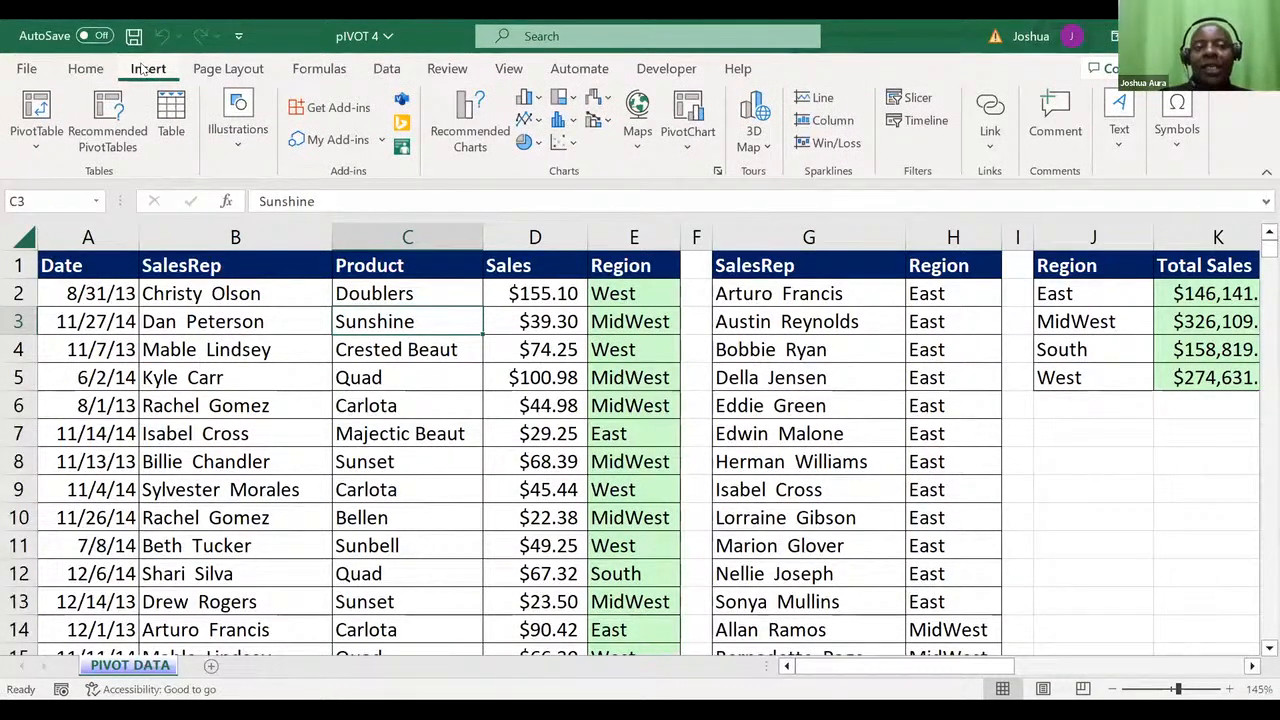
pyautogui.click(36, 112)
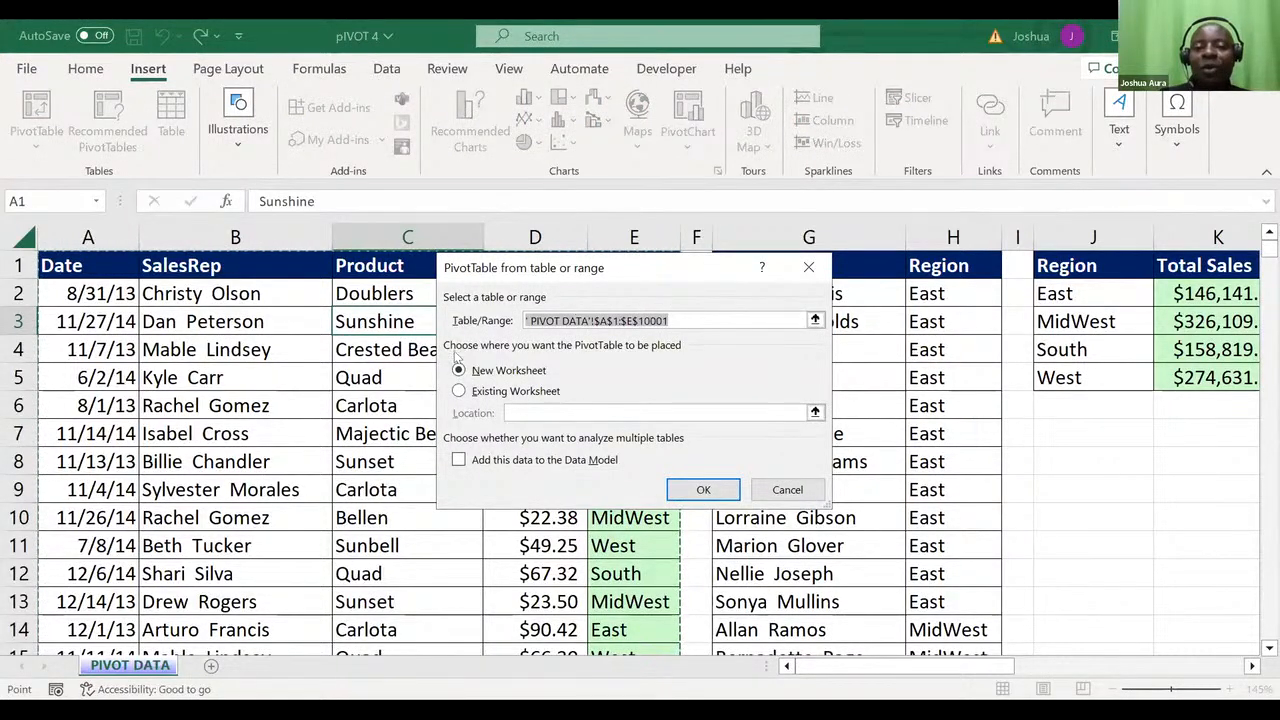
pyautogui.click(680, 492)
pyautogui.click(680, 492)
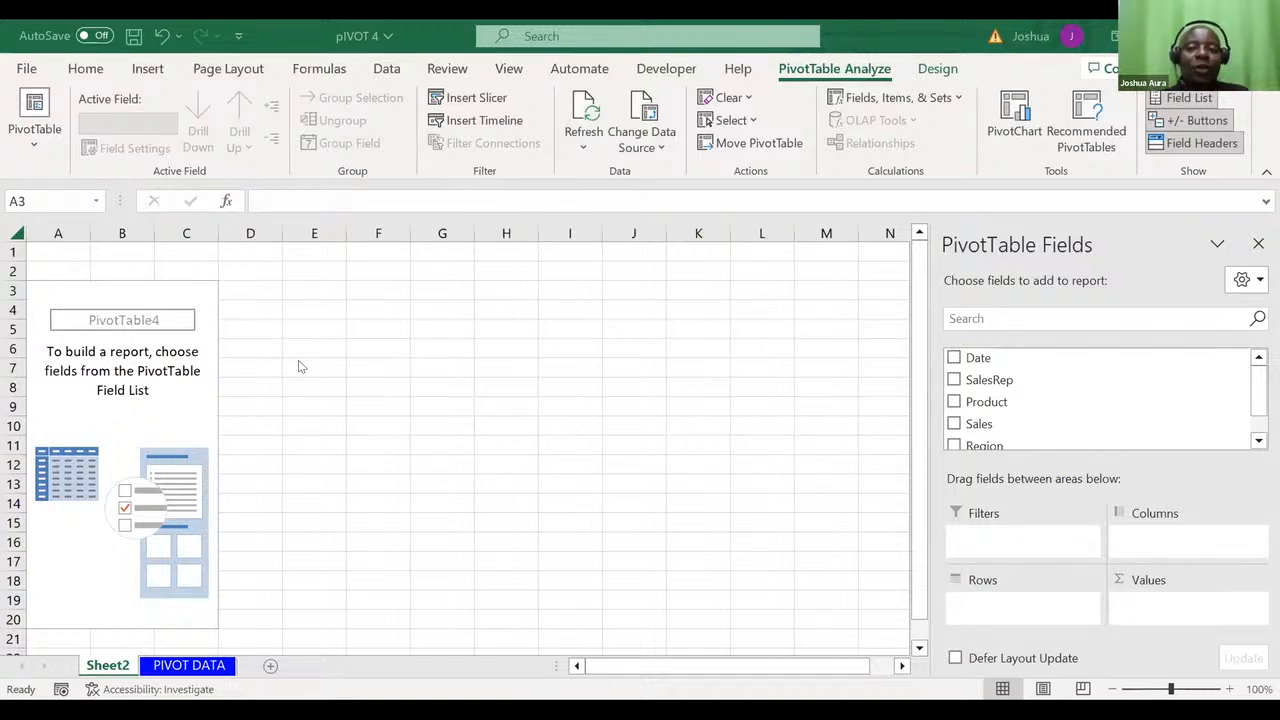
# - Add Region to the PivotTable's rows and Sales to its values
pyautogui.click(1168, 350)
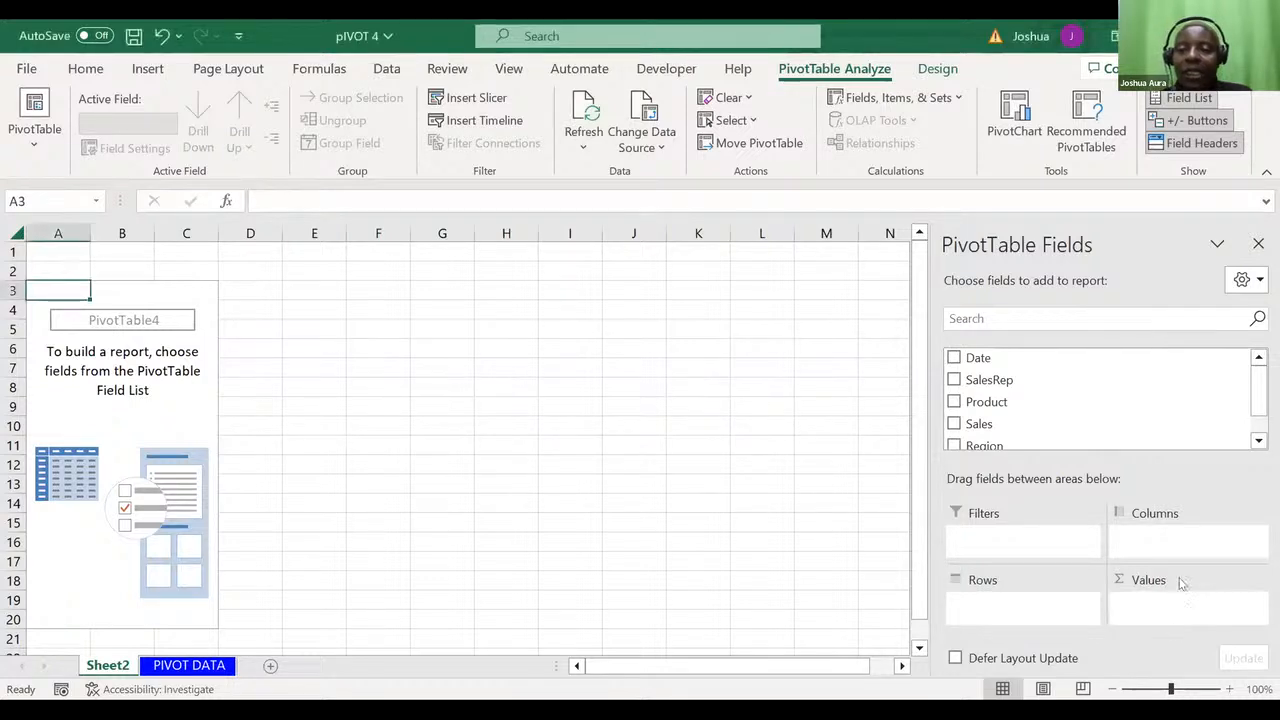
pyautogui.click(1257, 441)
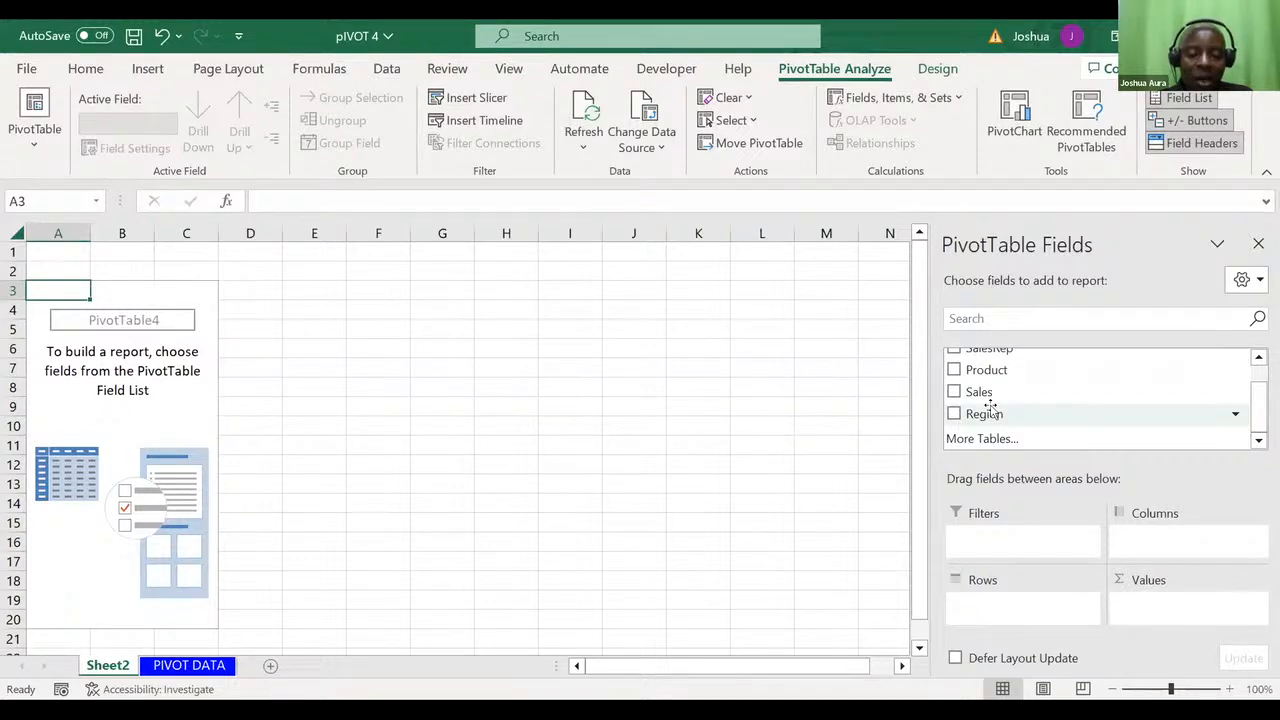
pyautogui.moveTo(990, 405); pyautogui.dragTo(978, 603)
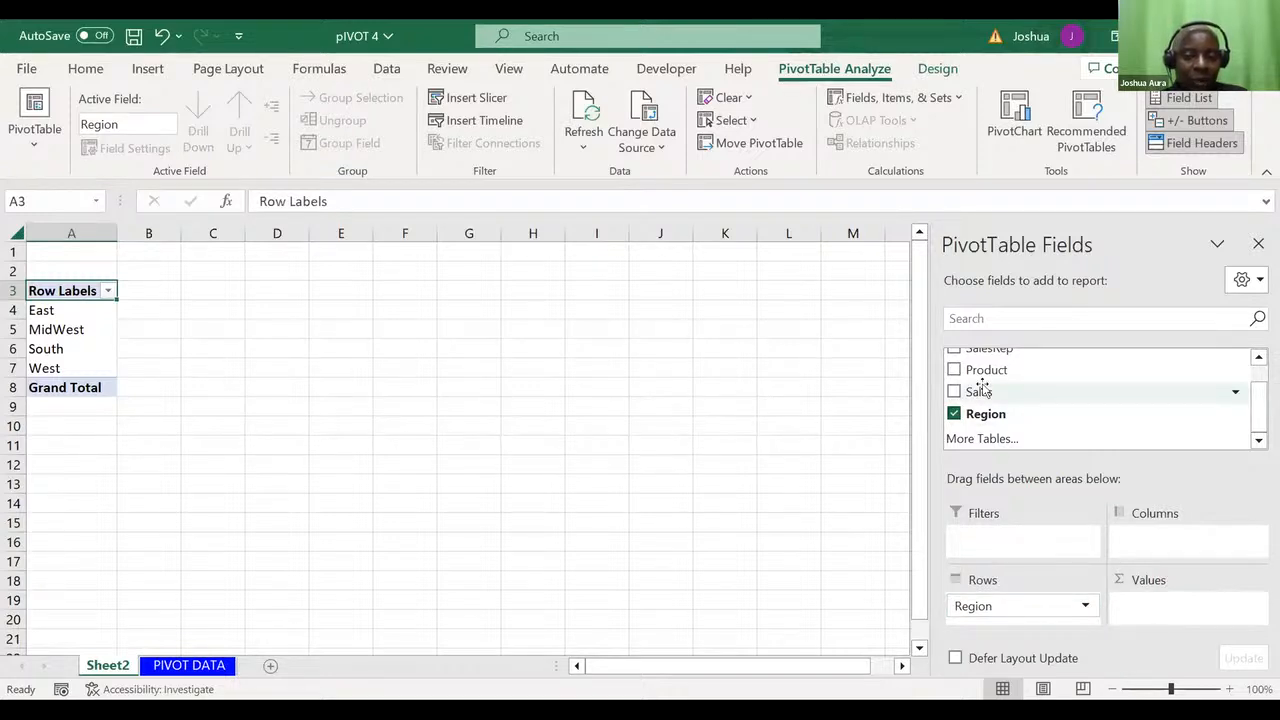
pyautogui.moveTo(981, 390); pyautogui.dragTo(1145, 612)
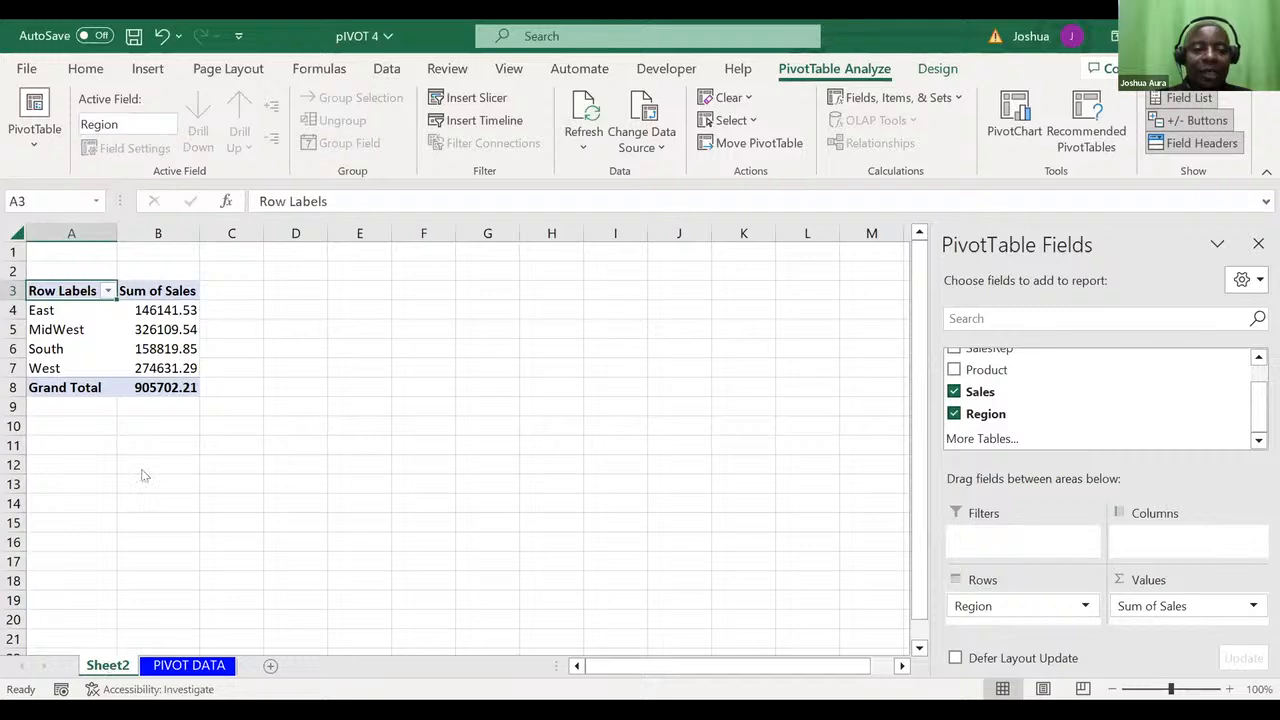
# - Delete the worksheet Sheet2 containing the PivotTable of sales by region
pyautogui.rightClick(111, 663)
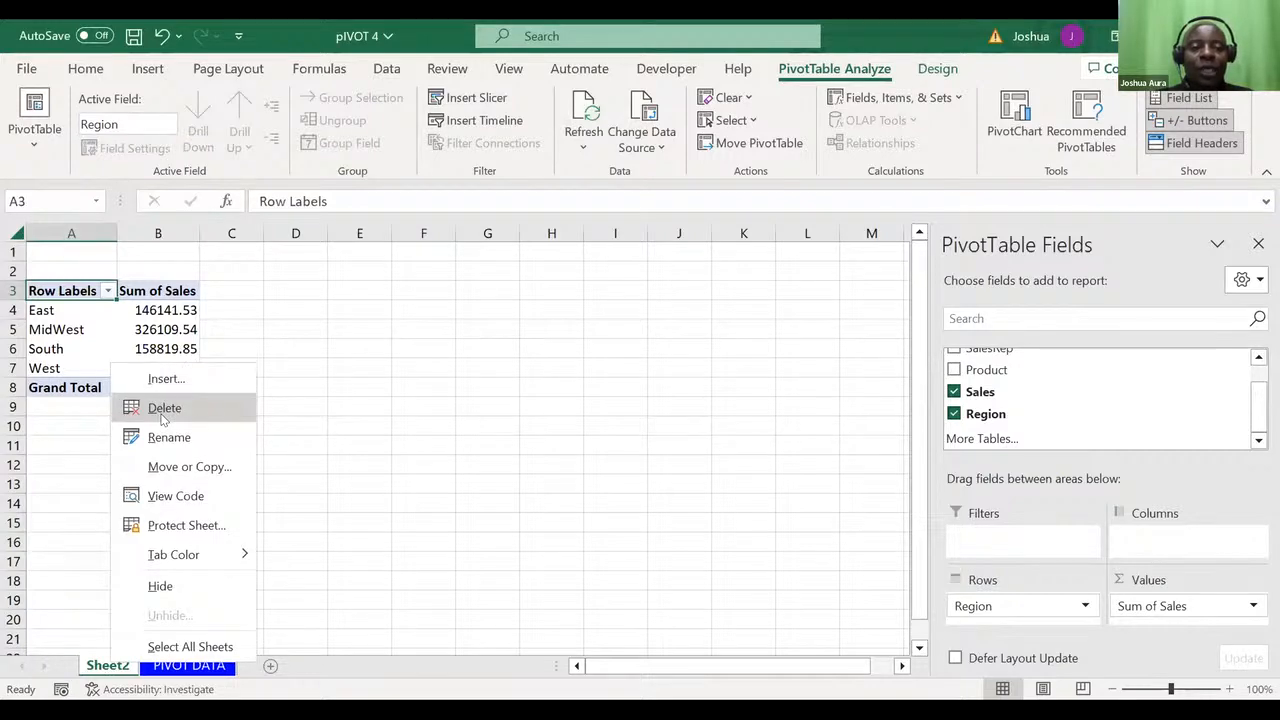
pyautogui.click(164, 408)
pyautogui.click(604, 432)
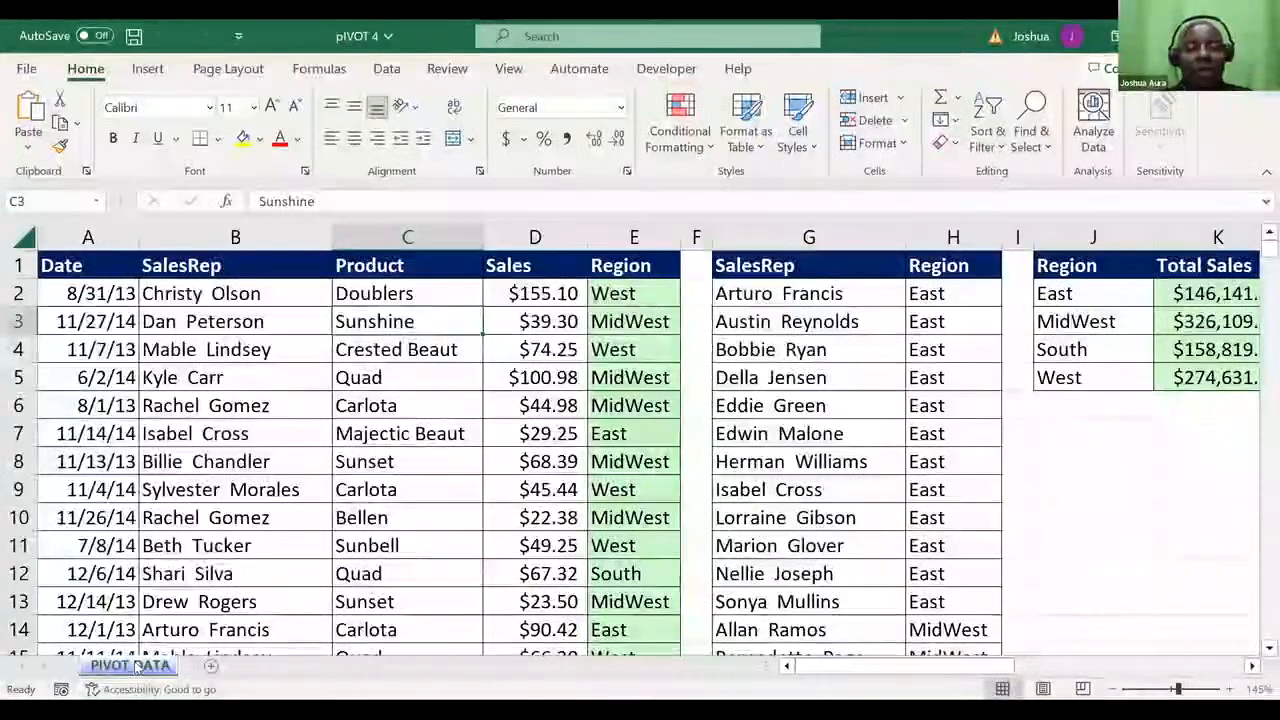
# - Create a PivotTable from PIVOT DATA range A1:E10001 on a new worksheet, with Region as rows and summed Sales as values
pyautogui.click(202, 320)
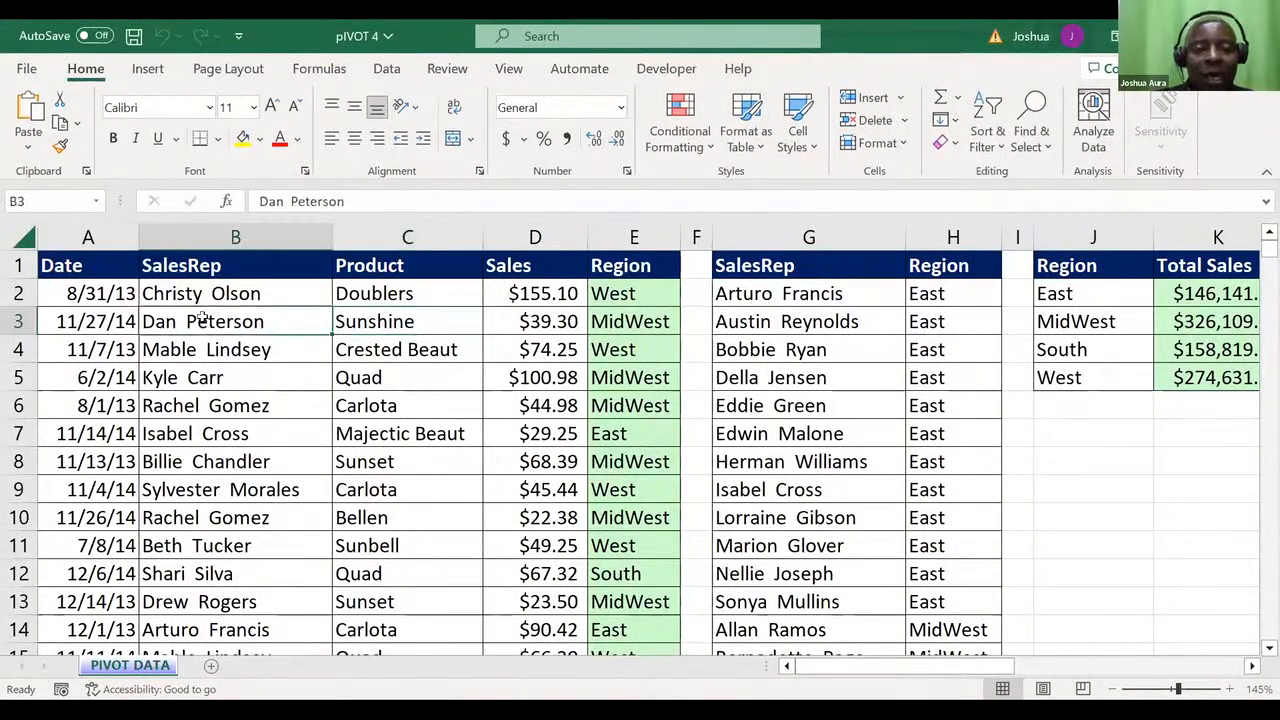
pyautogui.click(150, 68)
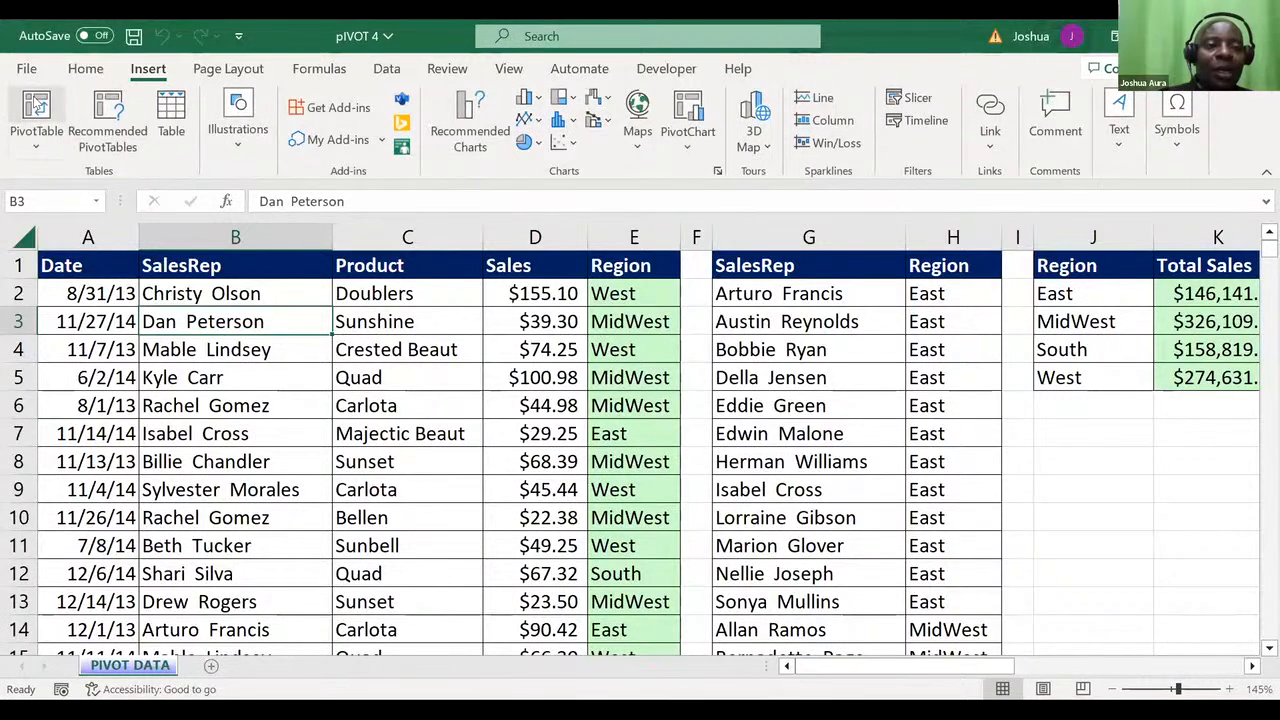
pyautogui.click(36, 104)
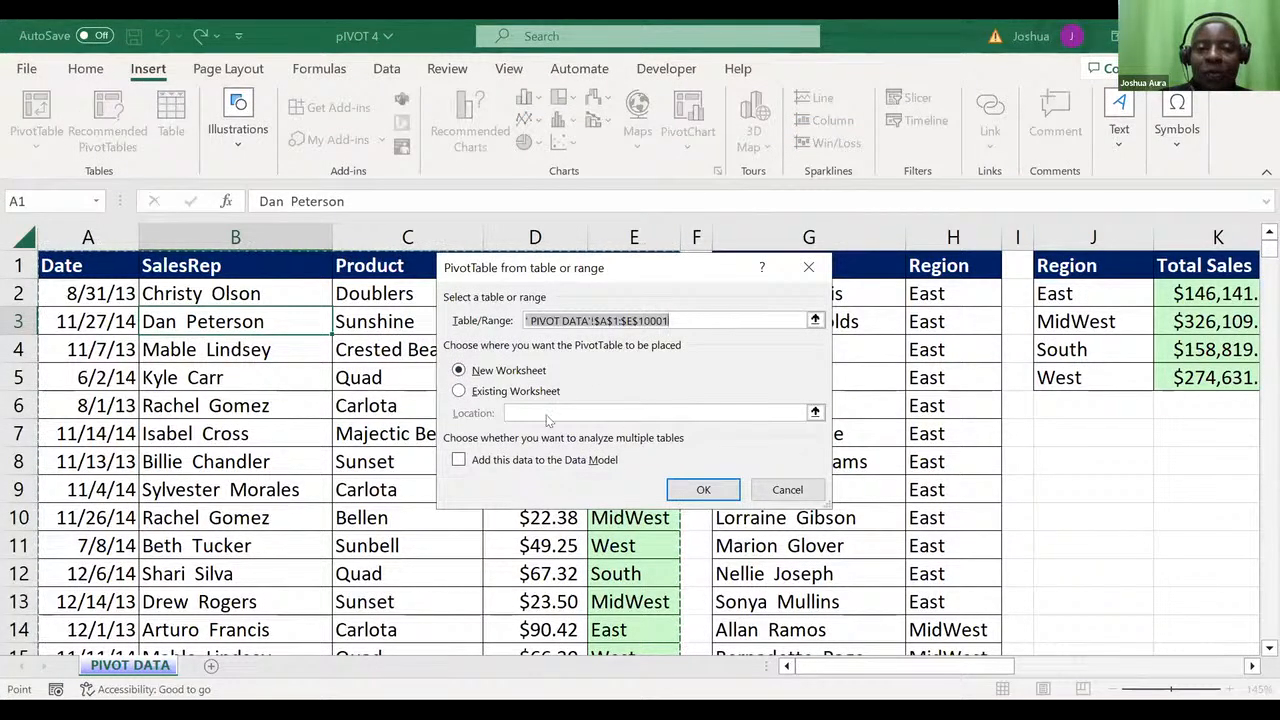
pyautogui.click(682, 490)
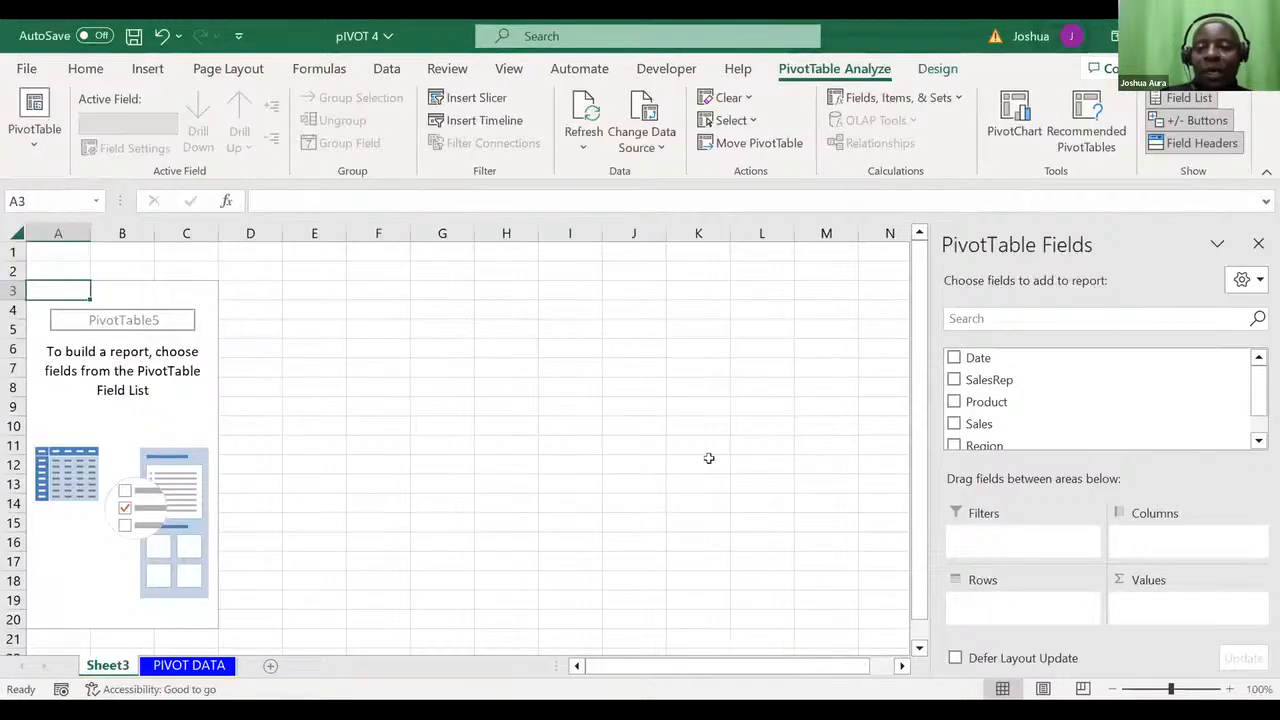
pyautogui.click(954, 446)
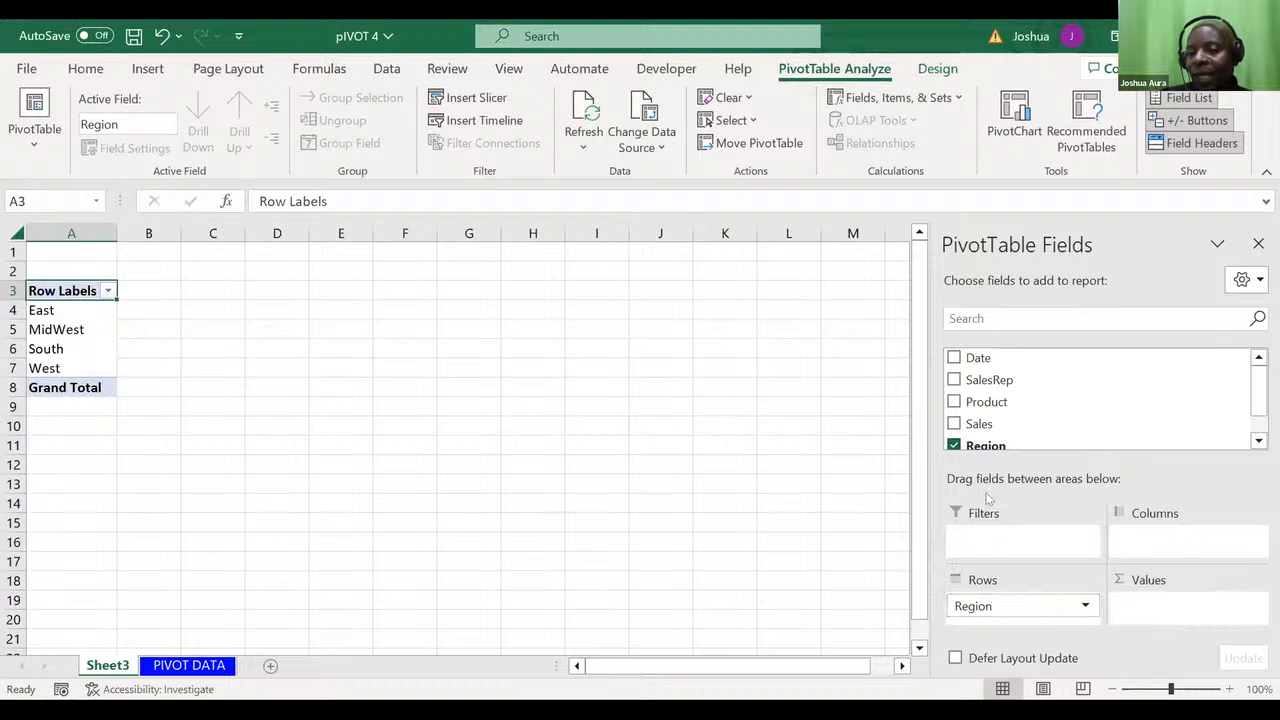
pyautogui.click(954, 424)
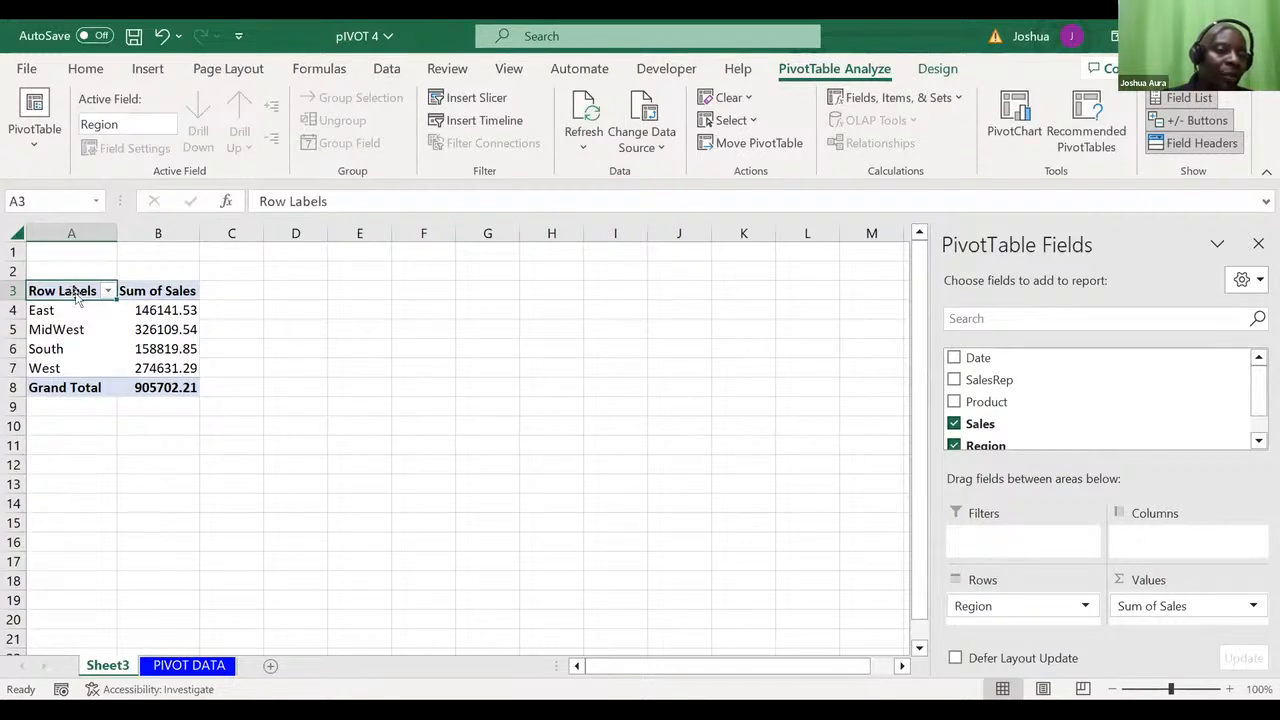
# - Set the report layout of the region sales PivotTable on Sheet3 to tabular form
pyautogui.click(149, 309)
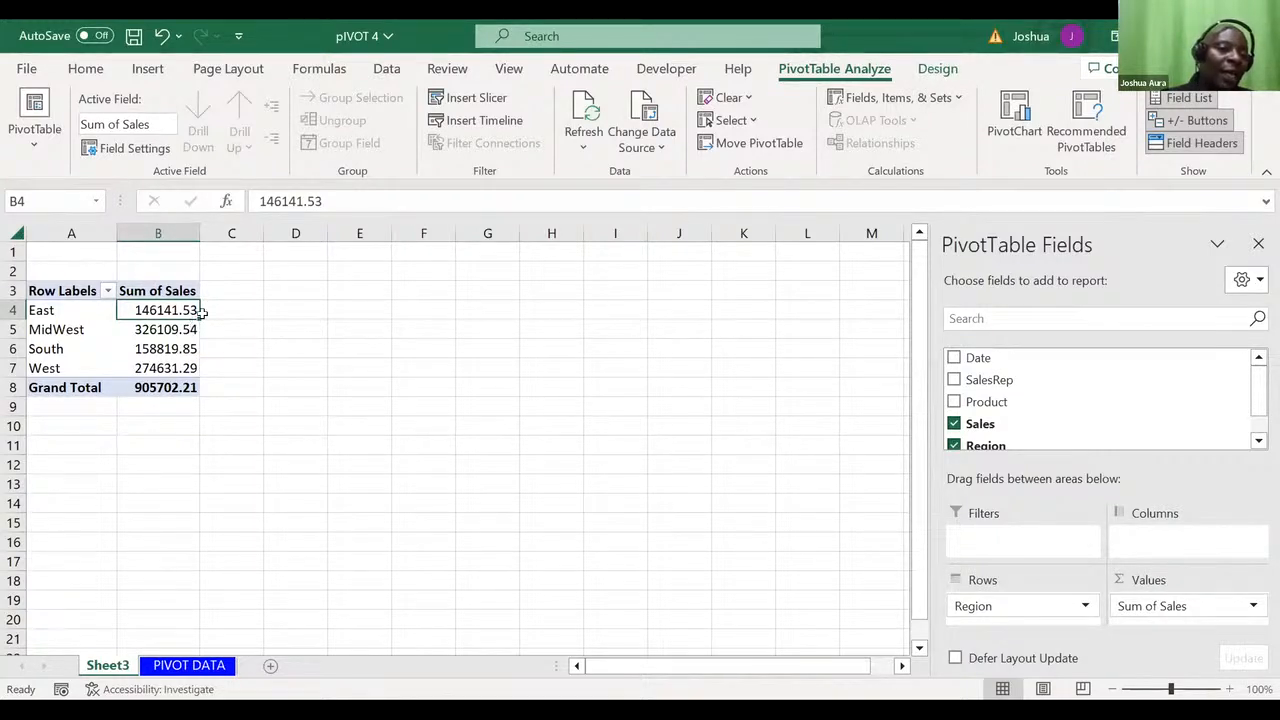
pyautogui.click(938, 69)
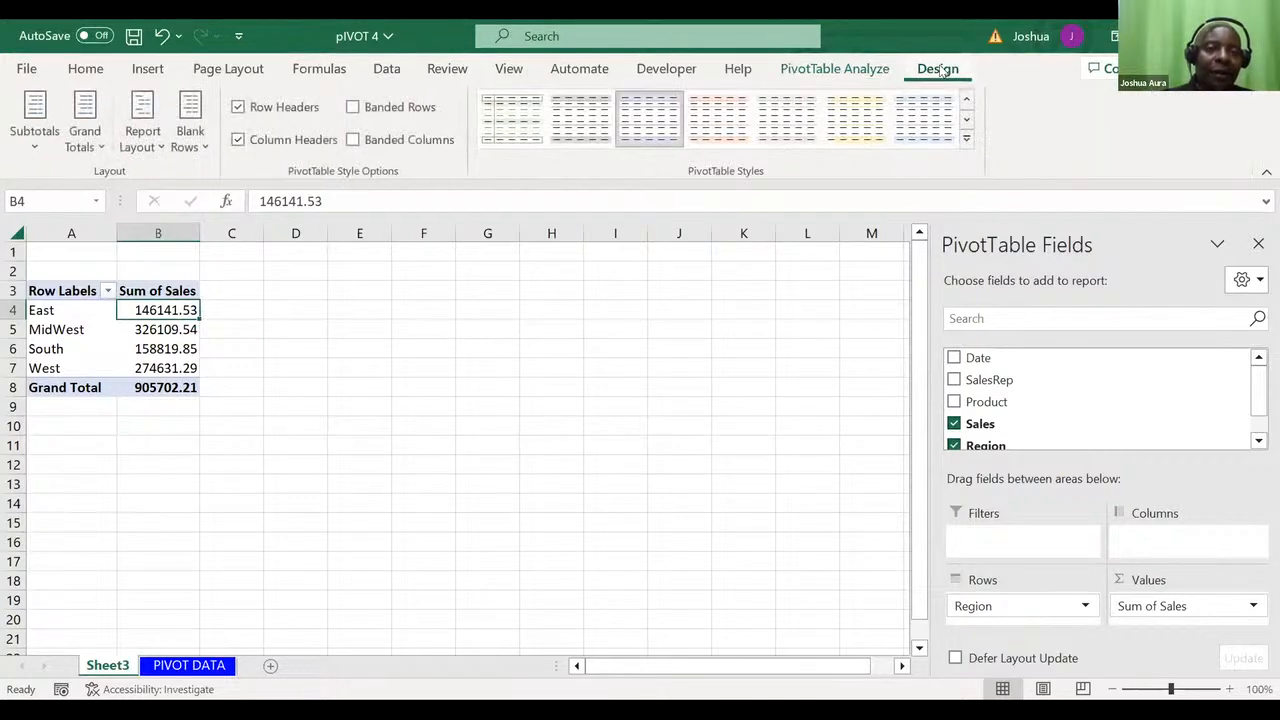
pyautogui.click(143, 112)
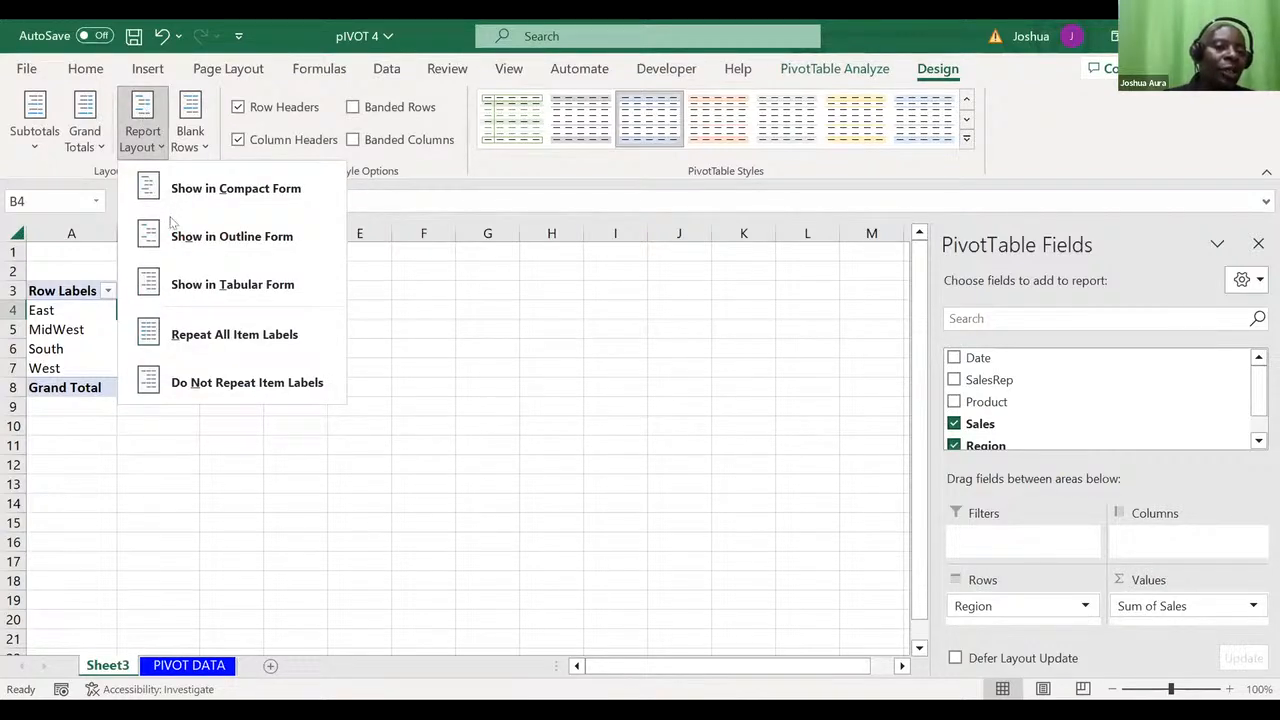
pyautogui.click(216, 286)
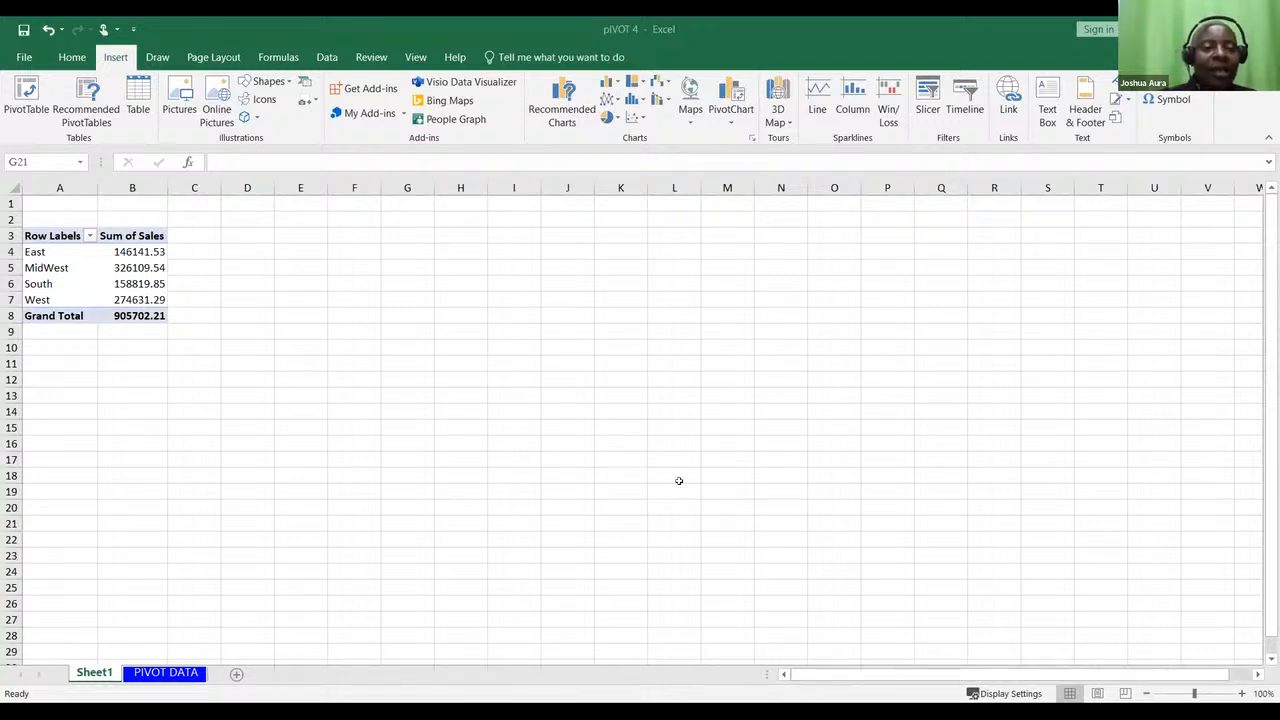
pyautogui.click(118, 267)
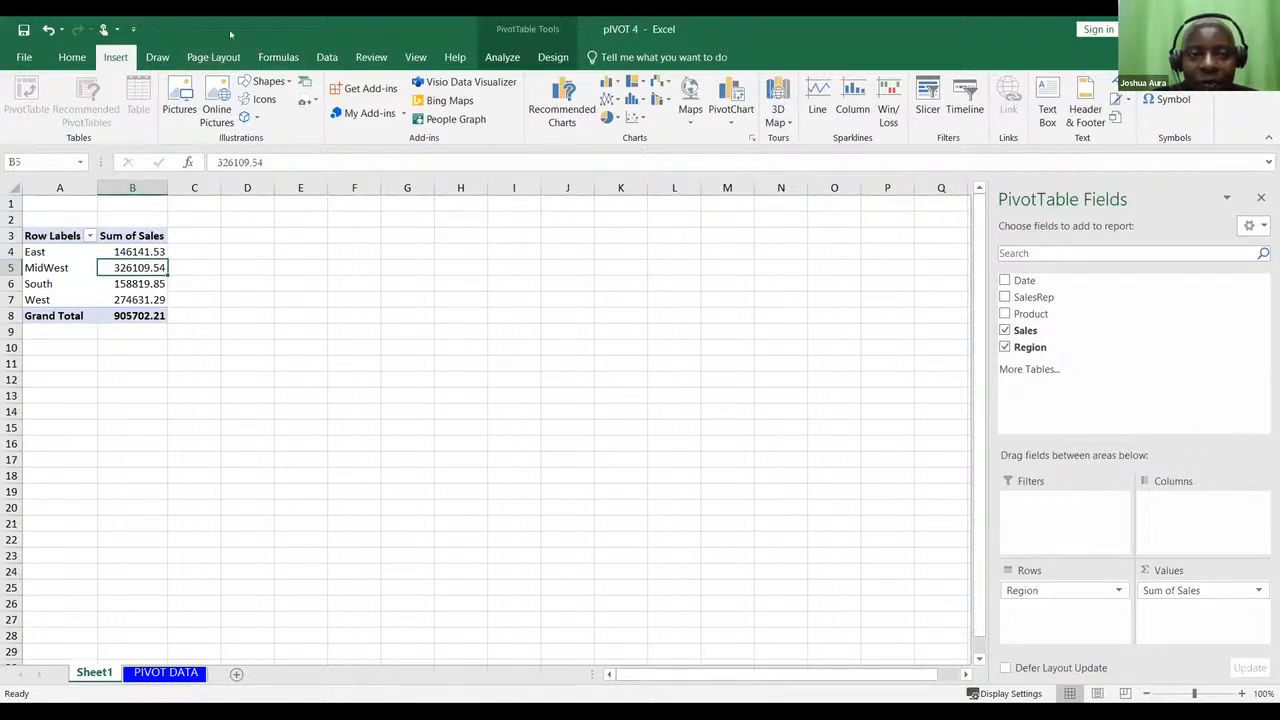
pyautogui.click(262, 57)
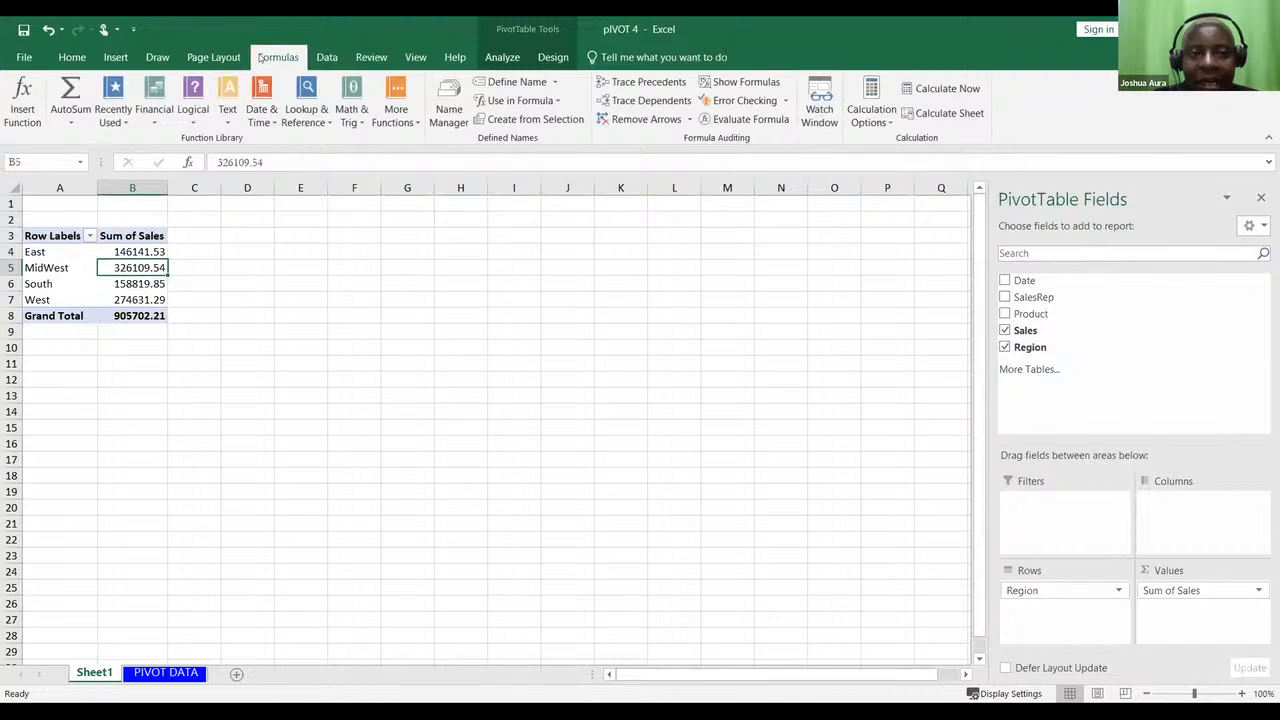
pyautogui.press('Right')
pyautogui.press('Right')
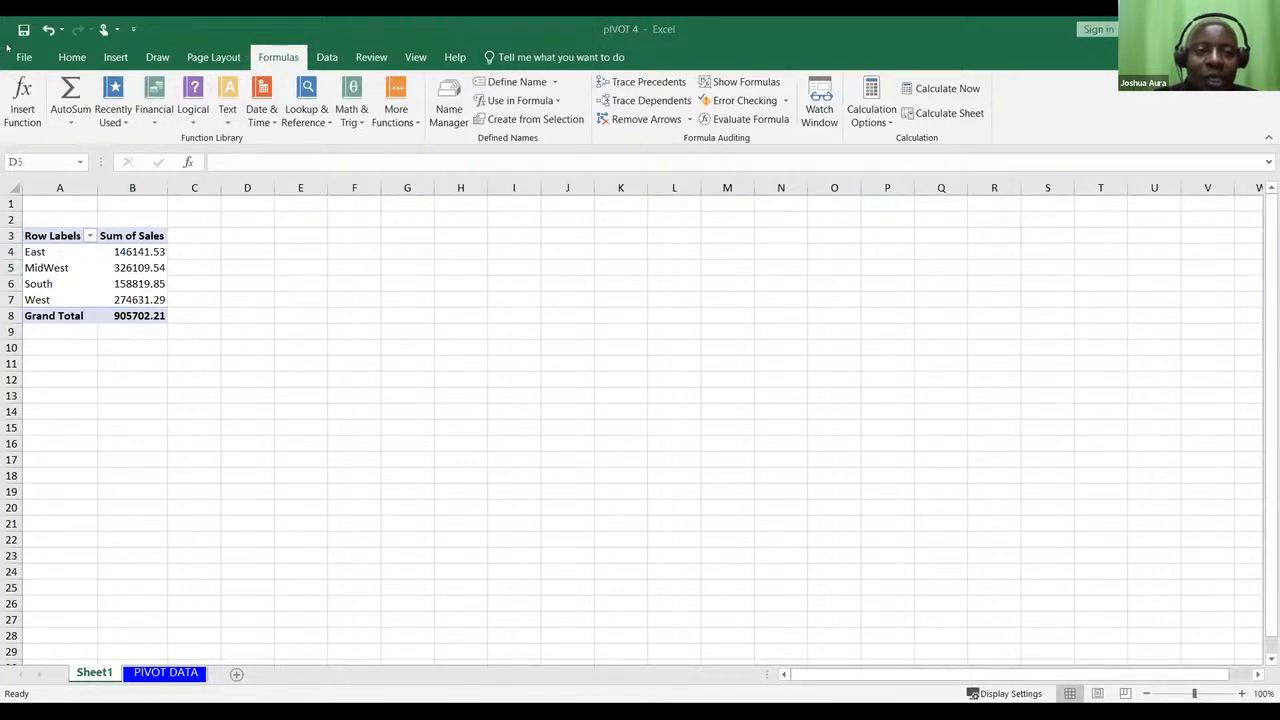
# - Hide the PivotTable field list on Sheet1 and show the region sales PivotTable in tabular form
pyautogui.click(125, 266)
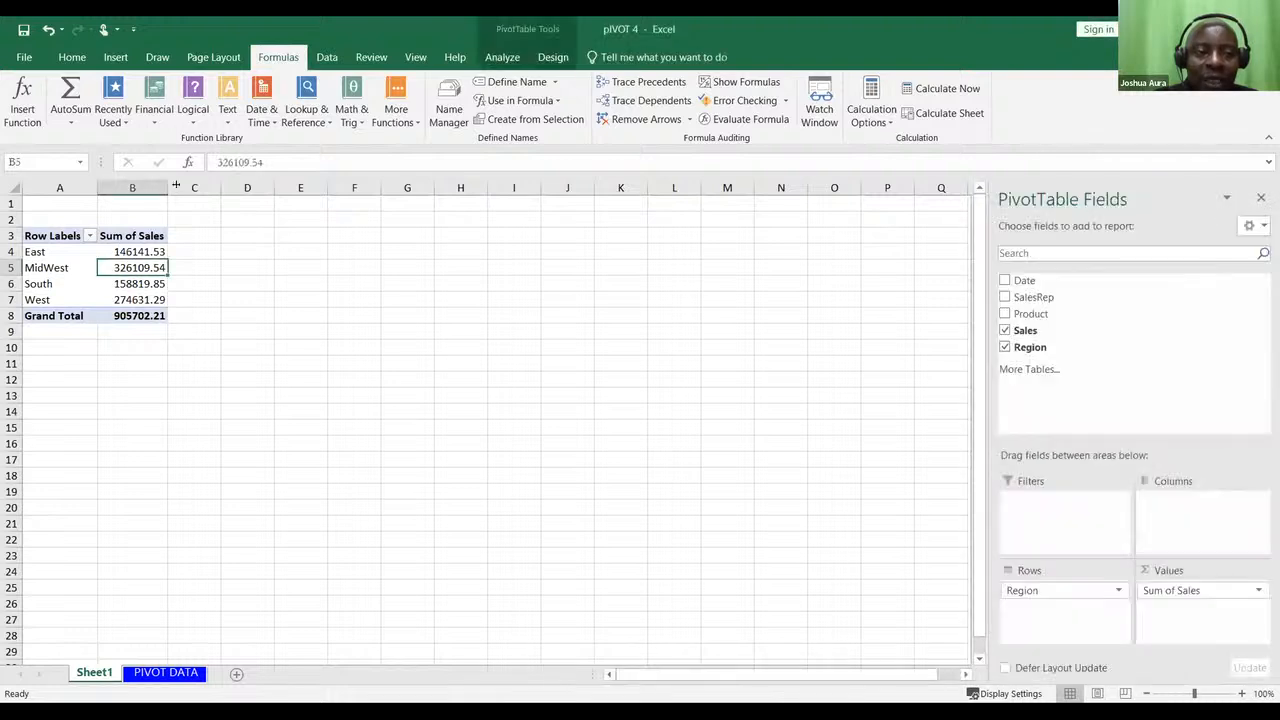
pyautogui.click(238, 57)
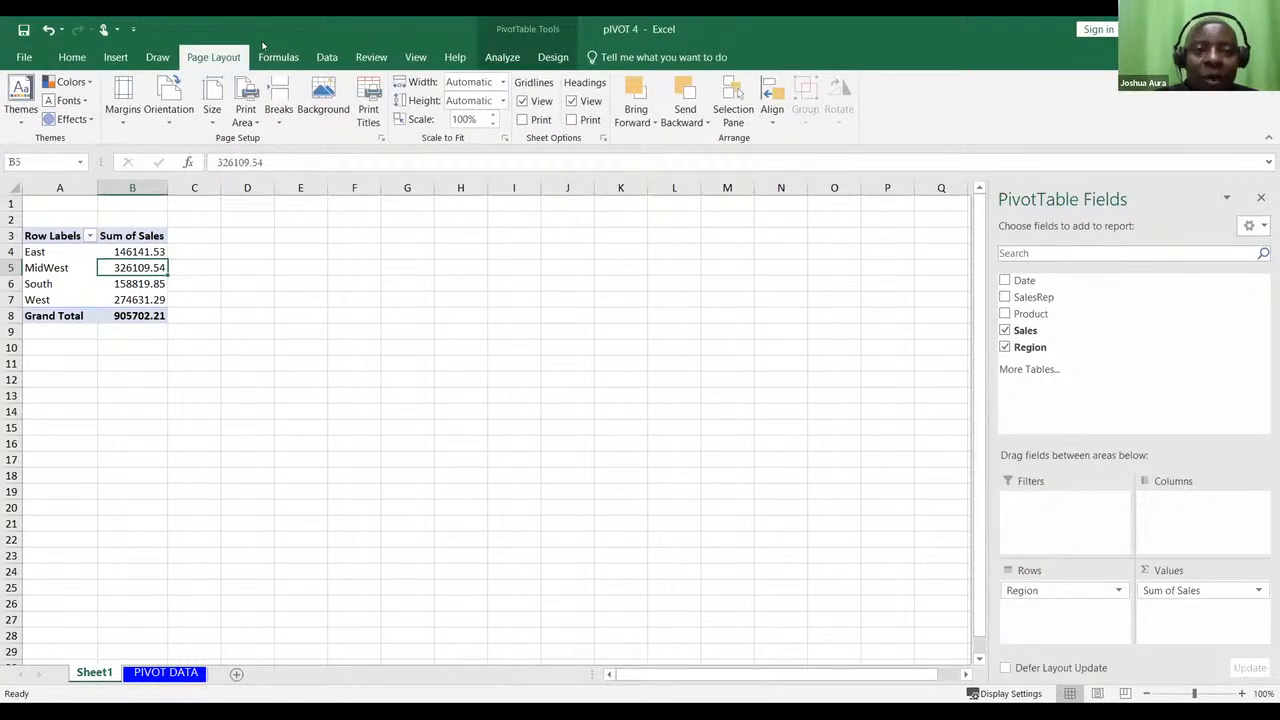
pyautogui.scroll(-2, 240, 60)
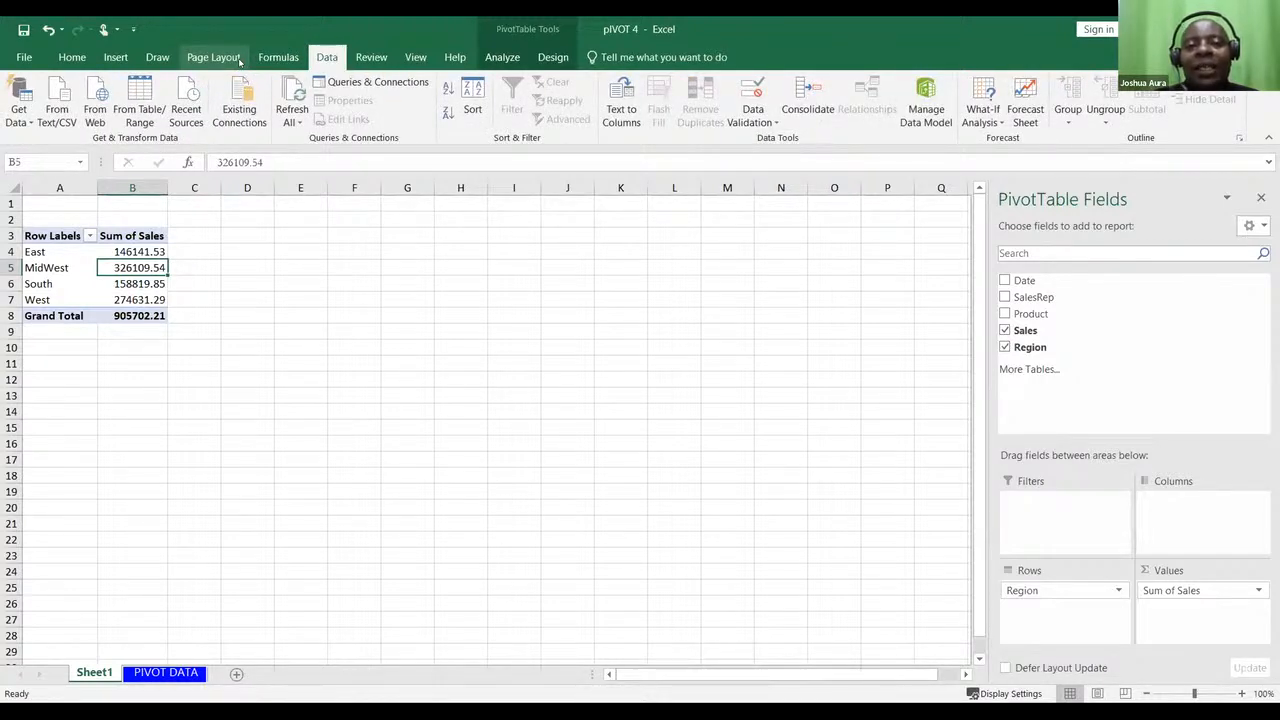
pyautogui.scroll(-1, 240, 62)
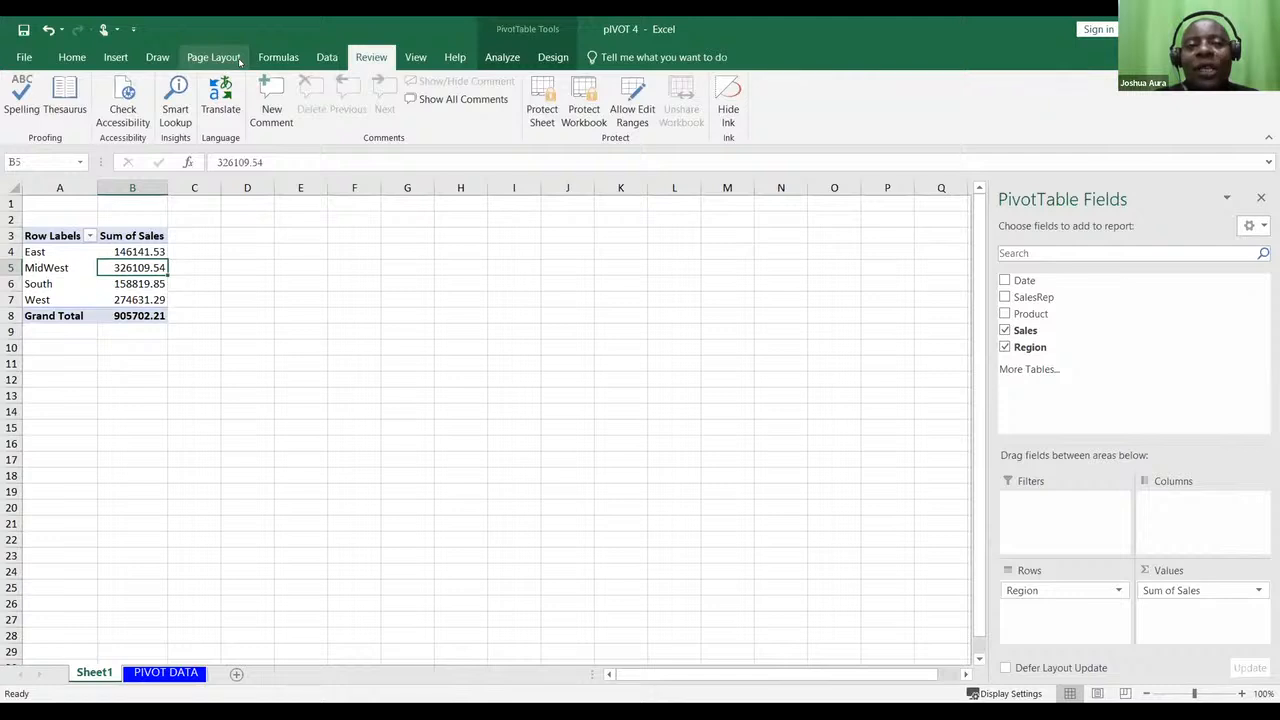
pyautogui.scroll(-2, 240, 62)
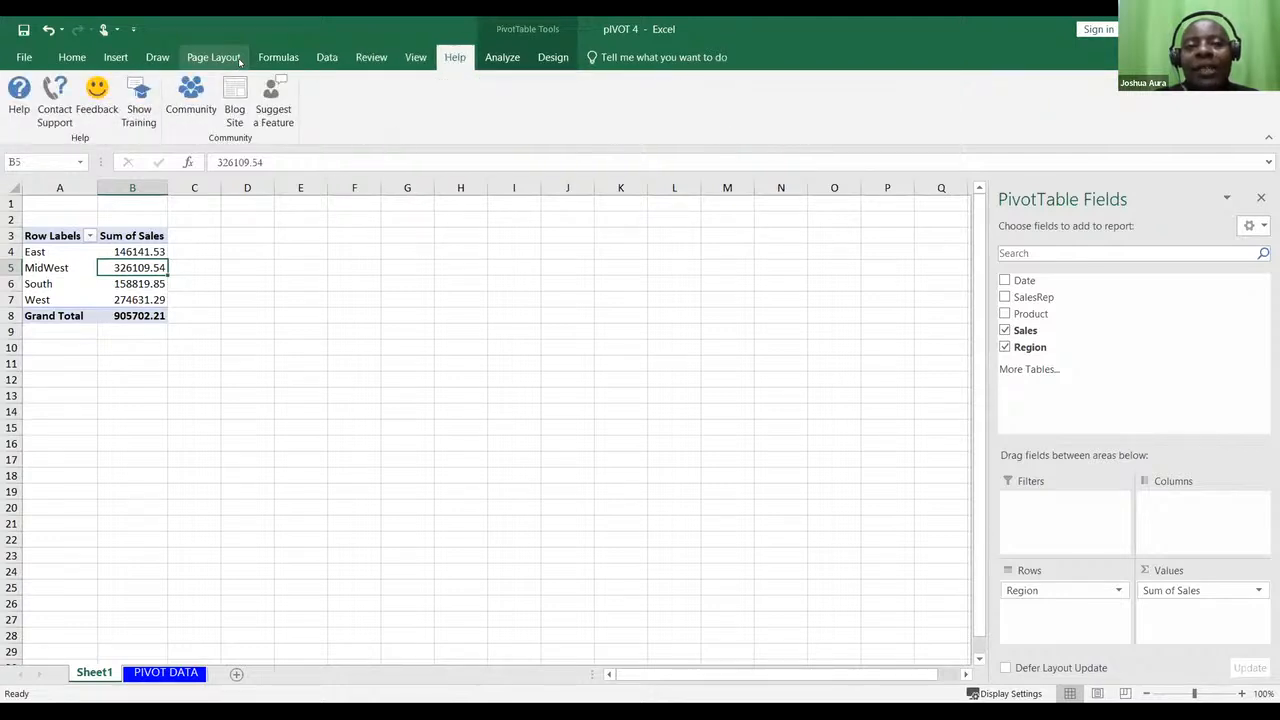
pyautogui.scroll(-1, 240, 62)
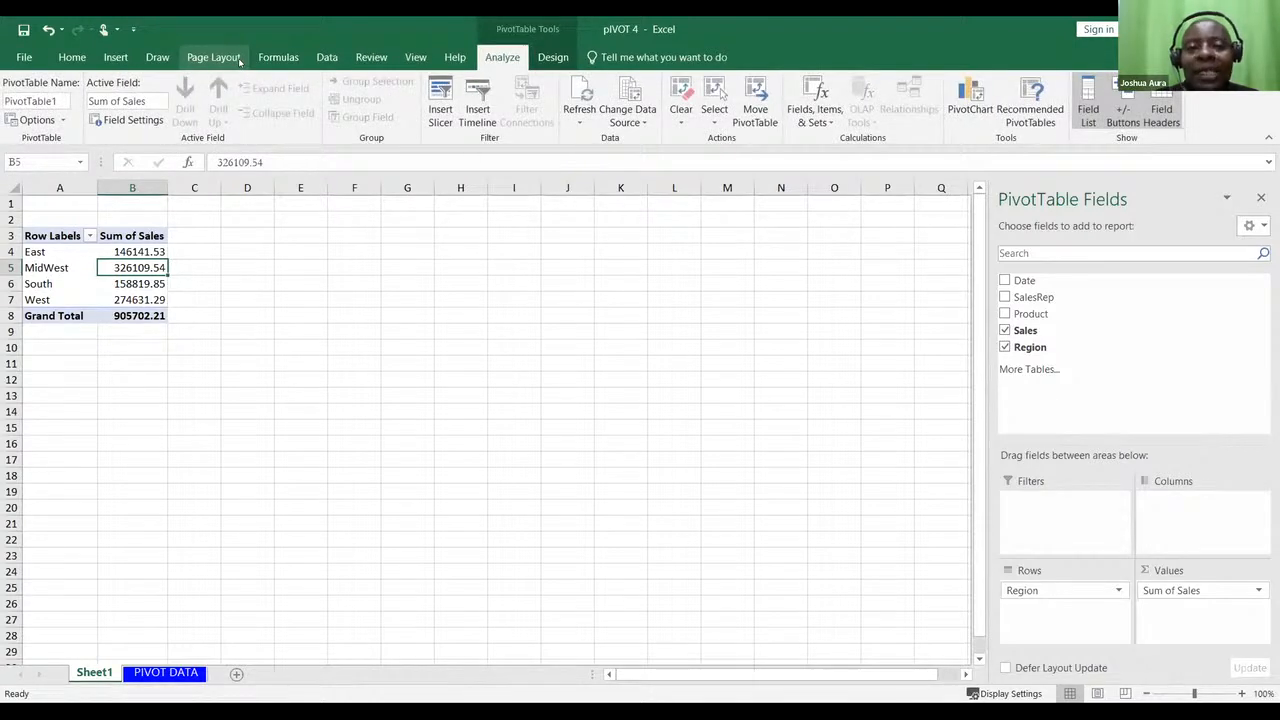
pyautogui.click(1086, 110)
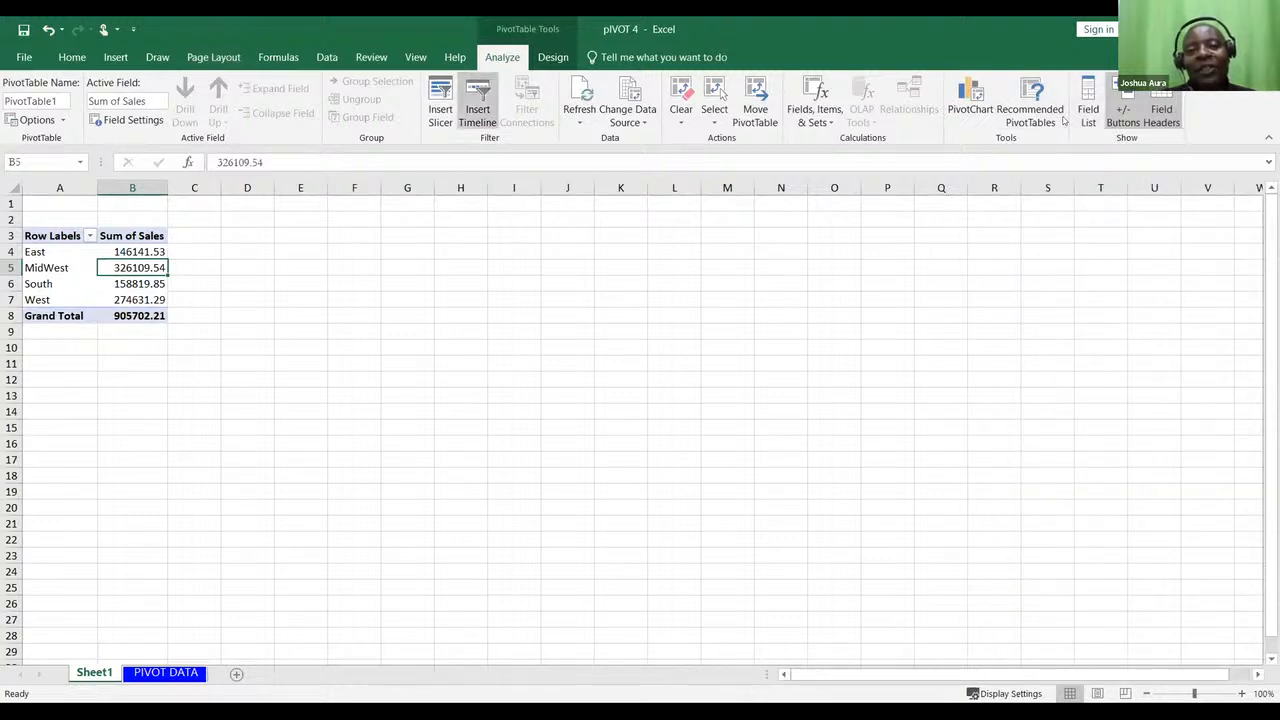
pyautogui.scroll(-1, 1063, 120)
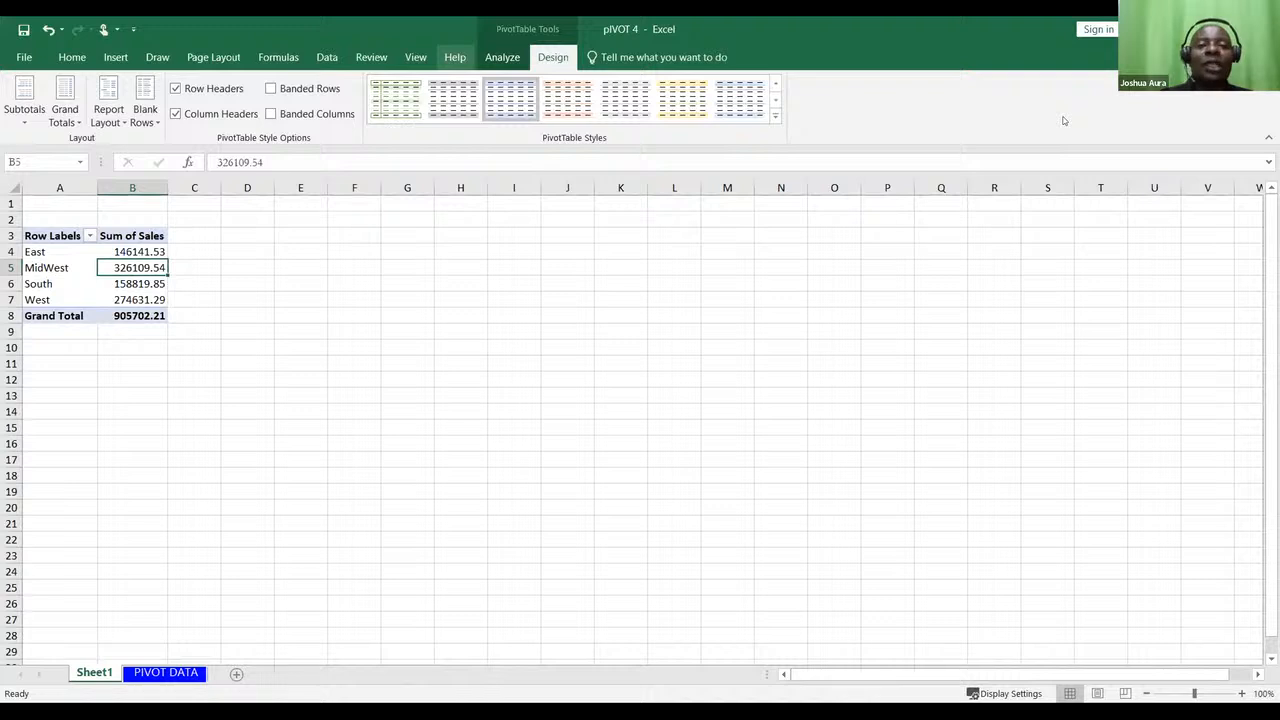
pyautogui.click(110, 112)
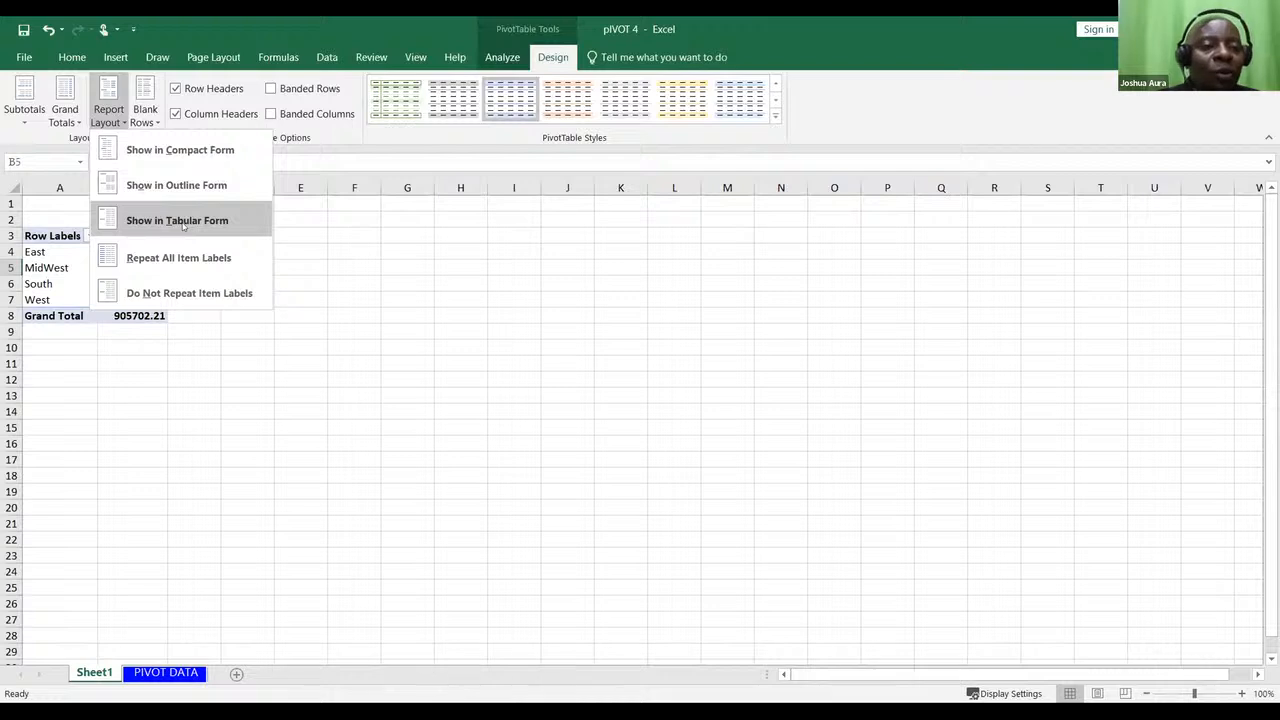
pyautogui.click(218, 230)
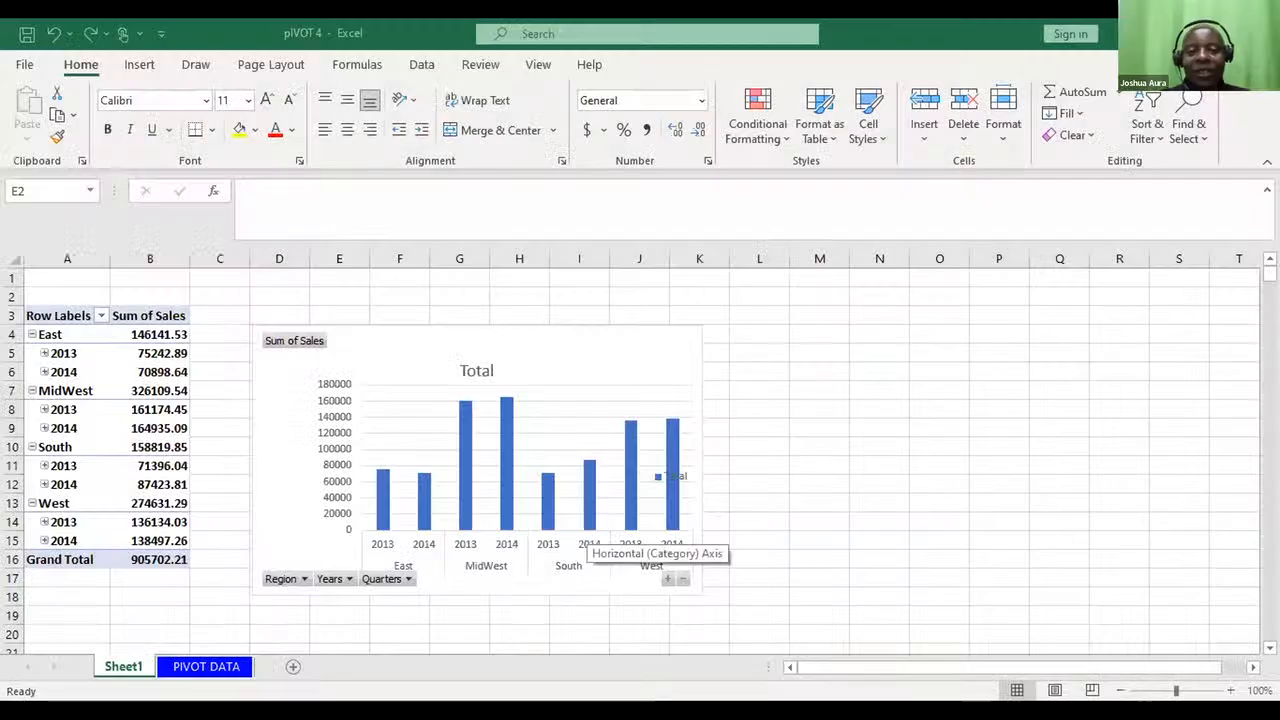
pyautogui.moveTo(545, 521)
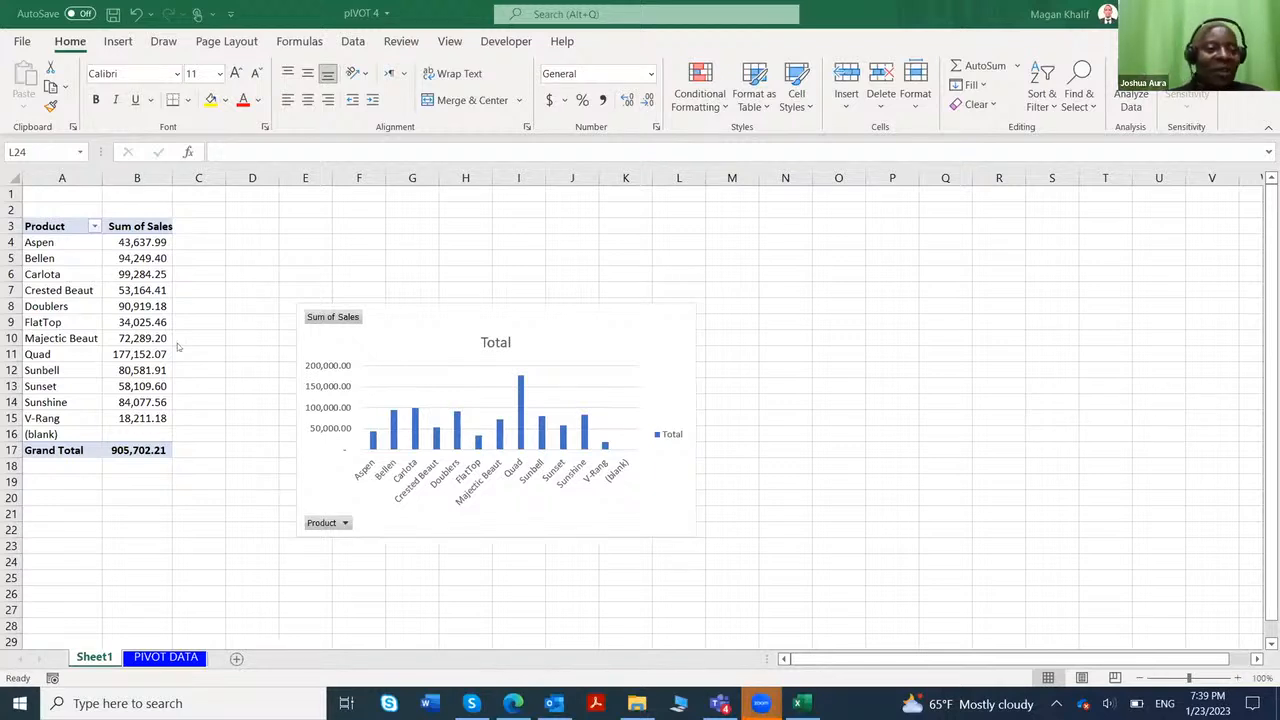
pyautogui.moveTo(116, 350)
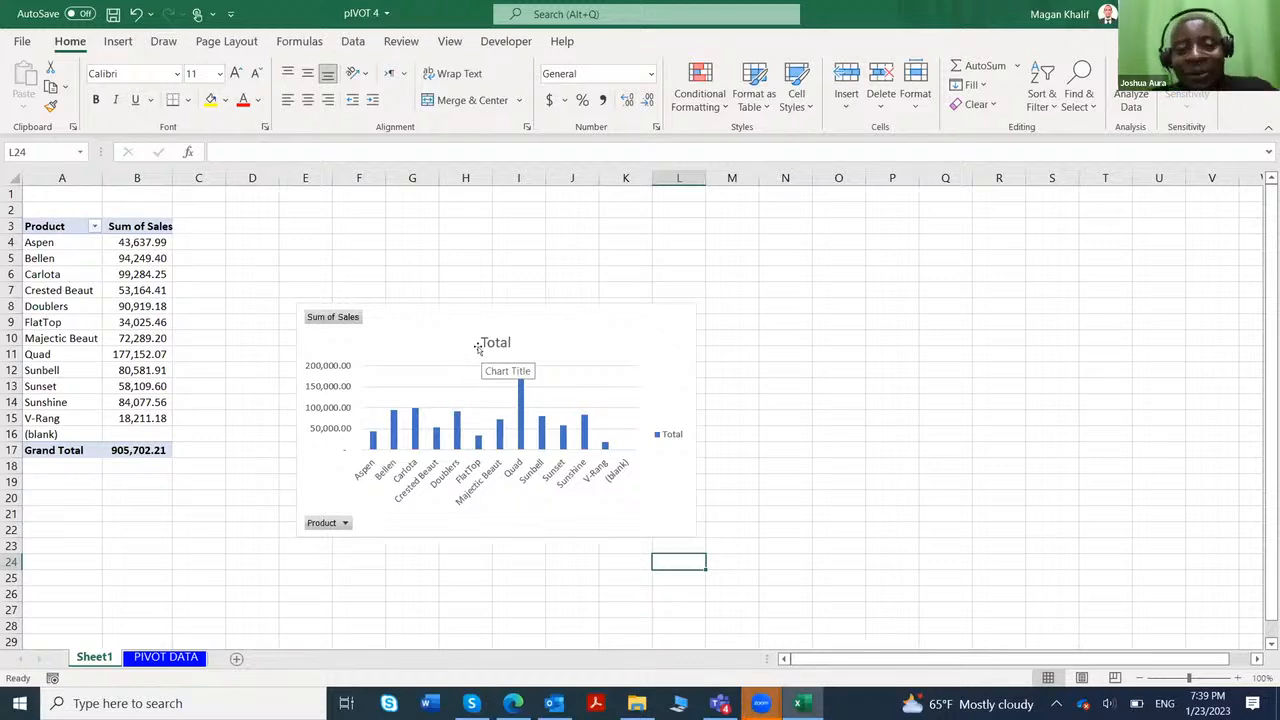
pyautogui.click(75, 418)
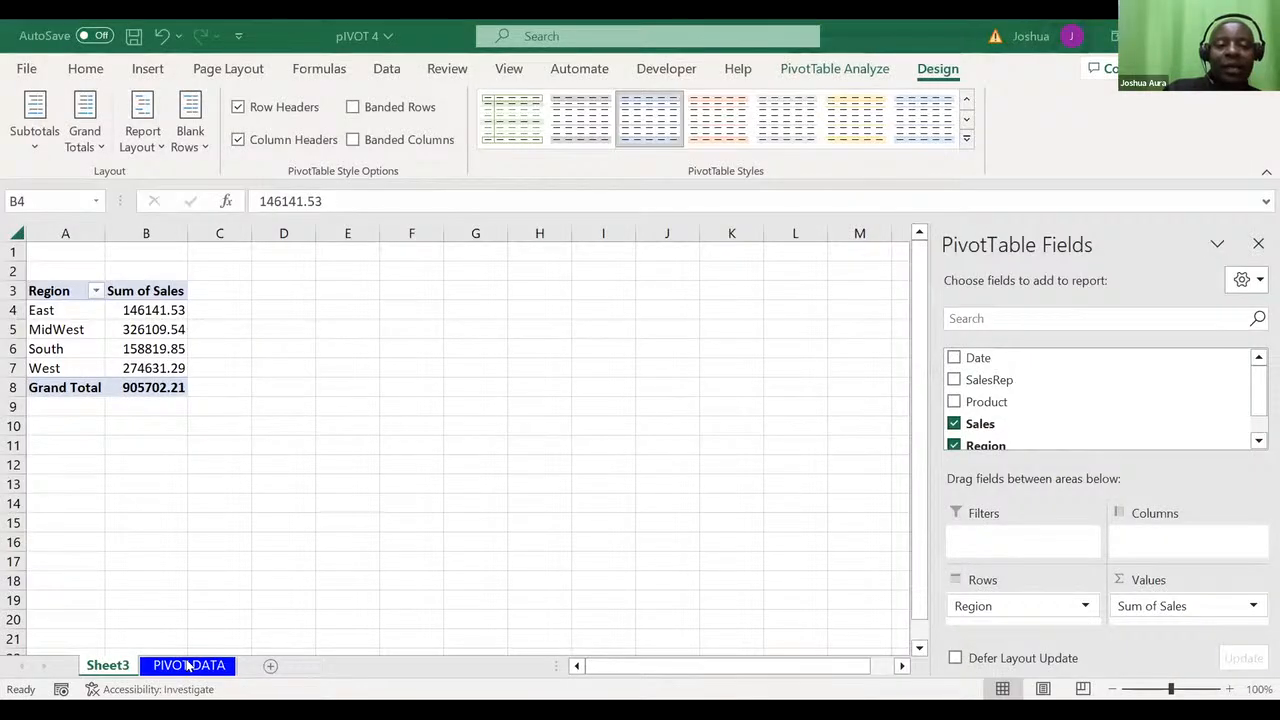
# - Examine the Product and Sales columns of the PIVOT DATA sheet from the header row to the last record
pyautogui.click(187, 667)
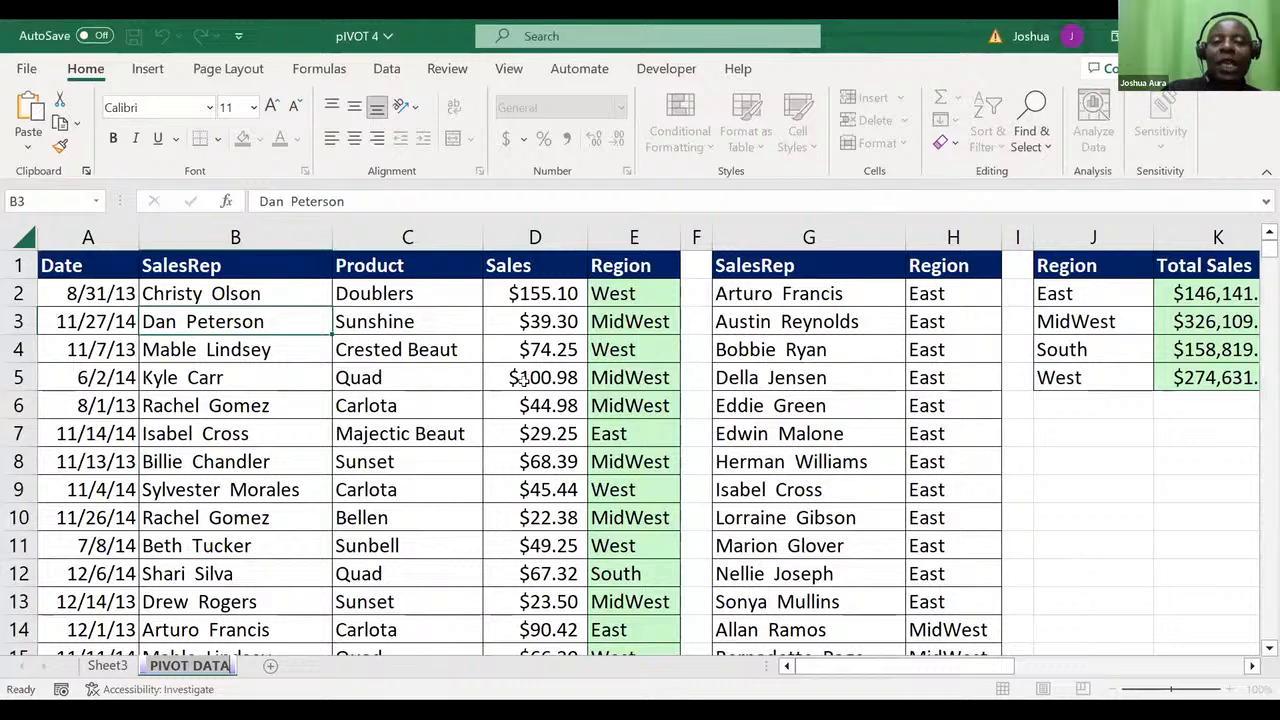
pyautogui.click(368, 431)
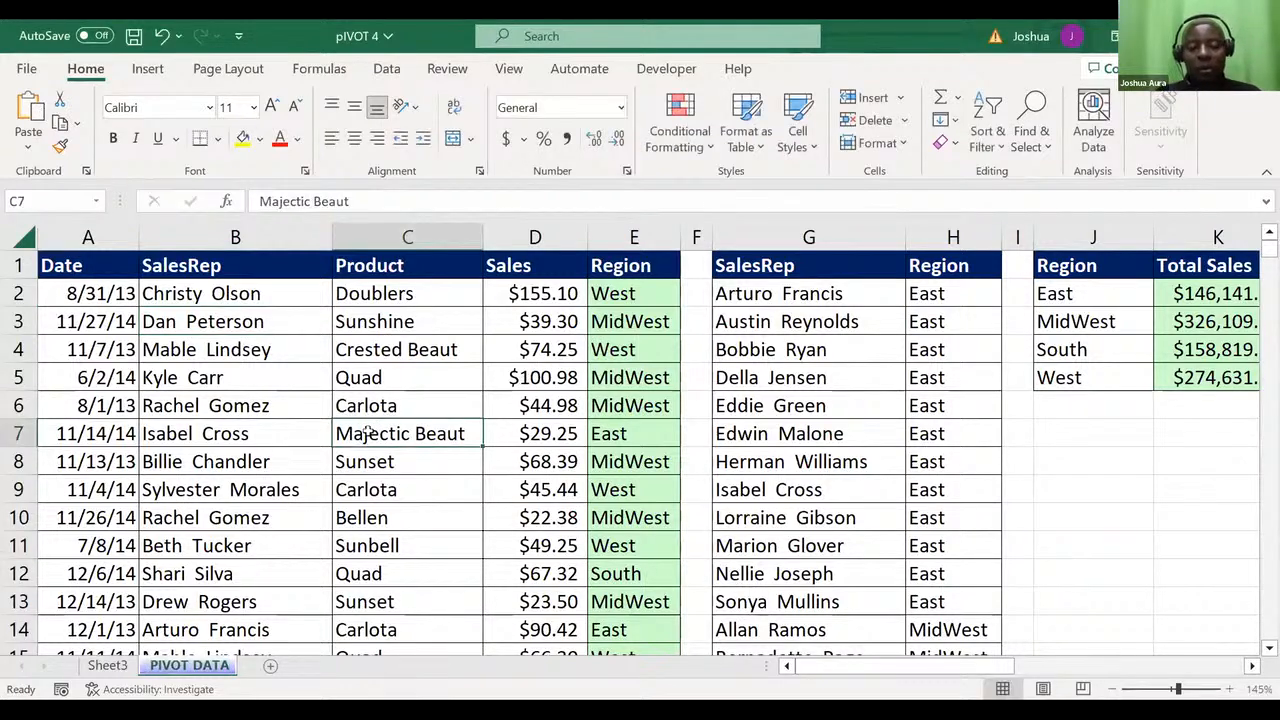
pyautogui.hotkey('ctrl', 'Down')
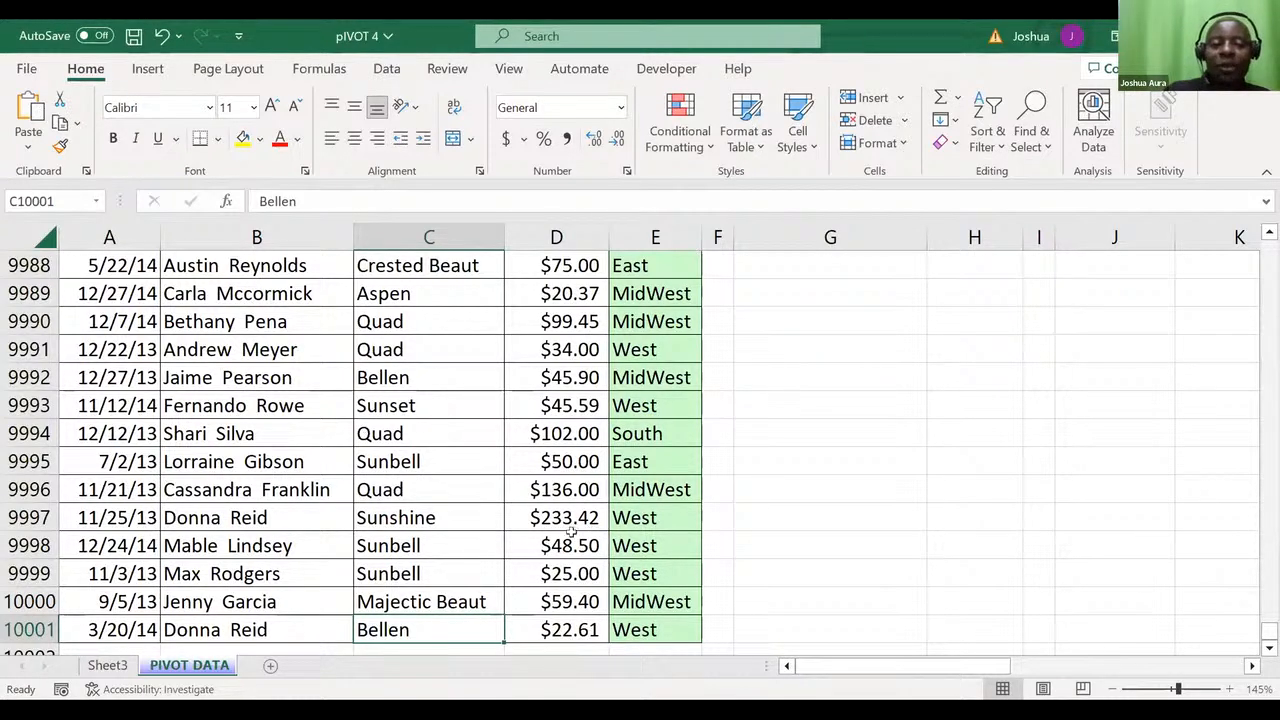
pyautogui.click(36, 650)
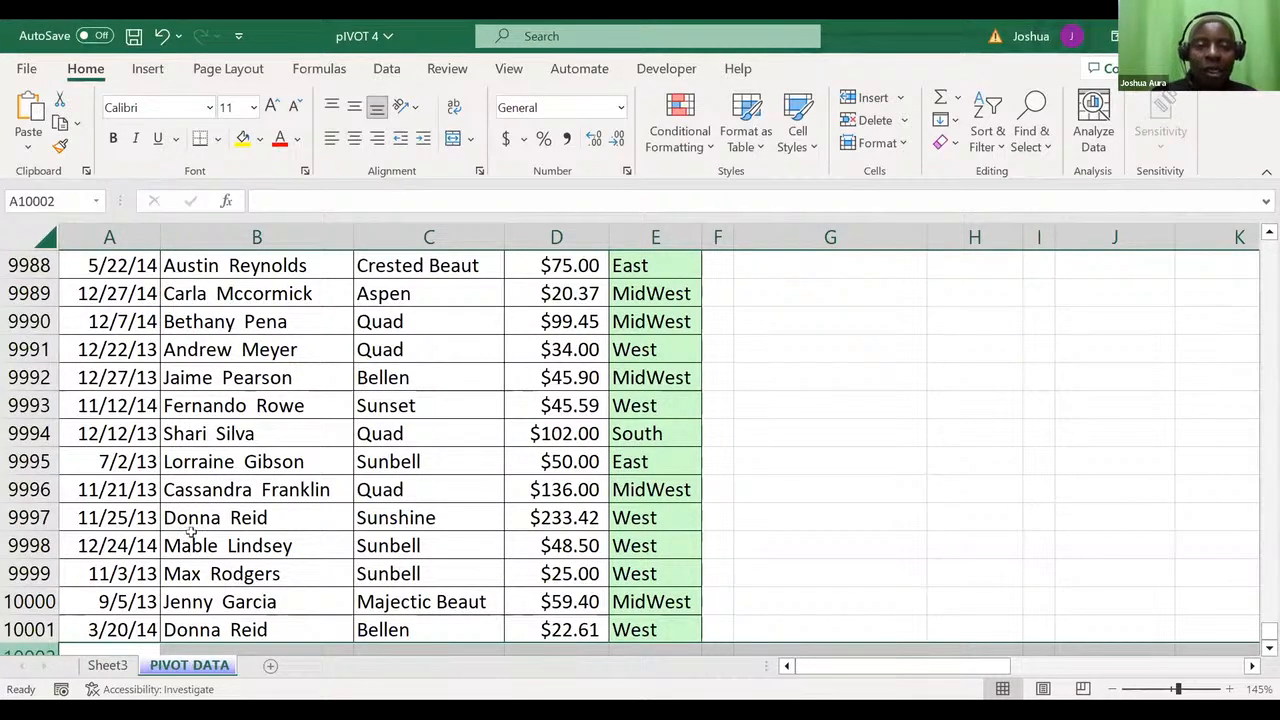
pyautogui.click(400, 463)
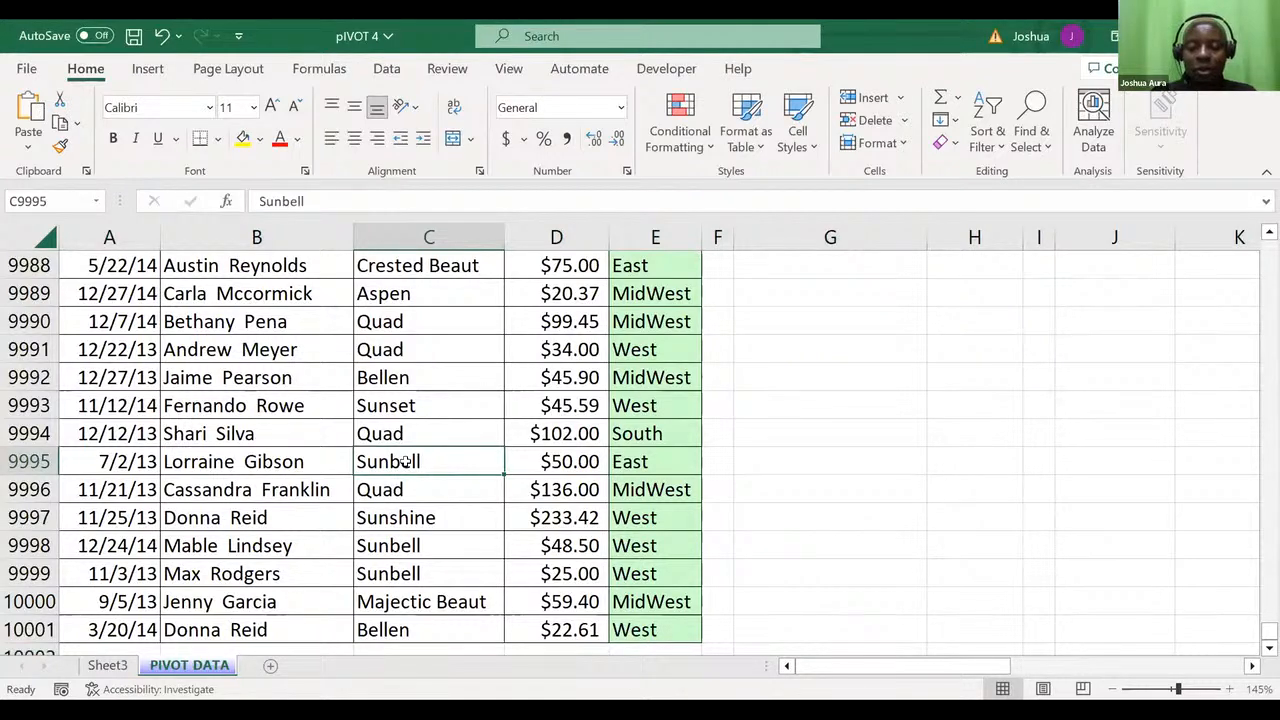
pyautogui.hotkey('ctrl', 'Up')
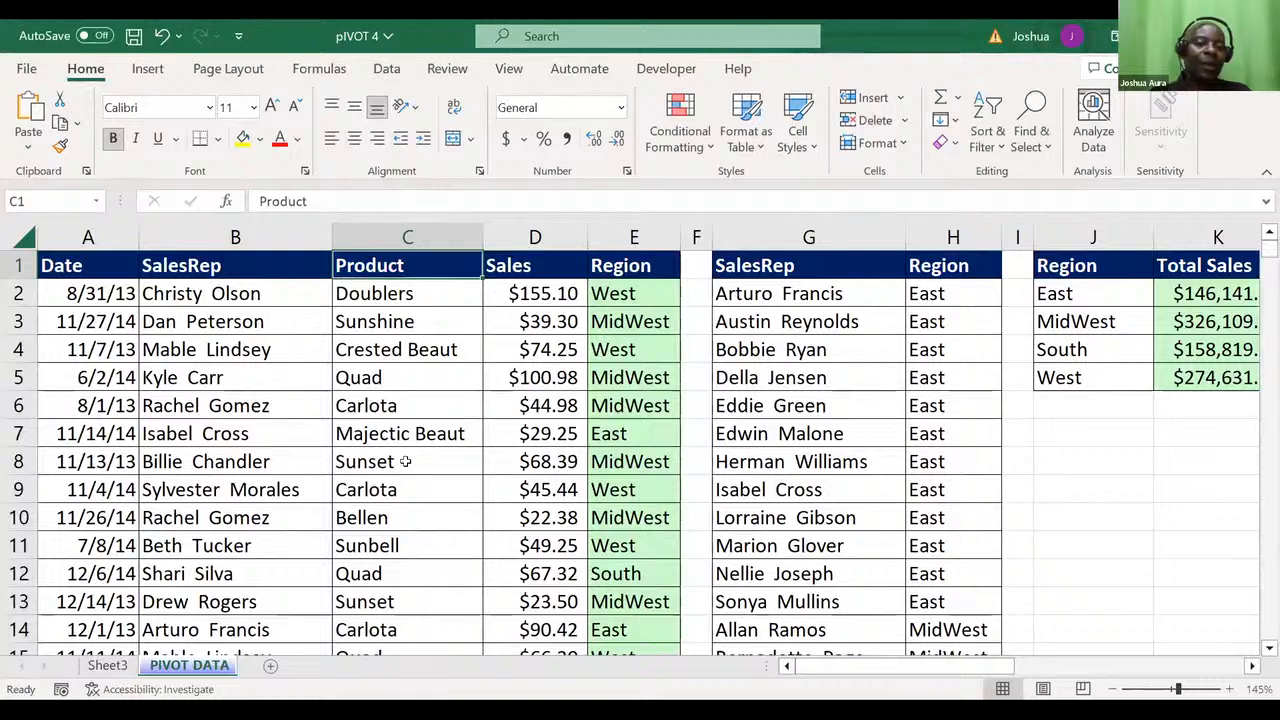
pyautogui.click(384, 291)
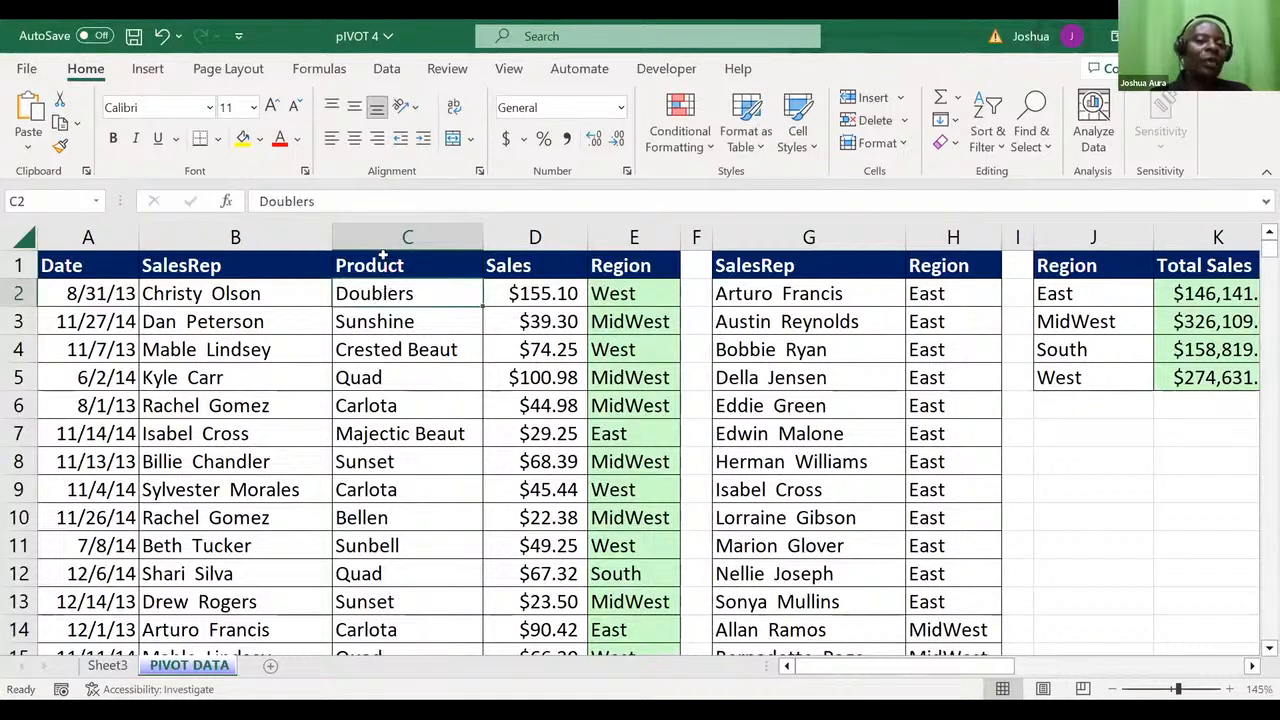
pyautogui.click(383, 264)
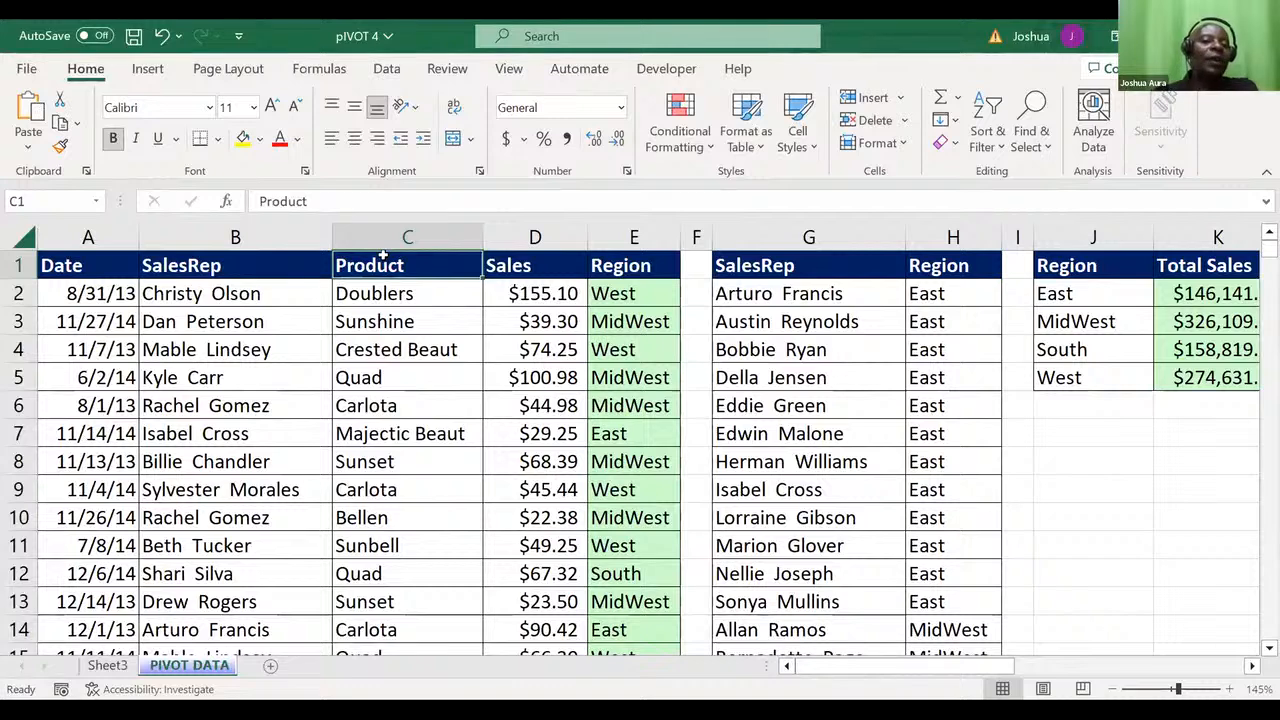
pyautogui.click(543, 287)
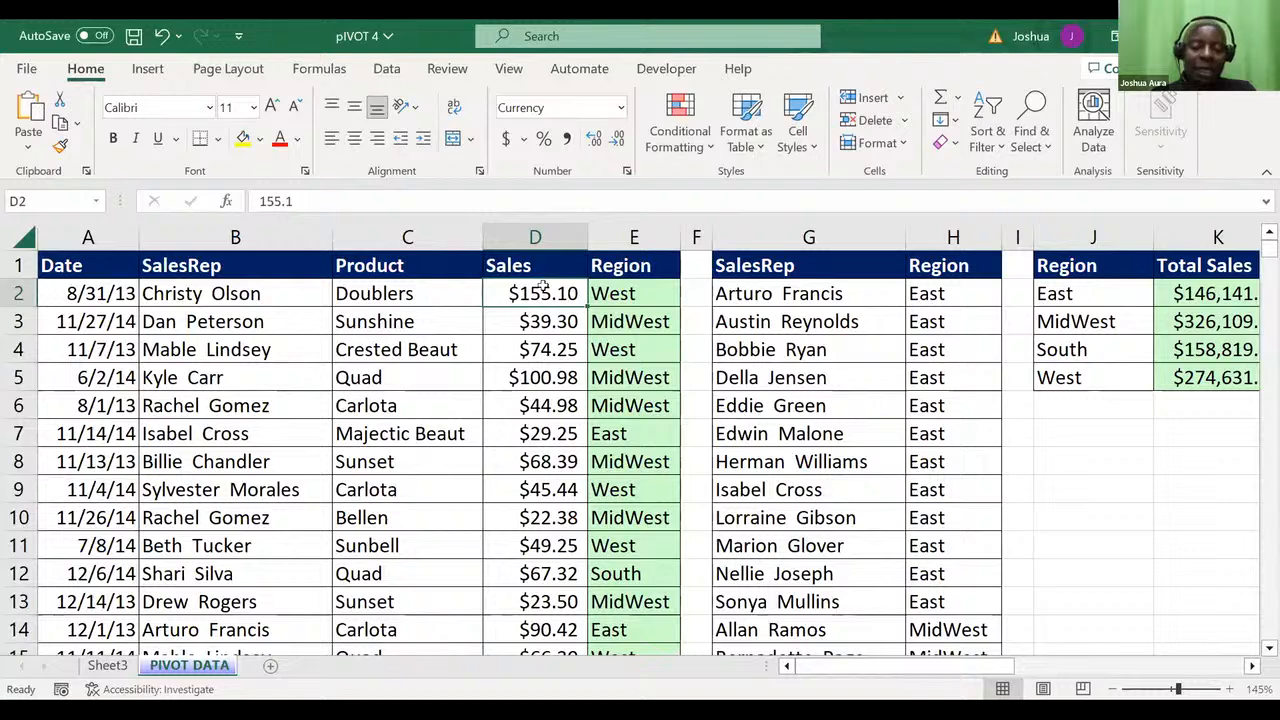
pyautogui.hotkey('ctrl', 'Down')
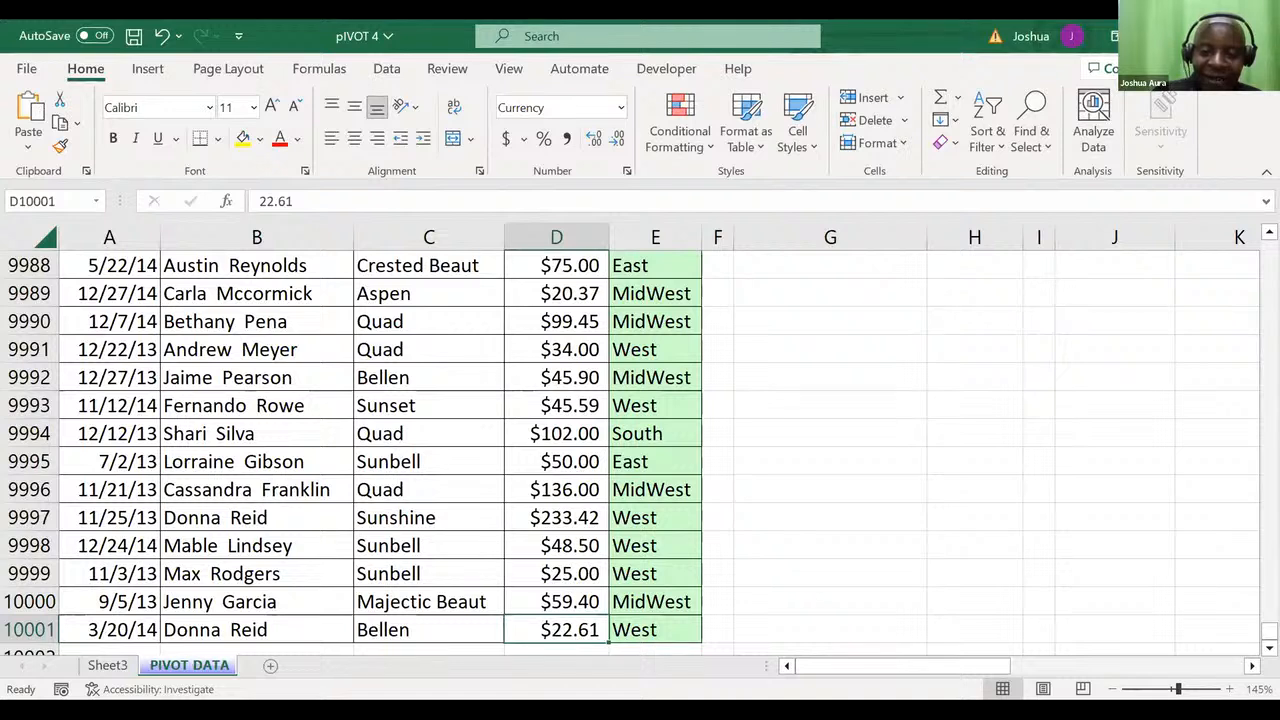
# - Go to the first empty row below the PIVOT DATA records, row 10002, and select its SalesRep cell
pyautogui.hotkey('alt', 'Tab')
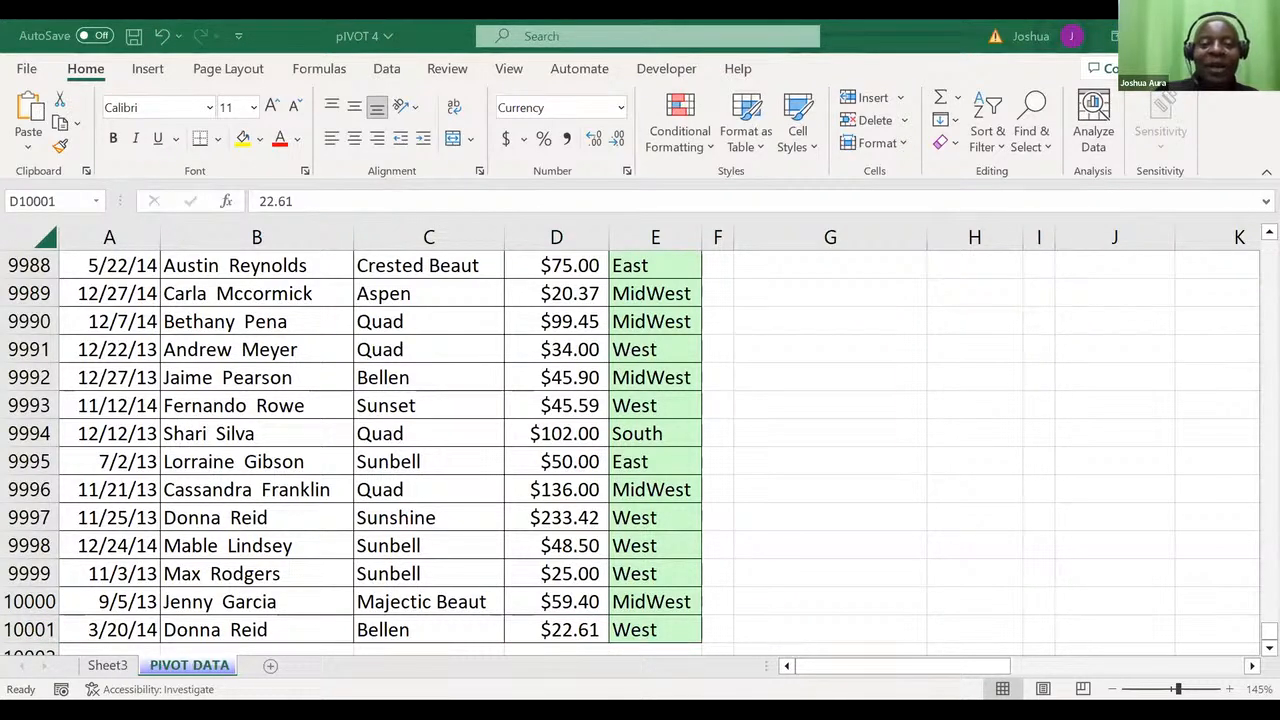
pyautogui.click(30, 653)
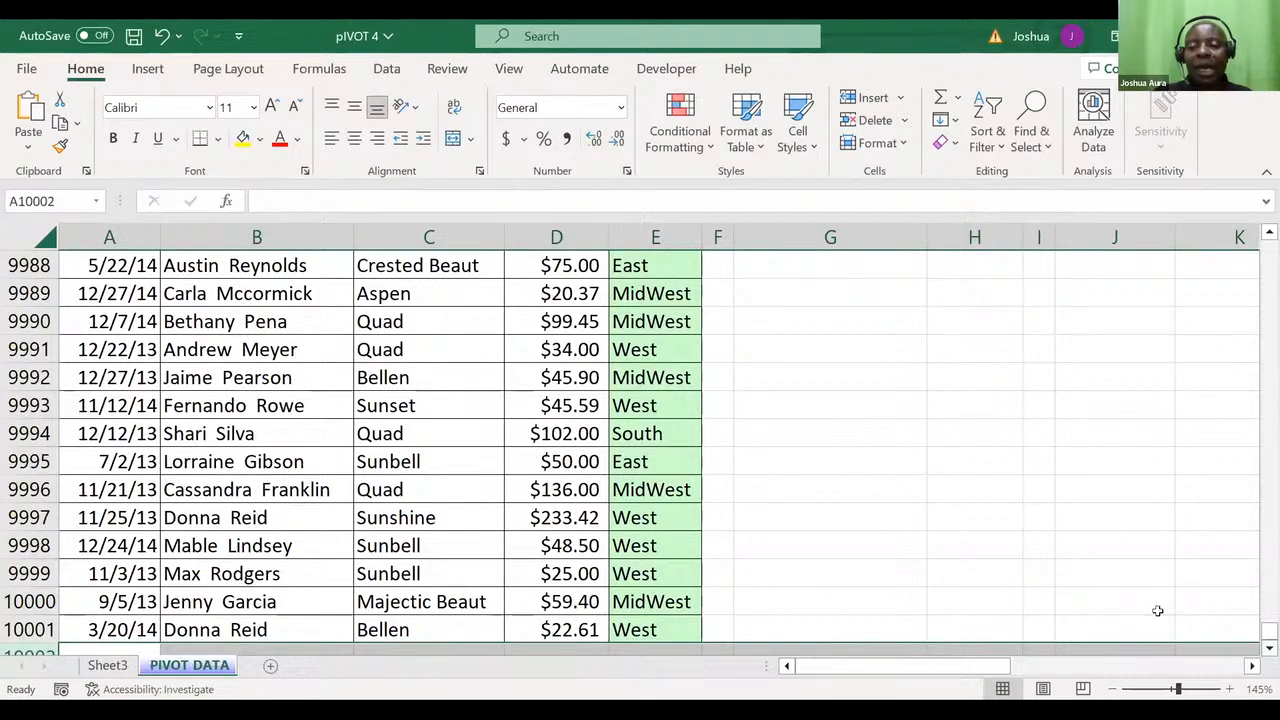
pyautogui.scroll(-1, 1157, 610)
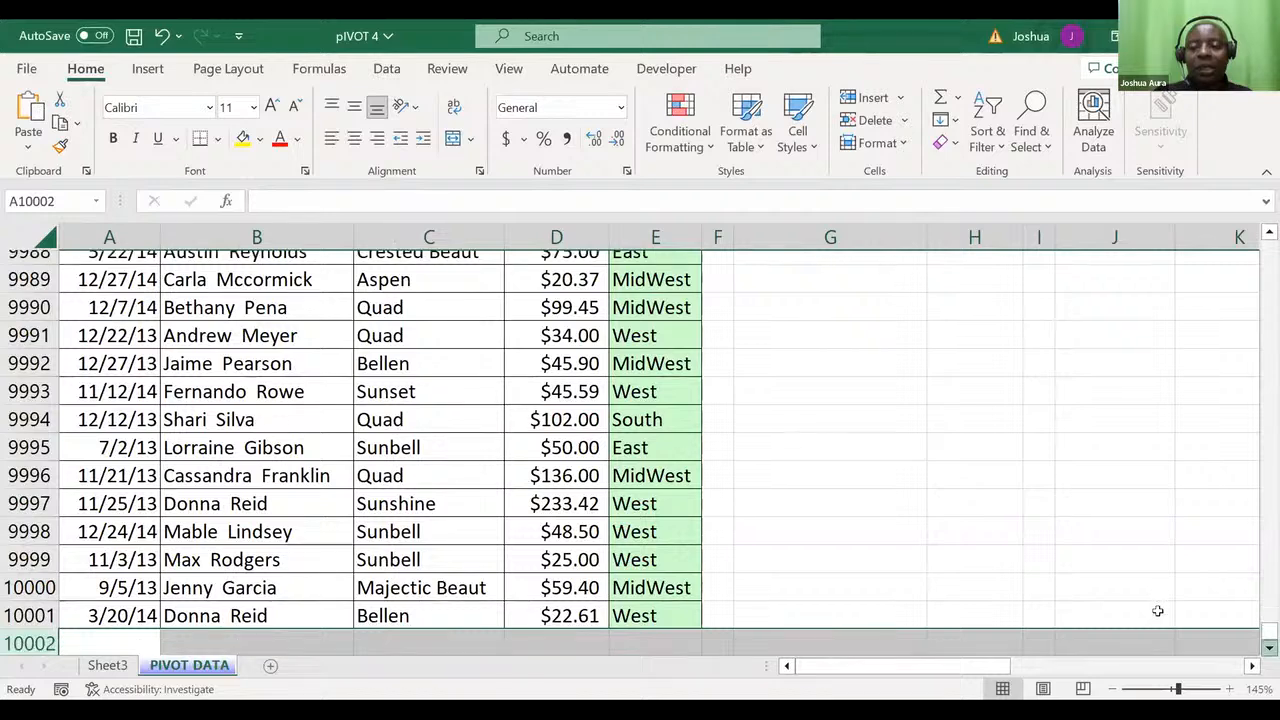
pyautogui.scroll(-2, 1157, 610)
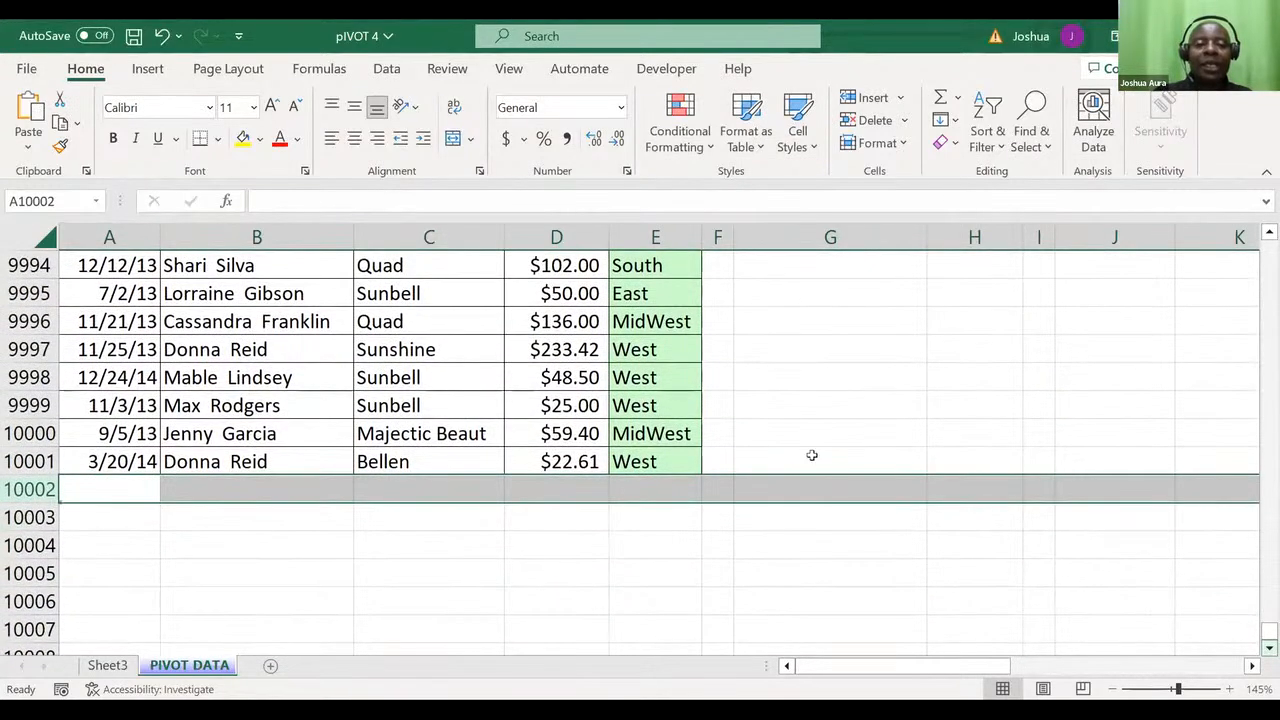
pyautogui.click(220, 483)
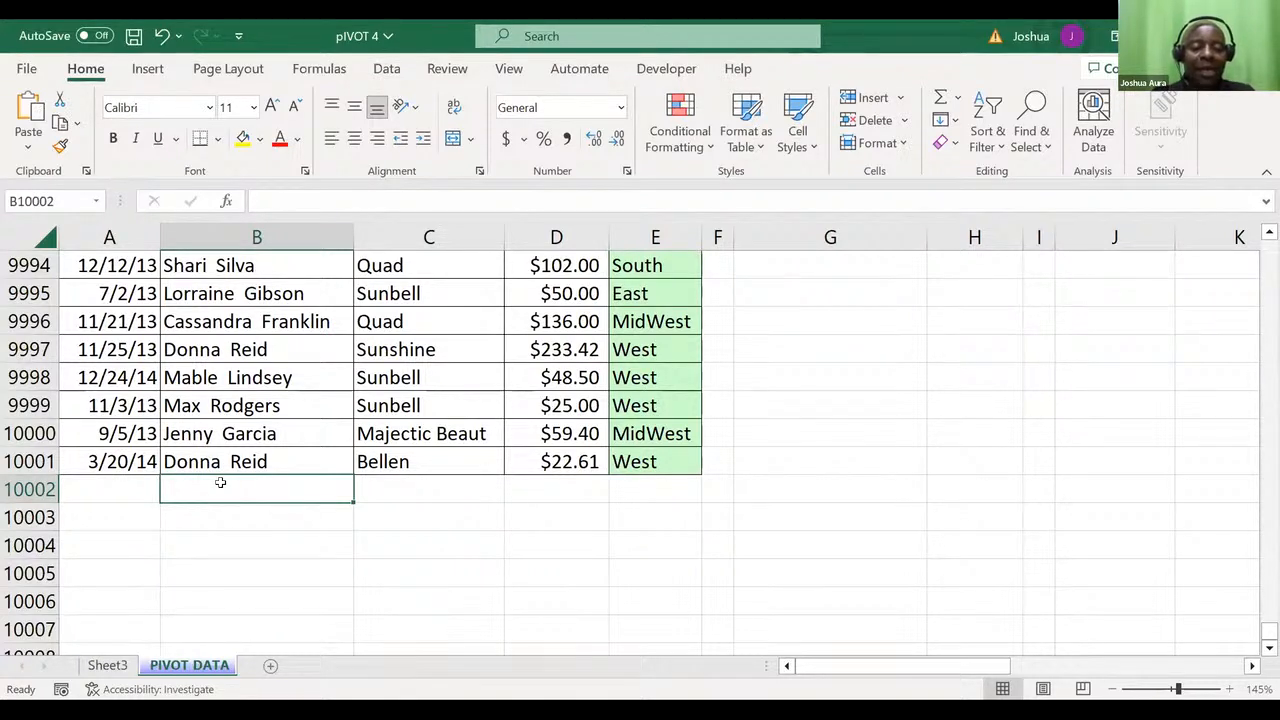
# - Enter INAWEZEKANA in the SalesRep cell of row 10002 on the PIVOT DATA sheet
pyautogui.write('INA')
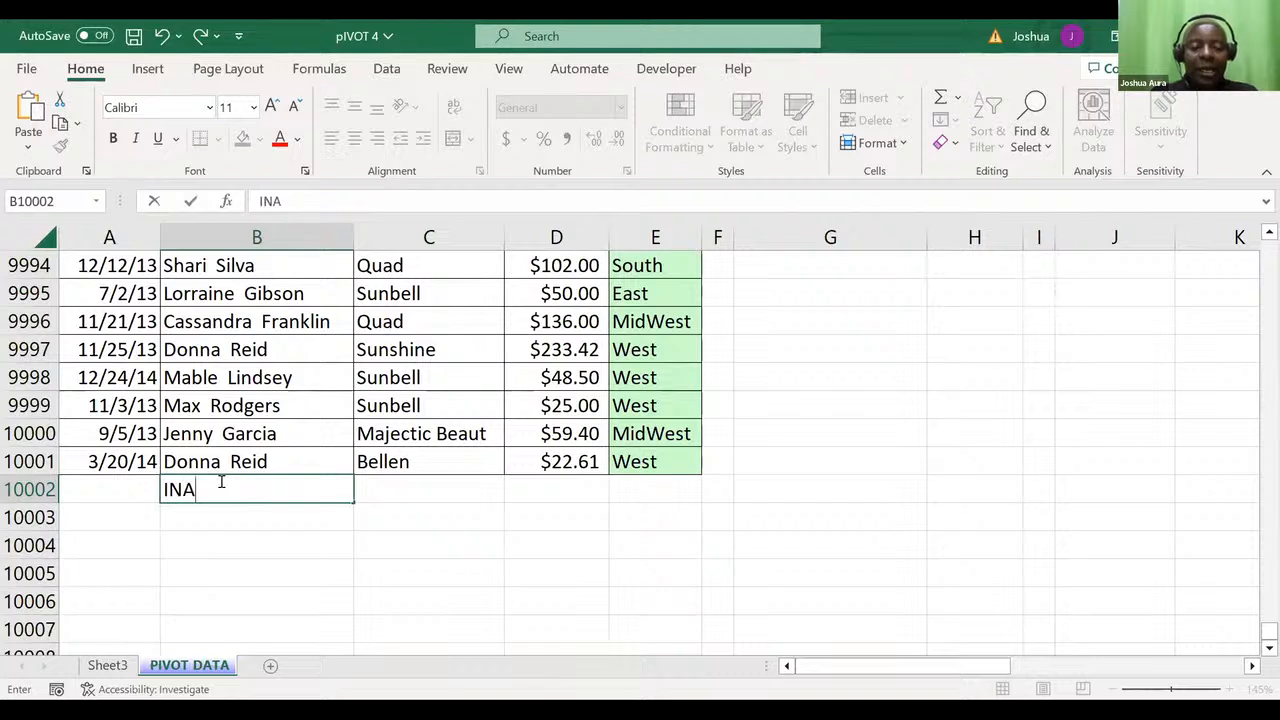
pyautogui.write('WEZEK')
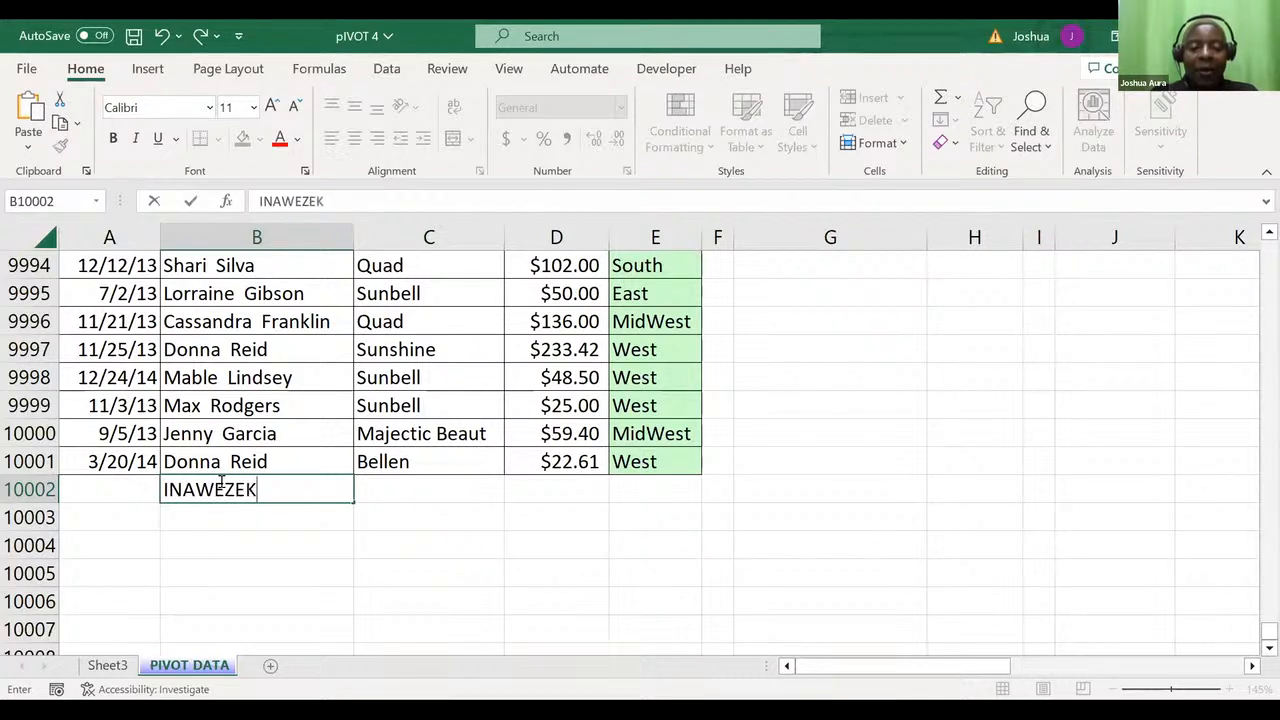
pyautogui.write('ANA')
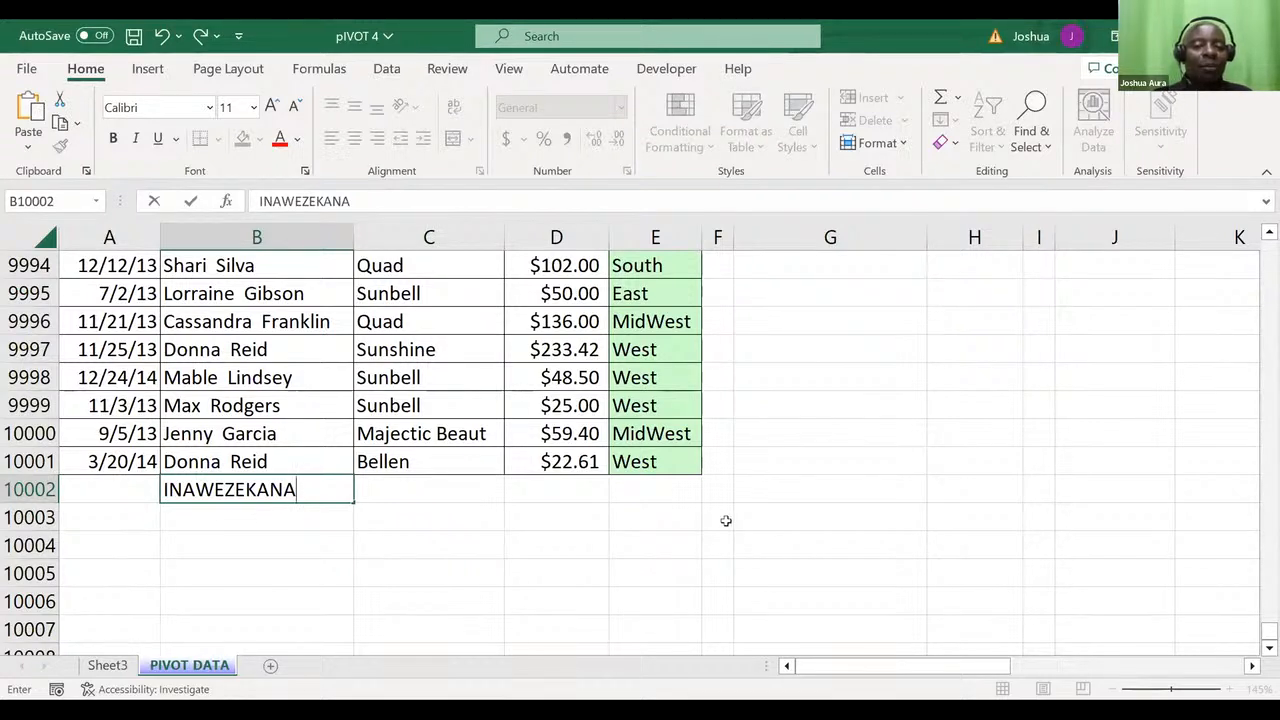
# - Enter the note "CTRL -" in cell G10000, beside the PIVOT DATA records
pyautogui.click(803, 430)
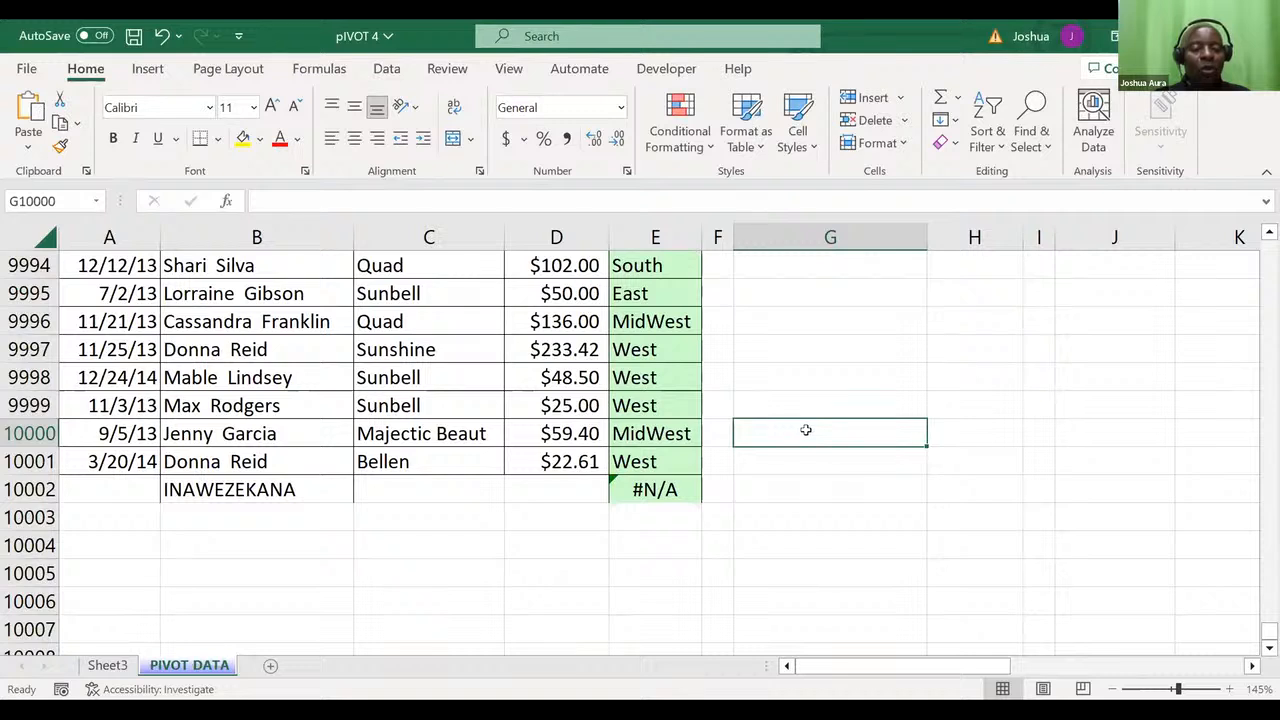
pyautogui.write('C')
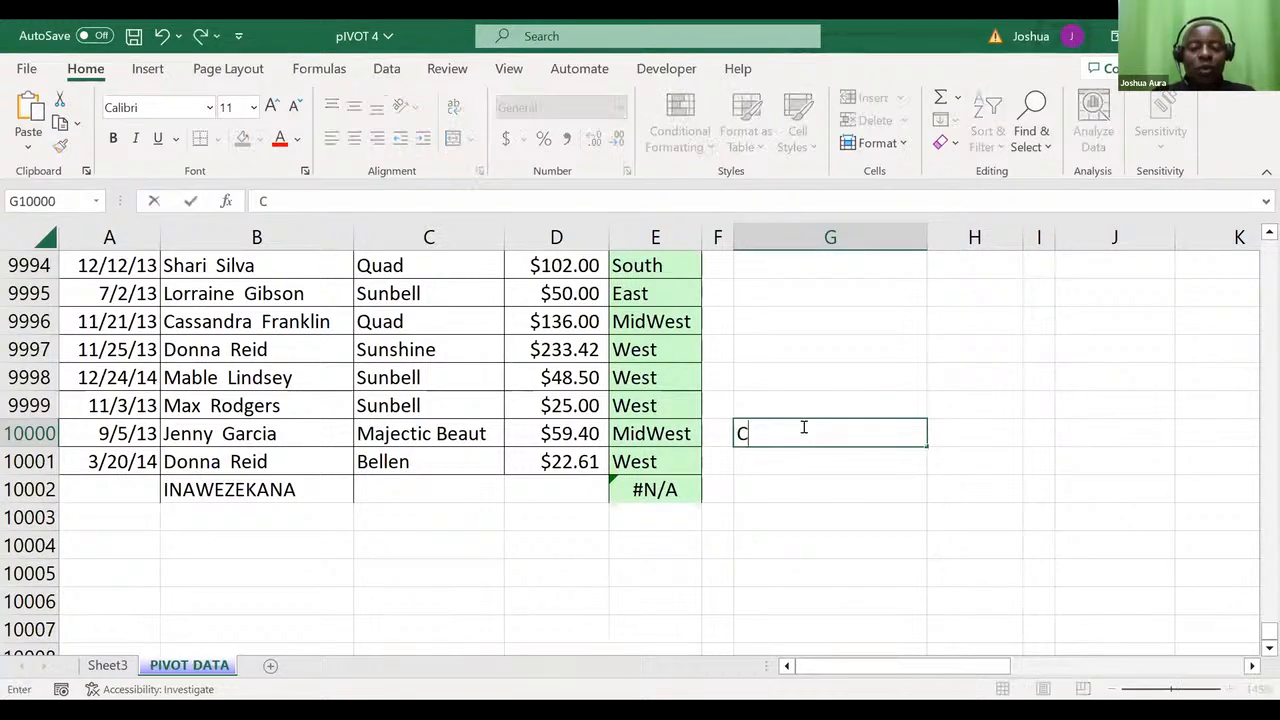
pyautogui.write('N')
pyautogui.press('BackSpace')
pyautogui.write('TRL')
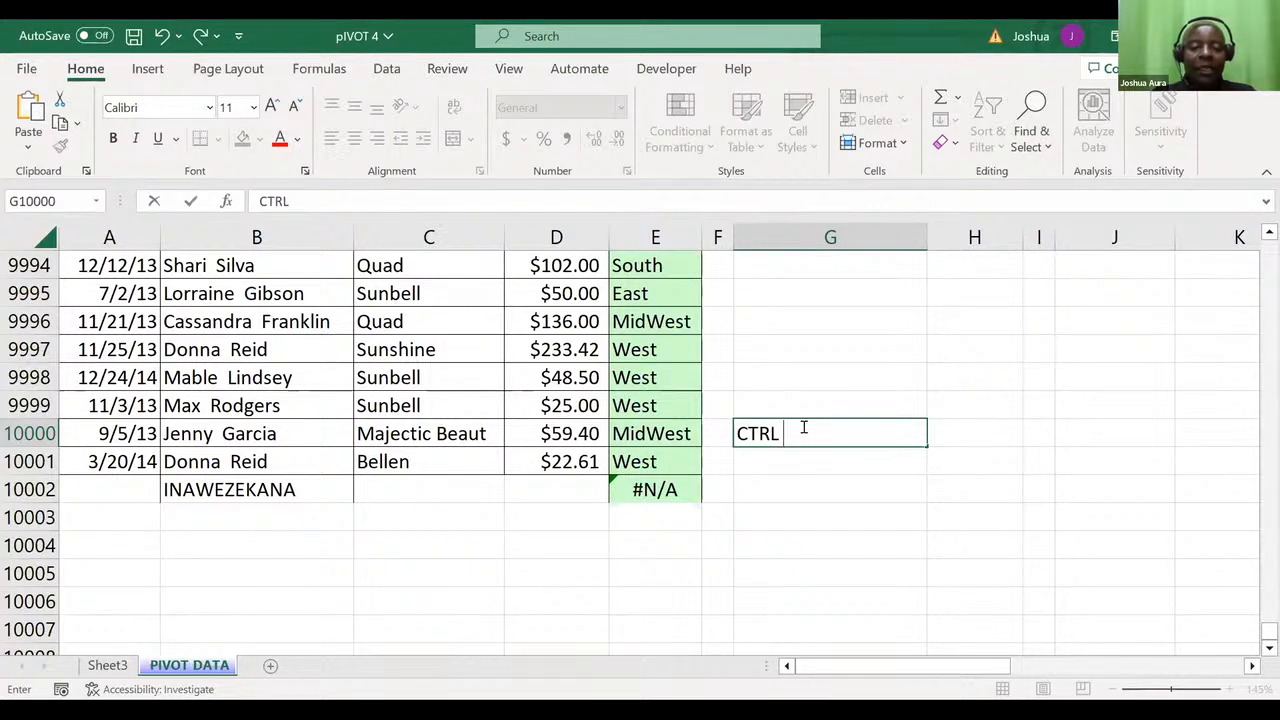
pyautogui.write(' -')
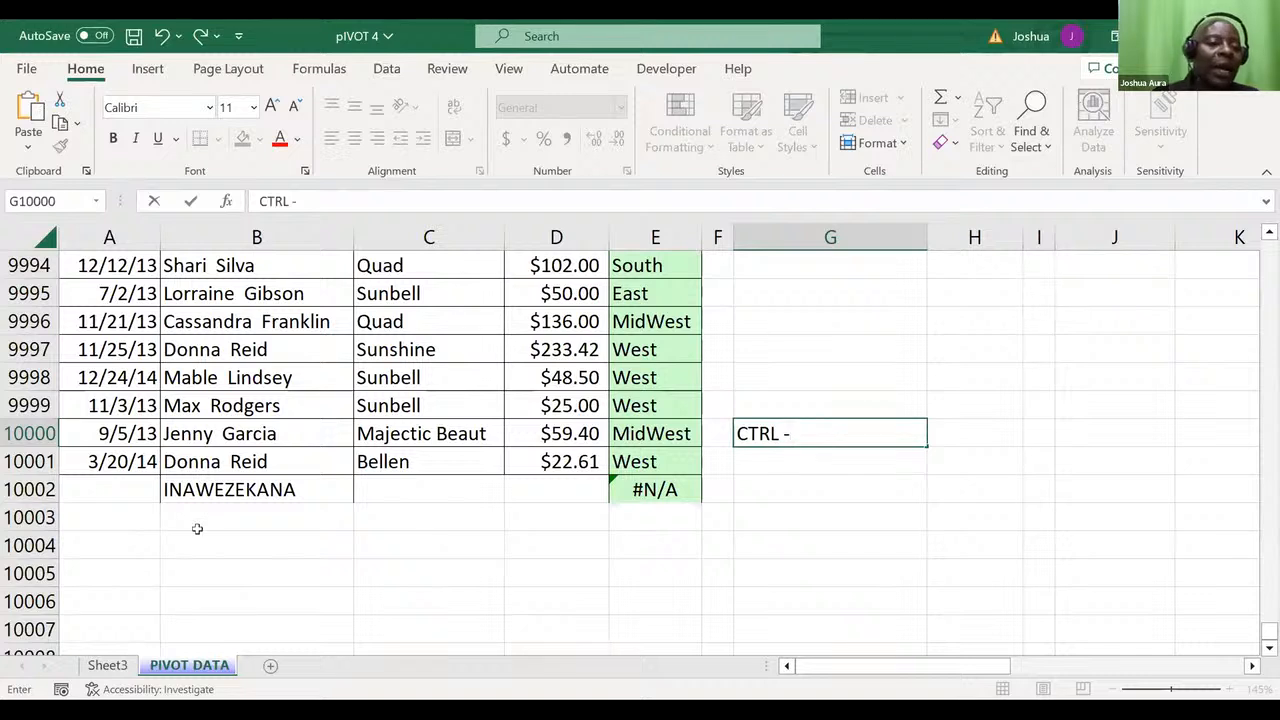
# - Delete the entire row 10002 that holds the test entry INAWEZEKANA
pyautogui.click(10, 487)
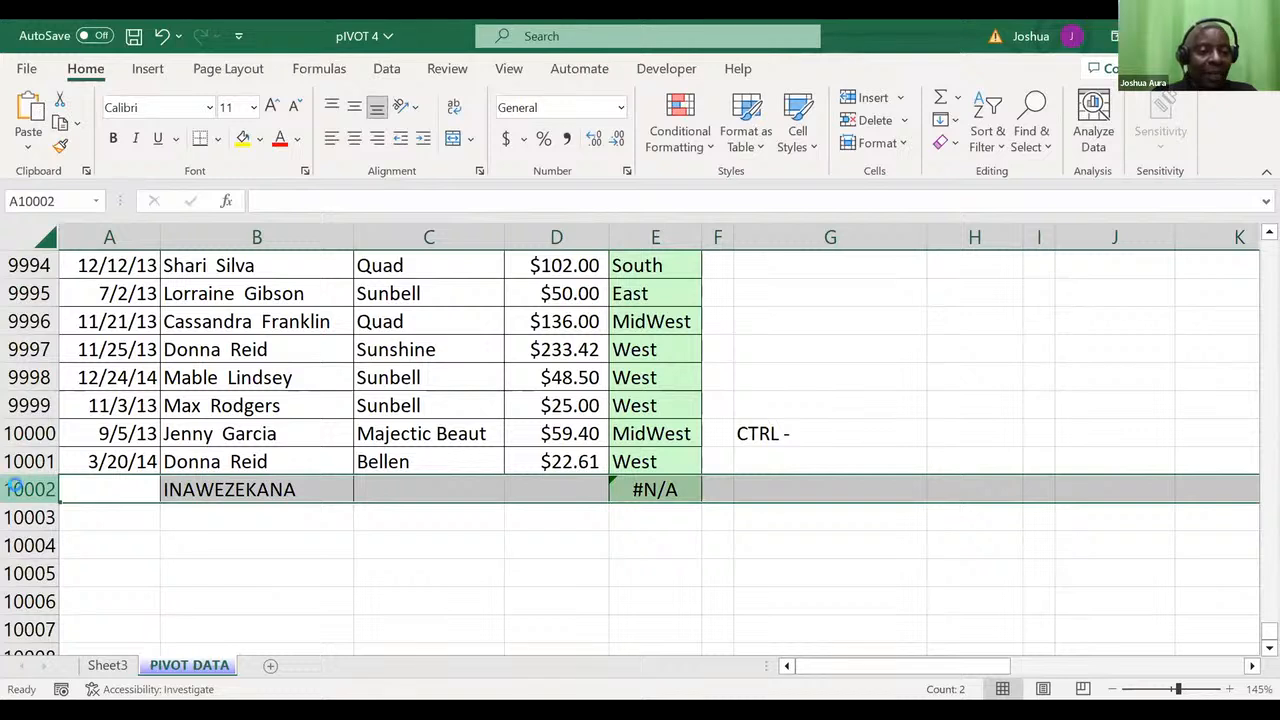
pyautogui.hotkey('ctrl', '-')
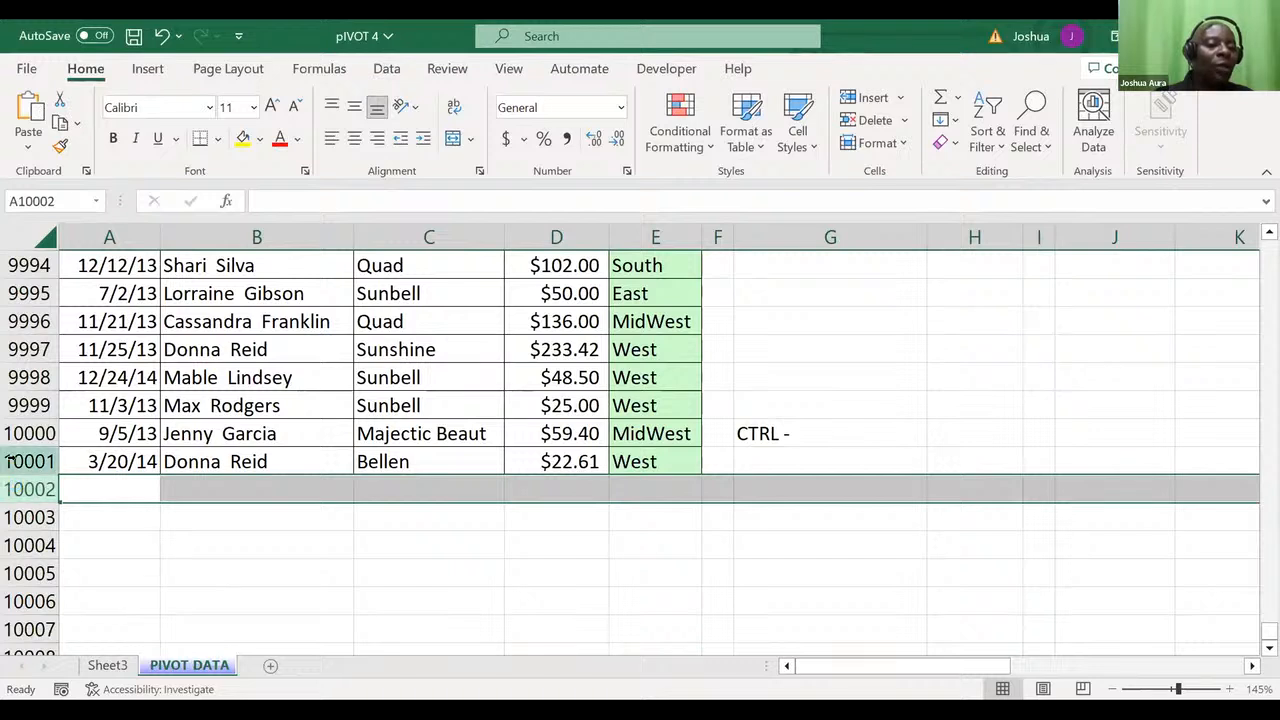
# - Delete the last record in row 10001 of PIVOT DATA and undo the deletion
pyautogui.click(20, 460)
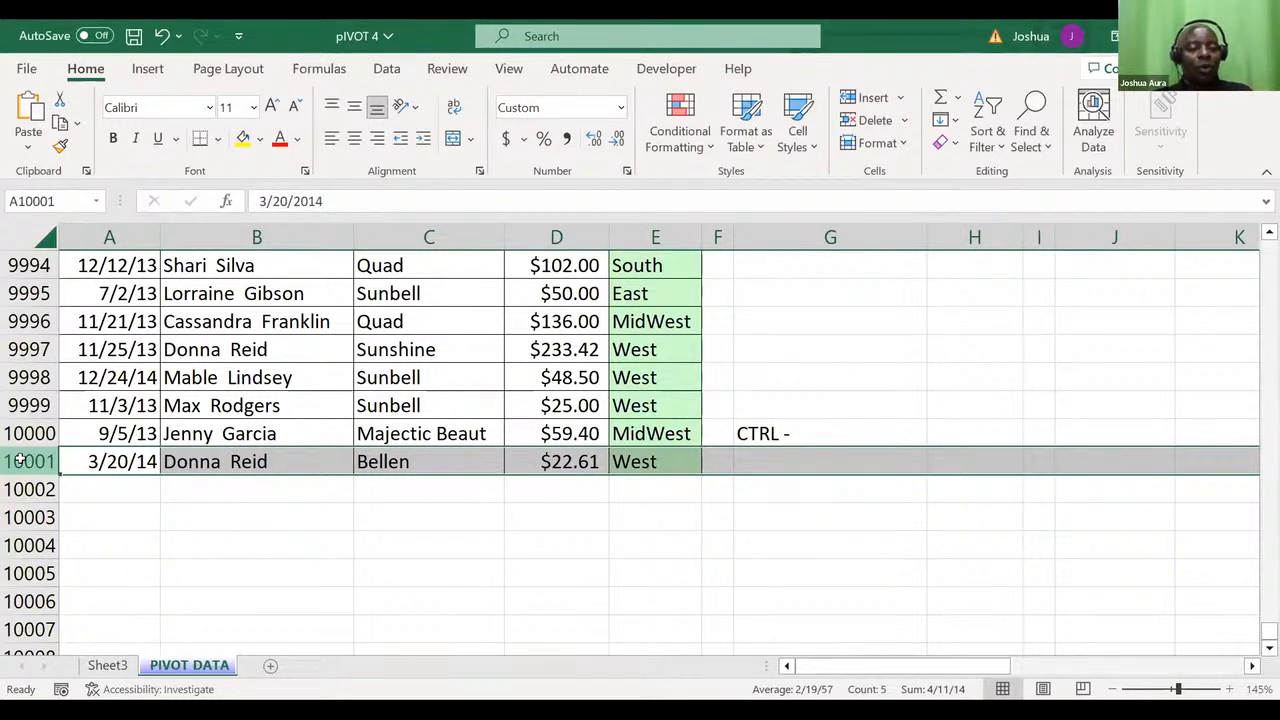
pyautogui.hotkey('ctrl', '-')
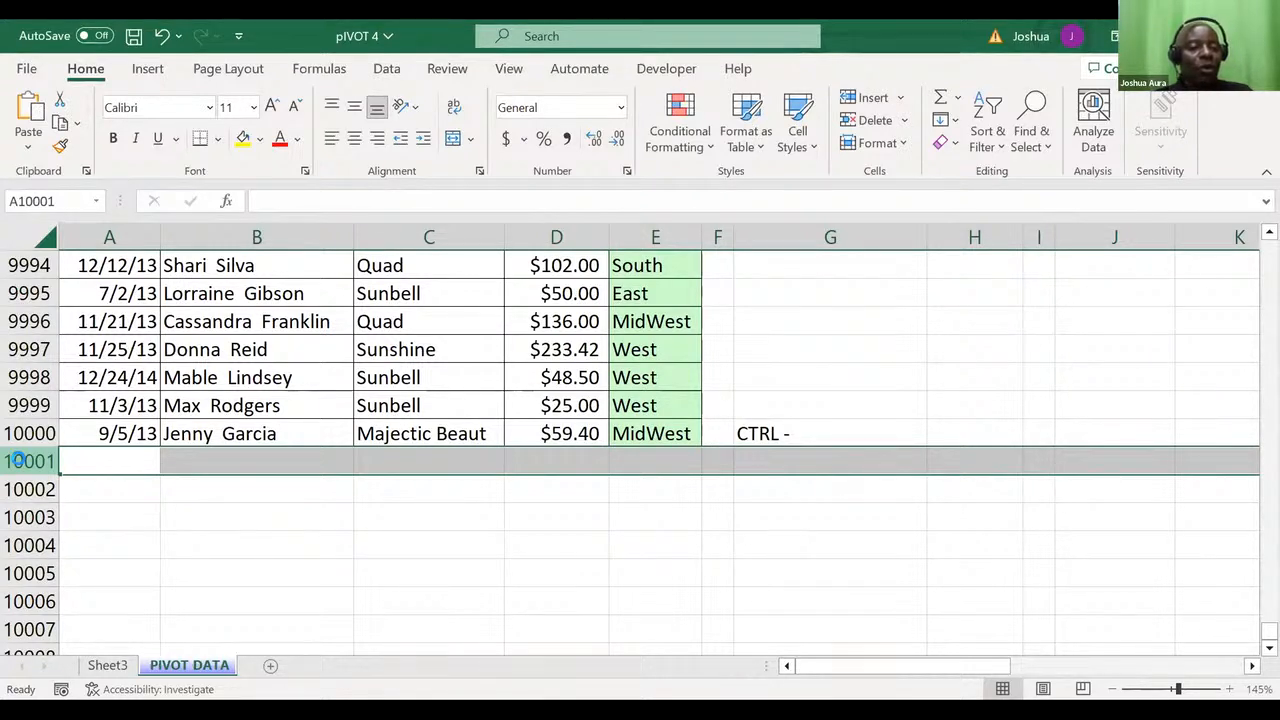
pyautogui.hotkey('ctrl', 'z')
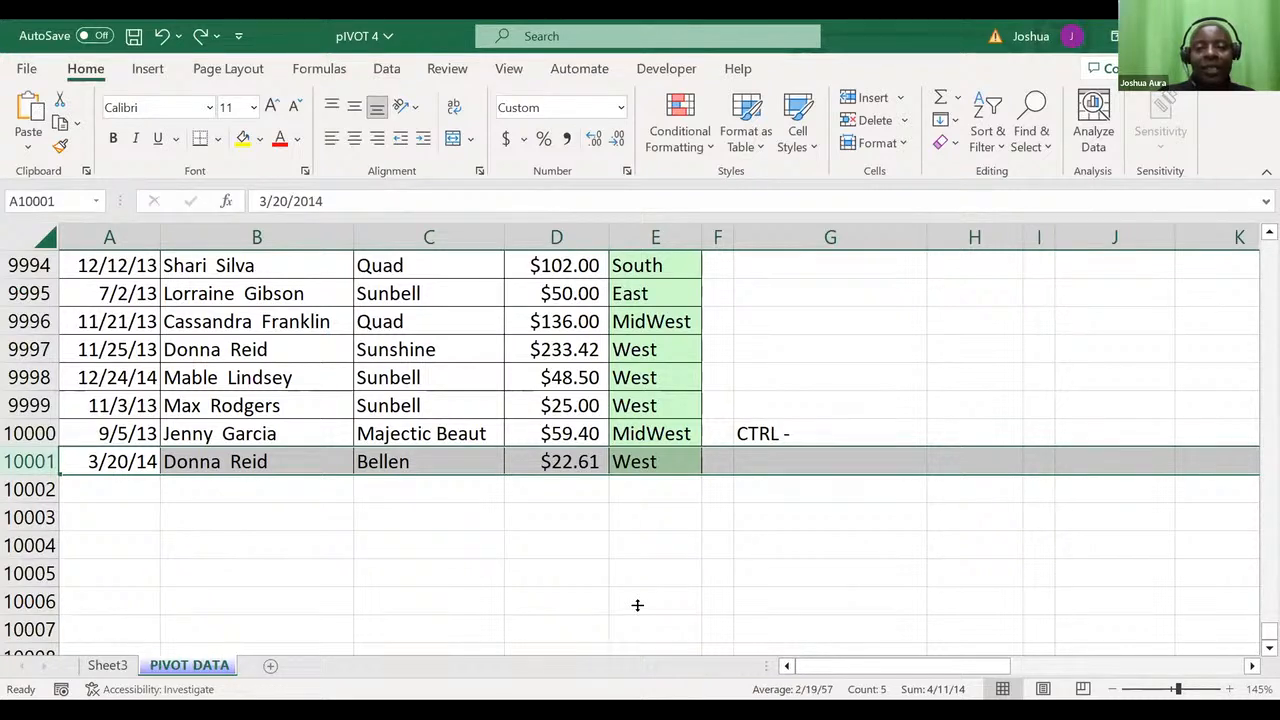
# - Delete the empty row 10002 directly below the last PIVOT DATA record
pyautogui.hotkey('ctrl', '-')
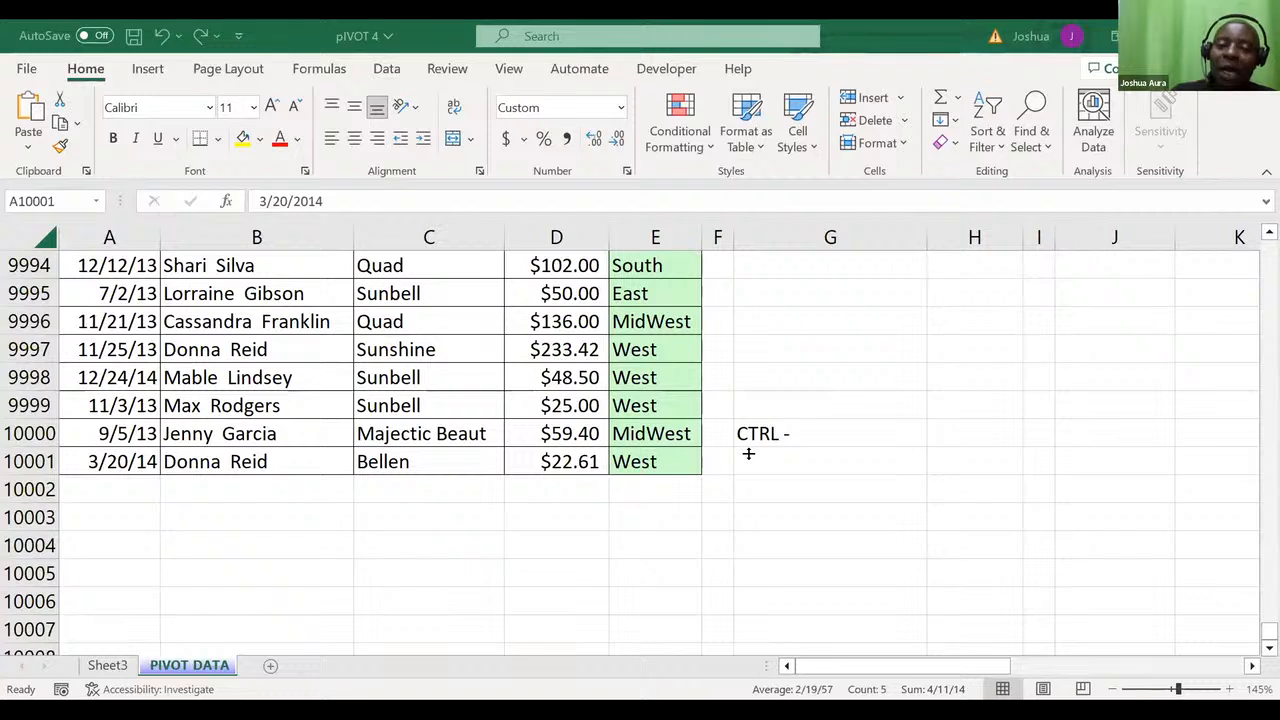
pyautogui.click(28, 486)
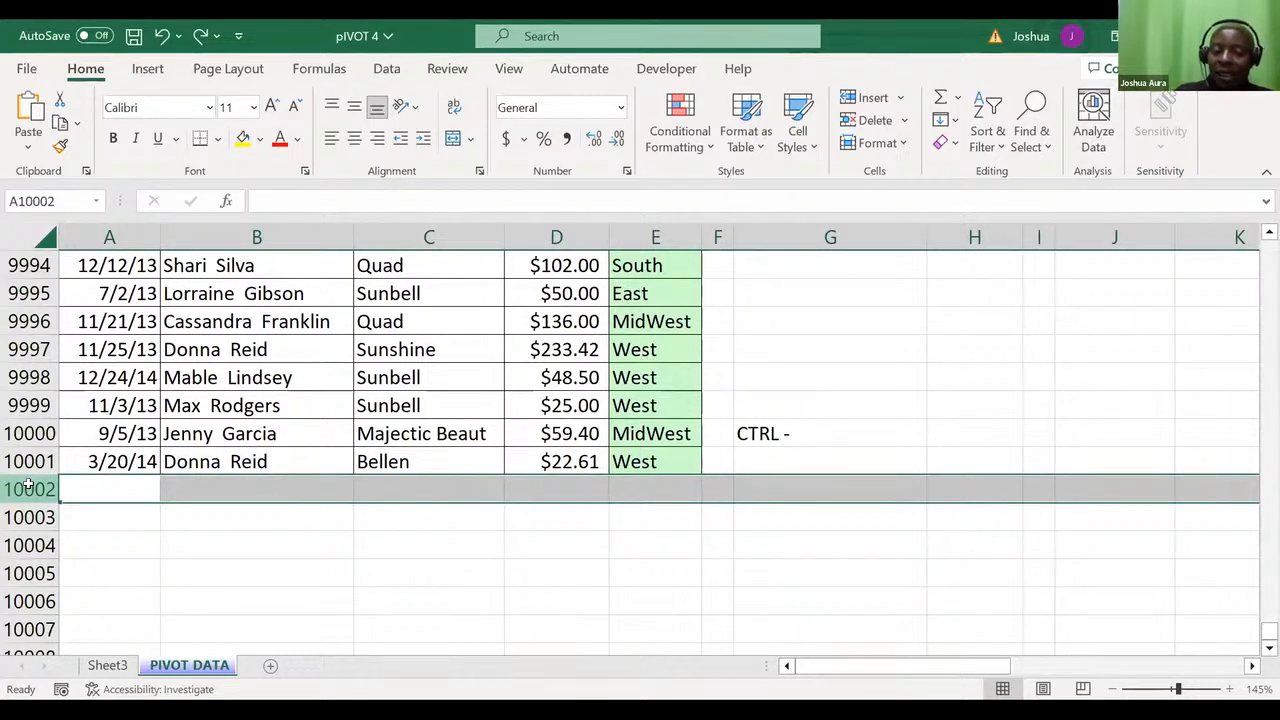
pyautogui.hotkey('ctrl', '-')
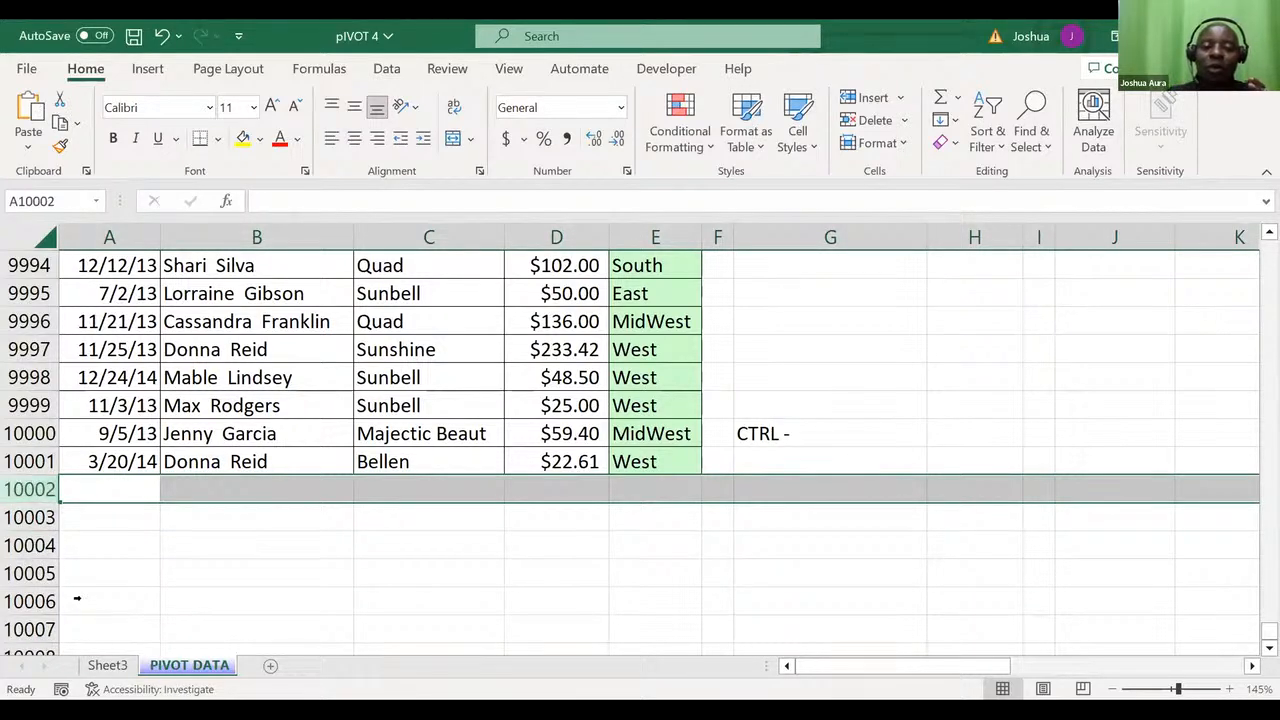
# - Refresh the region sales PivotTable on Sheet3 to pick up the current source data
pyautogui.click(108, 666)
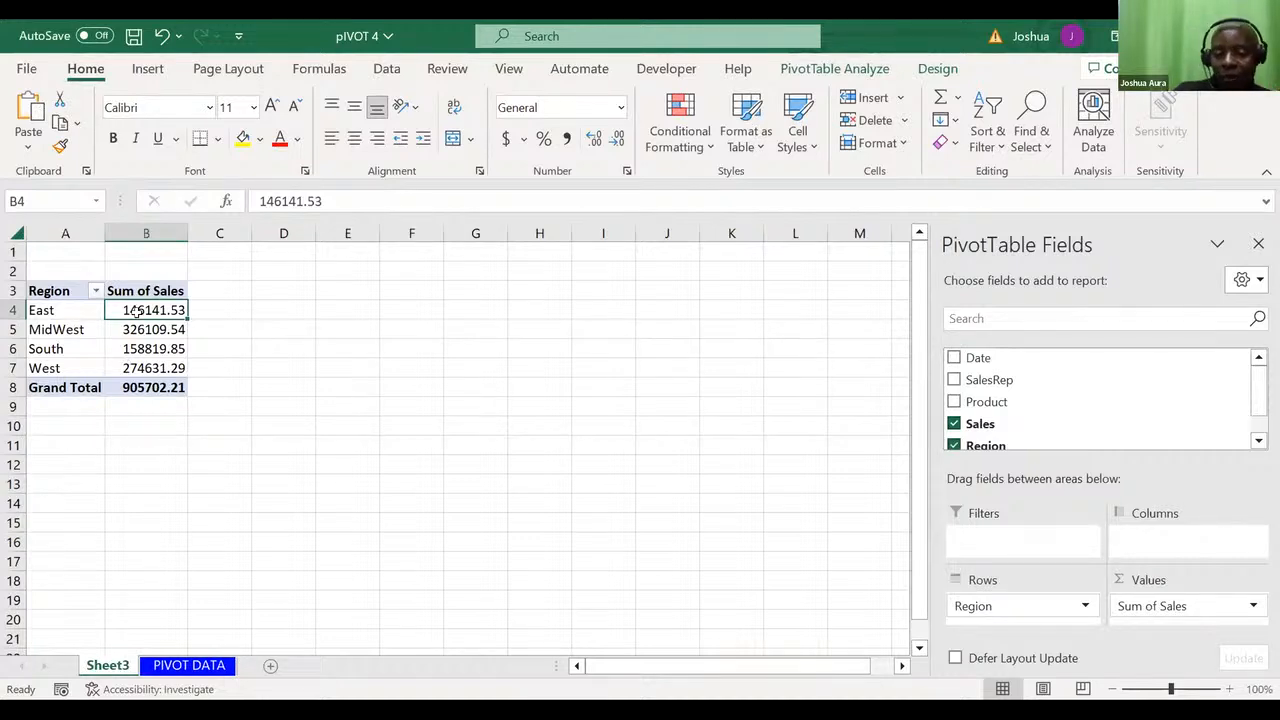
pyautogui.moveTo(137, 311)
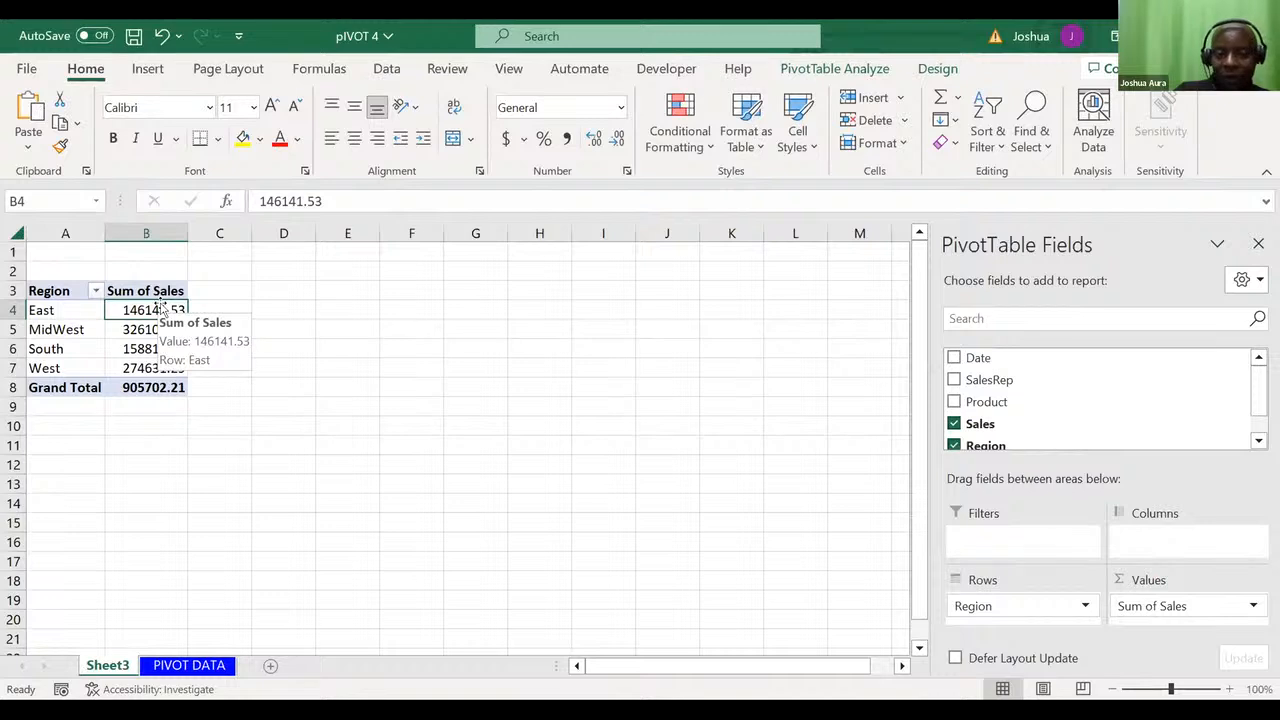
pyautogui.rightClick(162, 311)
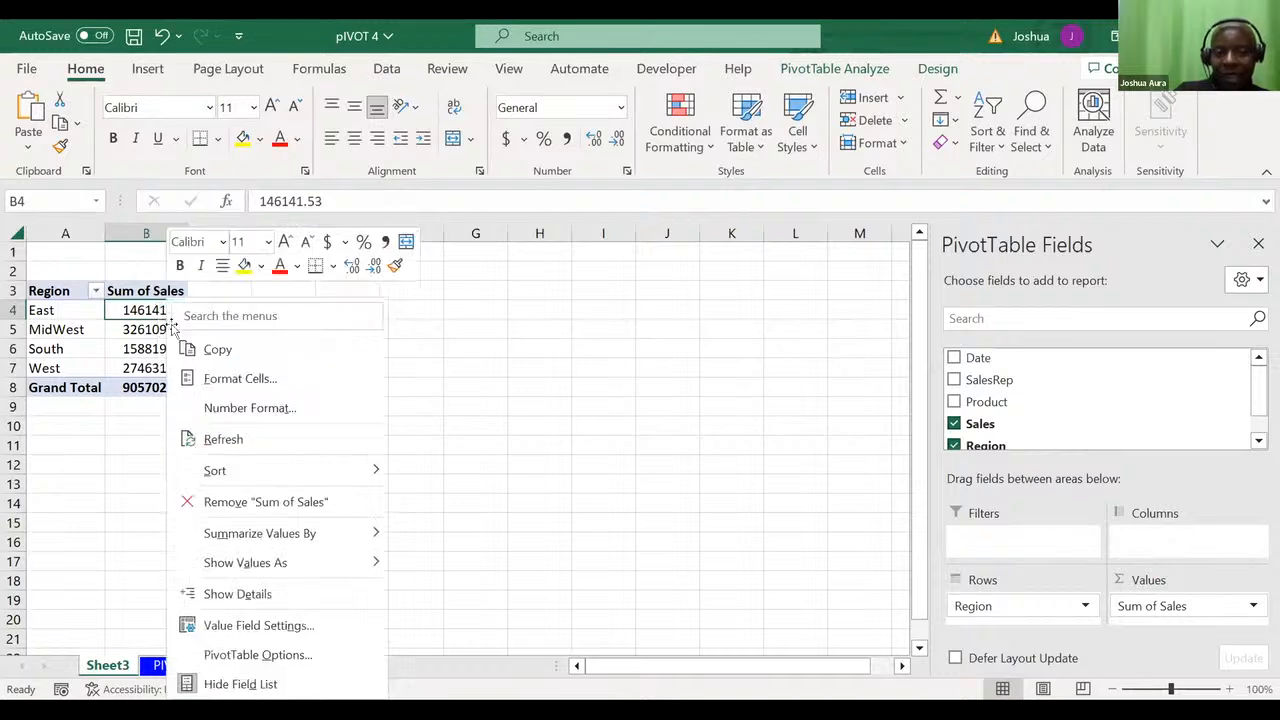
pyautogui.click(223, 439)
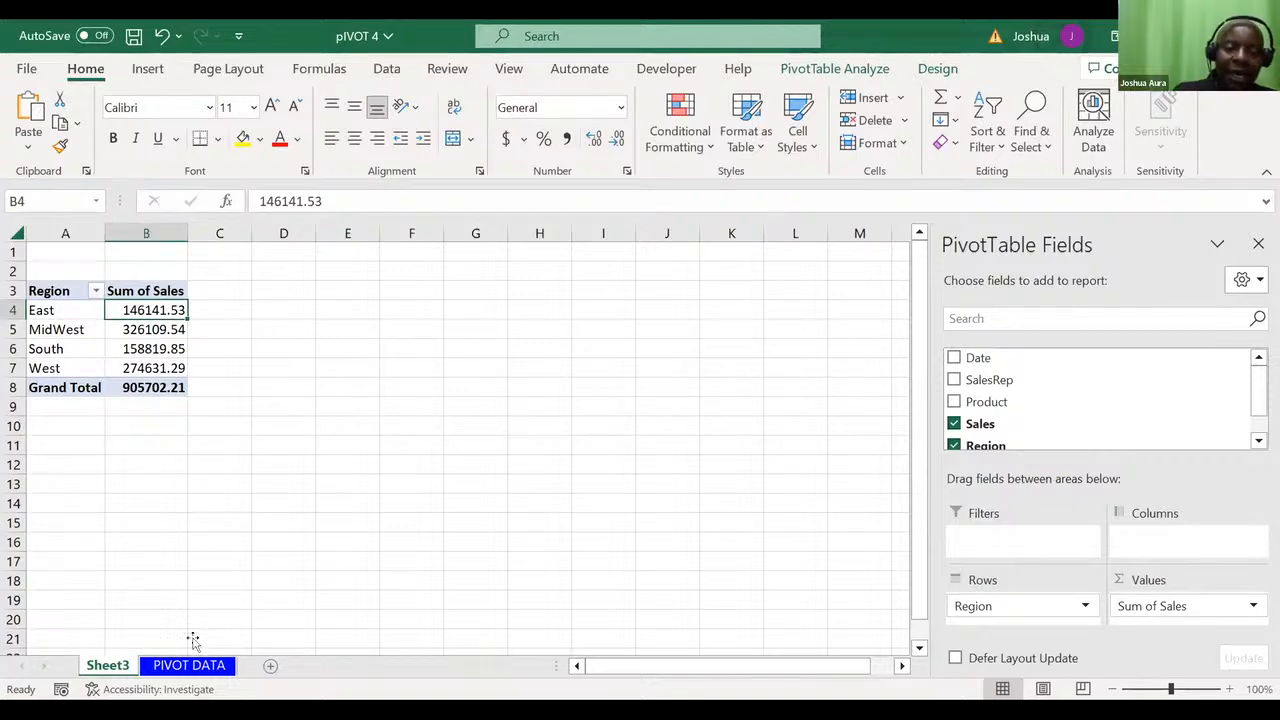
# - Delete the last sales record, the entire row 10001, from the PIVOT DATA sheet
pyautogui.click(188, 665)
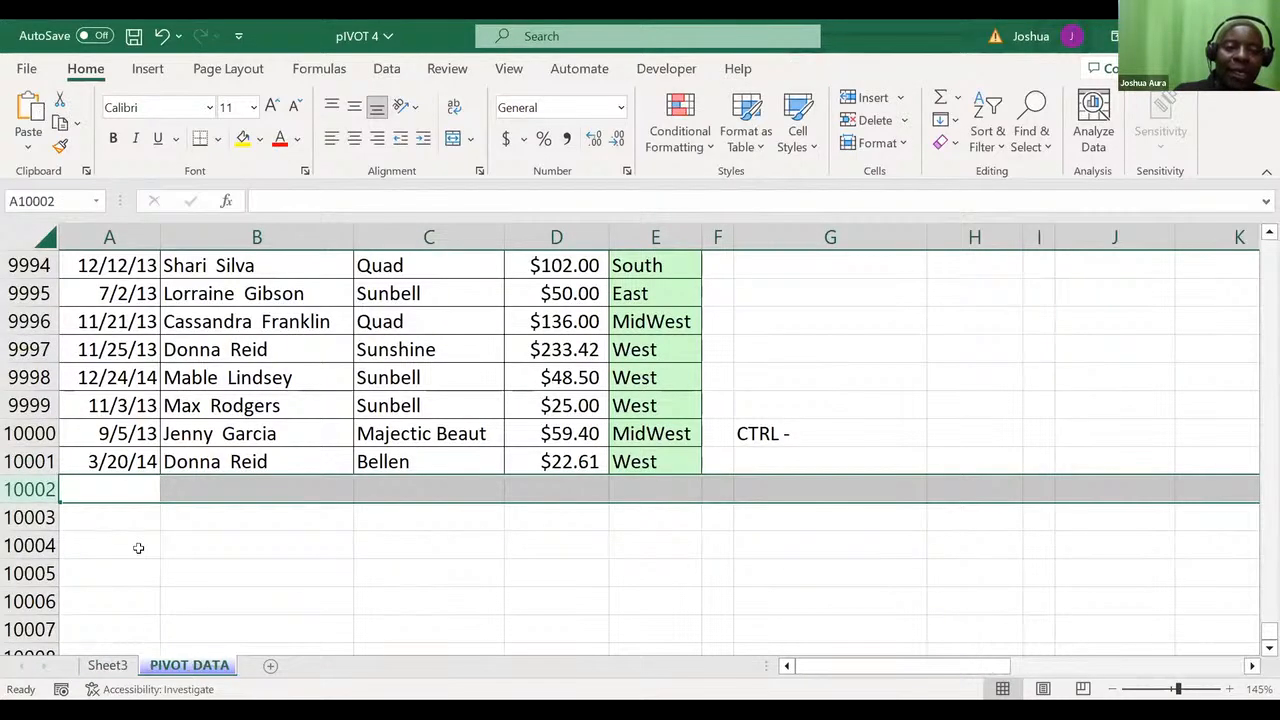
pyautogui.click(22, 461)
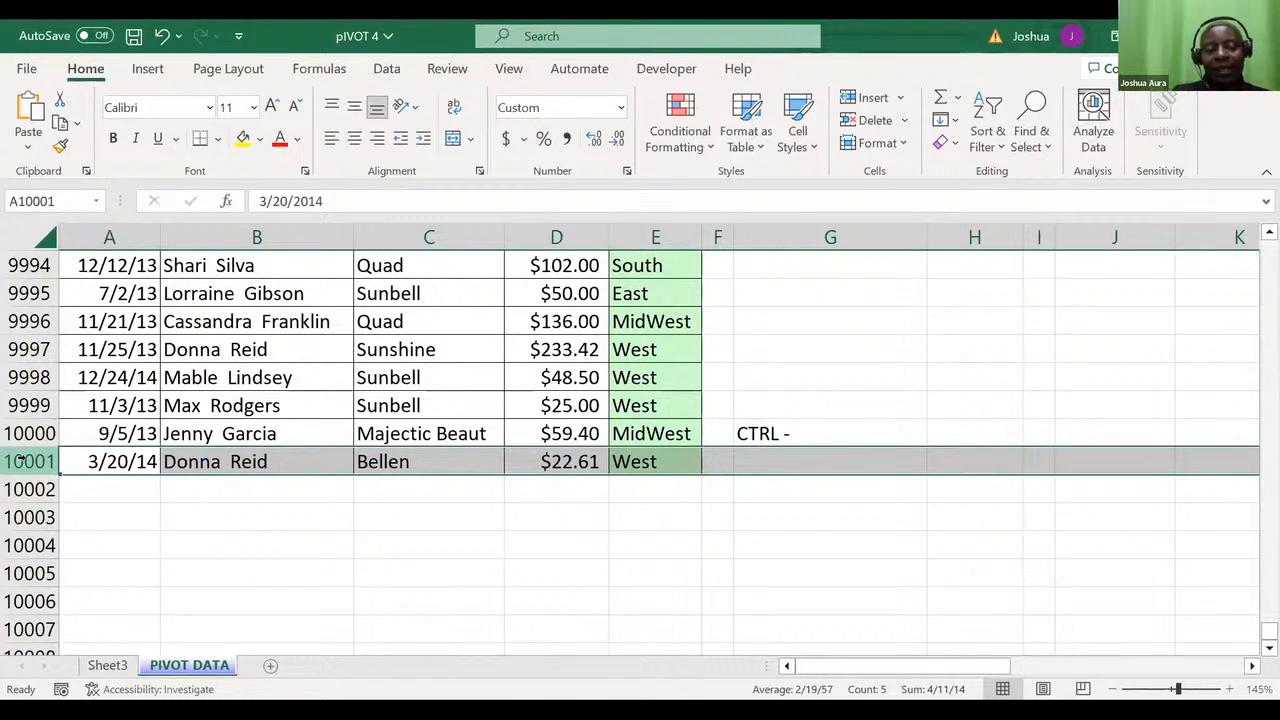
pyautogui.hotkey('ctrl', '-')
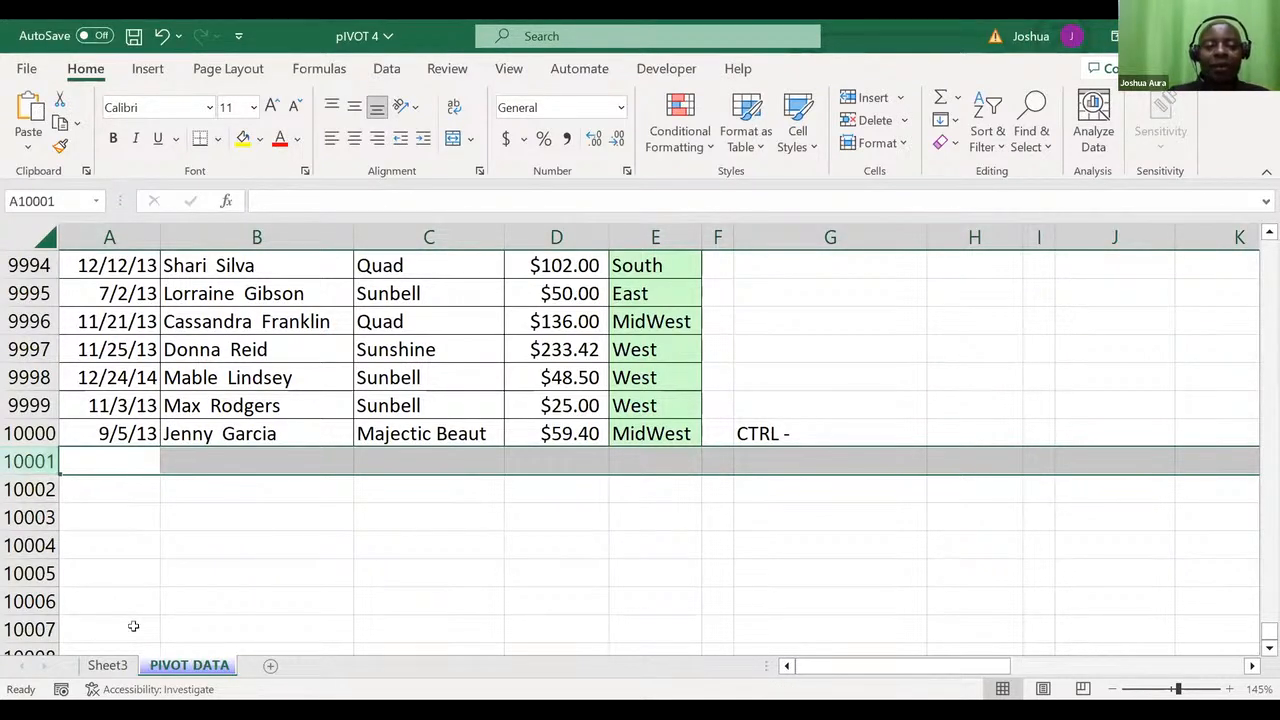
# - Refresh the region sales PivotTable on Sheet3 after the record deletion and check its grand total
pyautogui.click(107, 665)
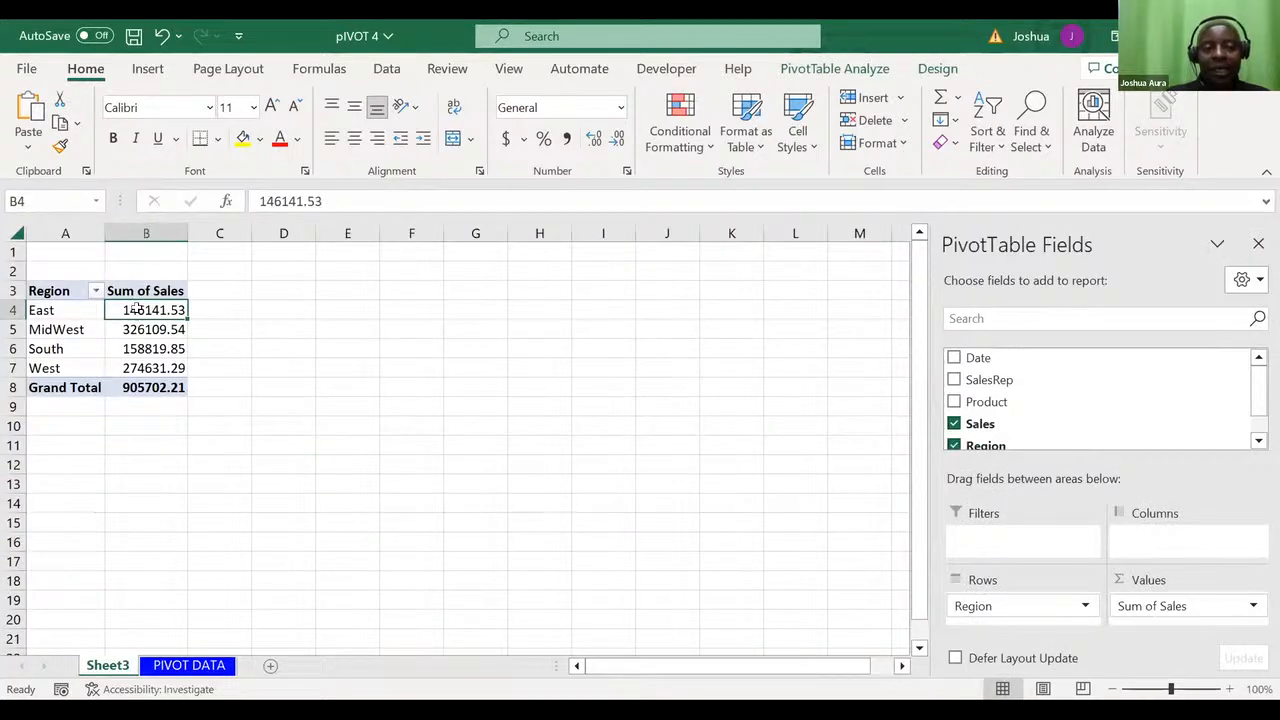
pyautogui.moveTo(137, 310)
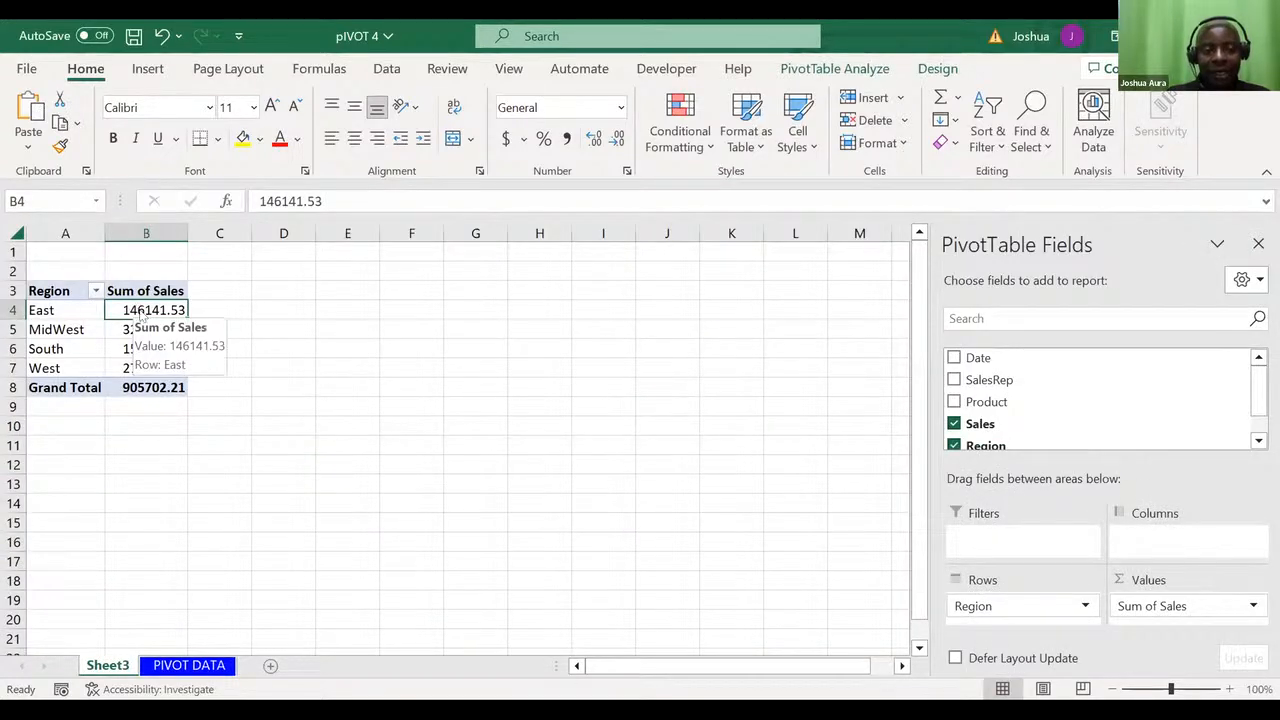
pyautogui.rightClick(141, 311)
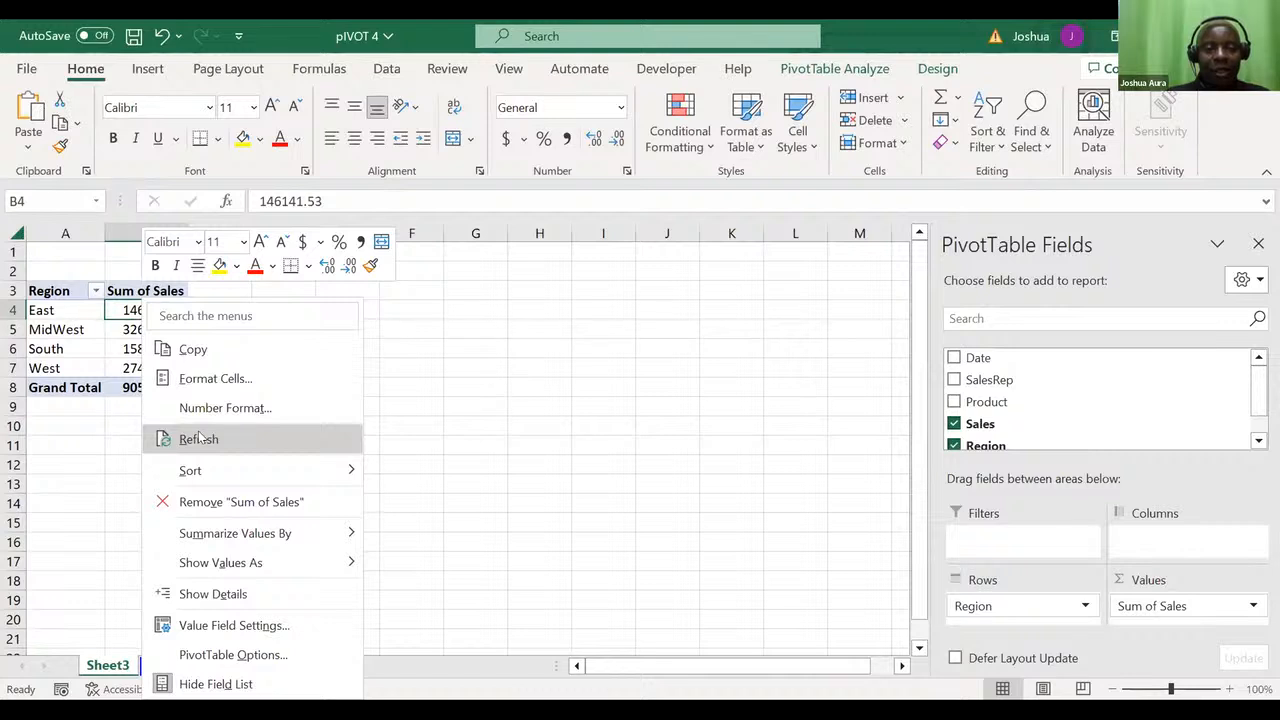
pyautogui.click(198, 438)
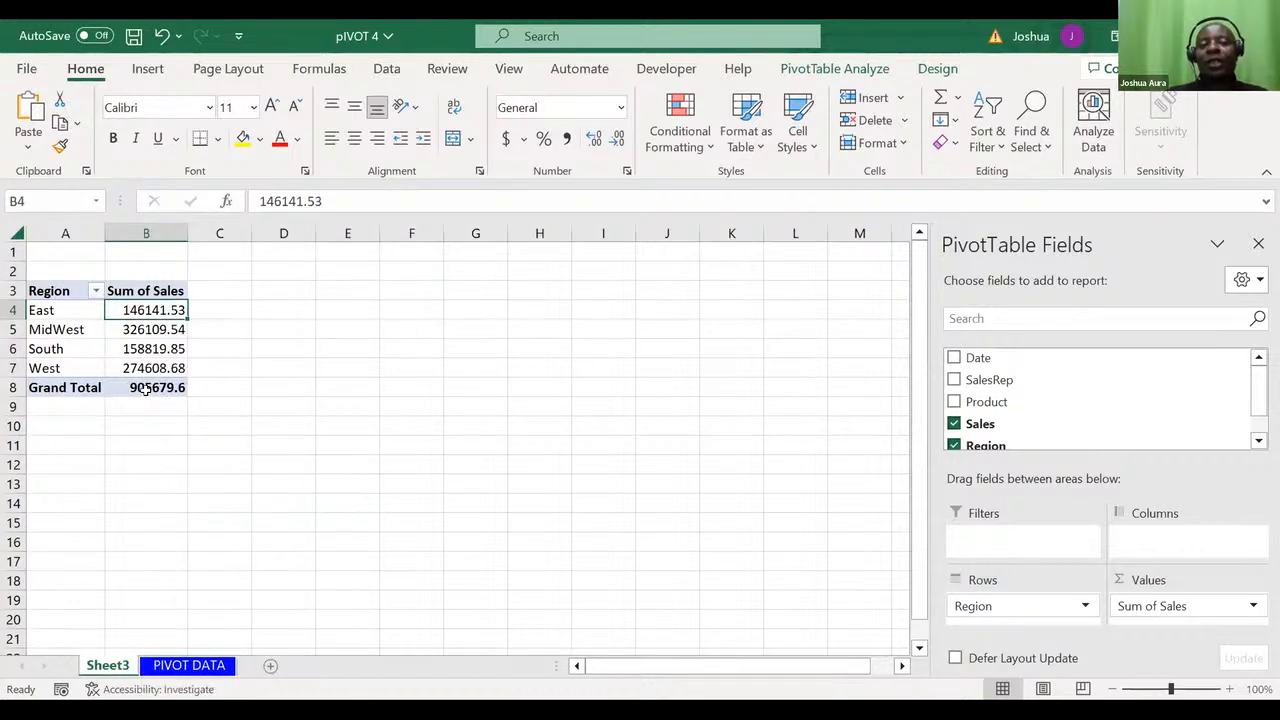
pyautogui.moveTo(146, 390)
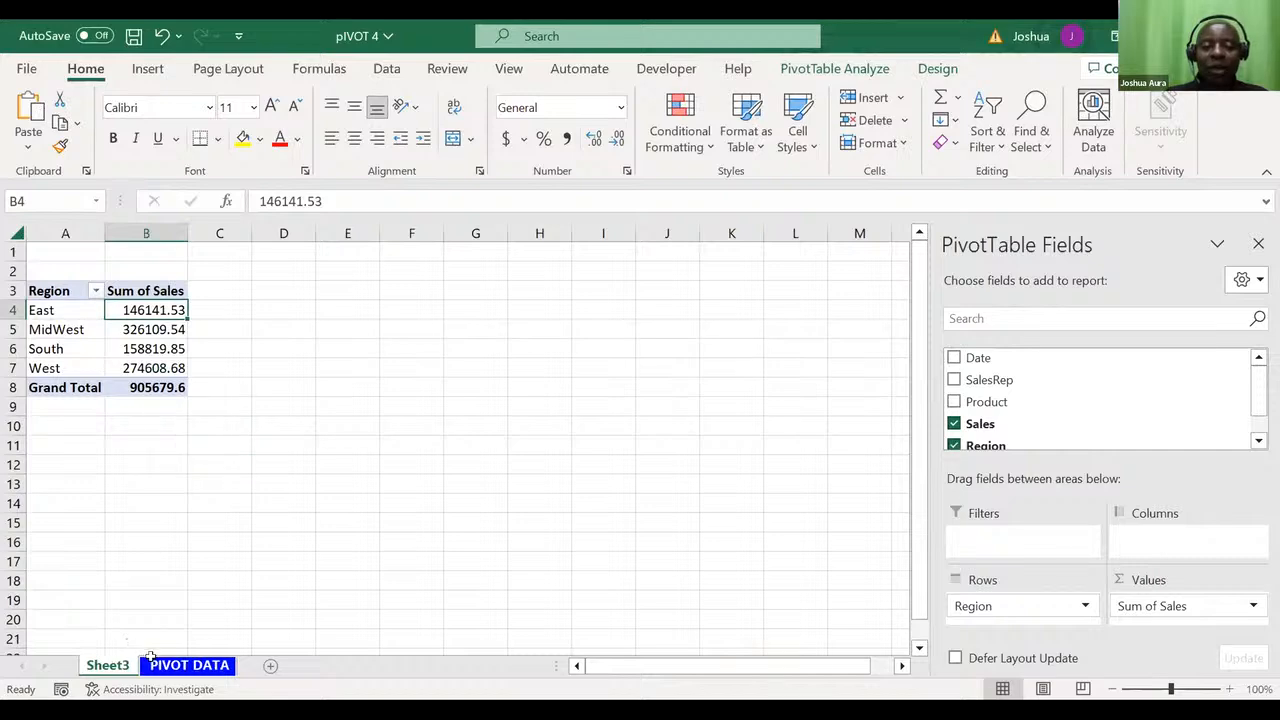
# - Undo the PivotTable refresh on Sheet3 and the deletion of row 10001 on PIVOT DATA
pyautogui.click(155, 660)
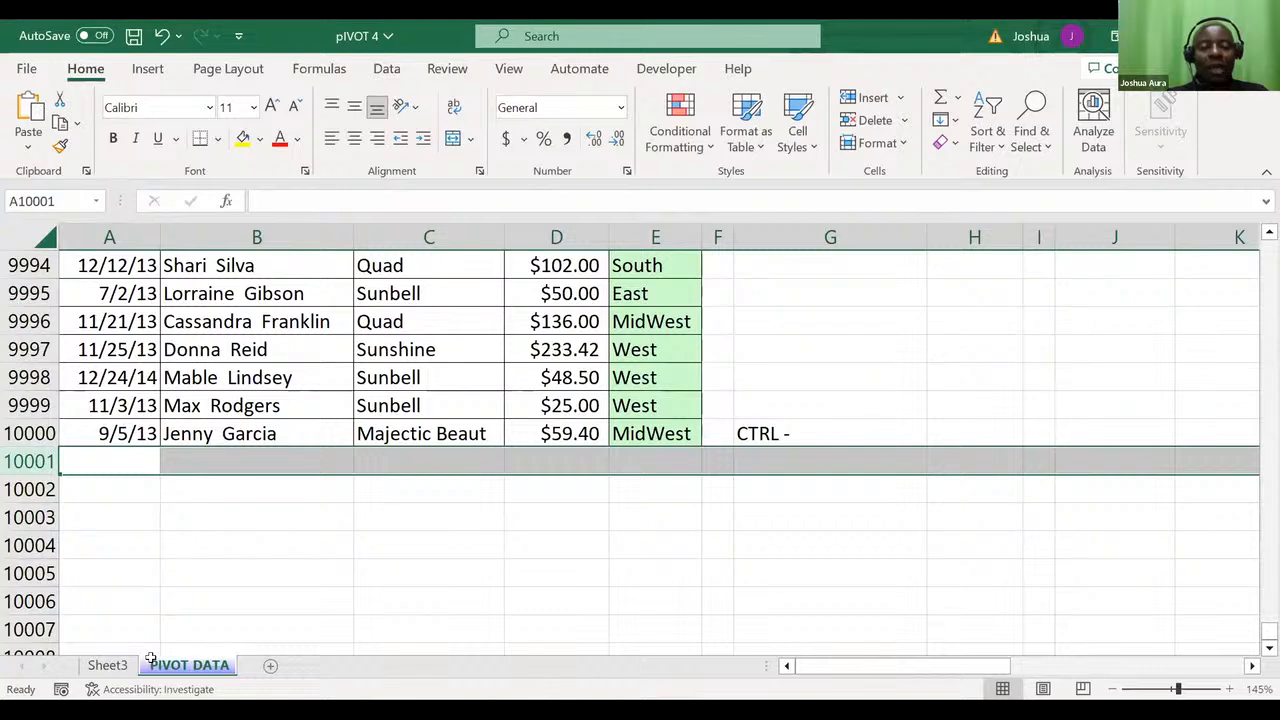
pyautogui.hotkey('ctrl', 'pageup')
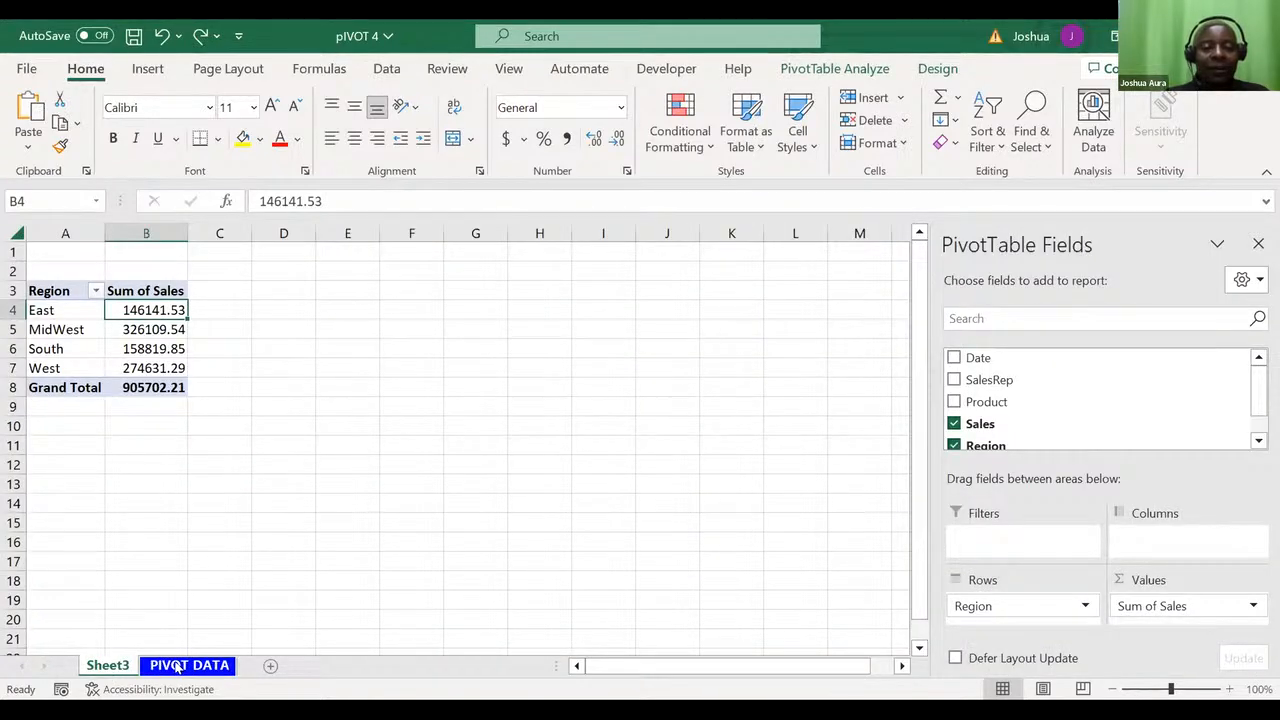
pyautogui.click(176, 667)
pyautogui.click(191, 517)
pyautogui.scroll(3, 191, 517)
pyautogui.click(180, 462)
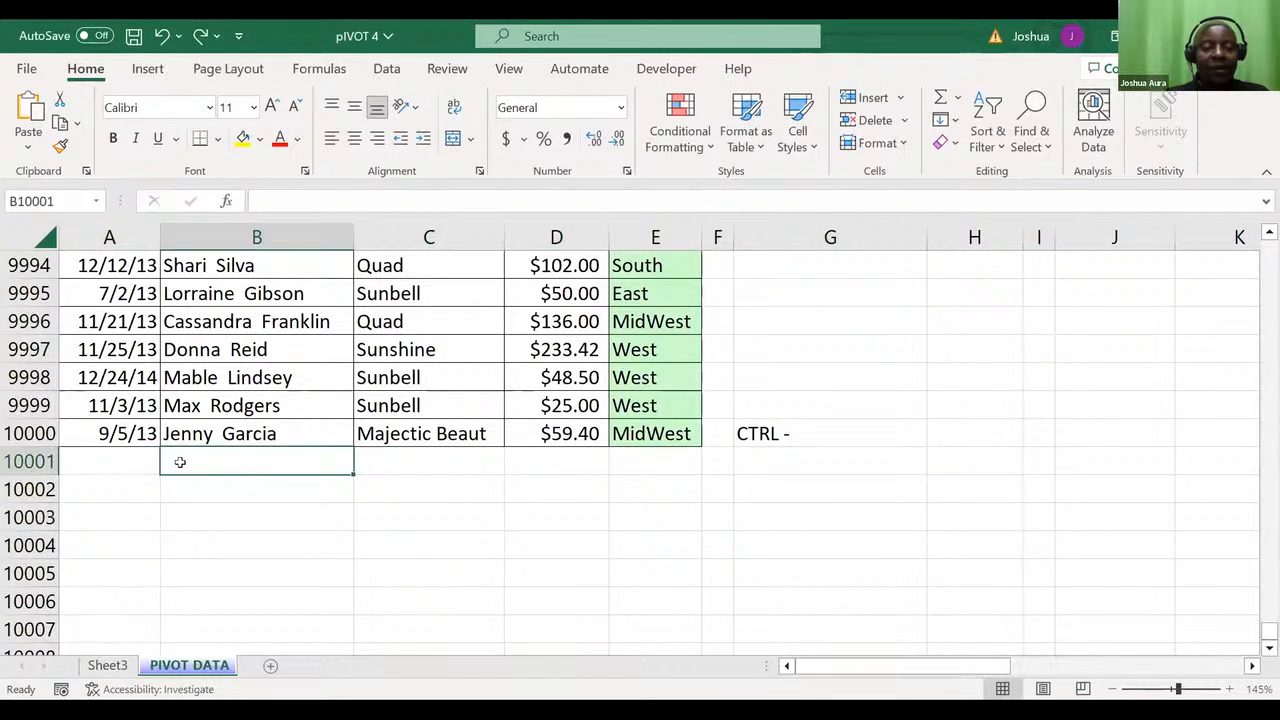
pyautogui.hotkey('ctrl', 'z')
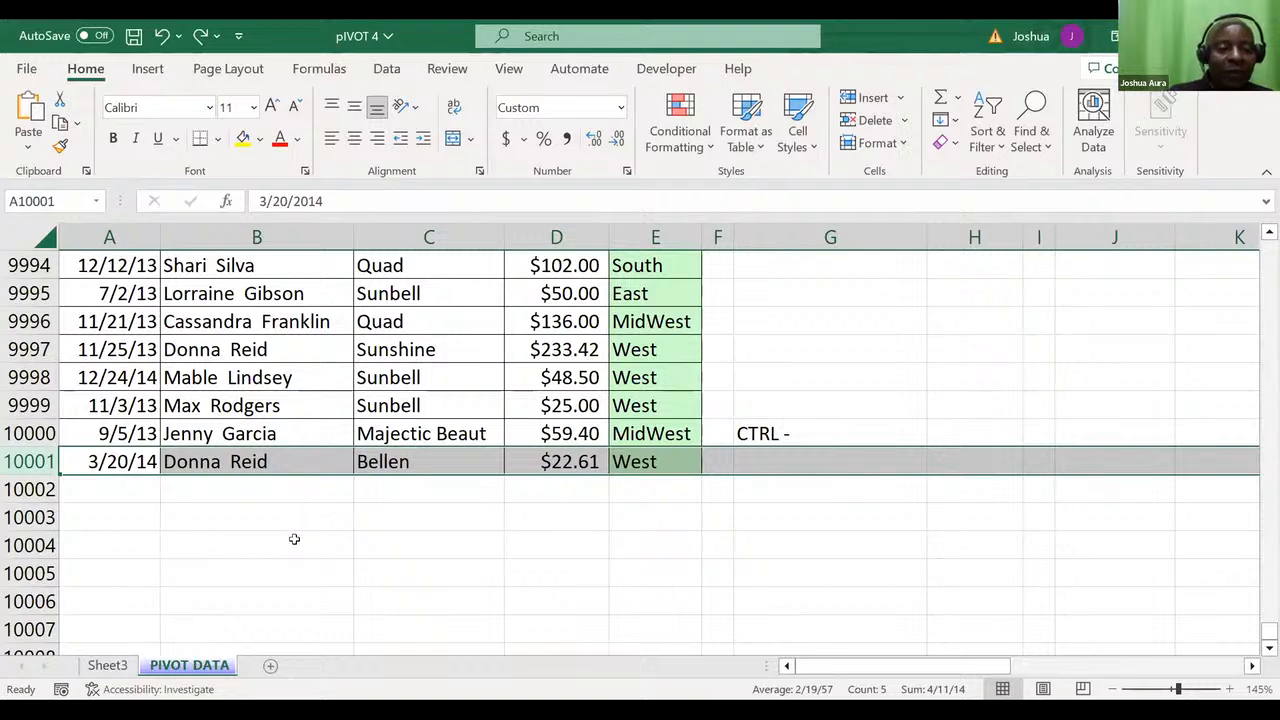
# - Refresh the region sales PivotTable on Sheet3 against the restored PIVOT DATA records
pyautogui.click(108, 665)
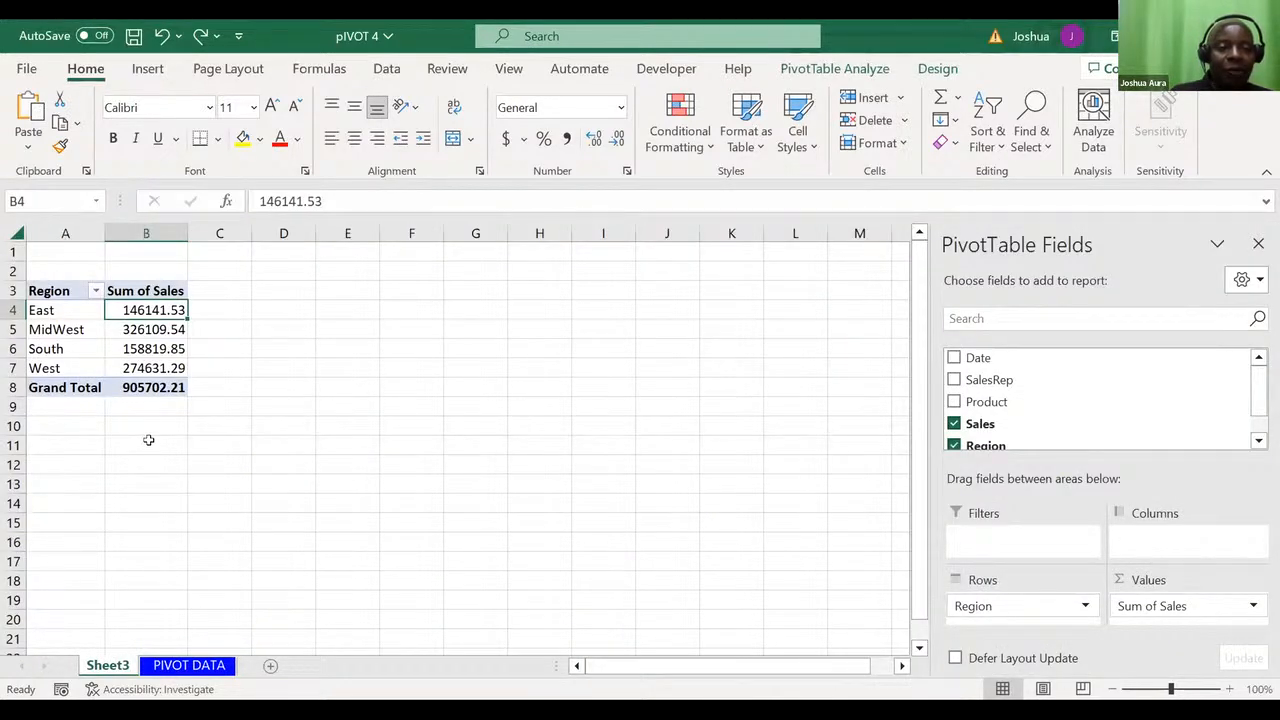
pyautogui.rightClick(157, 312)
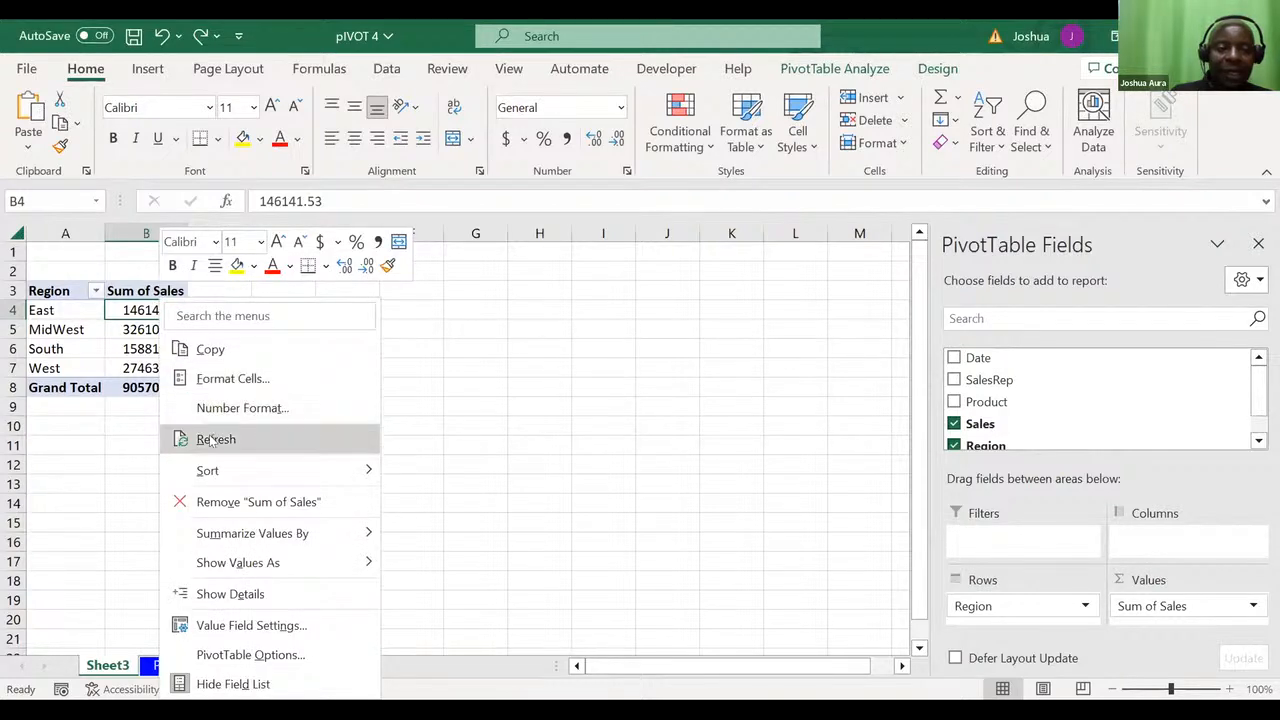
pyautogui.click(213, 441)
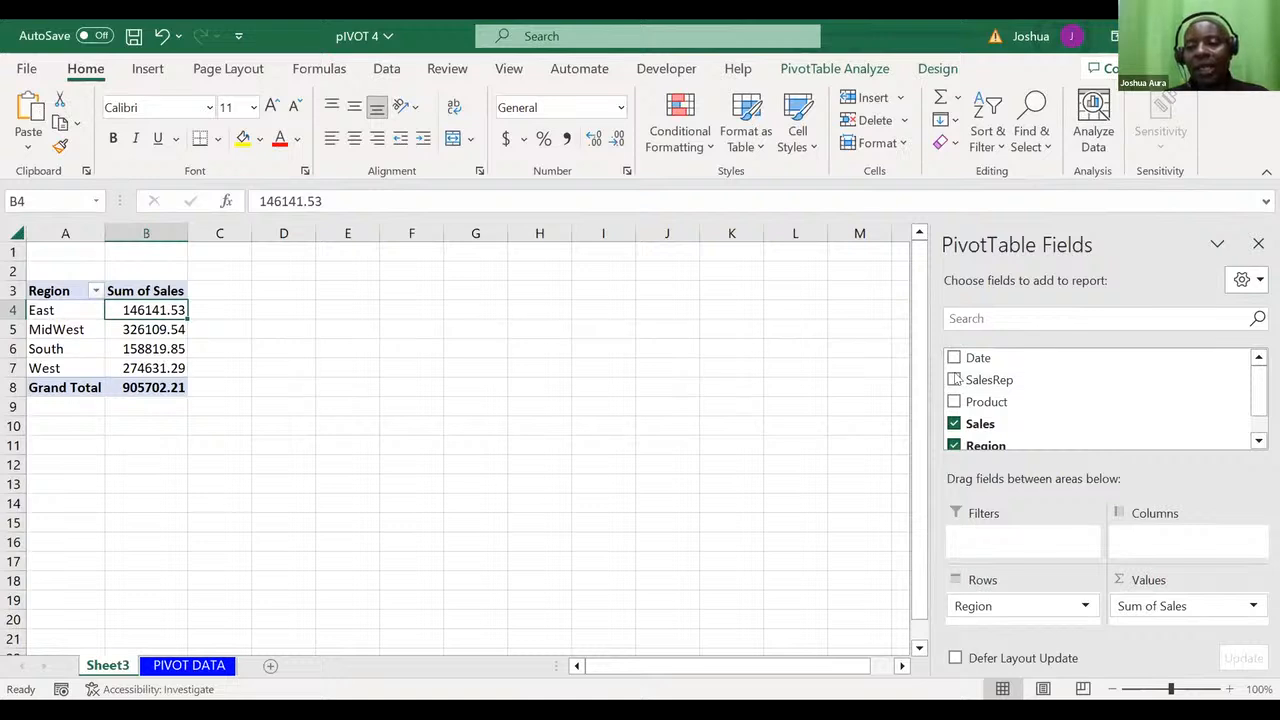
pyautogui.click(1258, 443)
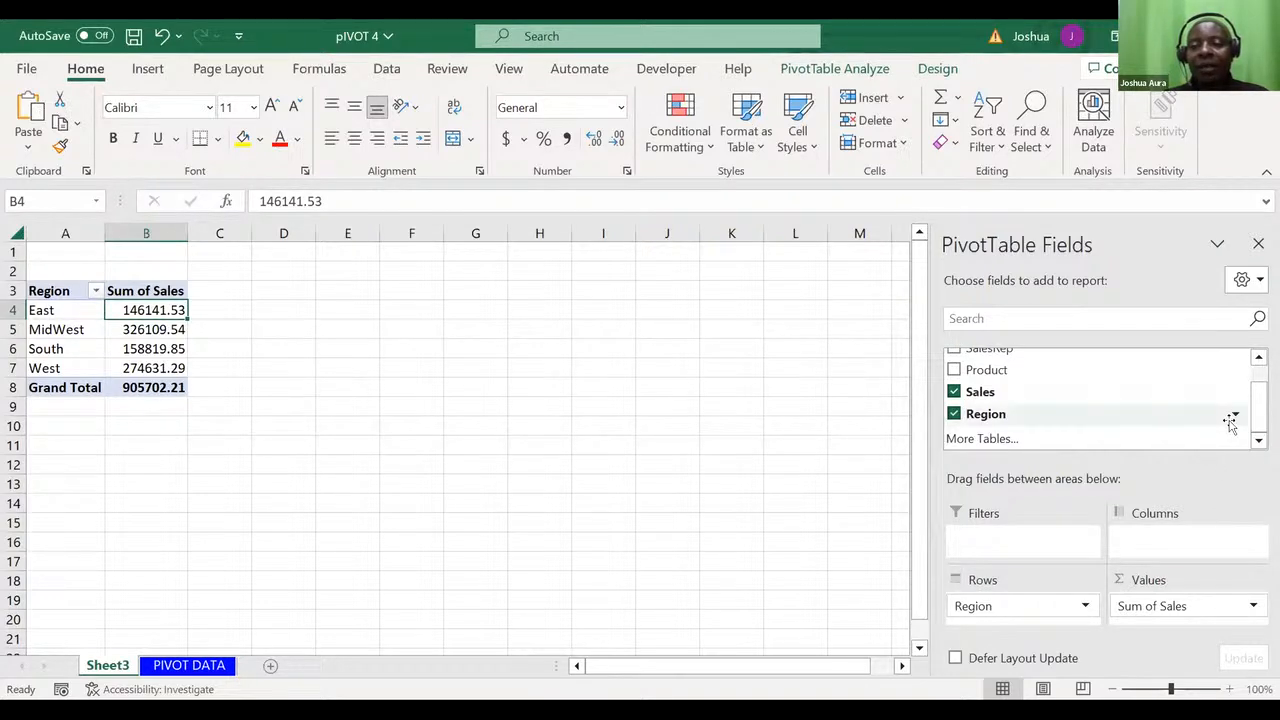
# - Insert a clustered column PivotChart from the region sales PivotTable on Sheet3
pyautogui.click(1257, 358)
pyautogui.click(1257, 358)
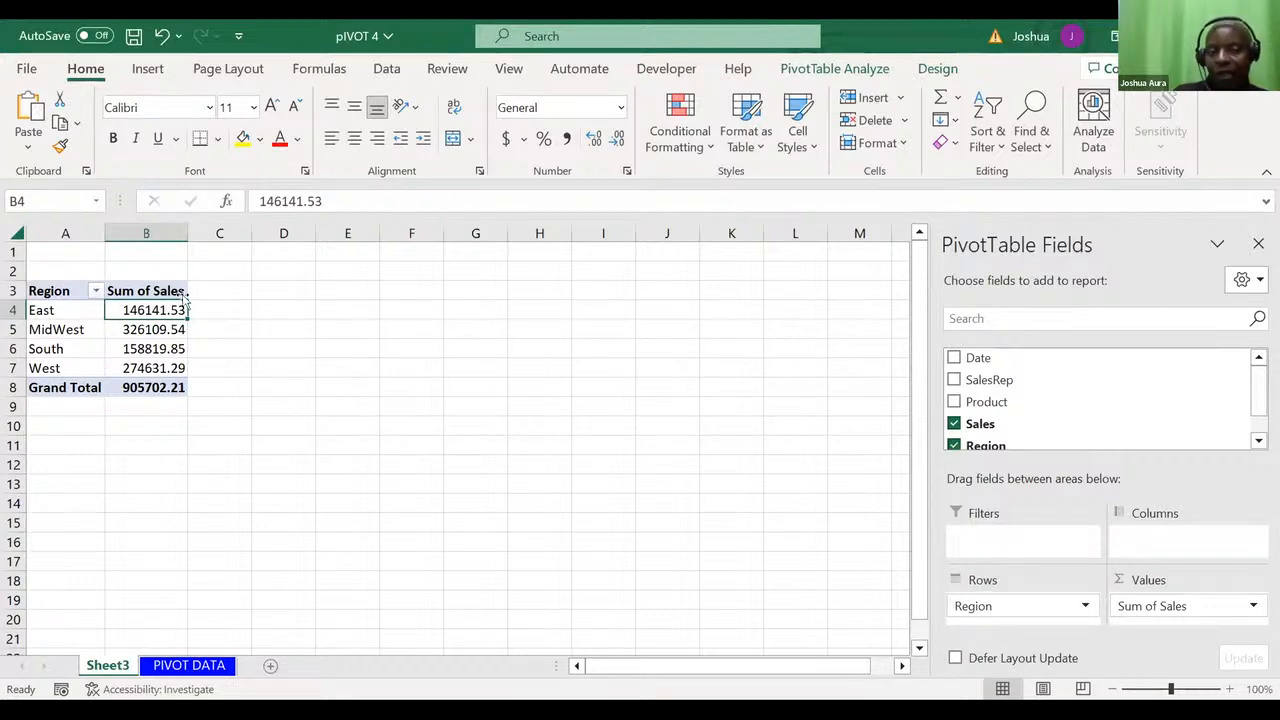
pyautogui.click(818, 70)
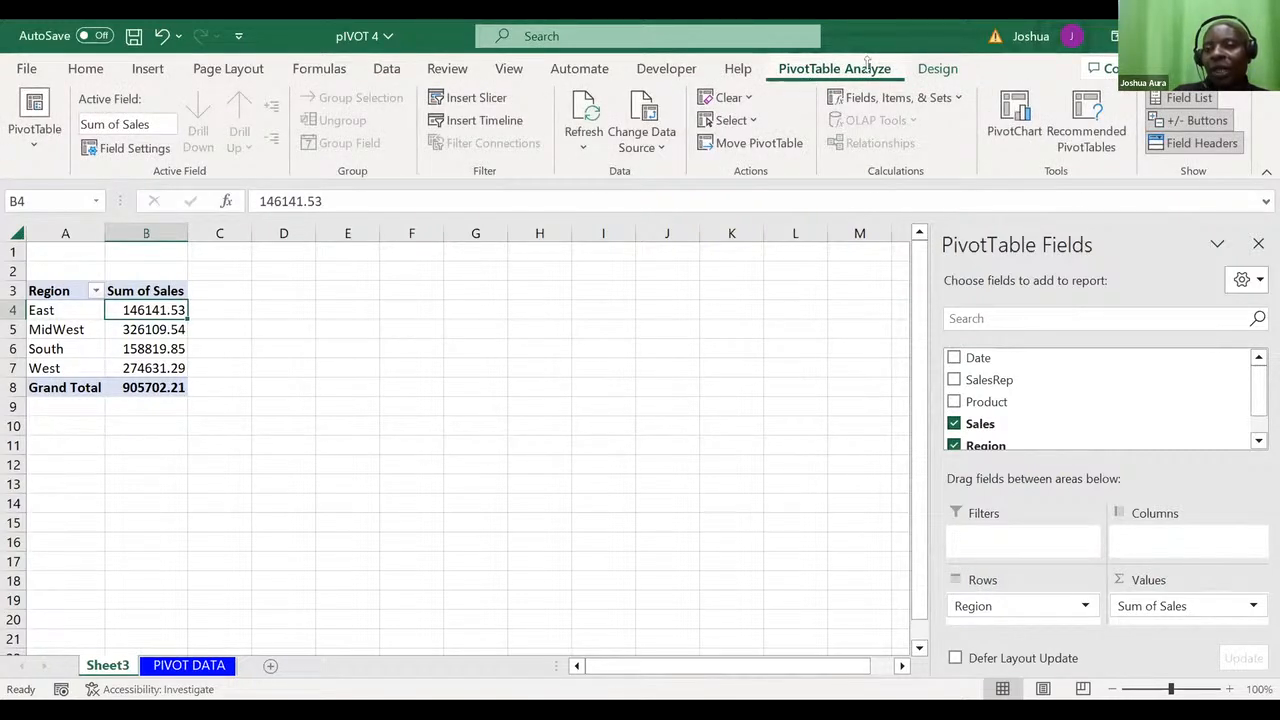
pyautogui.click(1014, 120)
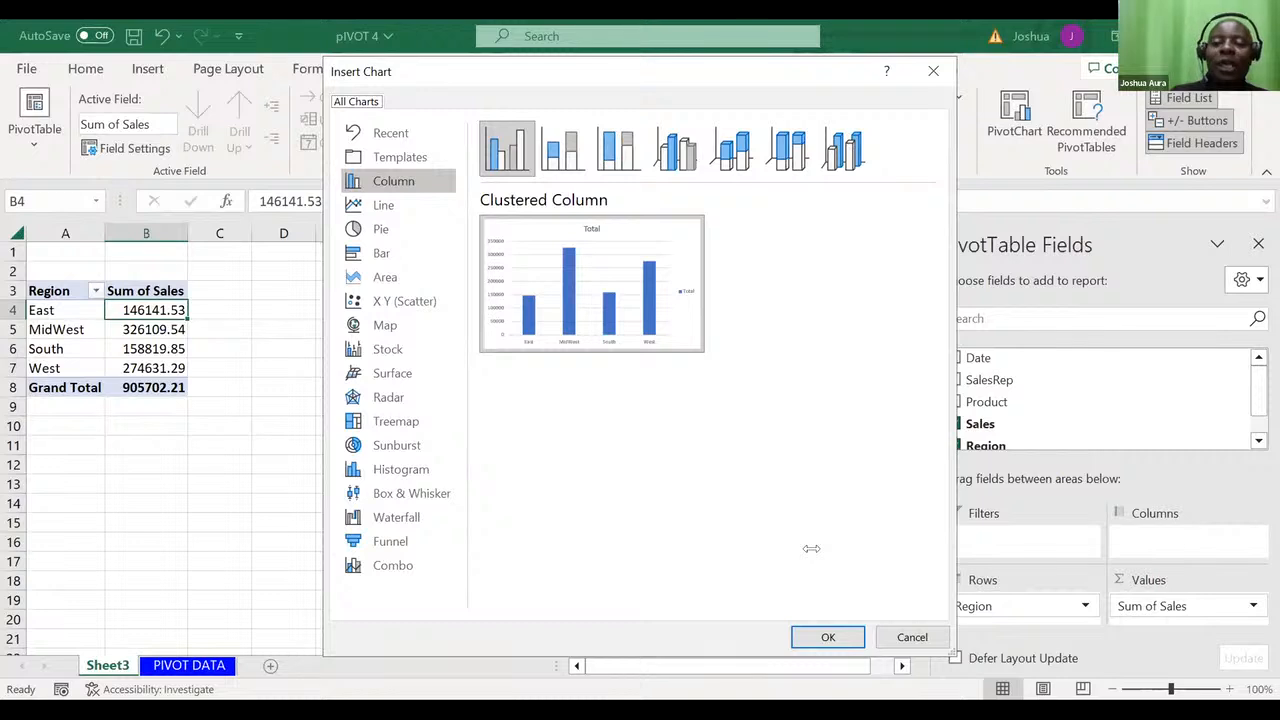
pyautogui.click(829, 634)
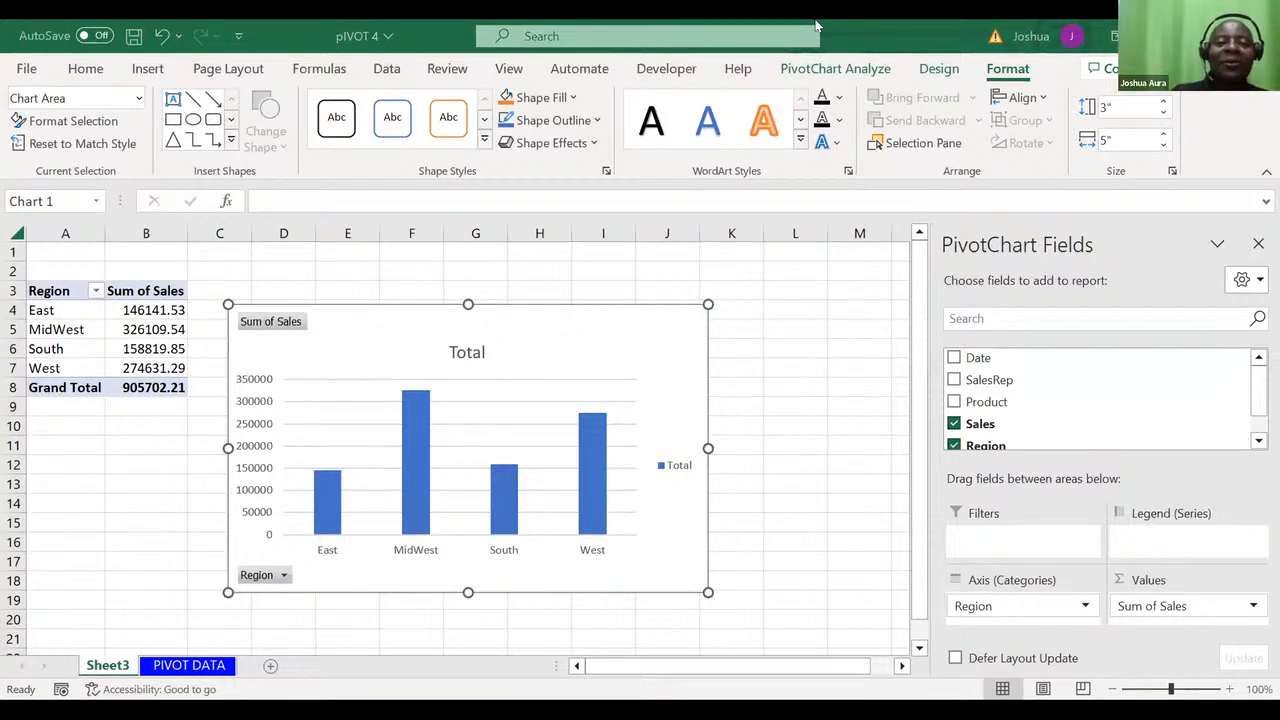
# - Sort the regions in the Sheet3 PivotTable by Sum of Sales from smallest to largest
pyautogui.click(150, 307)
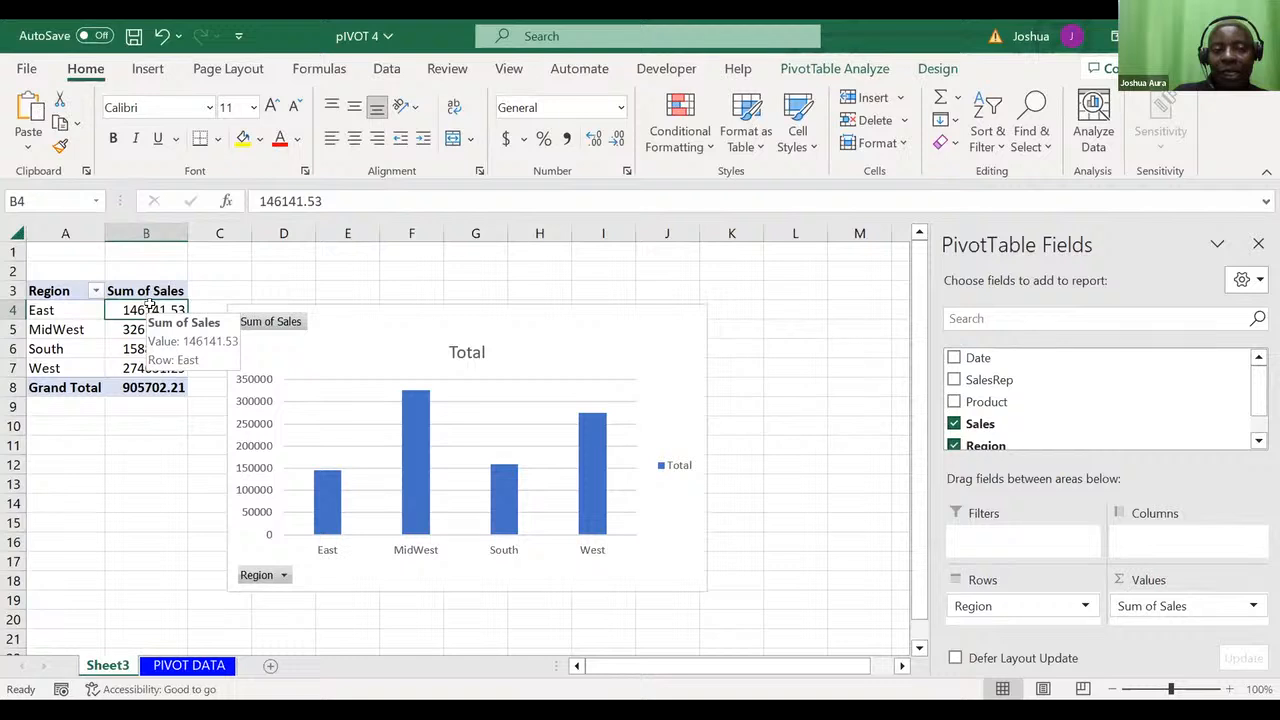
pyautogui.rightClick(150, 307)
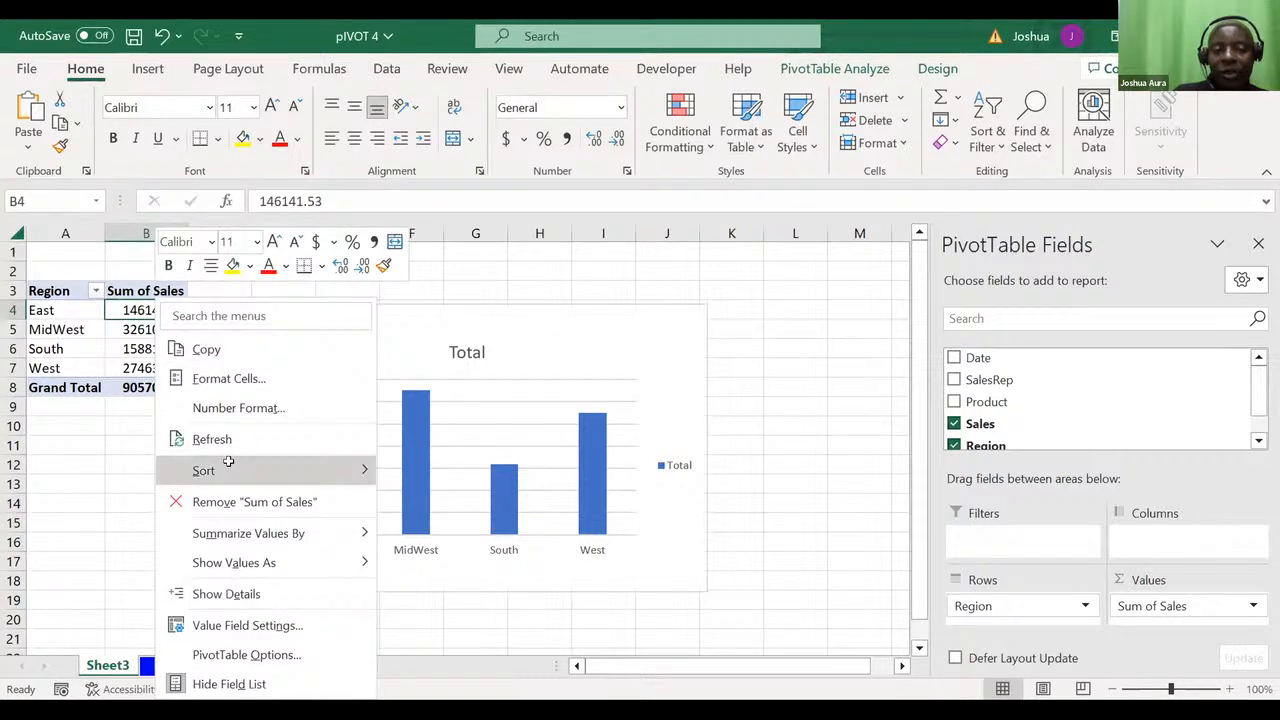
pyautogui.moveTo(228, 462)
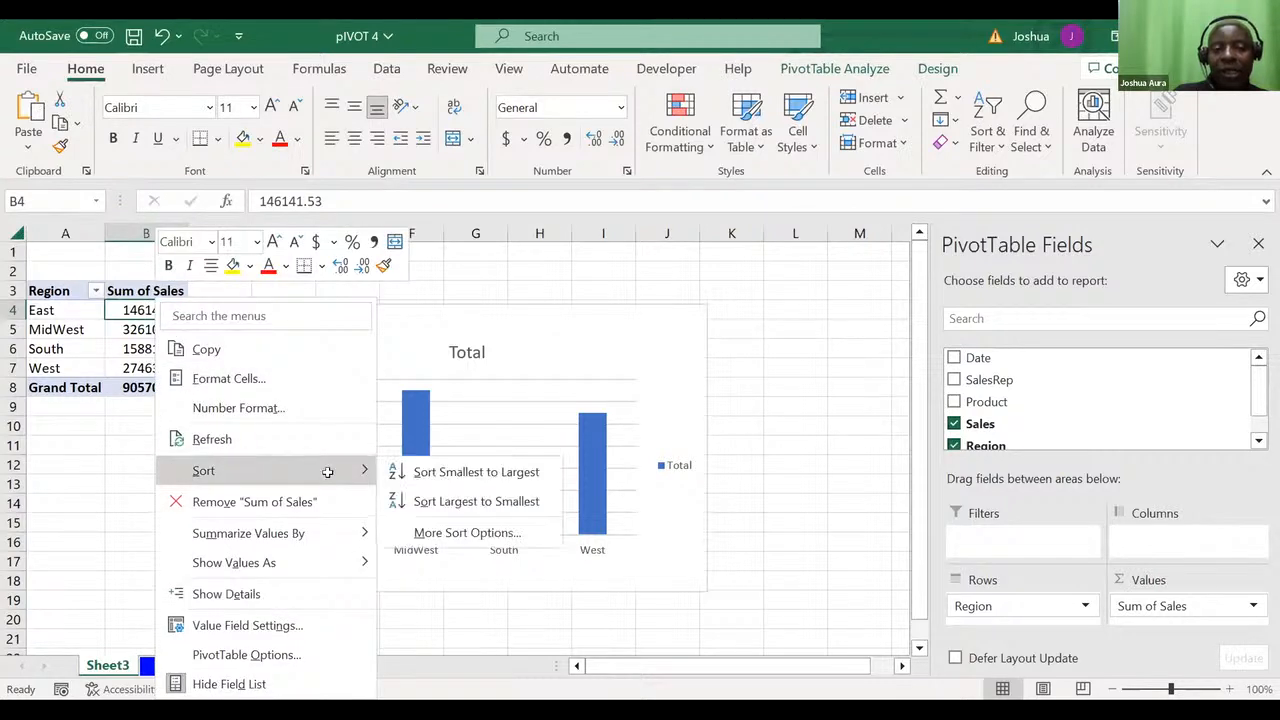
pyautogui.click(426, 471)
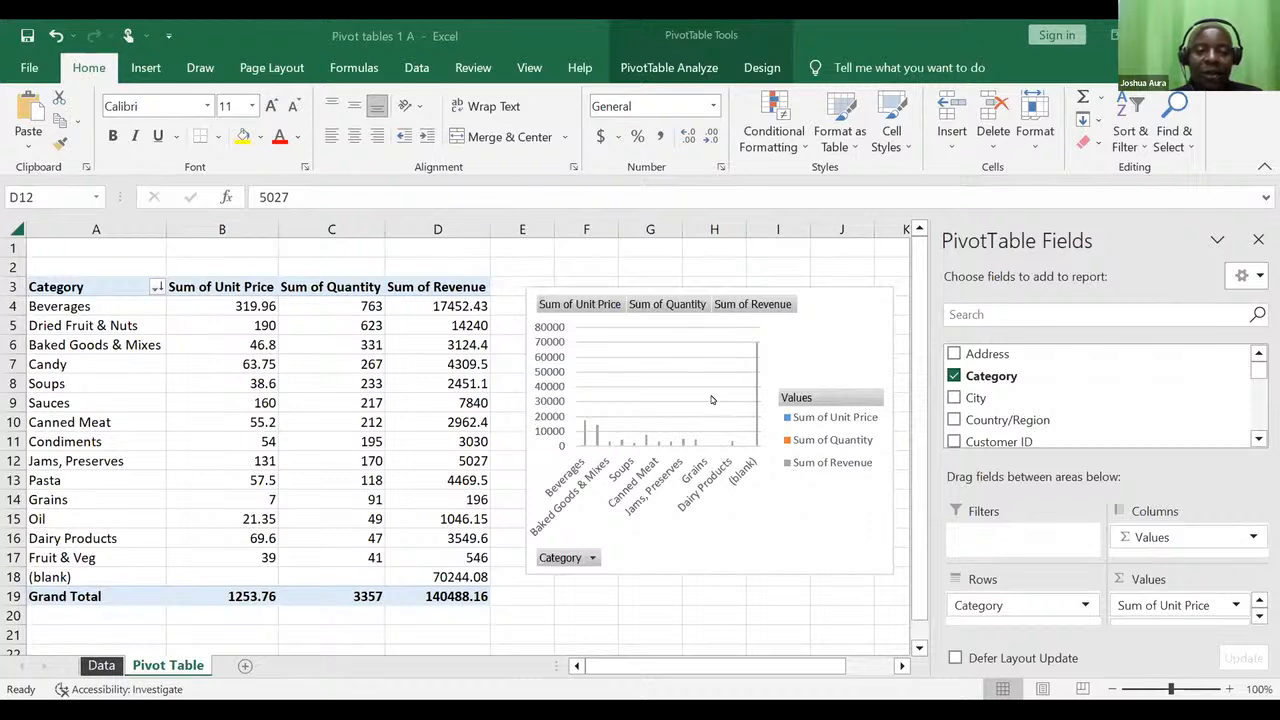
# - Examine the order records on the Data sheet across their columns and down to the last filled row
pyautogui.click(103, 665)
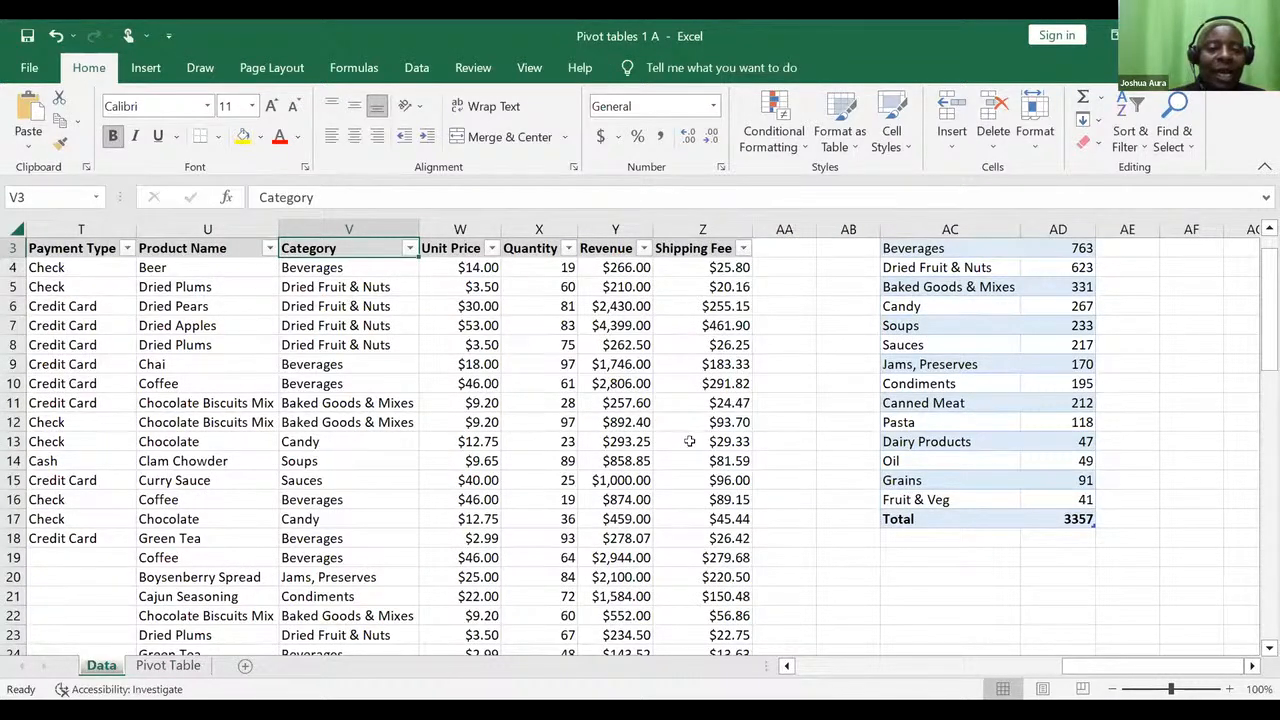
pyautogui.click(786, 666)
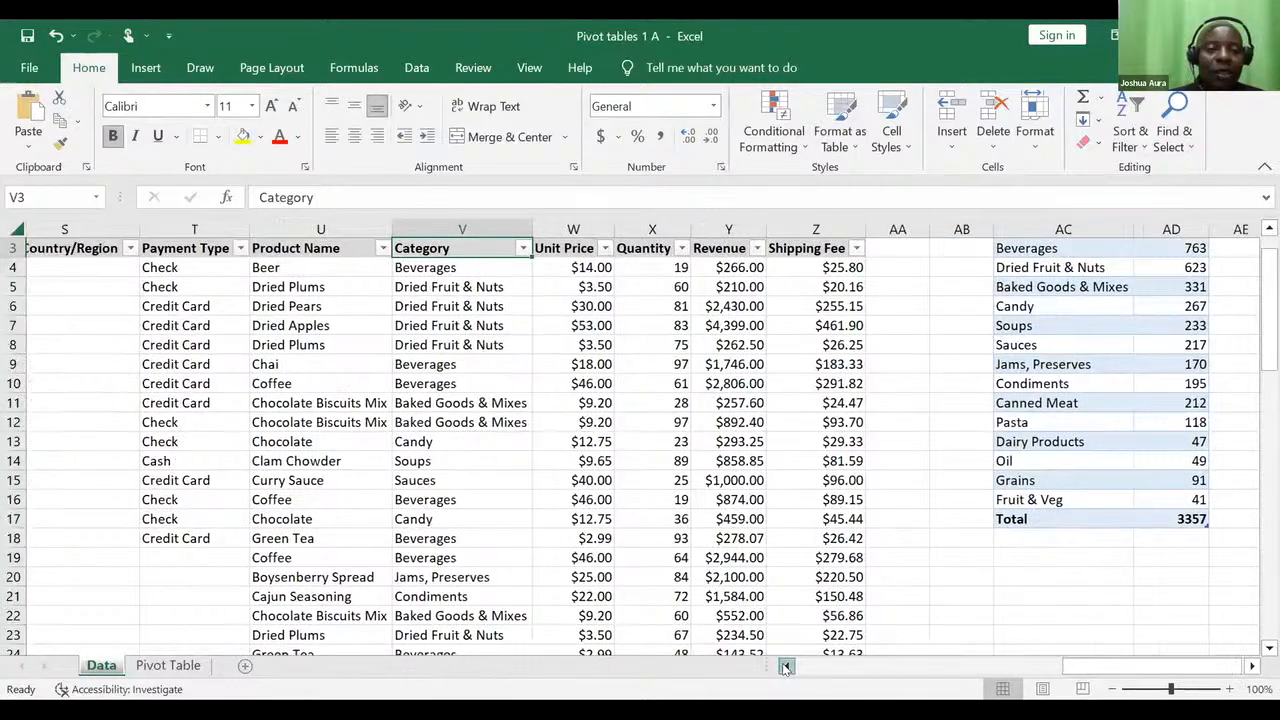
pyautogui.click(786, 666)
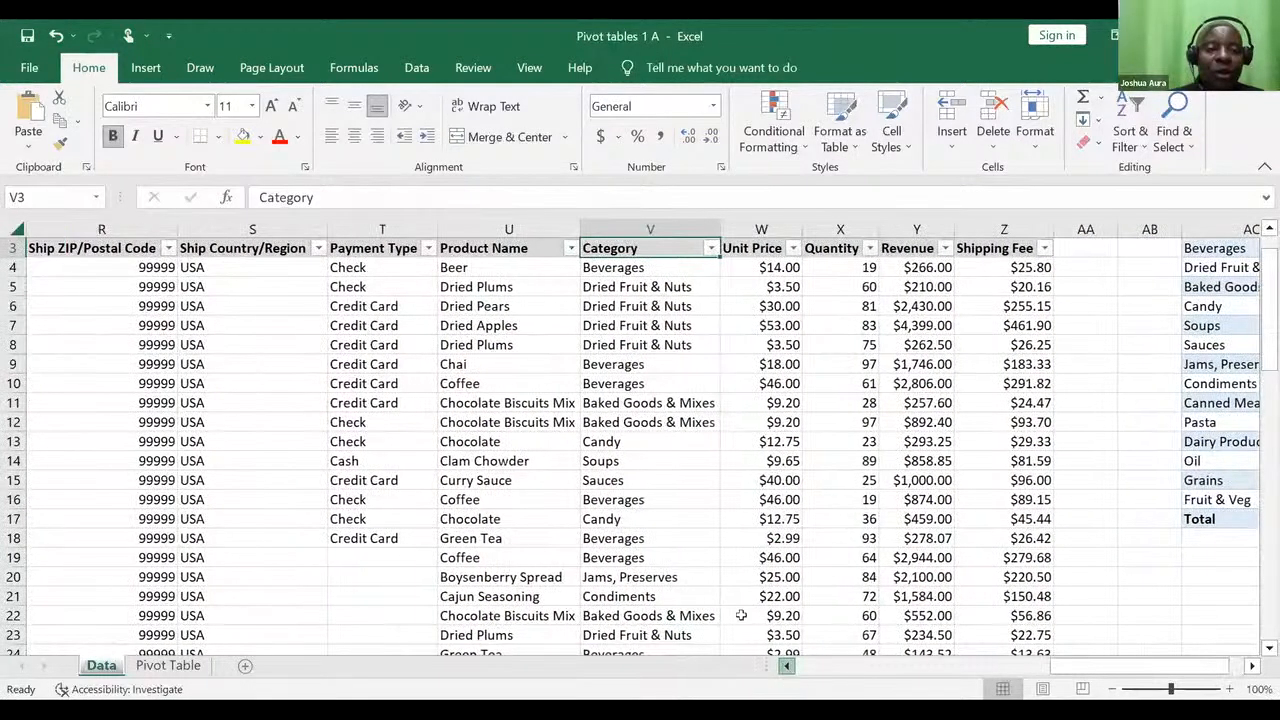
pyautogui.hscroll(-1, 631, 329)
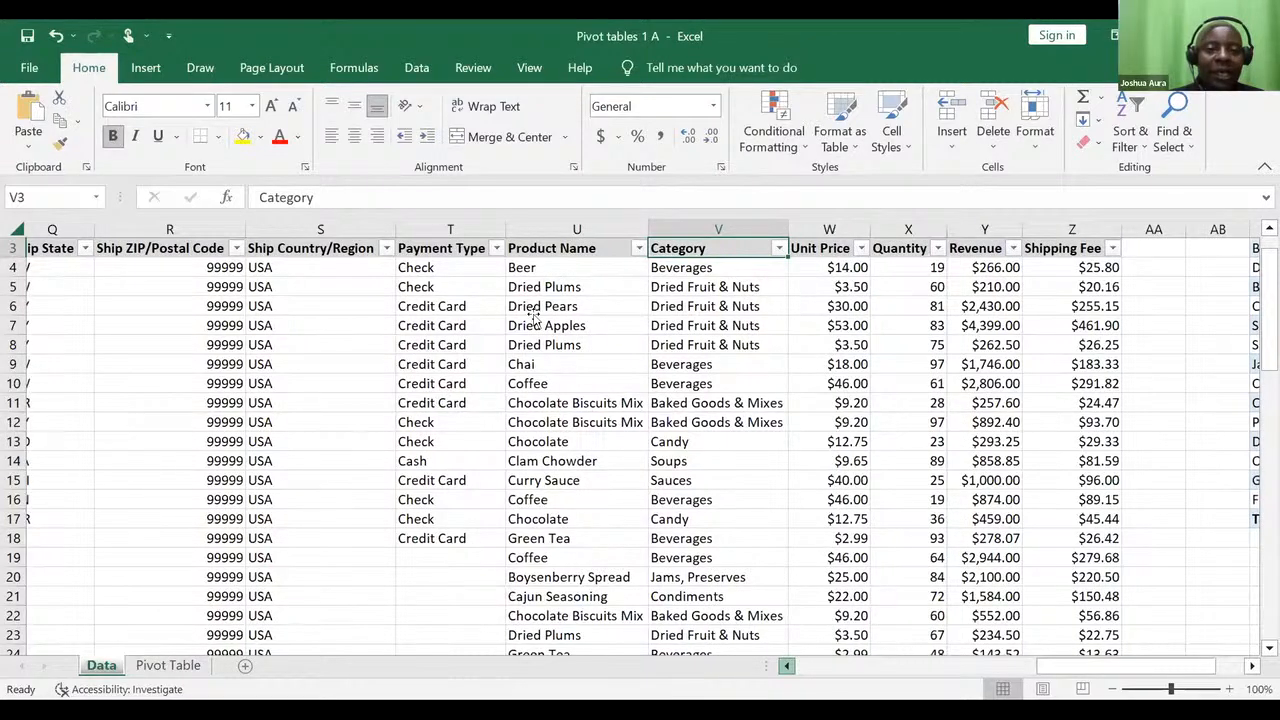
pyautogui.hscroll(-3, 533, 313)
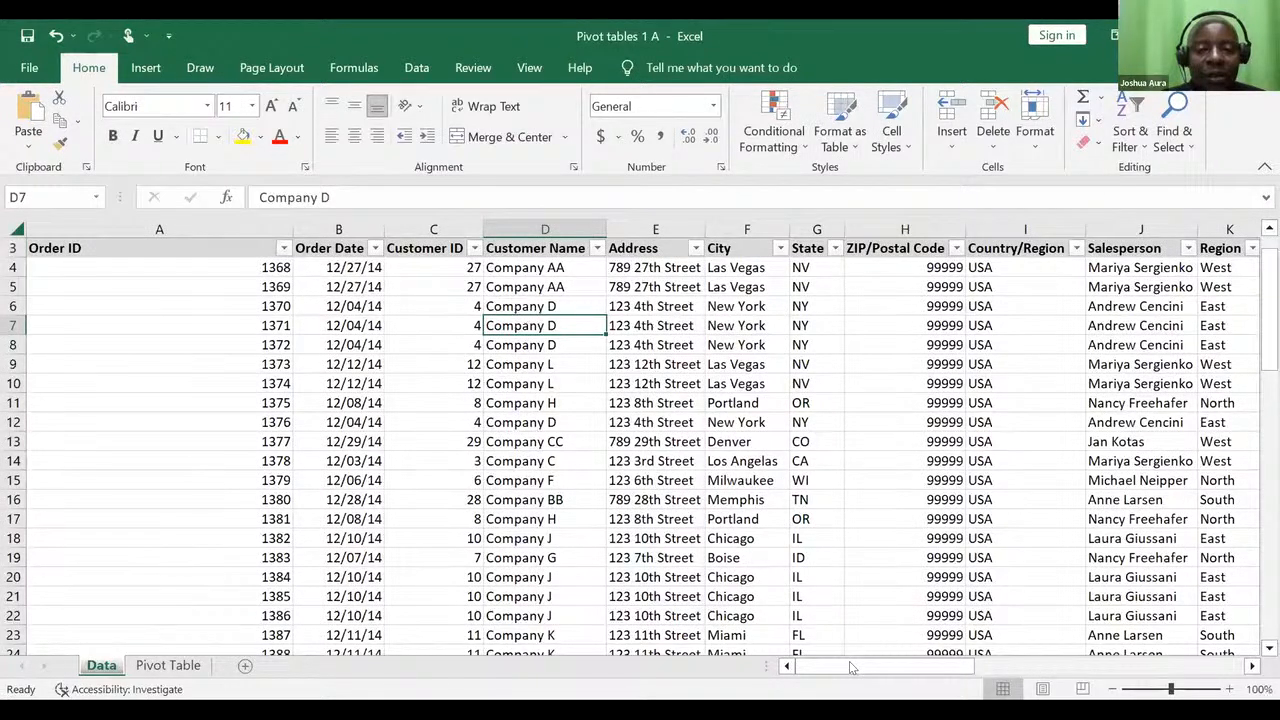
pyautogui.hotkey('ctrl', 'Down')
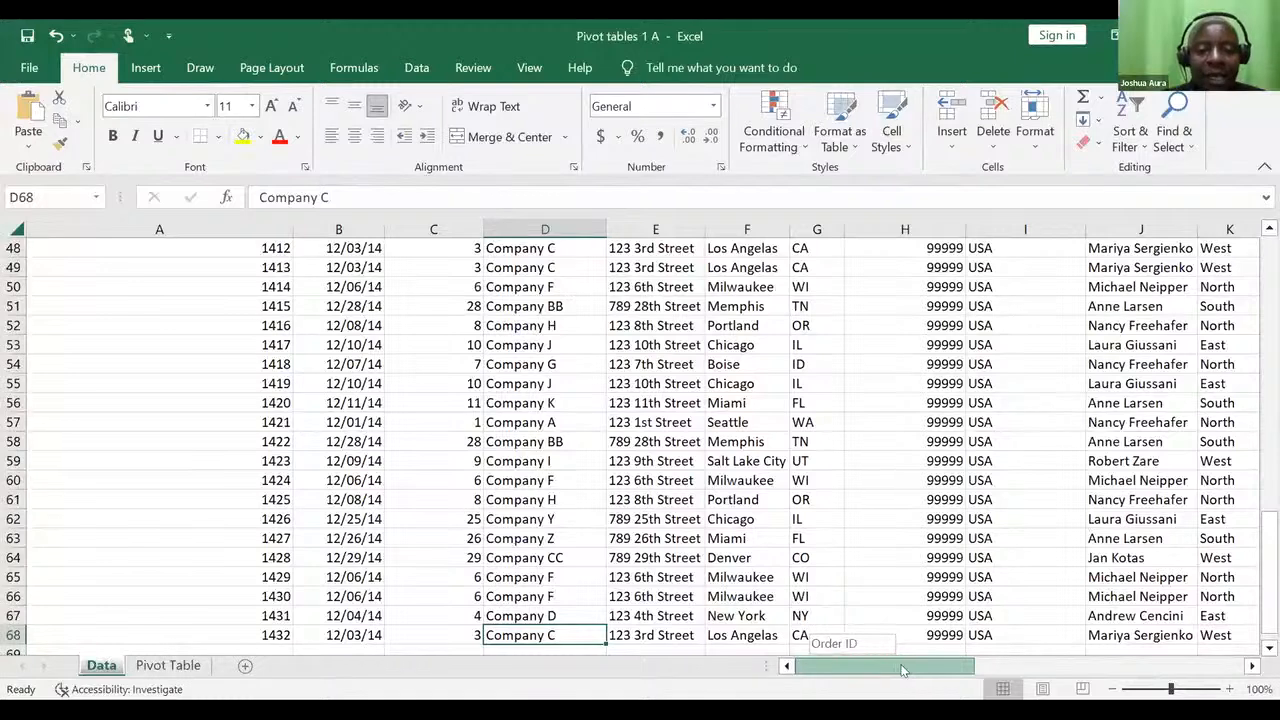
pyautogui.moveTo(910, 668); pyautogui.dragTo(927, 667)
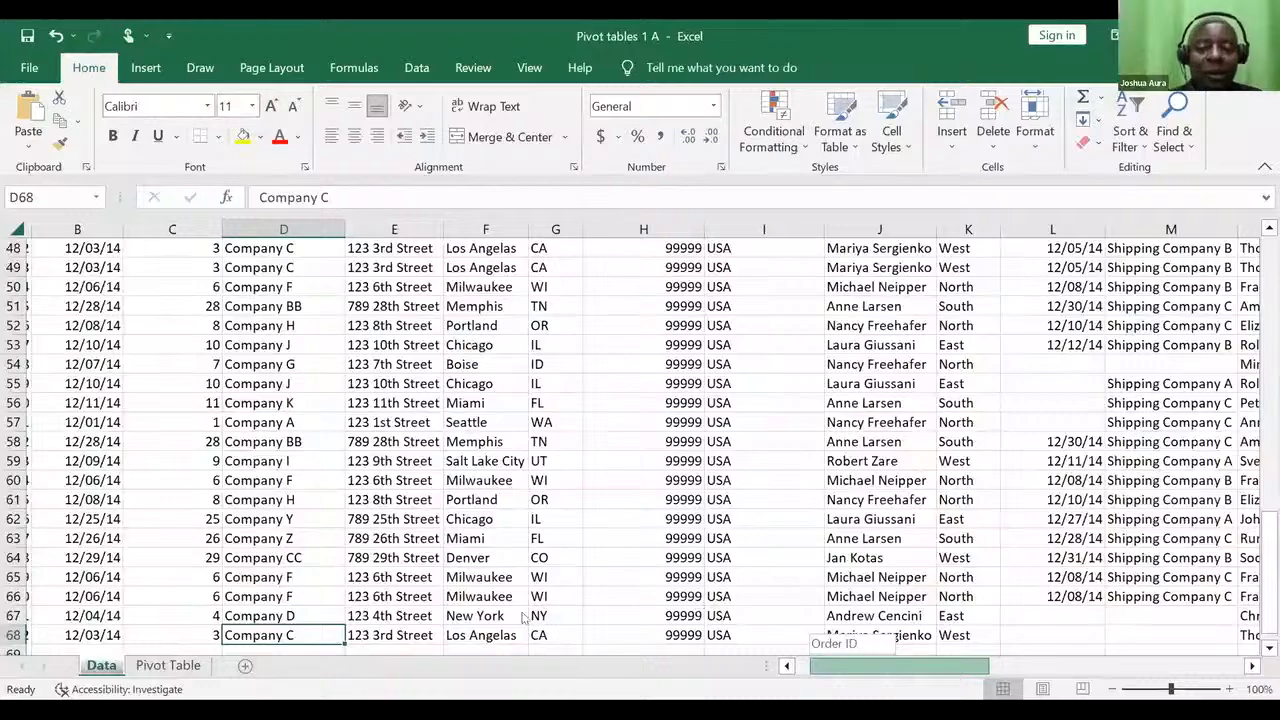
pyautogui.moveTo(938, 665); pyautogui.dragTo(993, 667)
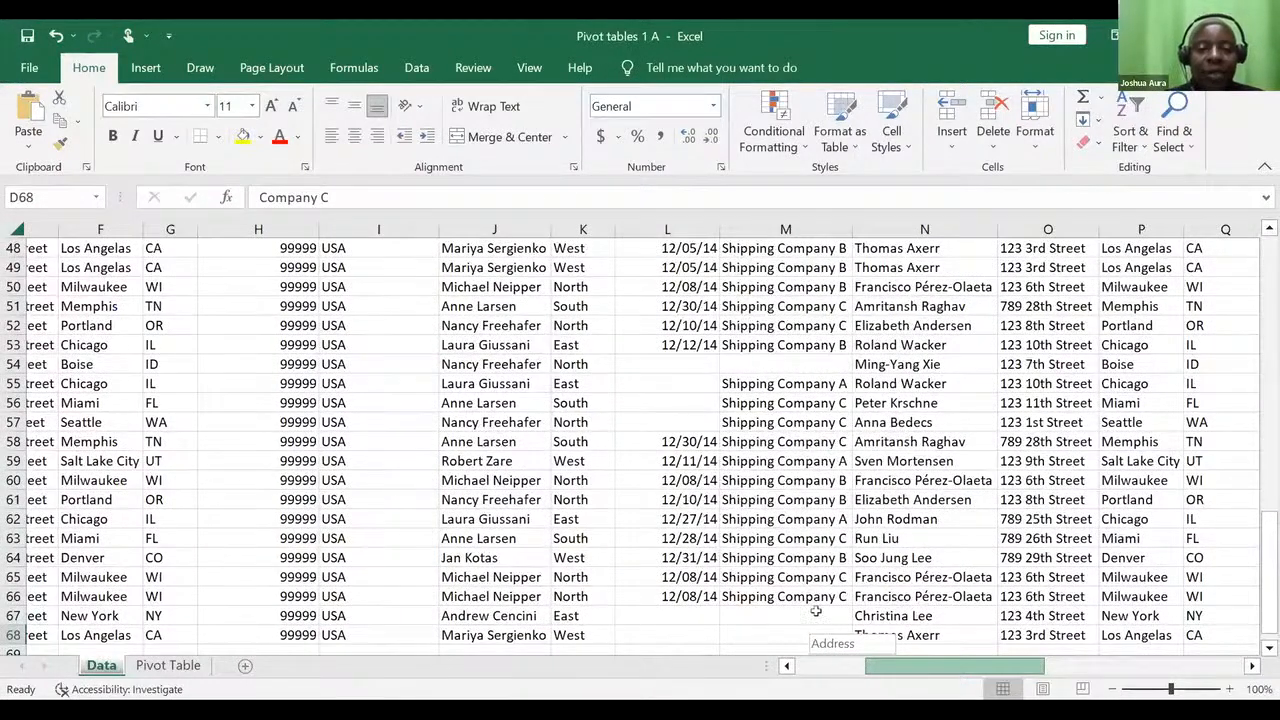
pyautogui.hotkey('ctrl', 'Right')
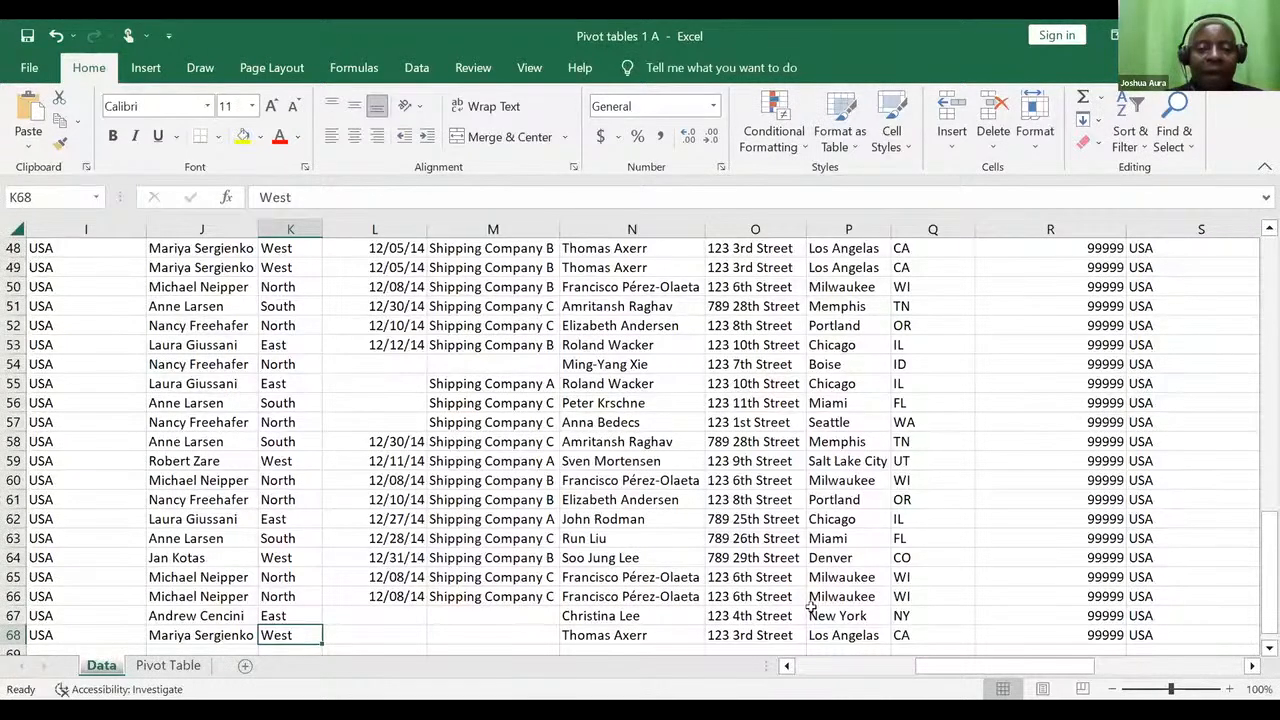
pyautogui.hotkey('ctrl', 'Down')
pyautogui.hotkey('ctrl', 'Up')
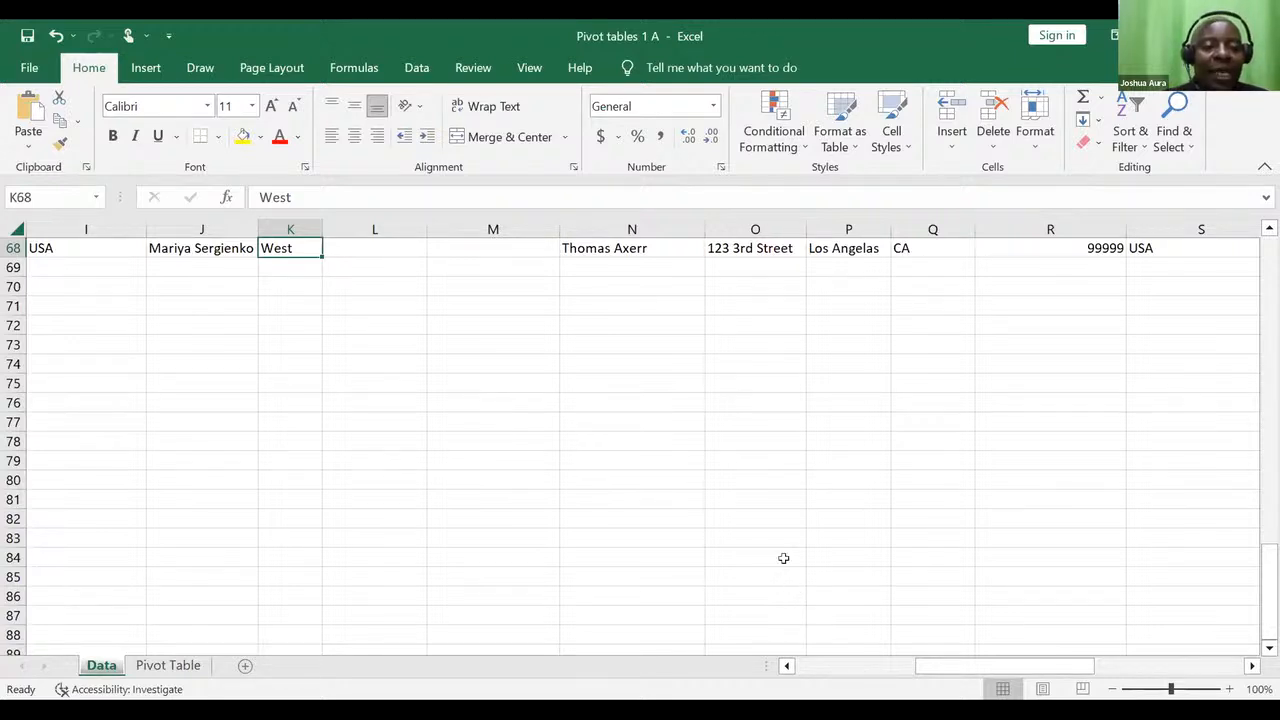
# - Enter J69 in cell I69 beneath the last order record, and clear the contents of row 69
pyautogui.click(11, 266)
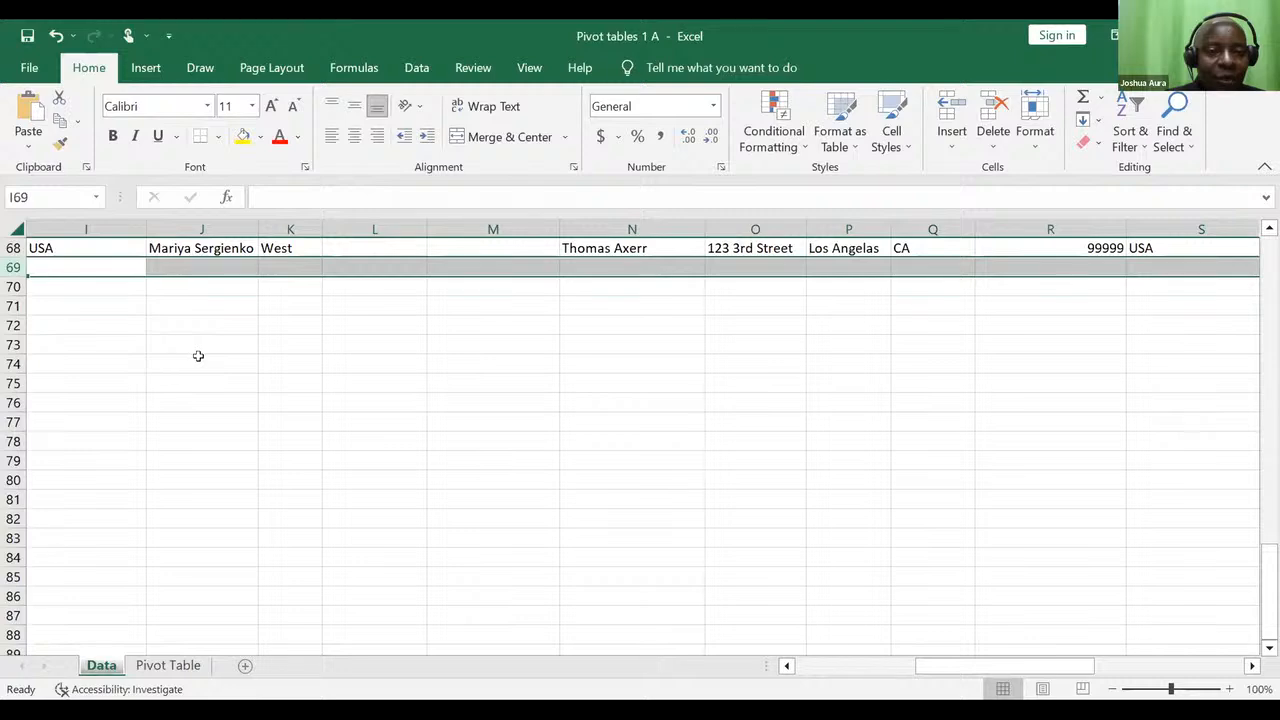
pyautogui.scroll(3, 190, 400)
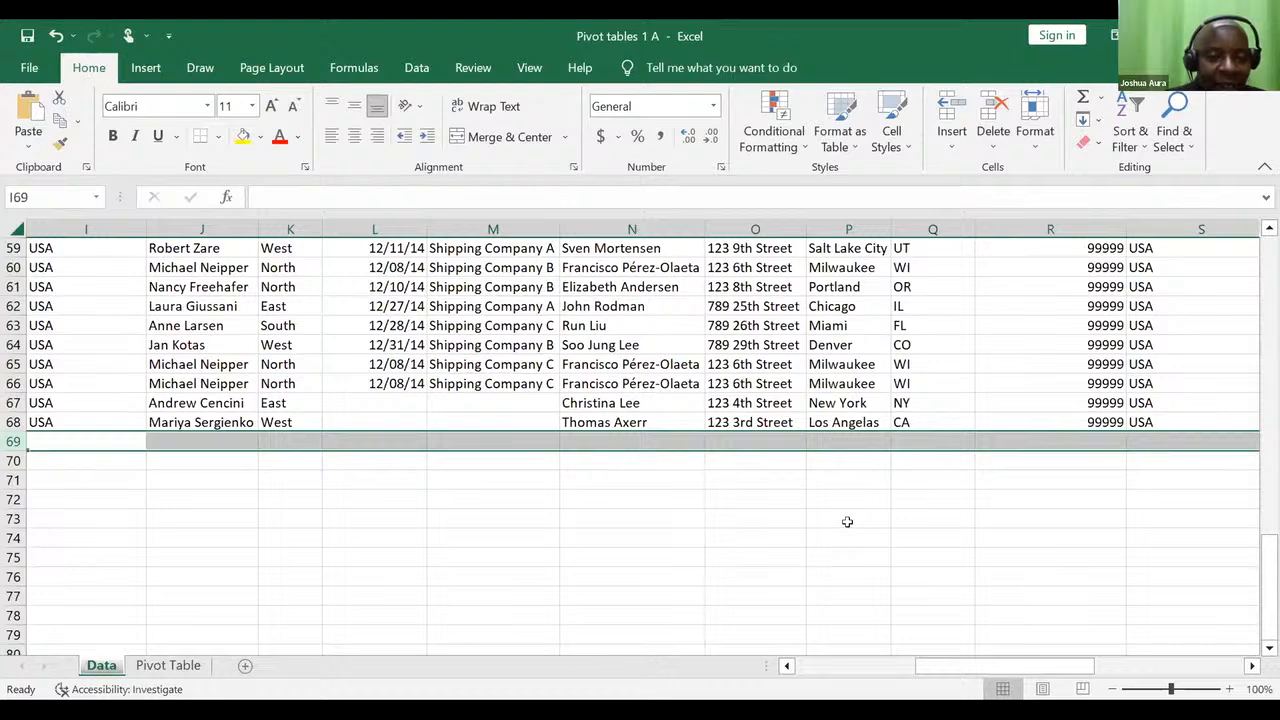
pyautogui.scroll(1, 847, 521)
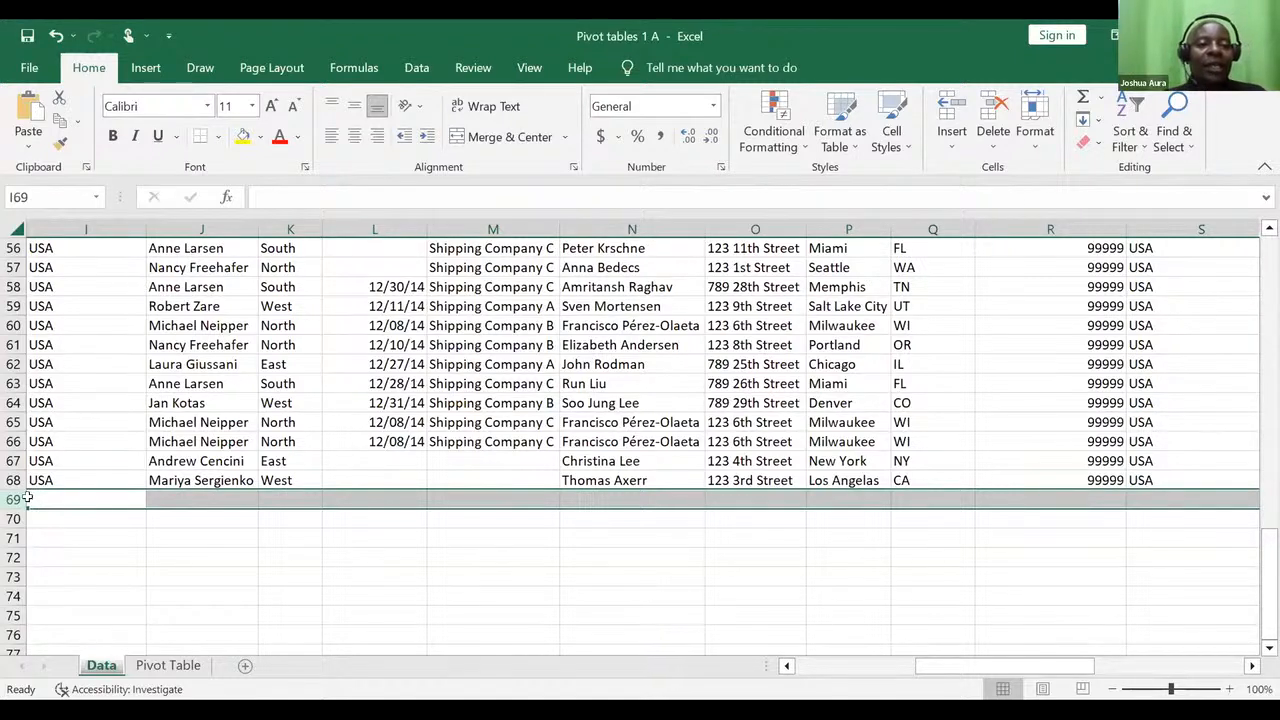
pyautogui.click(92, 508)
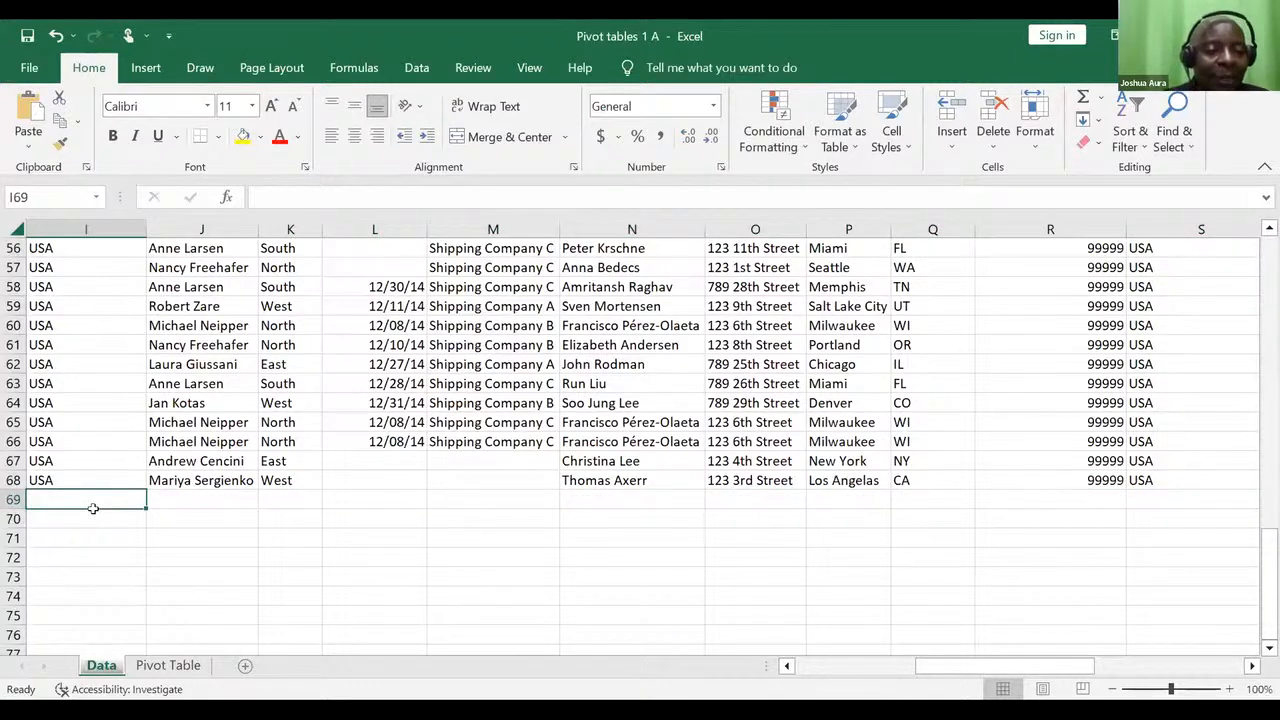
pyautogui.write('J69')
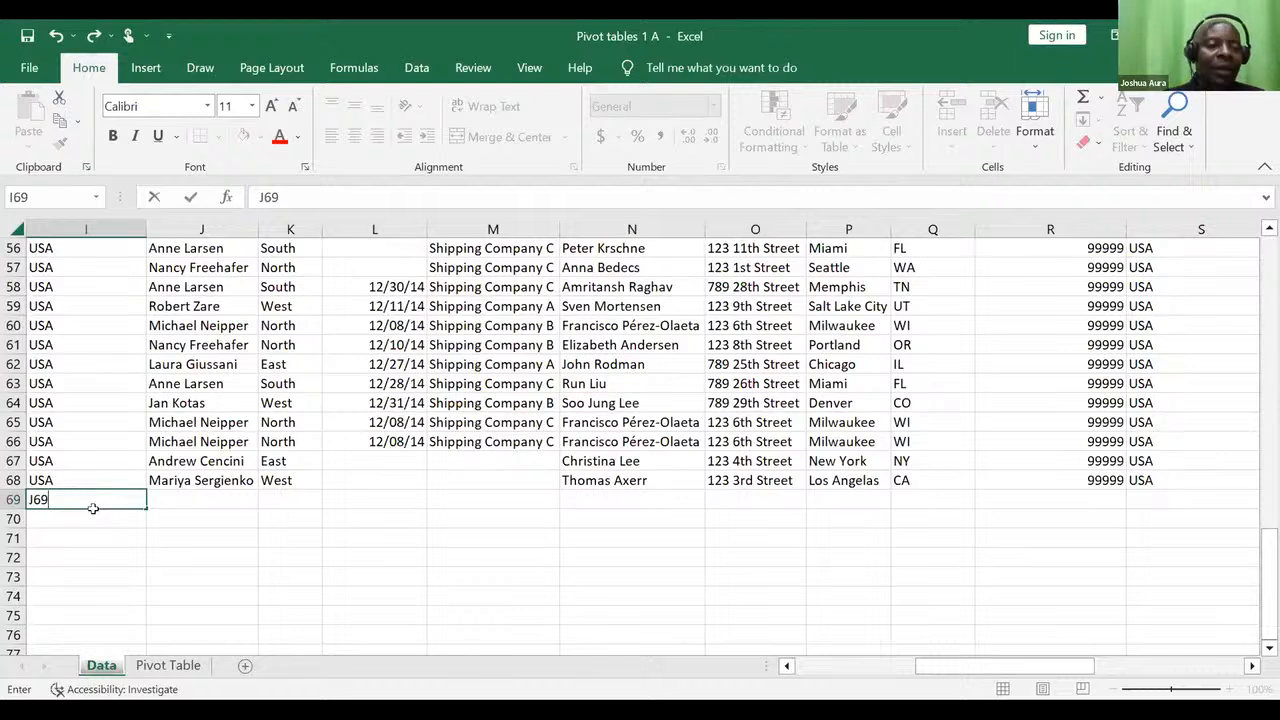
pyautogui.press('Return')
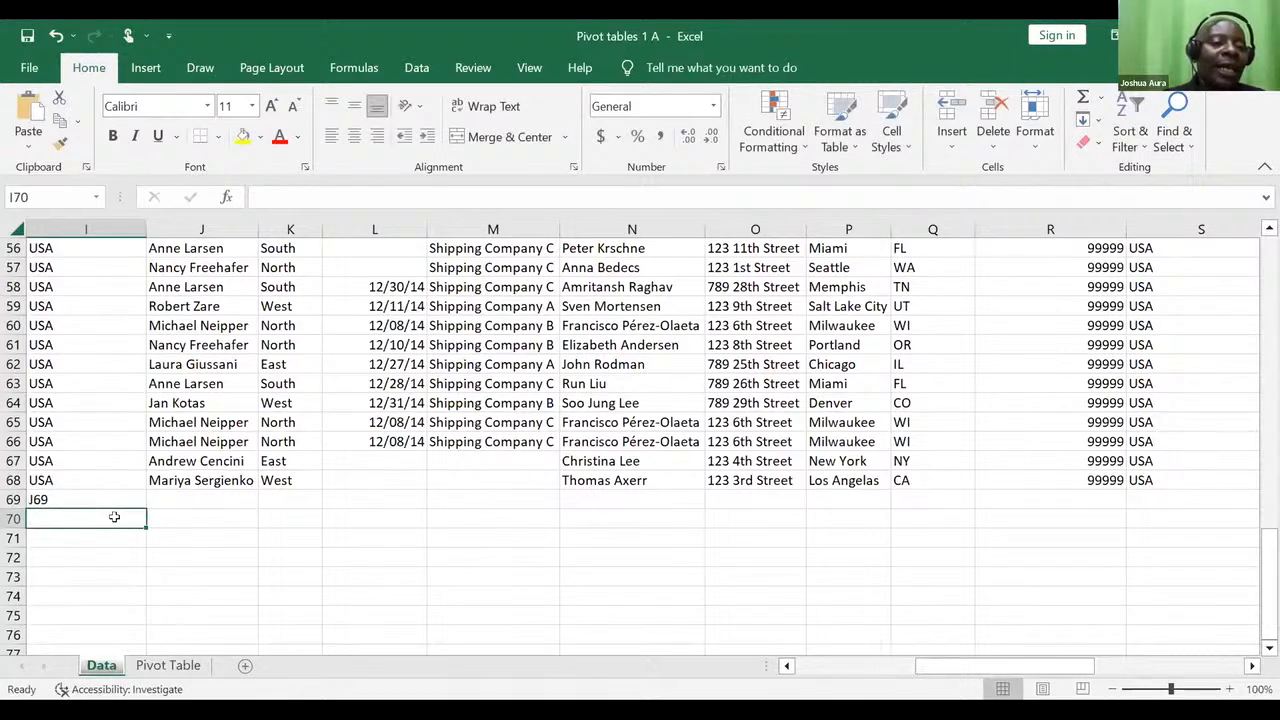
pyautogui.click(13, 499)
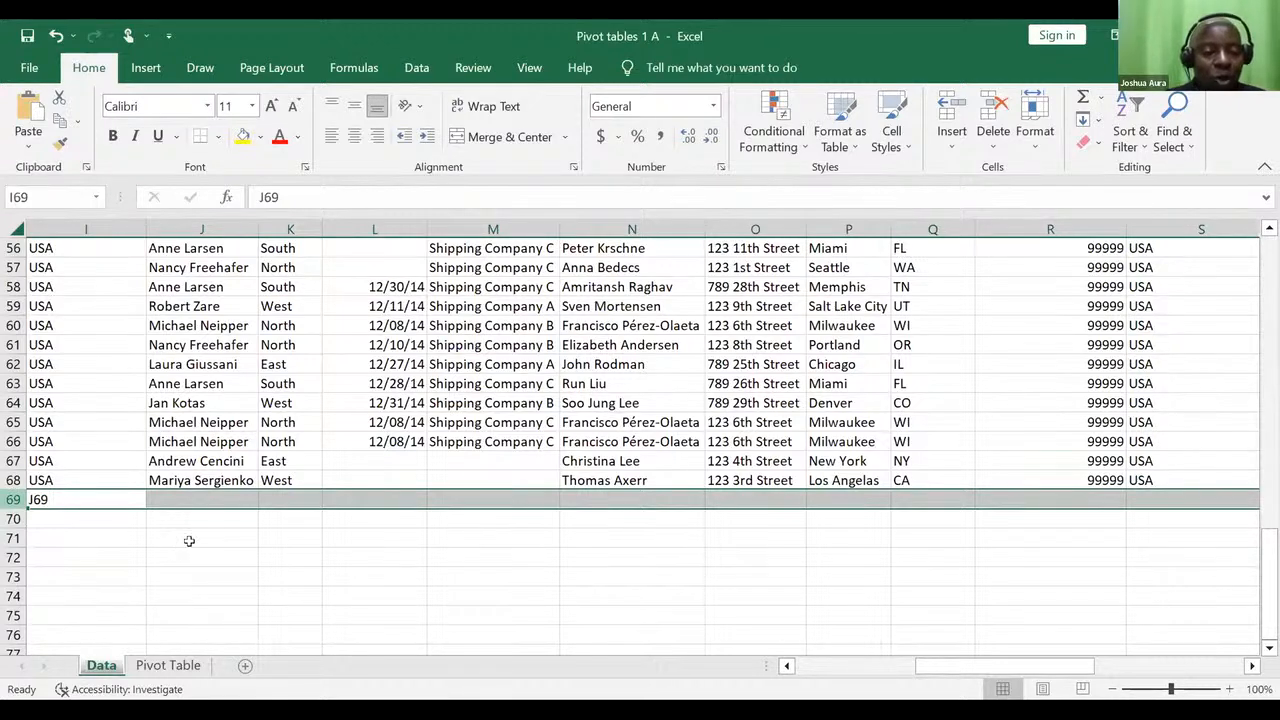
pyautogui.press('Delete')
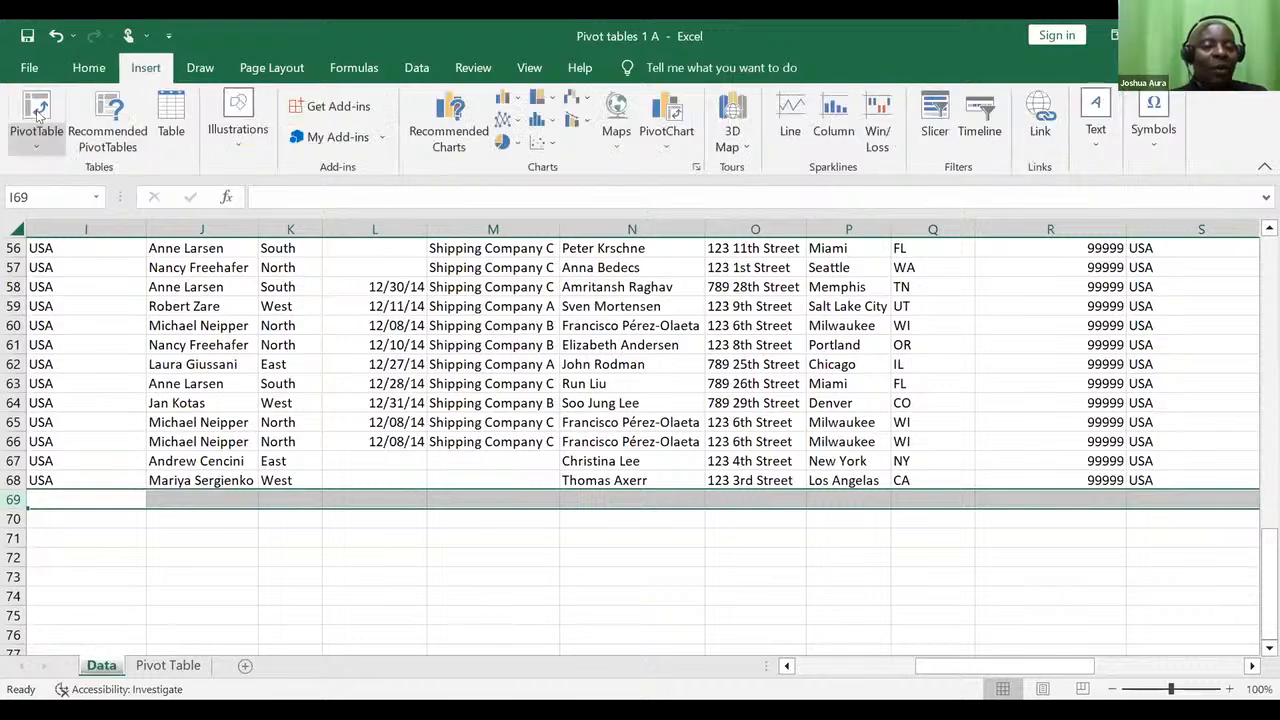
# - Refresh the category PivotTable on the Pivot Table sheet from the current Data records
pyautogui.click(39, 115)
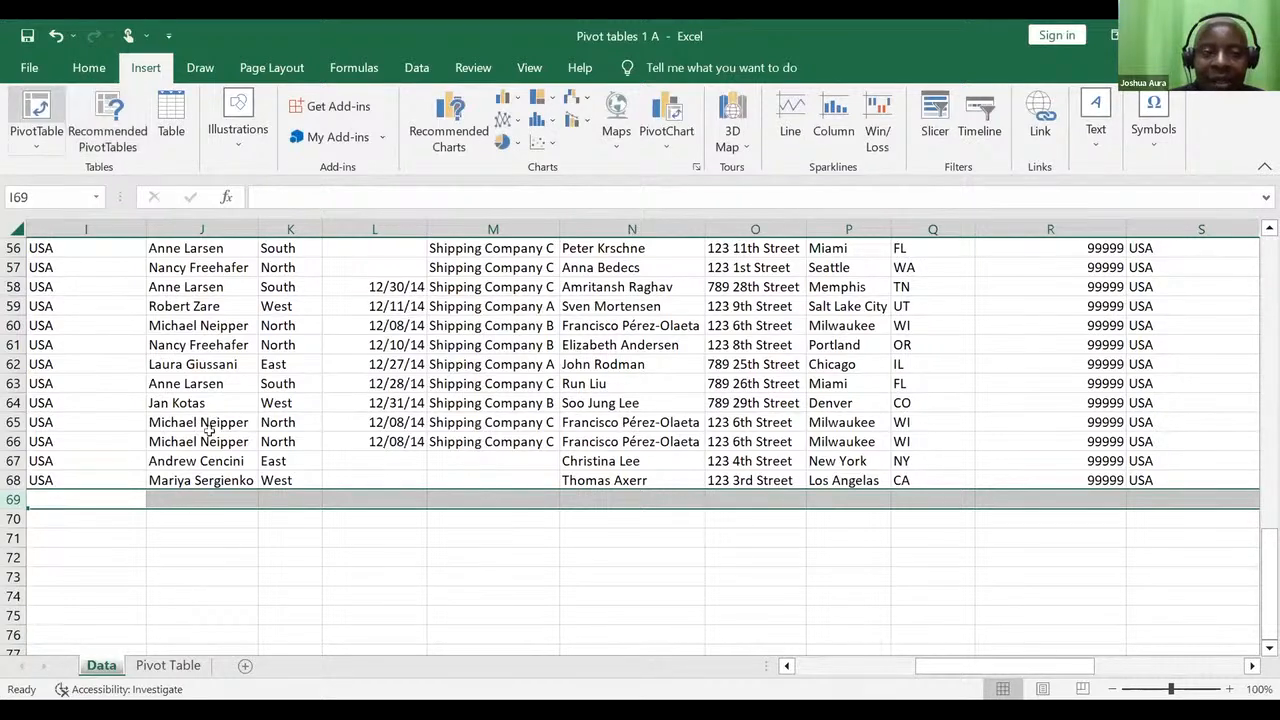
pyautogui.click(168, 665)
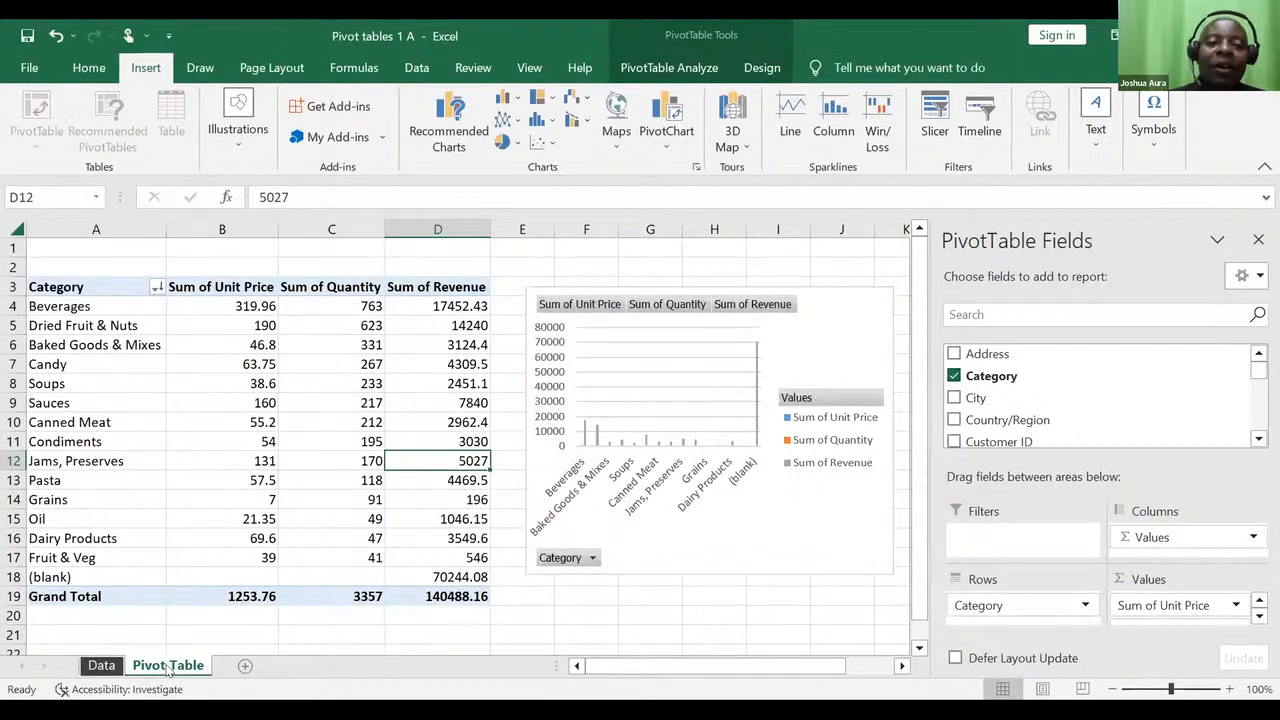
pyautogui.rightClick(653, 371)
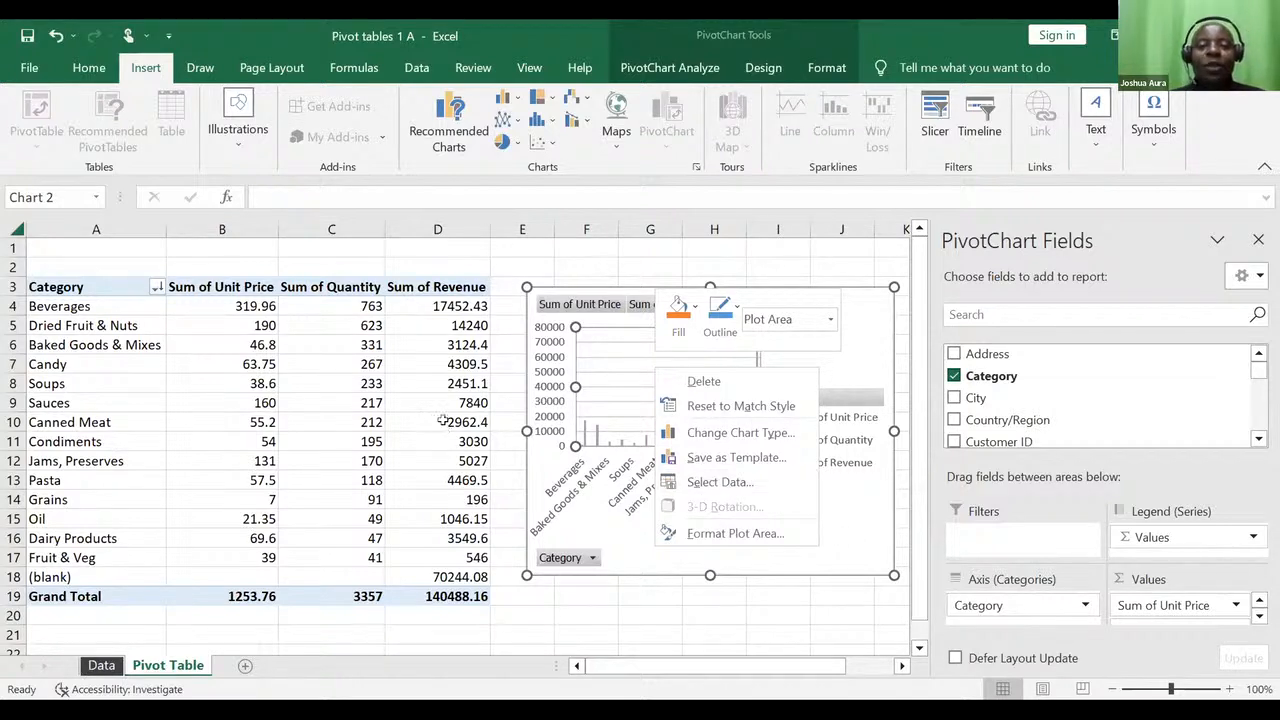
pyautogui.click(350, 420)
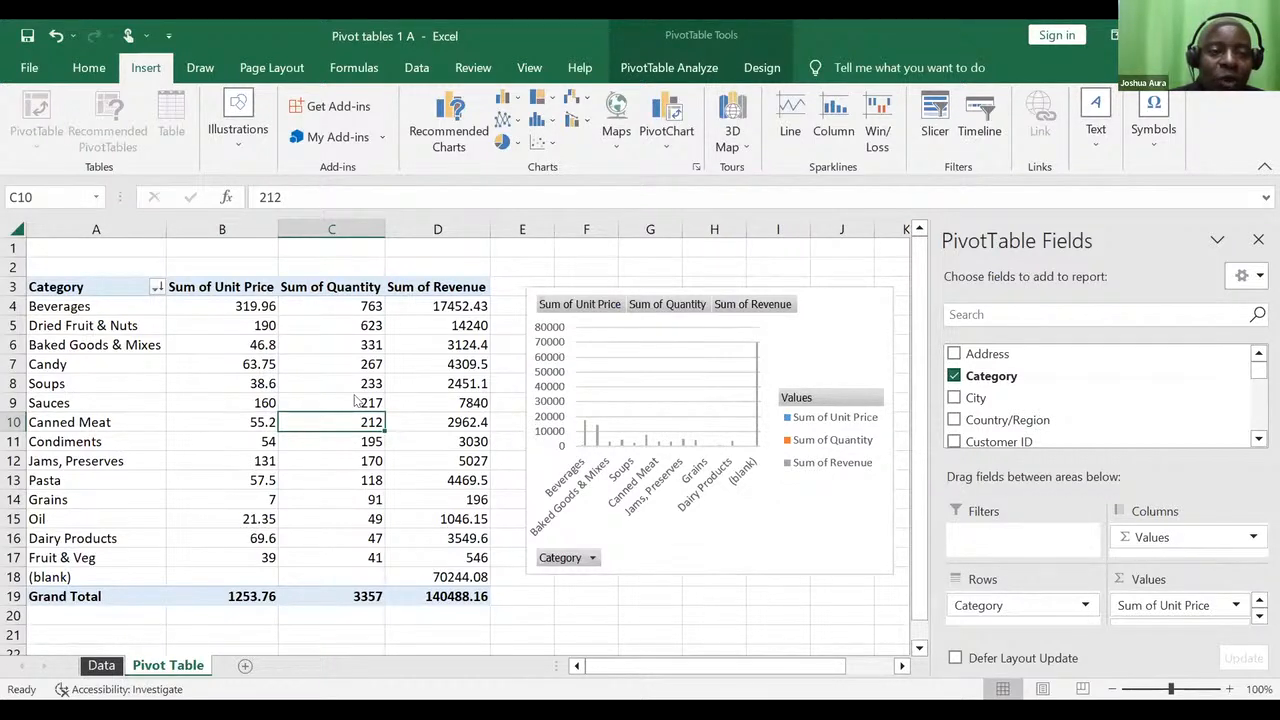
pyautogui.rightClick(357, 402)
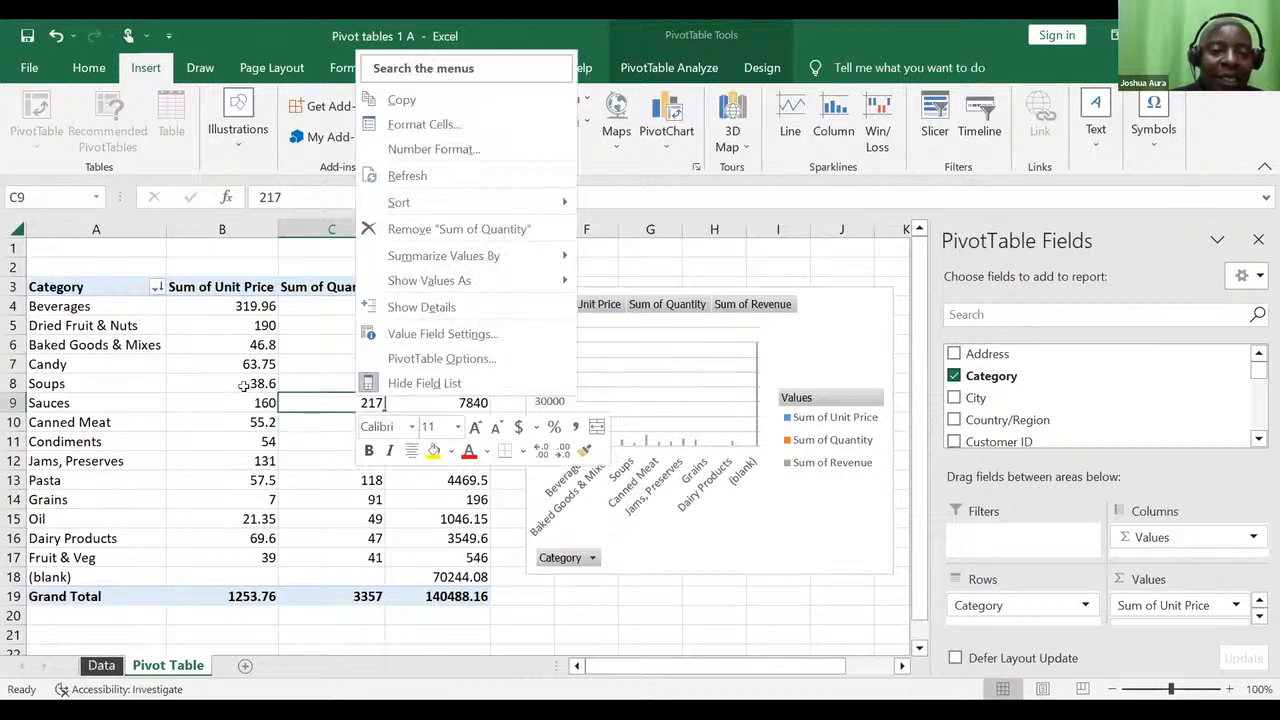
pyautogui.click(257, 366)
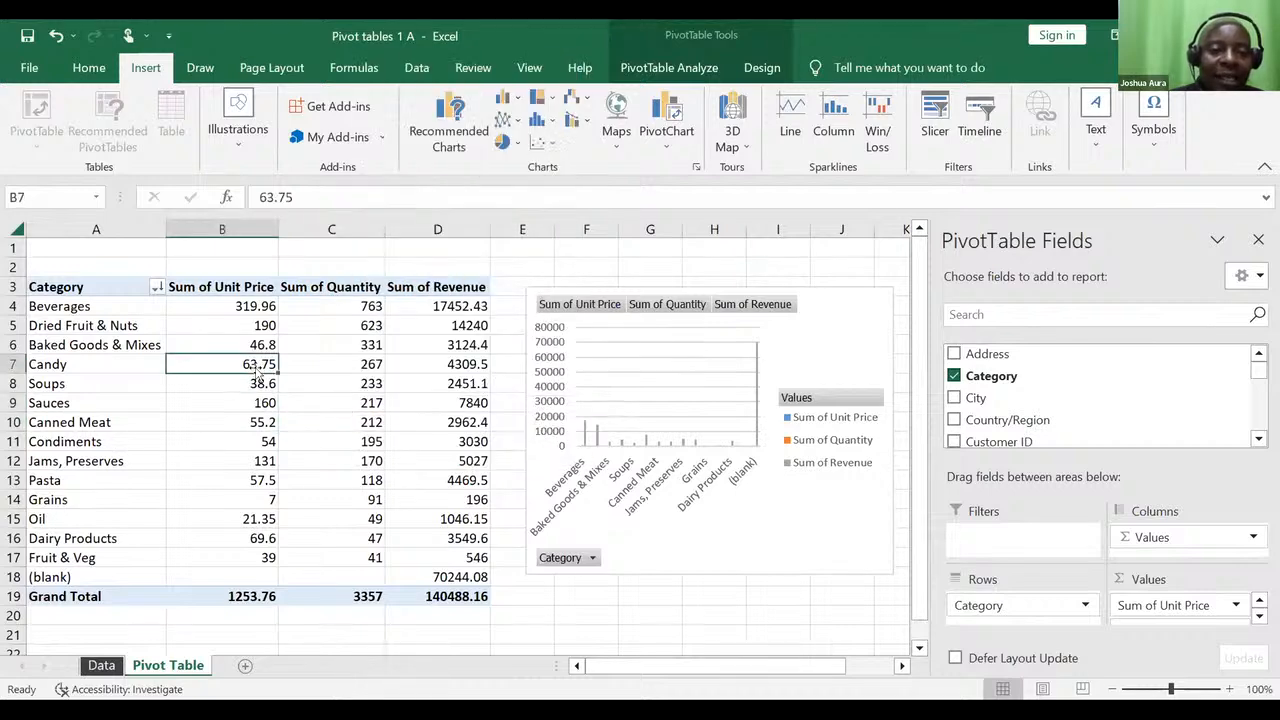
pyautogui.rightClick(259, 366)
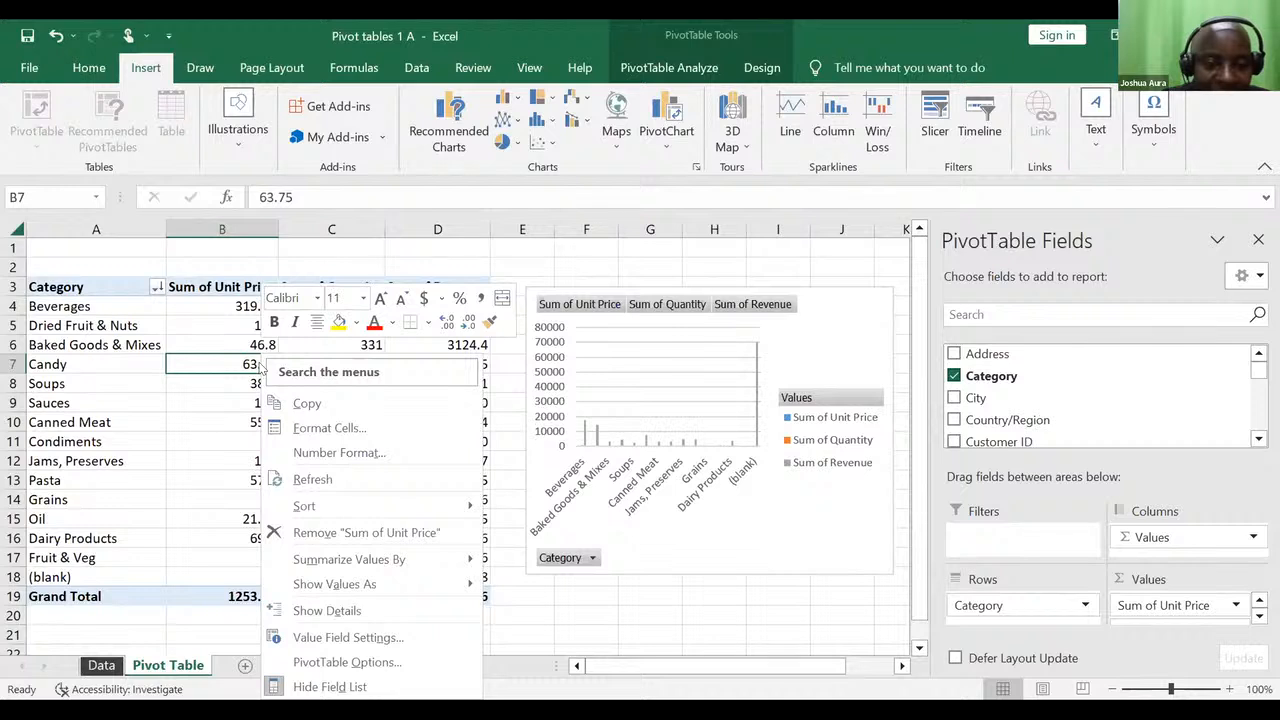
pyautogui.click(312, 479)
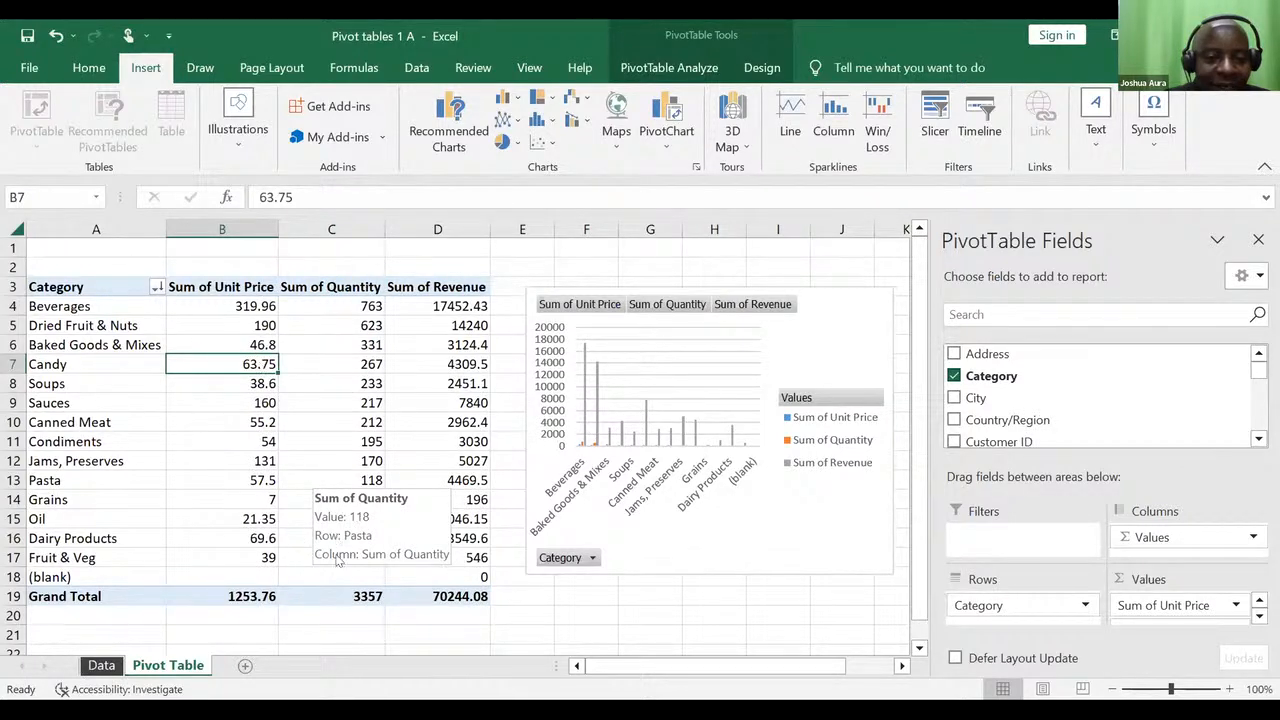
# - Refresh the category summary and its PivotChart once more from the source data
pyautogui.rightClick(263, 361)
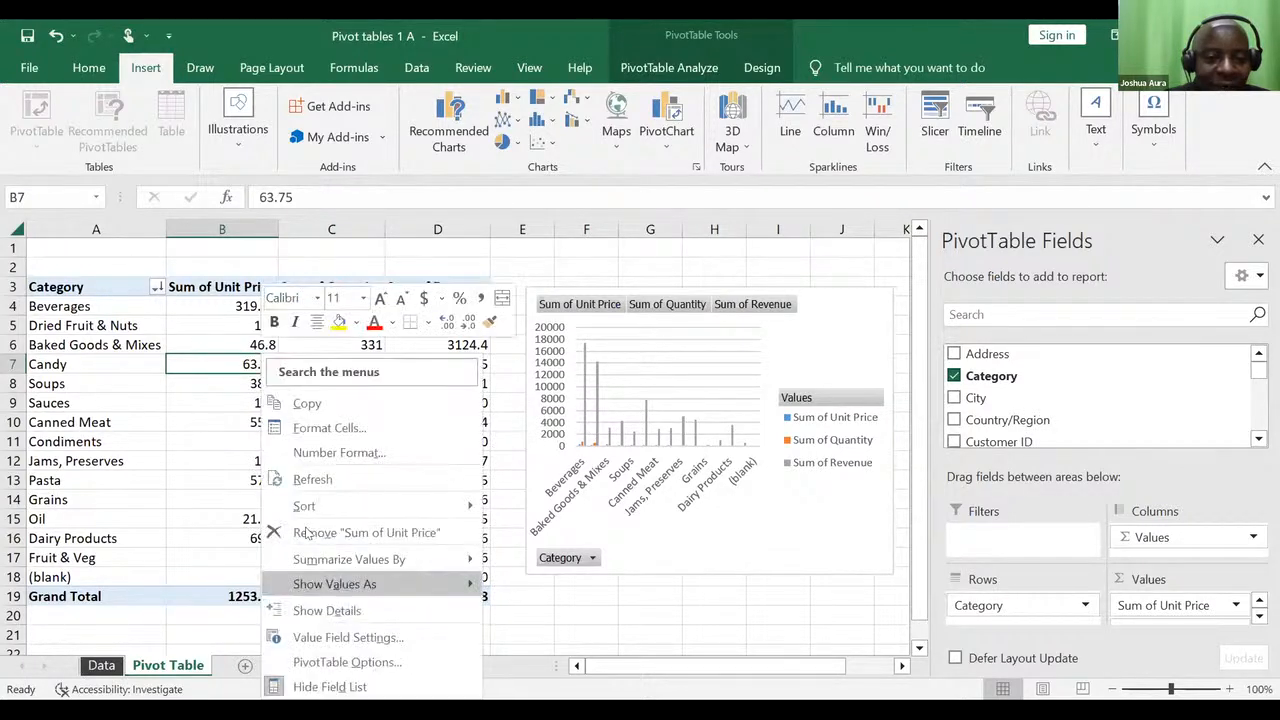
pyautogui.click(287, 481)
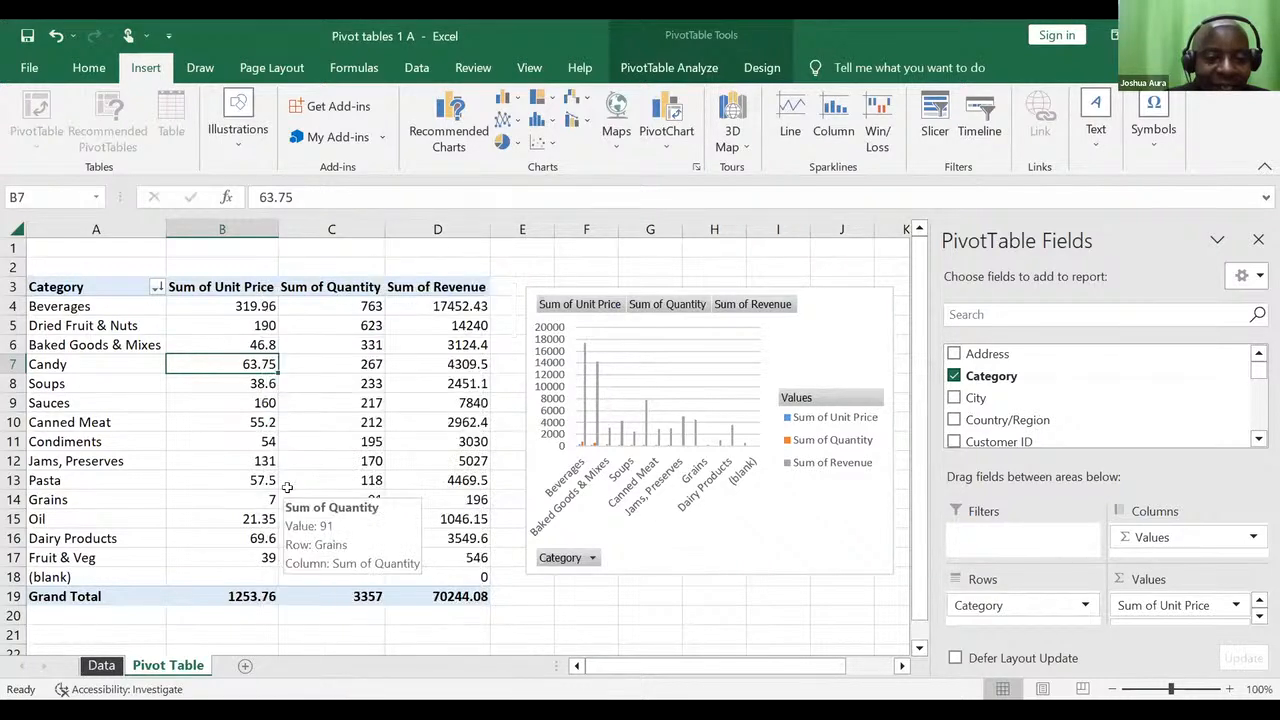
pyautogui.click(646, 421)
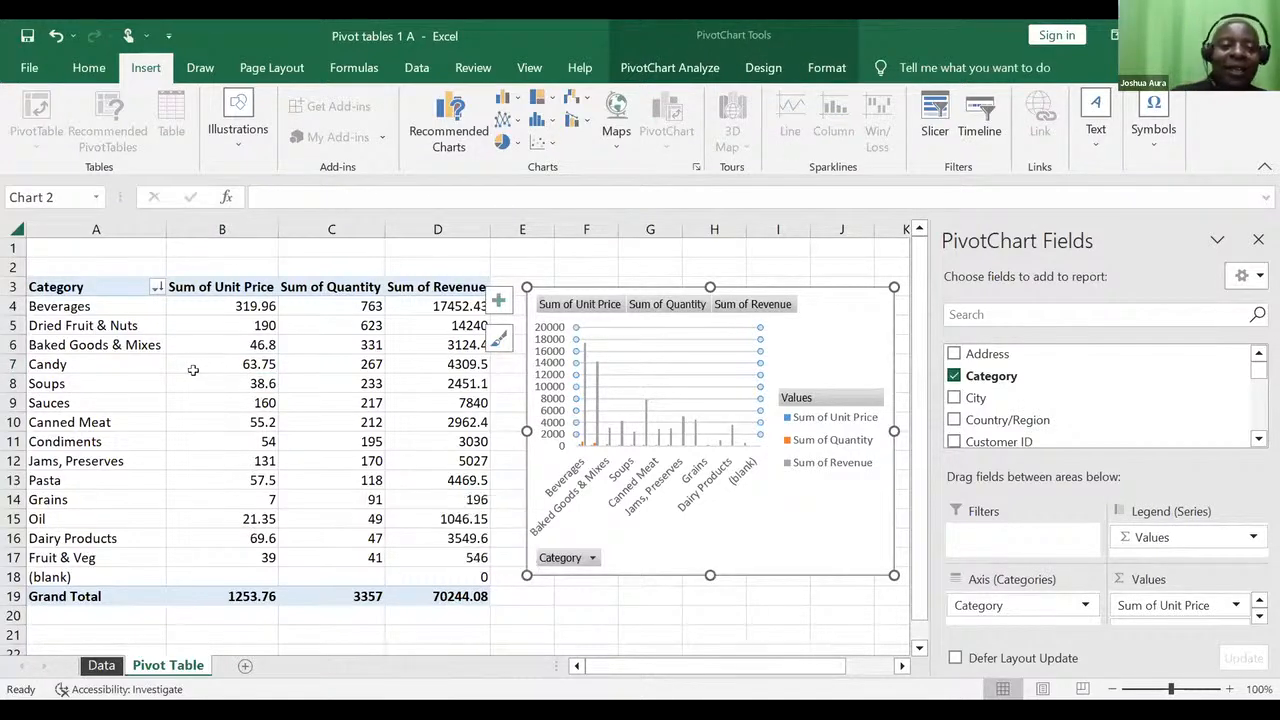
# - Examine the category PivotTable's Category, Sum of Unit Price and Sum of Quantity headers and several of their values
pyautogui.click(244, 322)
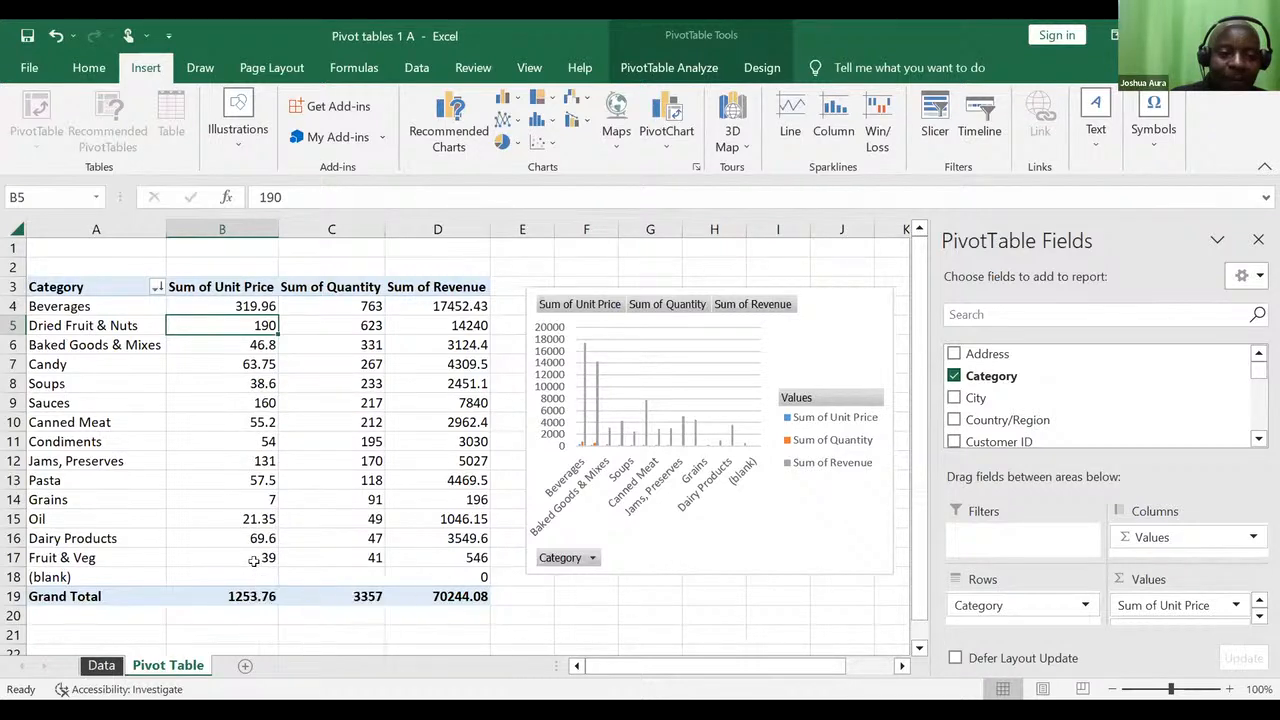
pyautogui.click(265, 422)
pyautogui.click(376, 362)
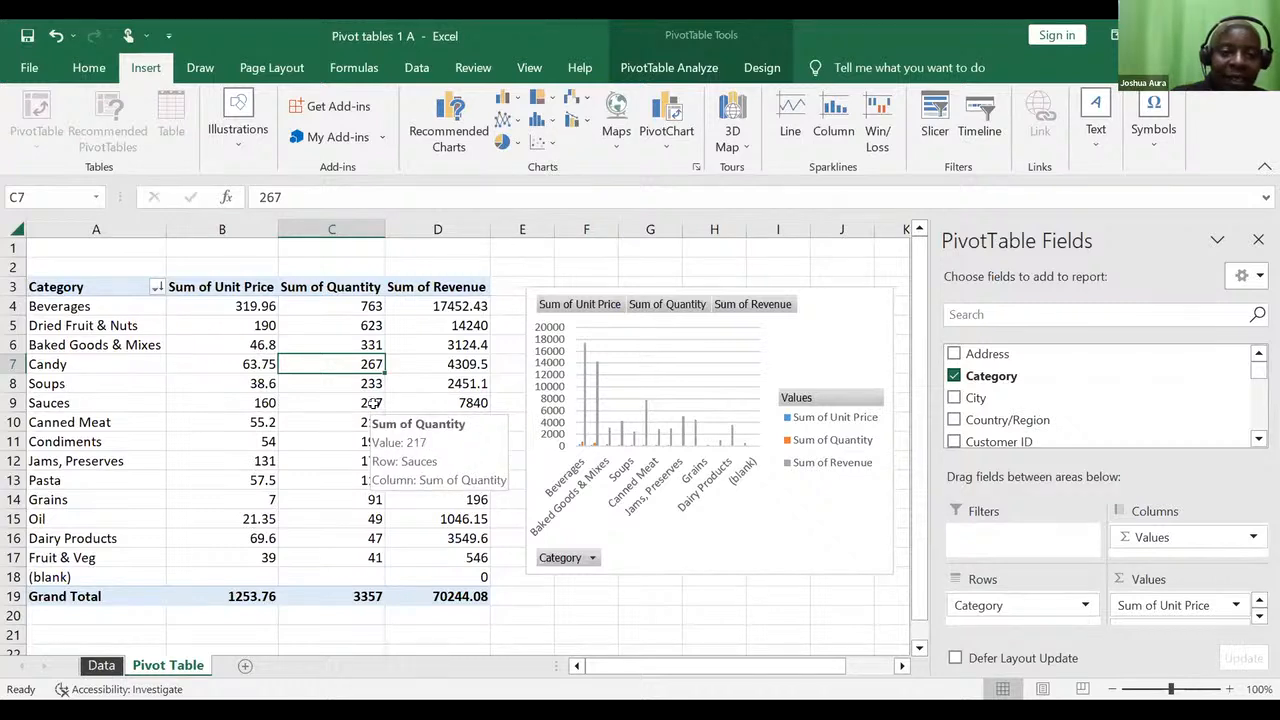
pyautogui.click(322, 287)
pyautogui.click(209, 287)
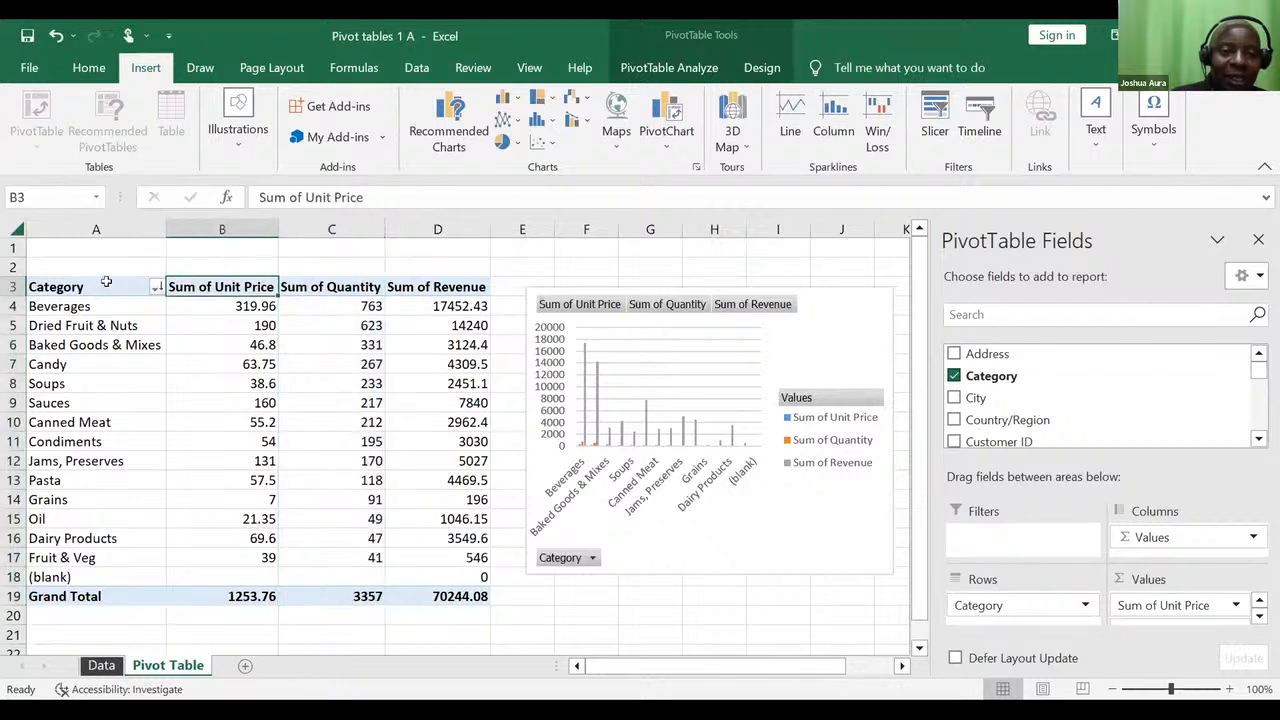
pyautogui.click(106, 285)
pyautogui.click(238, 311)
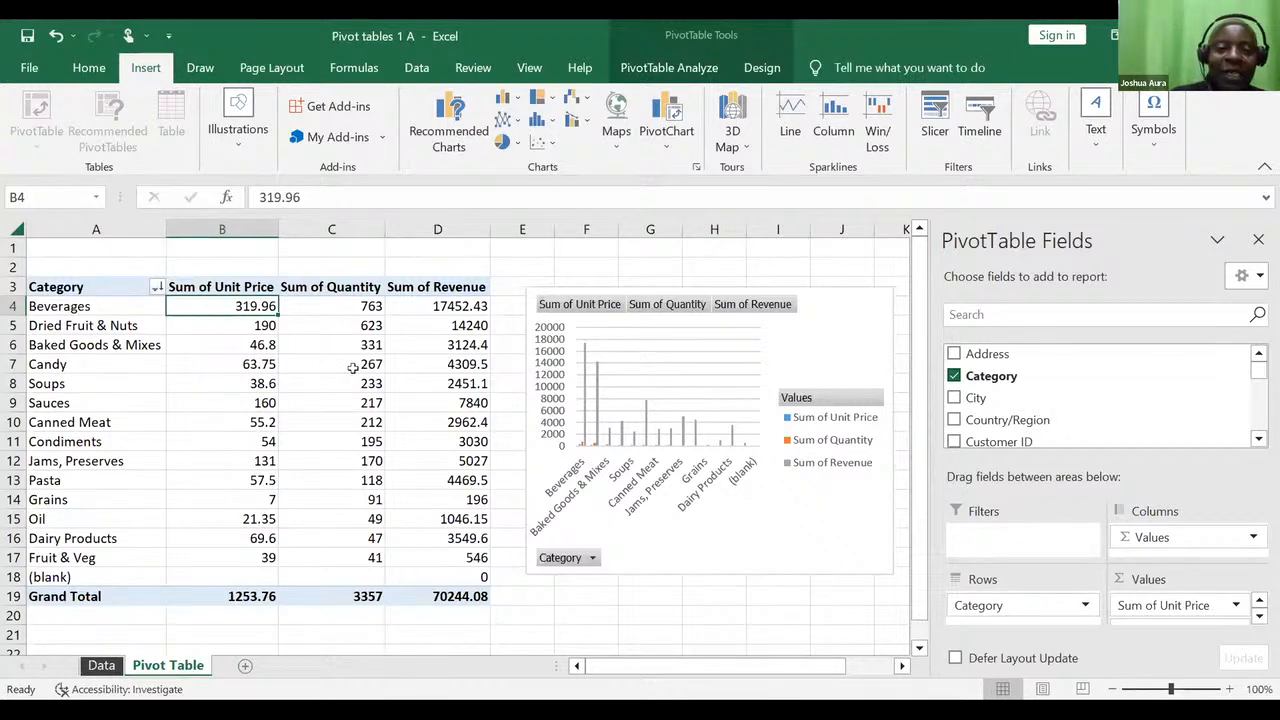
pyautogui.moveTo(353, 368)
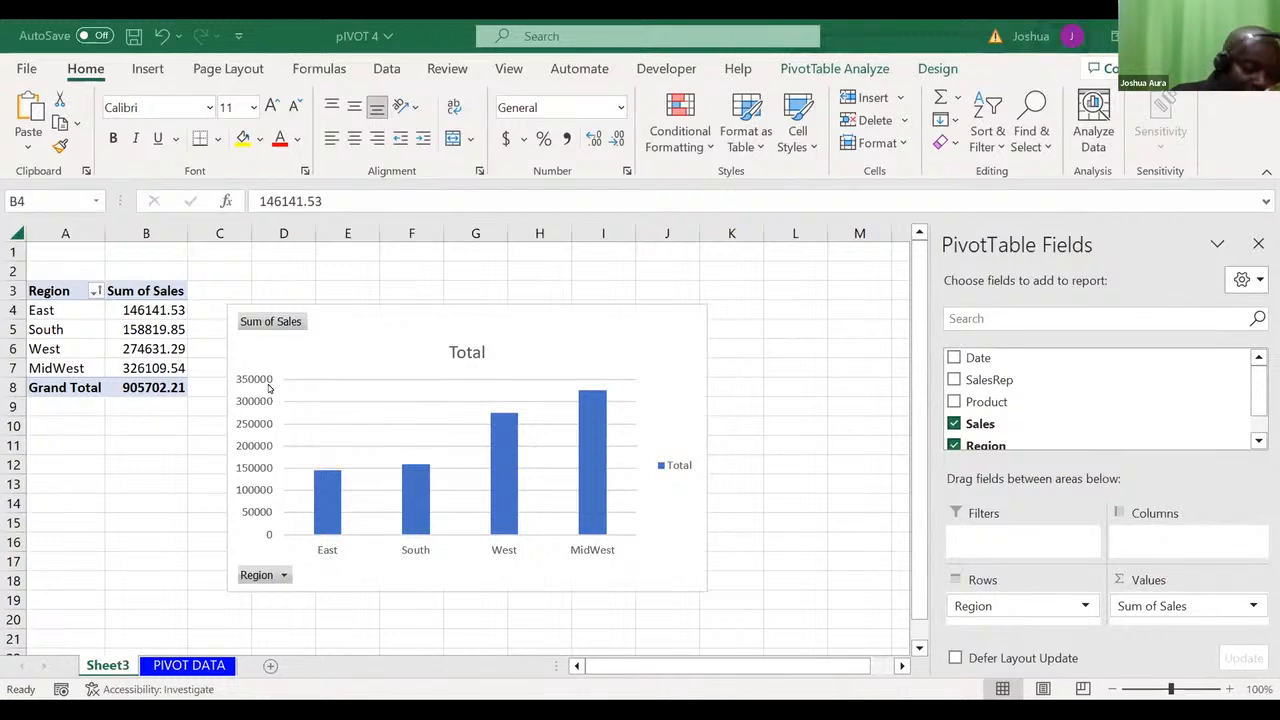
pyautogui.click(145, 312)
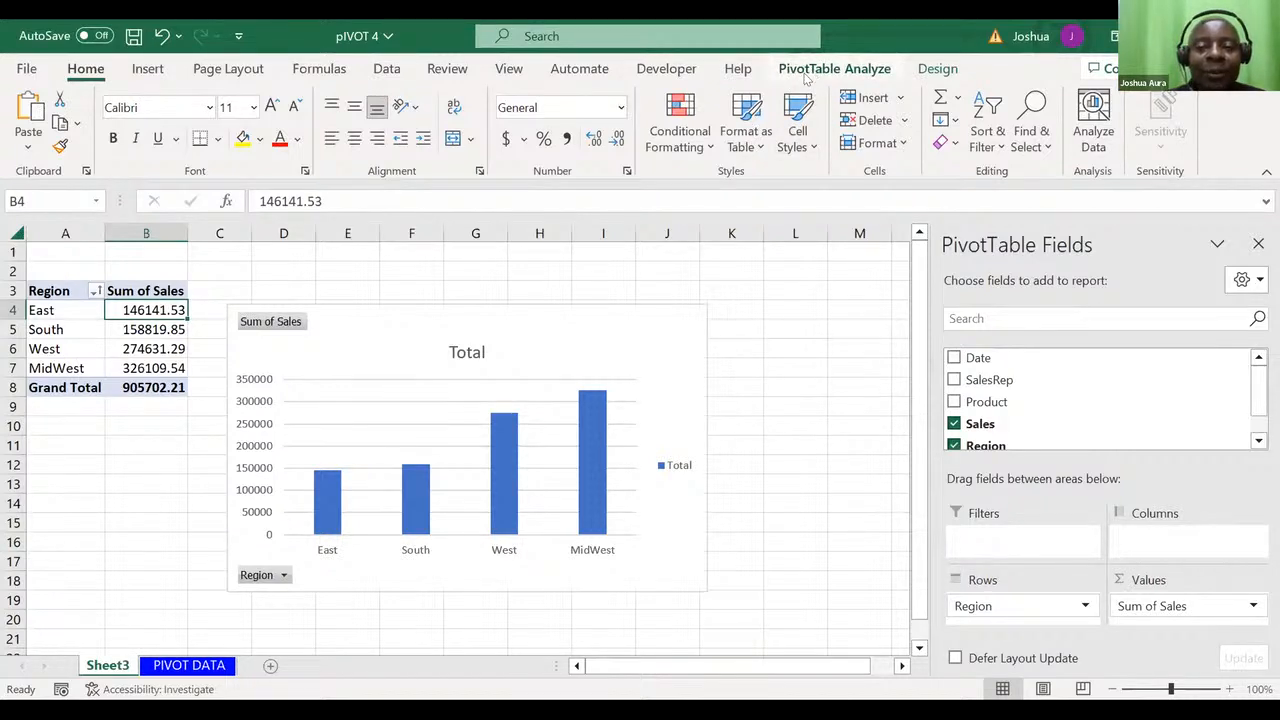
pyautogui.click(690, 590)
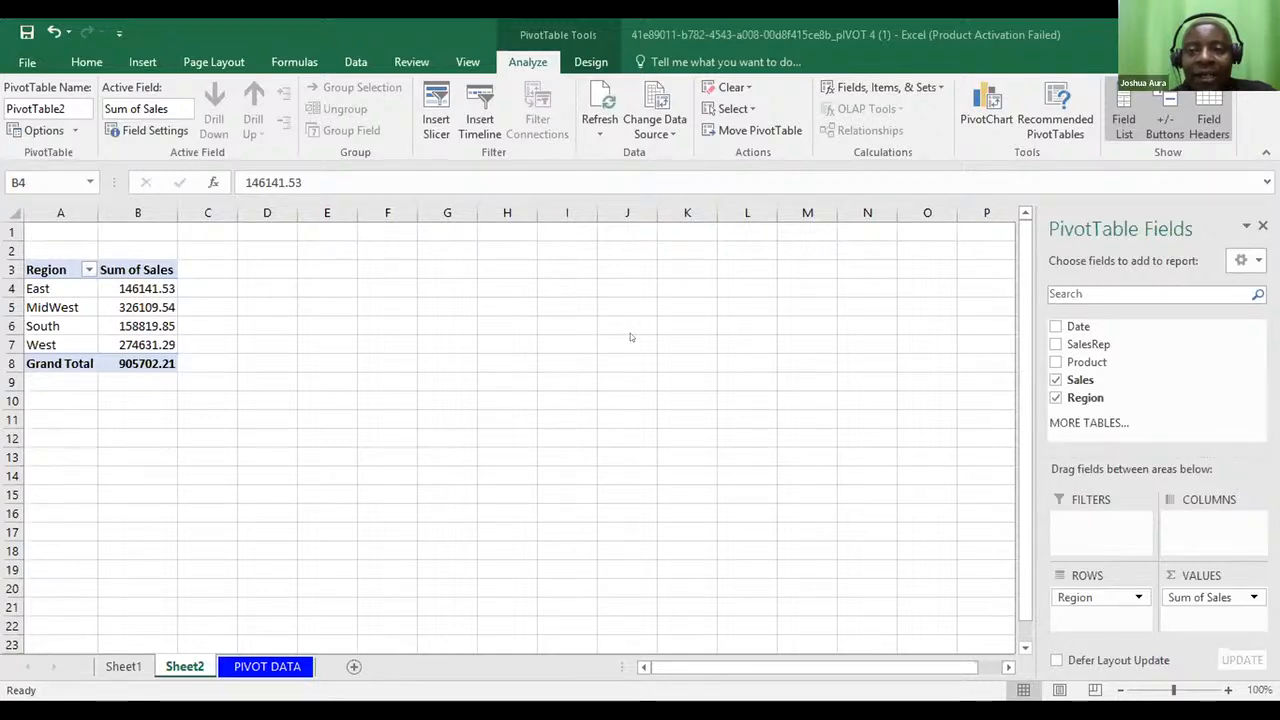
# - Insert a Clustered Column PivotChart based on the regional sales PivotTable on Sheet2
pyautogui.click(150, 306)
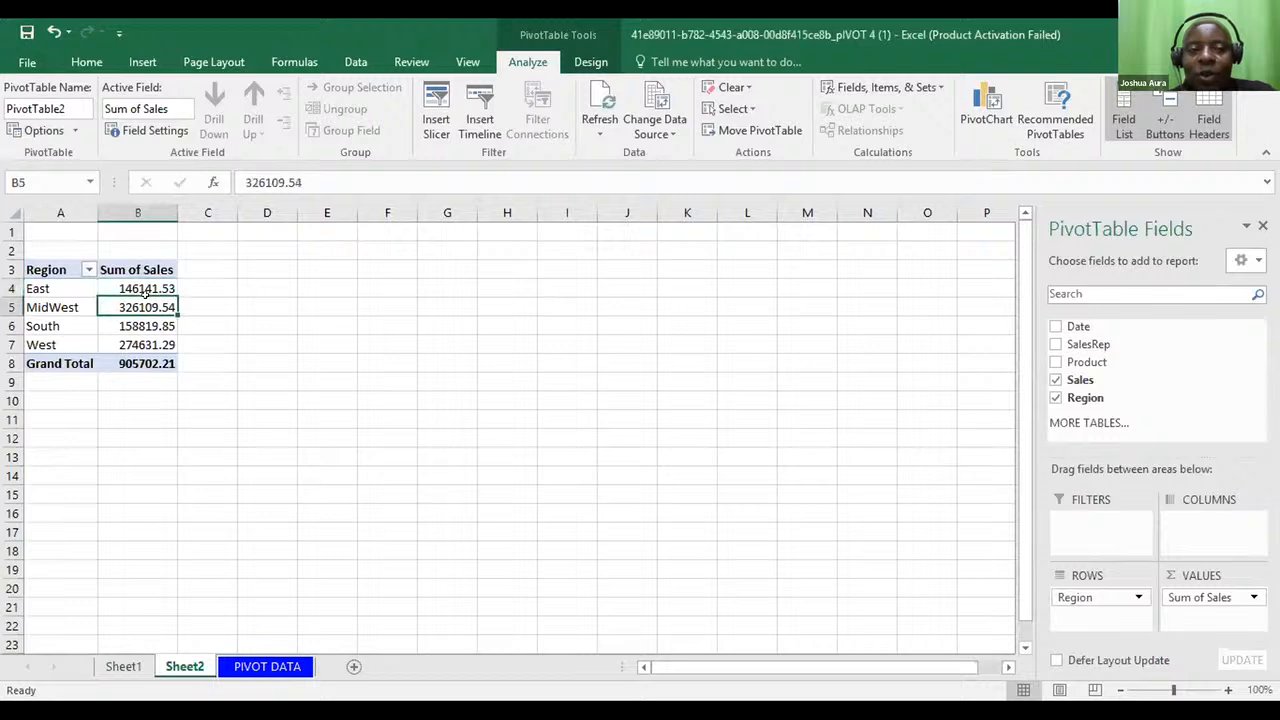
pyautogui.click(980, 102)
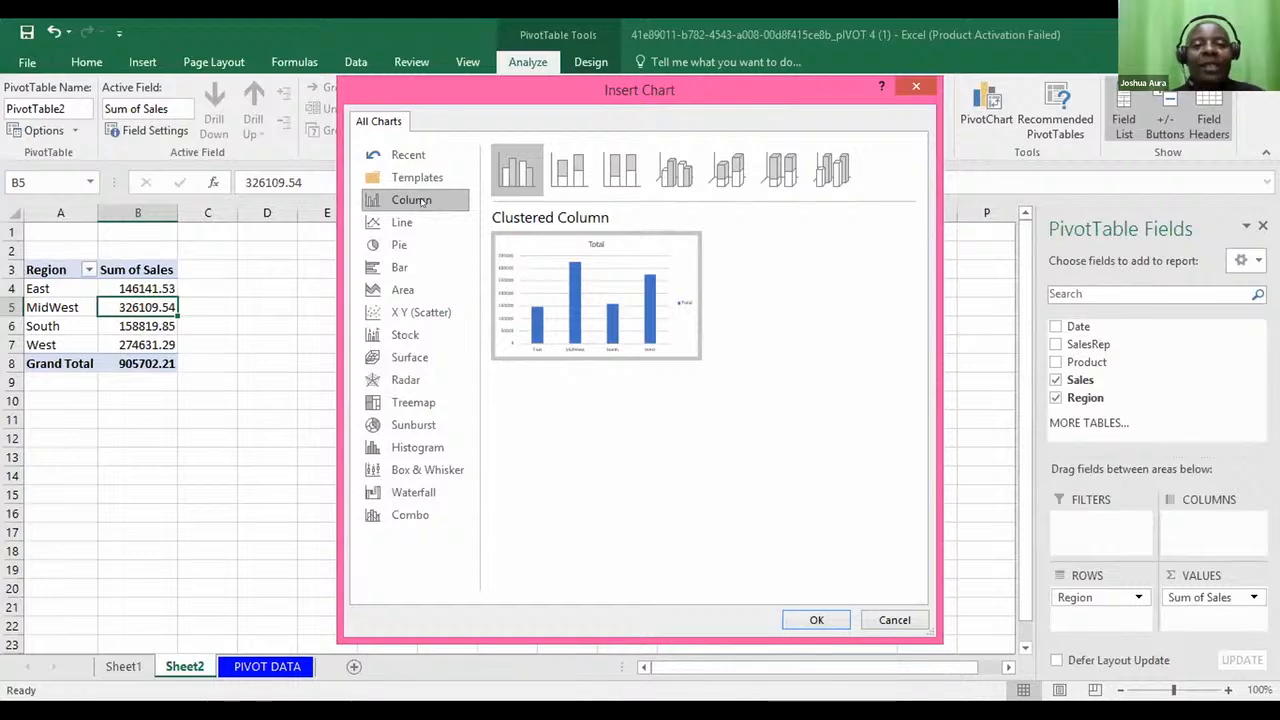
pyautogui.click(816, 617)
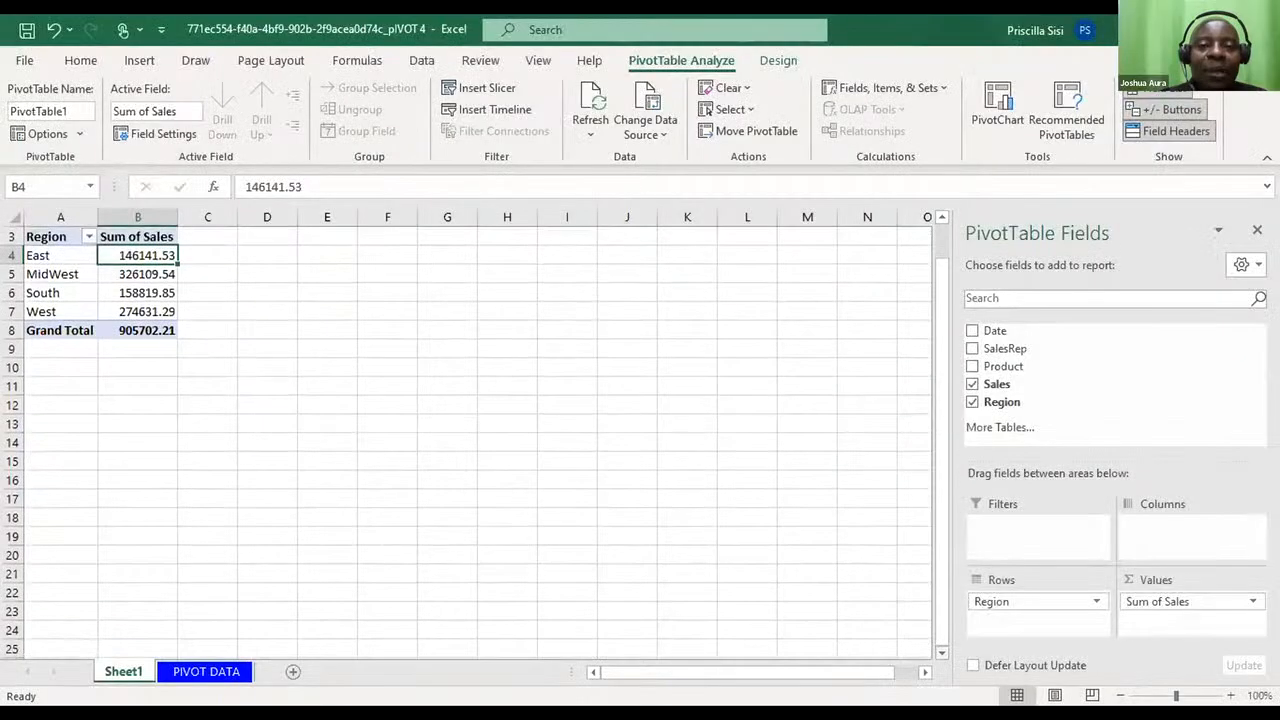
# - Insert a Clustered Column PivotChart of Sum of Sales by Region from the PivotTable on Sheet1
pyautogui.click(938, 652)
pyautogui.click(938, 652)
pyautogui.click(938, 652)
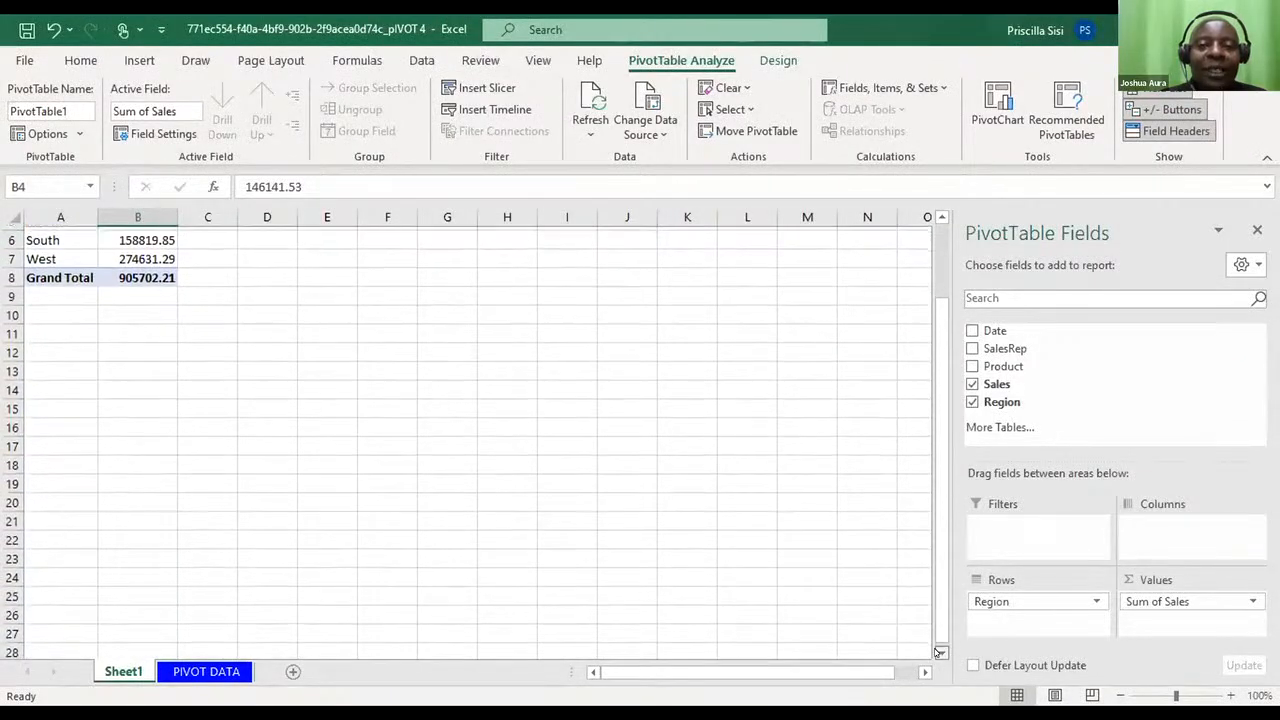
pyautogui.click(938, 652)
pyautogui.click(938, 652)
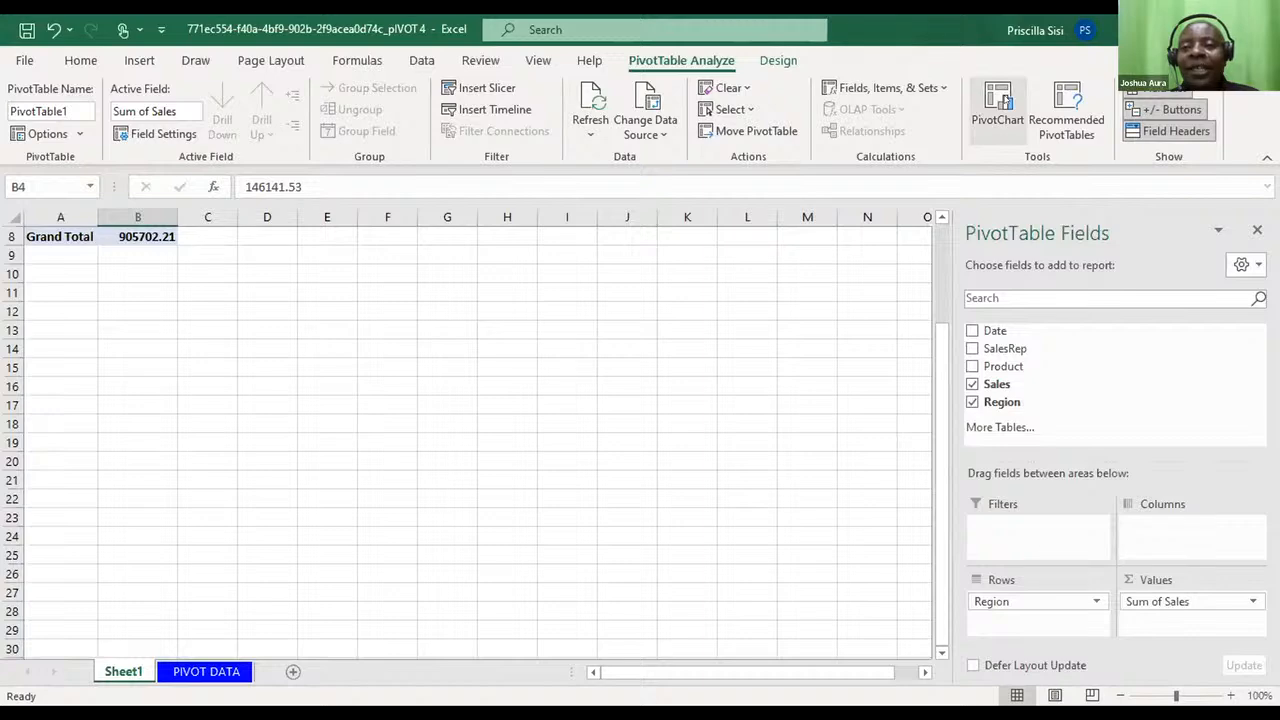
pyautogui.click(998, 105)
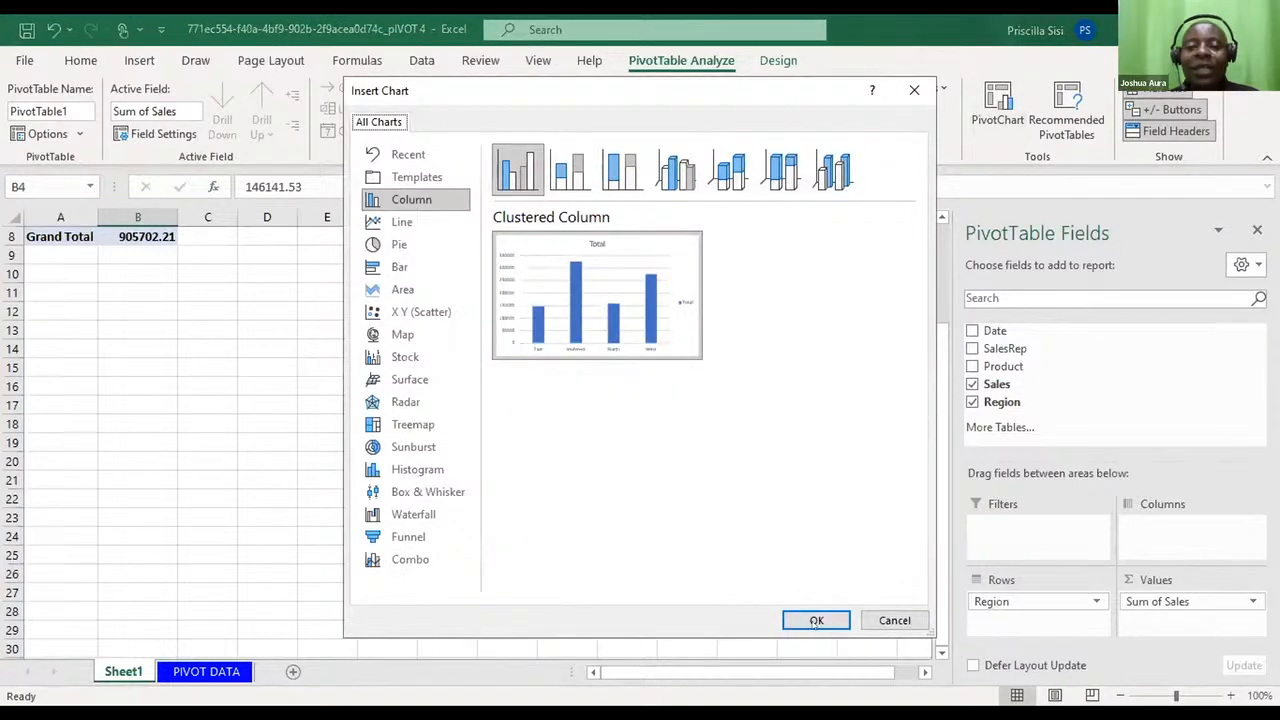
pyautogui.click(808, 618)
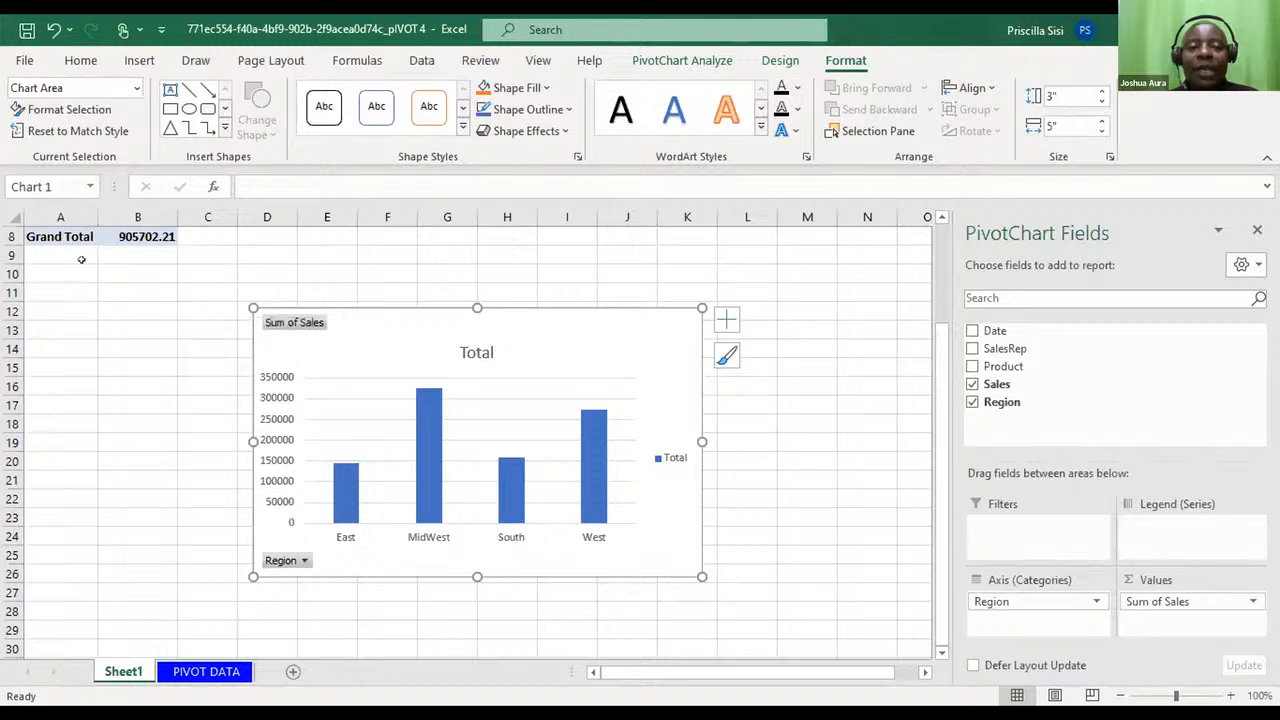
# - Sort the regions in the Sheet1 PivotTable by Sum of Sales from smallest to largest, and check the chart's order
pyautogui.scroll(3, 126, 293)
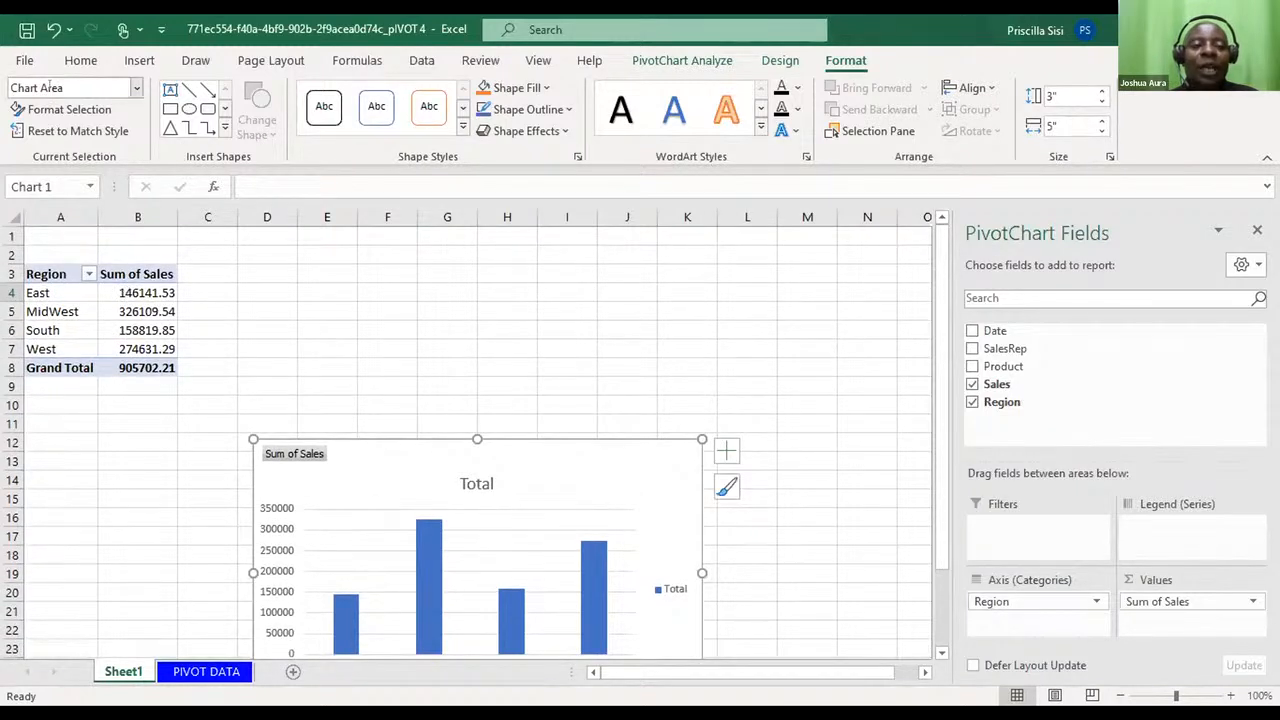
pyautogui.click(127, 292)
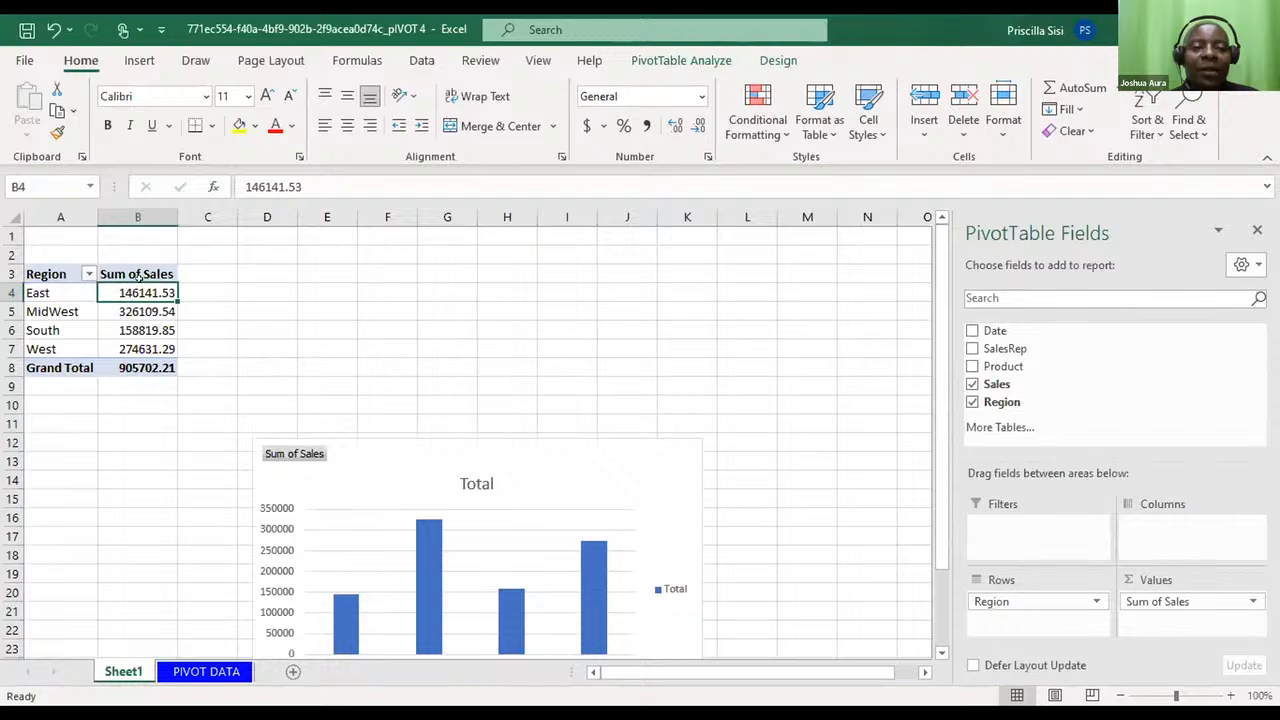
pyautogui.moveTo(138, 274)
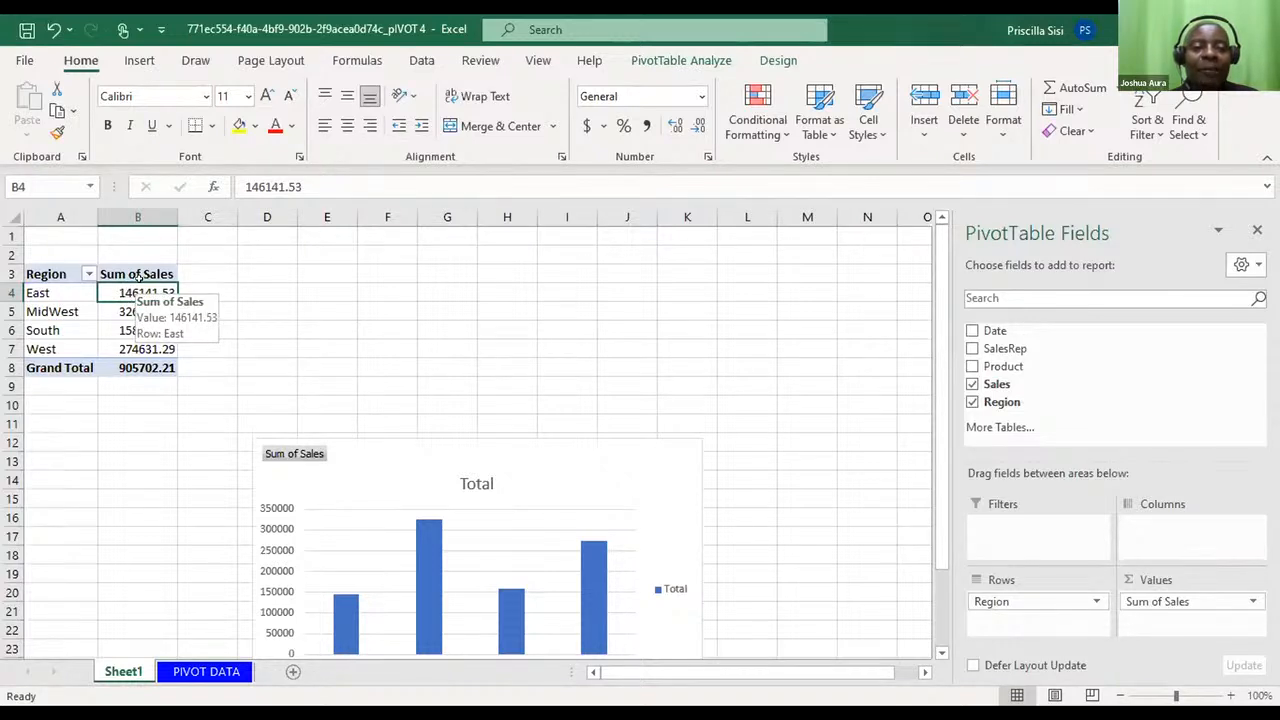
pyautogui.rightClick(142, 290)
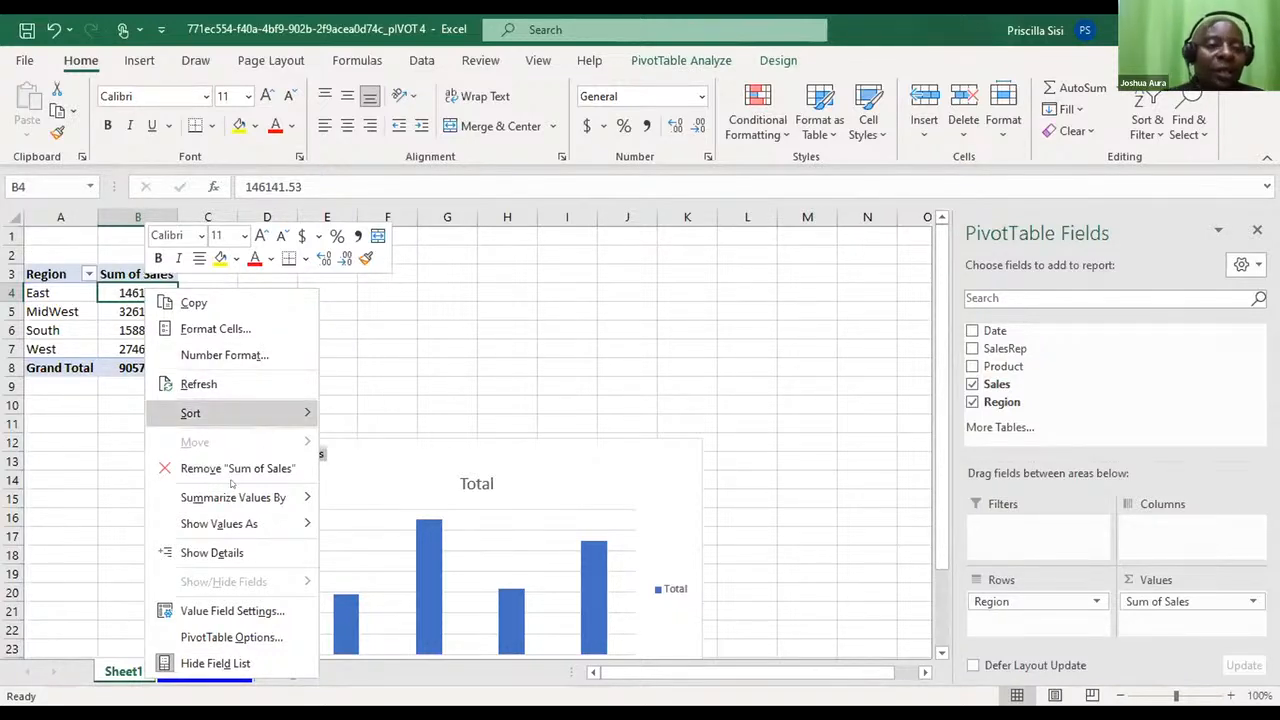
pyautogui.moveTo(230, 413)
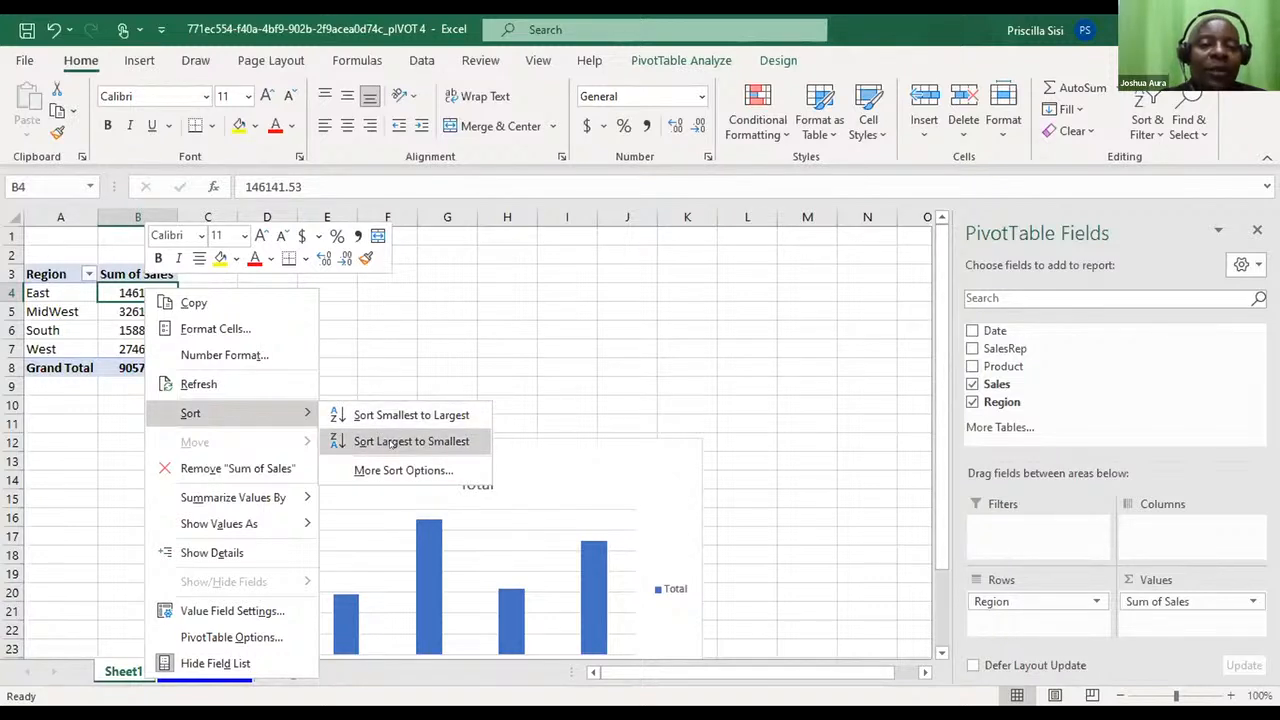
pyautogui.click(393, 414)
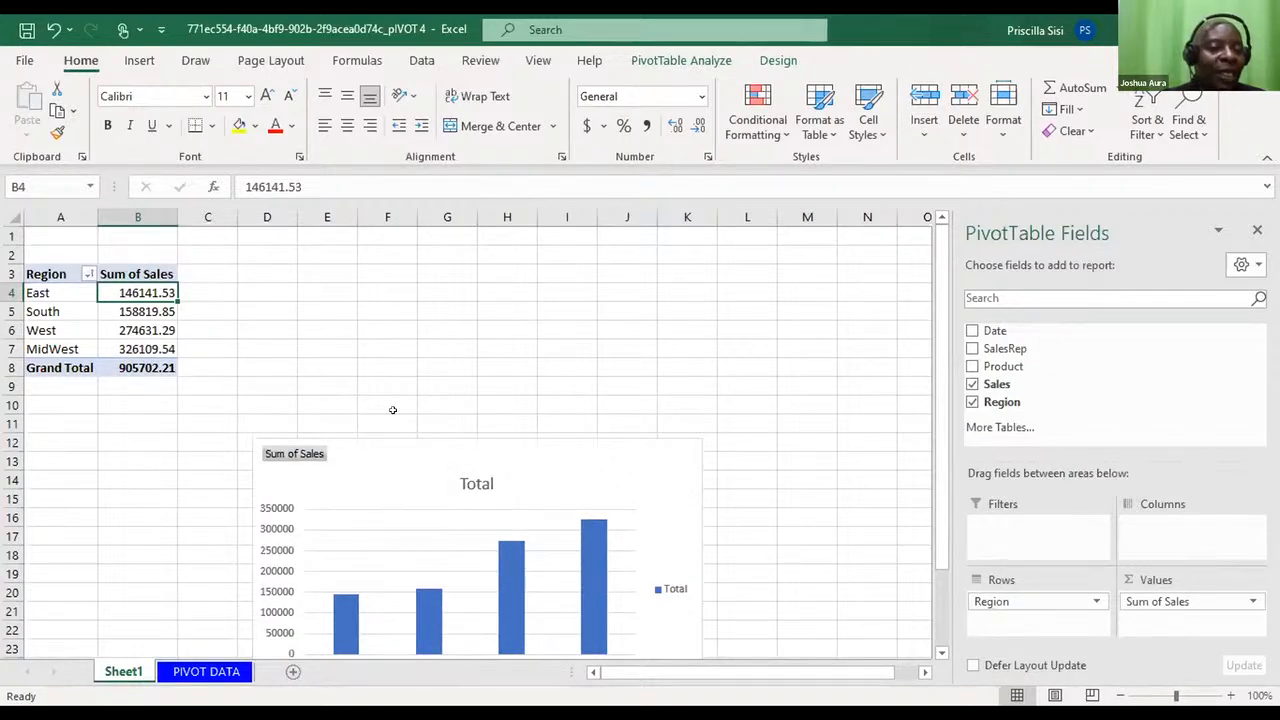
pyautogui.scroll(-4, 393, 410)
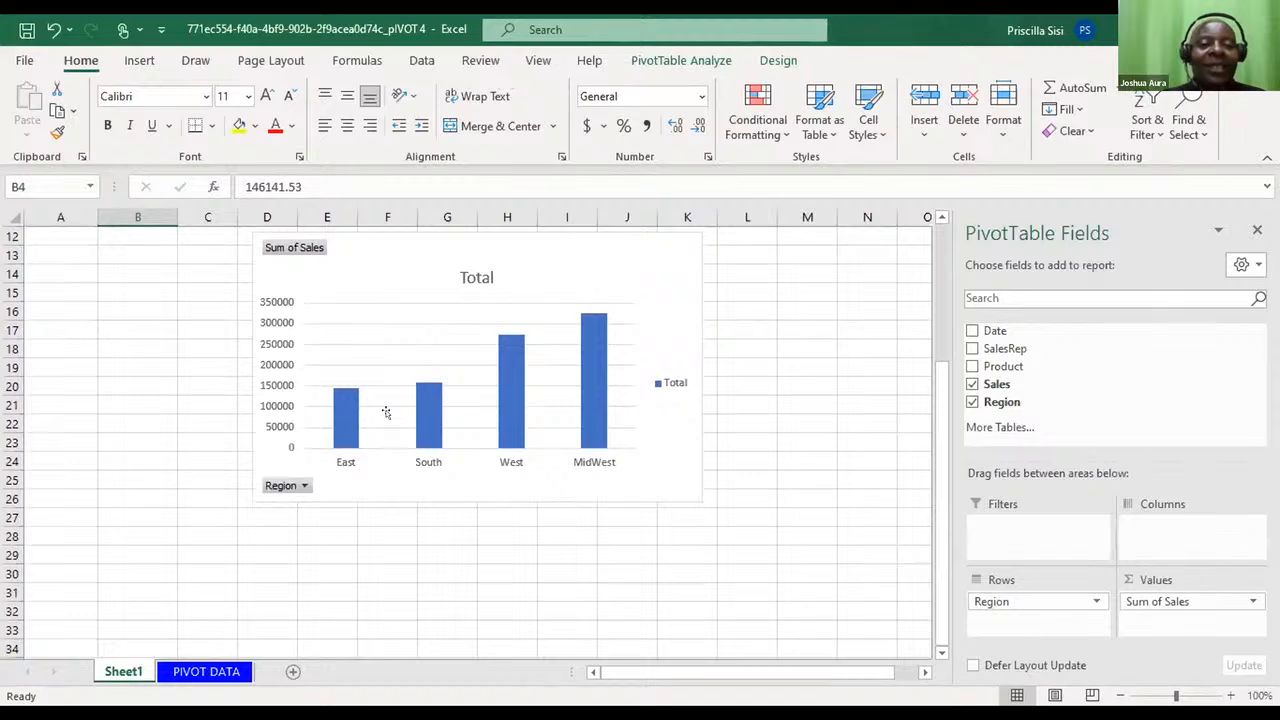
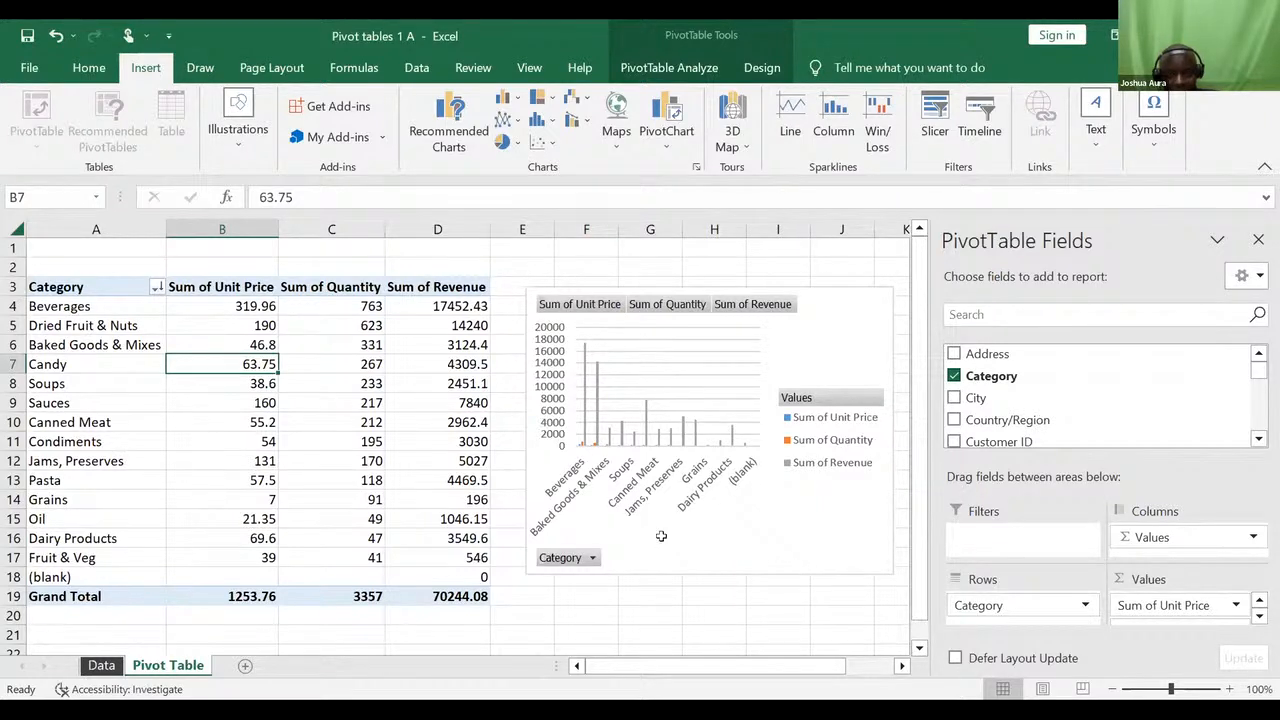
pyautogui.scroll(-11, 660, 532)
pyautogui.scroll(11, 660, 531)
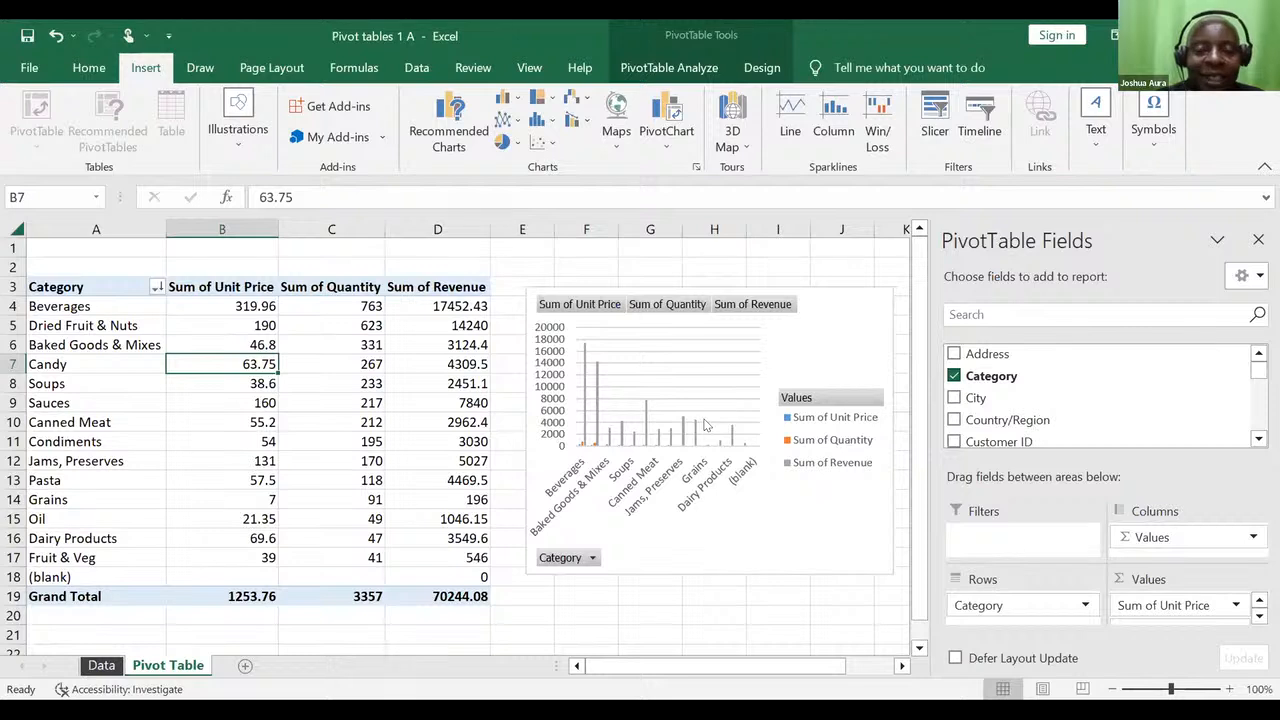
pyautogui.hotkey('ctrl', 'w')
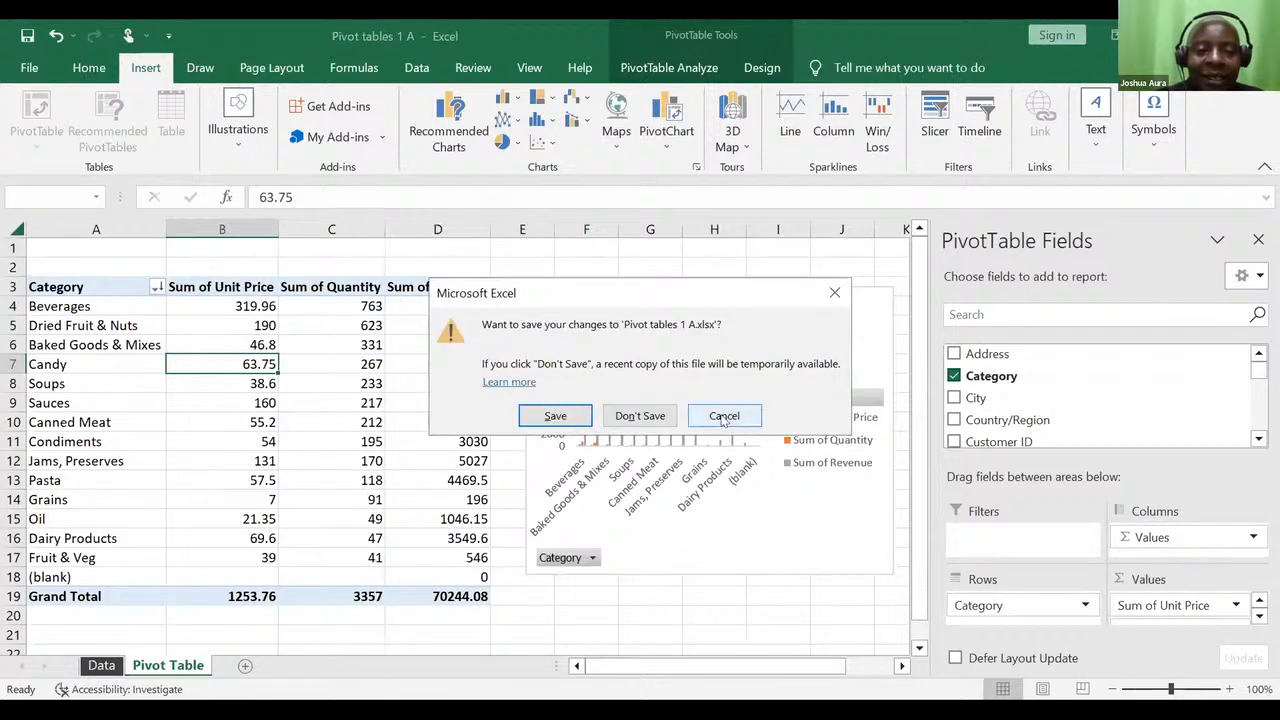
pyautogui.click(724, 420)
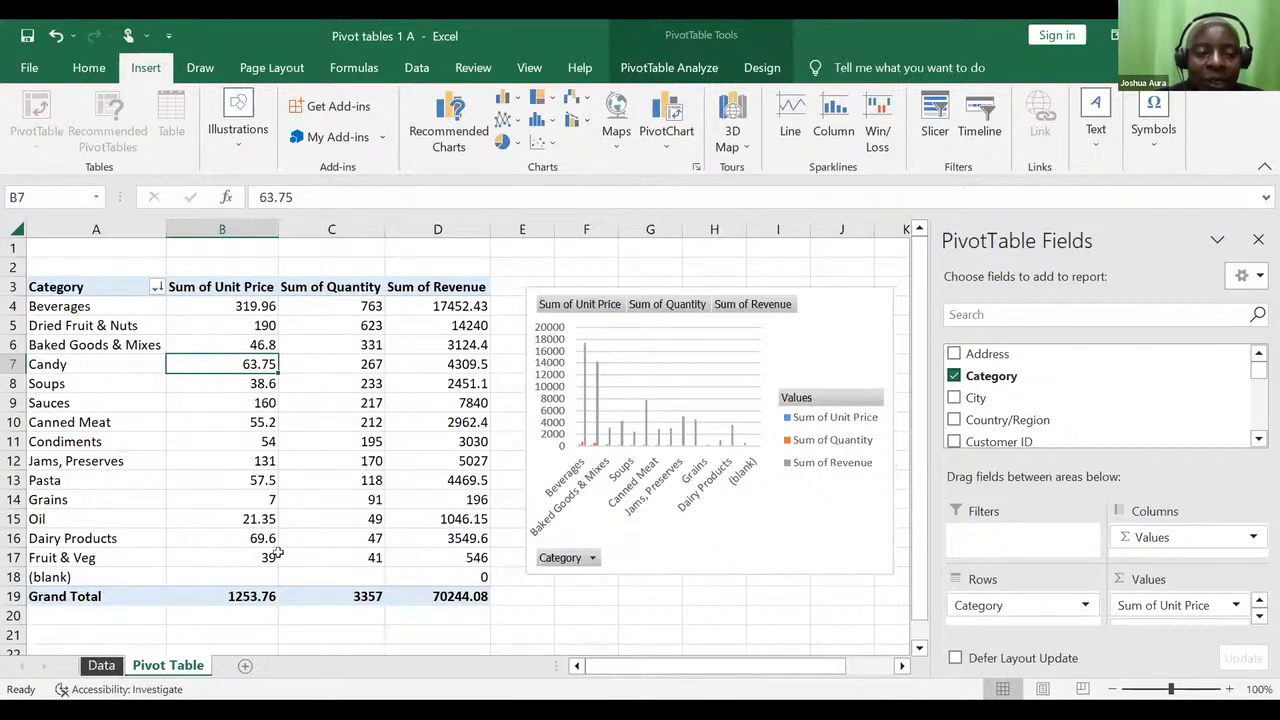
# - Try to delete row 18, the (blank) category, from the PivotTable on the Pivot Table sheet
pyautogui.click(12, 576)
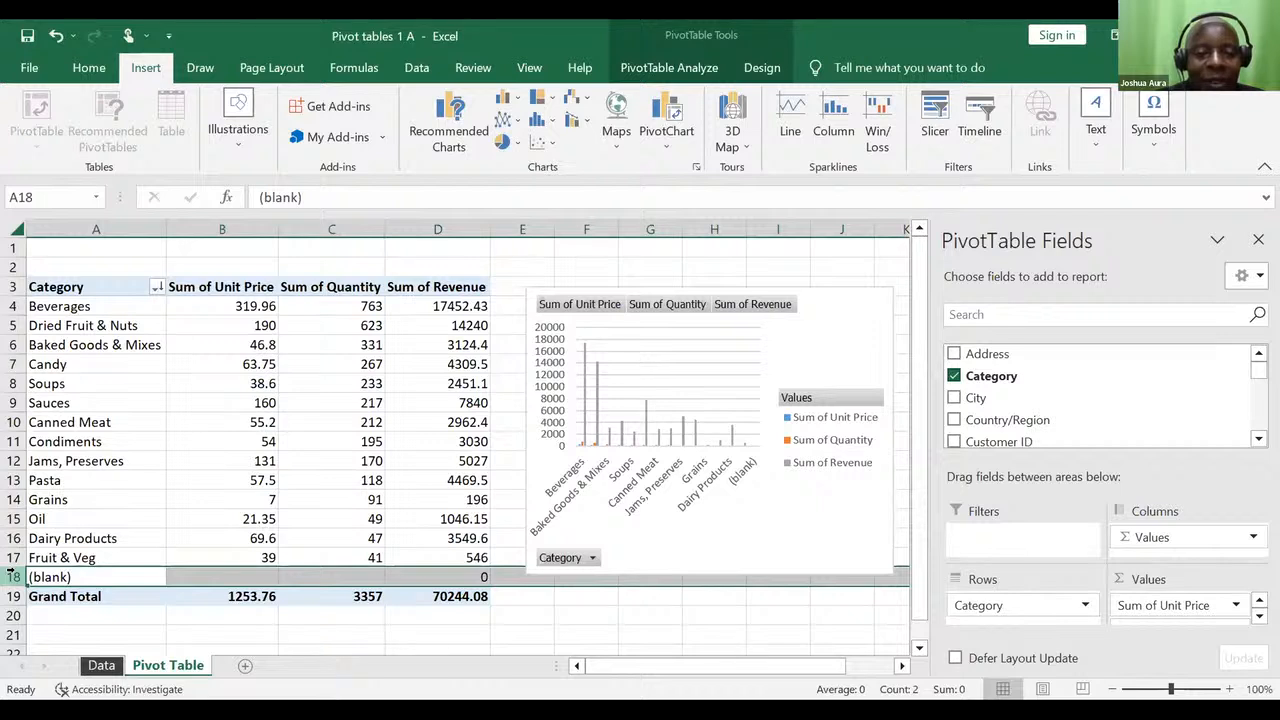
pyautogui.press('Delete')
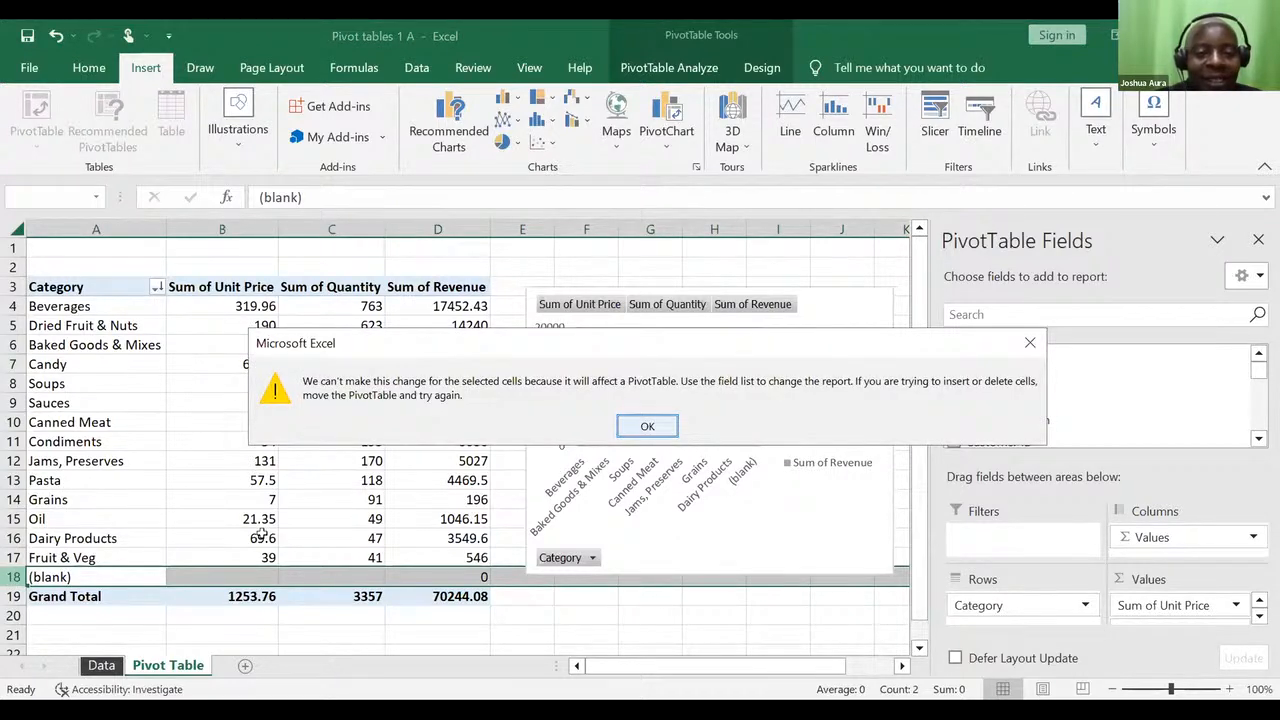
pyautogui.press('Return')
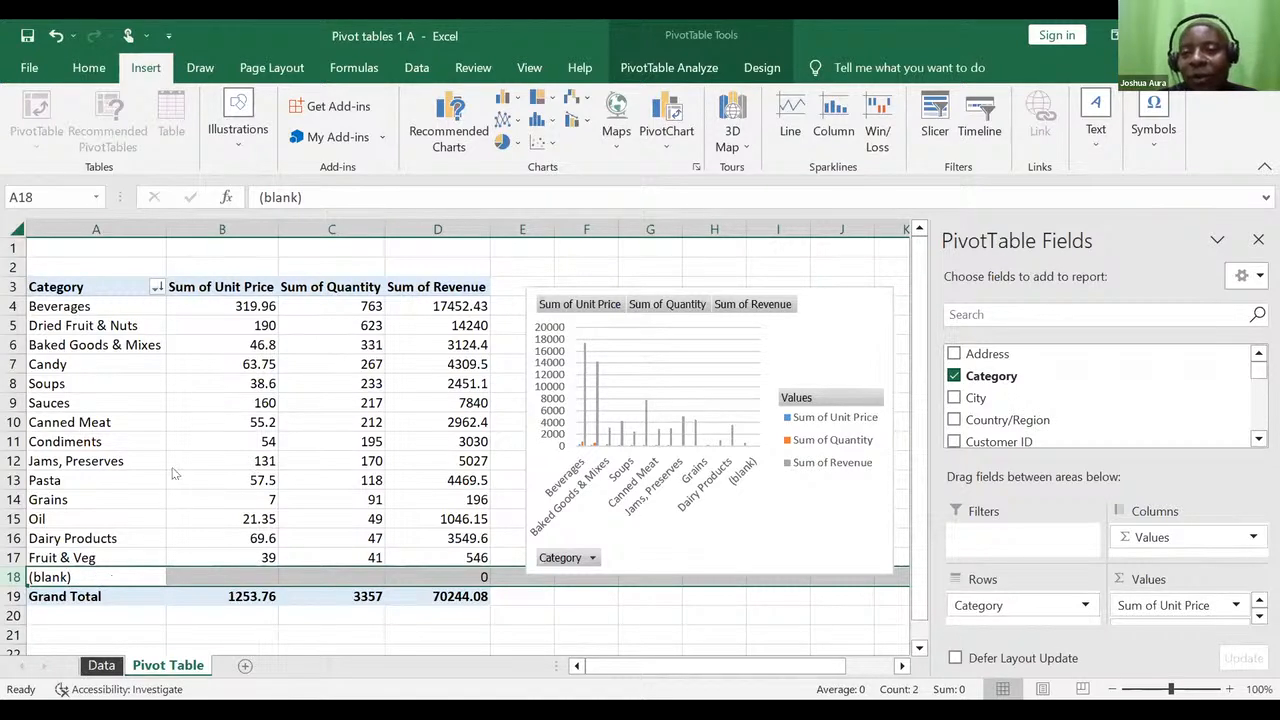
pyautogui.rightClick(112, 577)
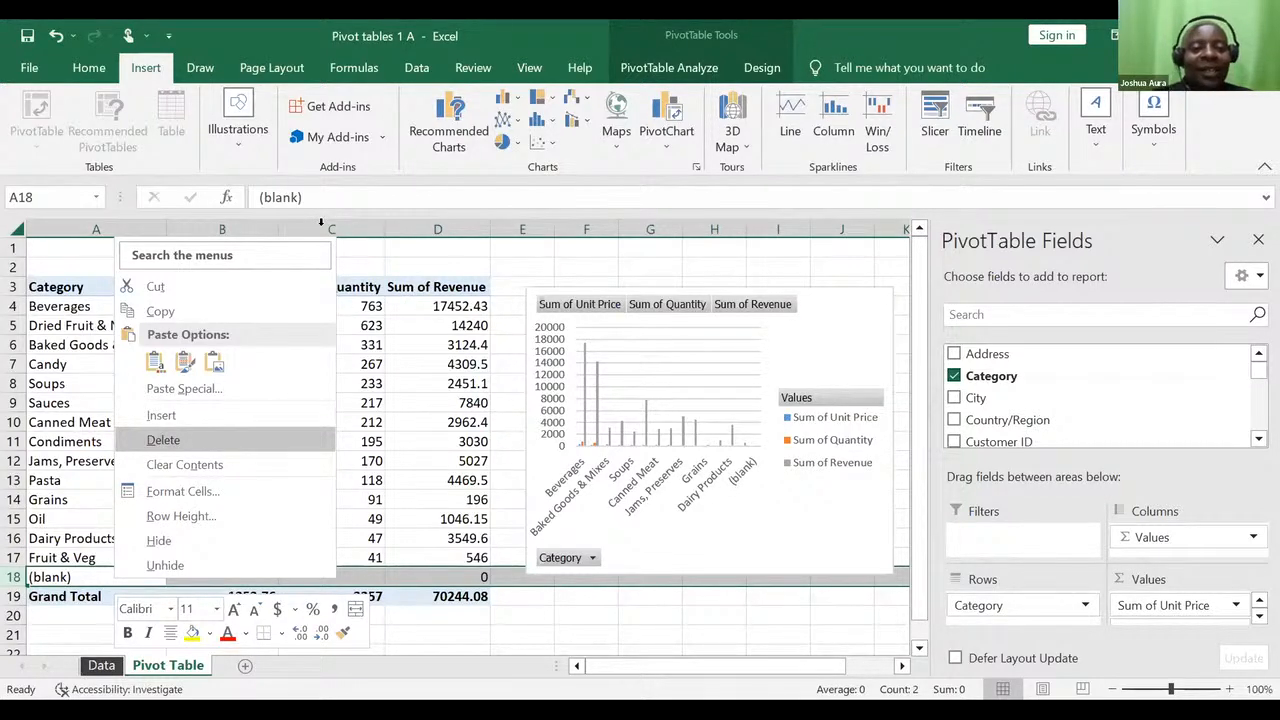
# - Remove Sum of Quantity from the values of the category PivotTable and its PivotChart
pyautogui.moveTo(222, 224); pyautogui.dragTo(321, 222)
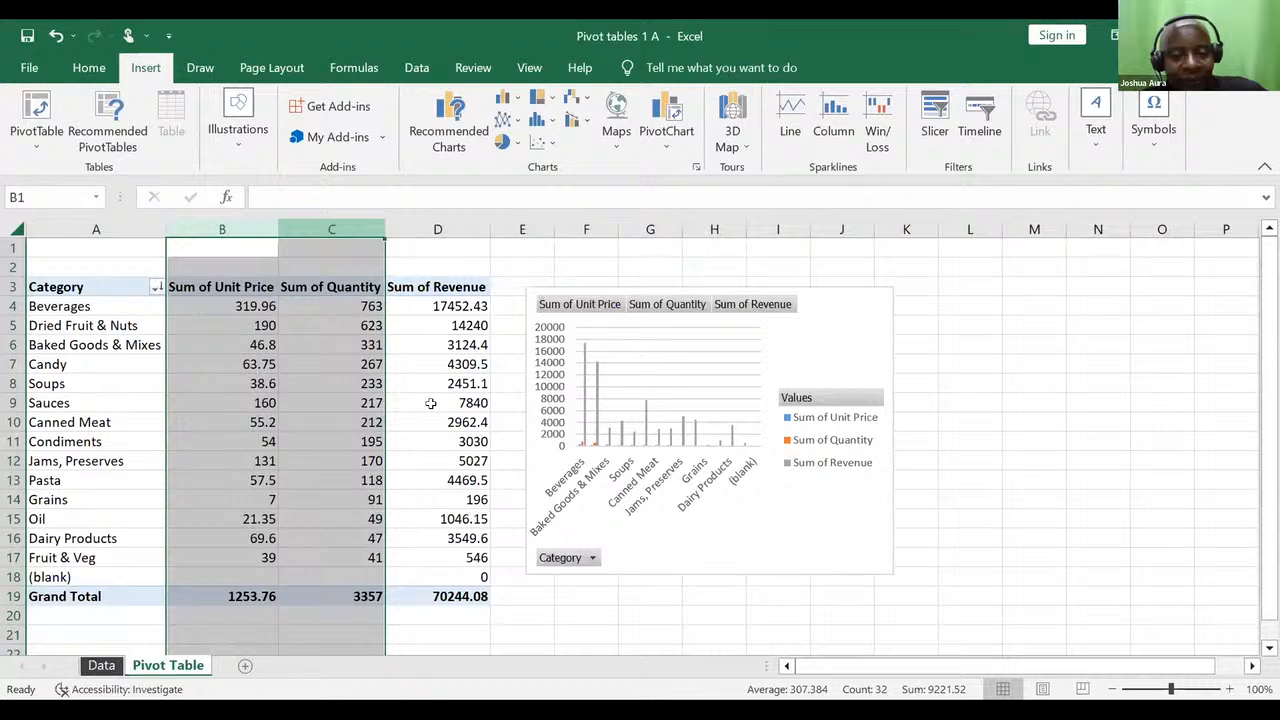
pyautogui.click(650, 580)
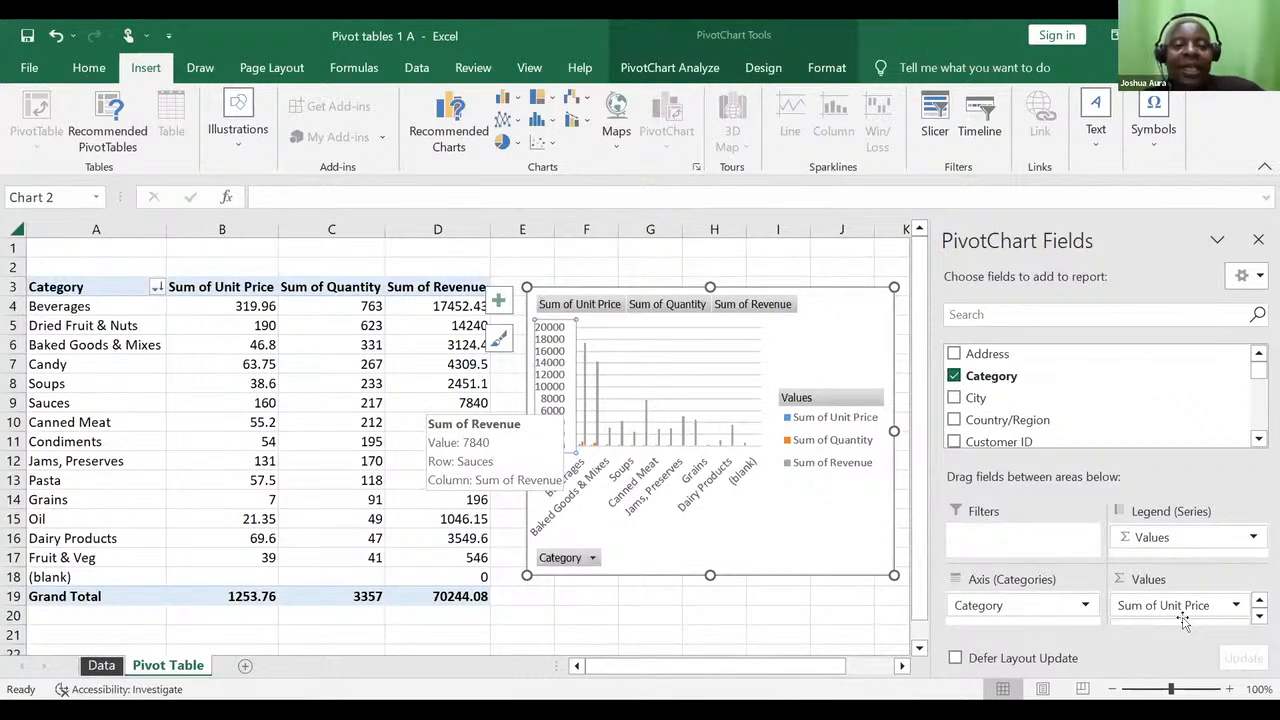
pyautogui.moveTo(1183, 621); pyautogui.dragTo(1054, 460)
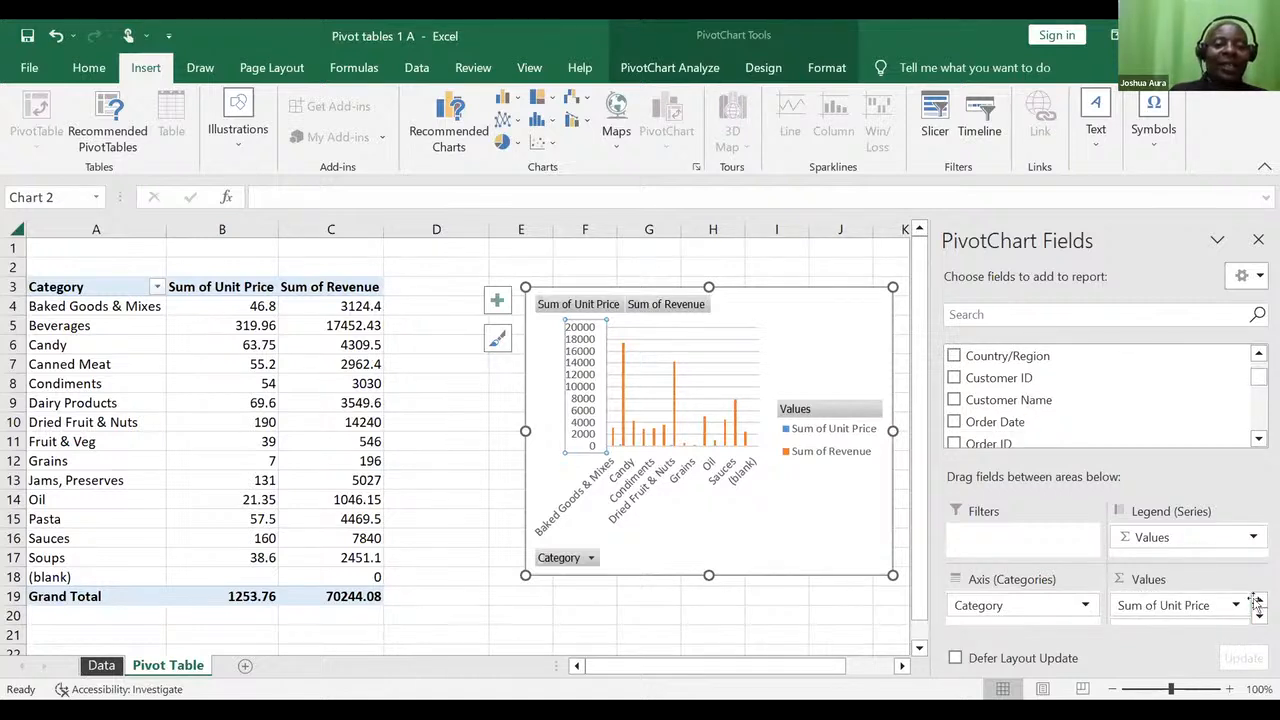
# - Remove Sum of Unit Price, Sum of Revenue and Category from the PivotTable on the Pivot Table sheet to empty its layout
pyautogui.moveTo(1136, 598)
pyautogui.mouseDown()
pyautogui.moveTo(1088, 470)
pyautogui.moveTo(956, 354)
pyautogui.moveTo(954, 371)
pyautogui.moveTo(997, 397)
pyautogui.moveTo(1089, 557)
pyautogui.moveTo(1152, 632)
pyautogui.moveTo(1156, 593)
pyautogui.mouseUp()
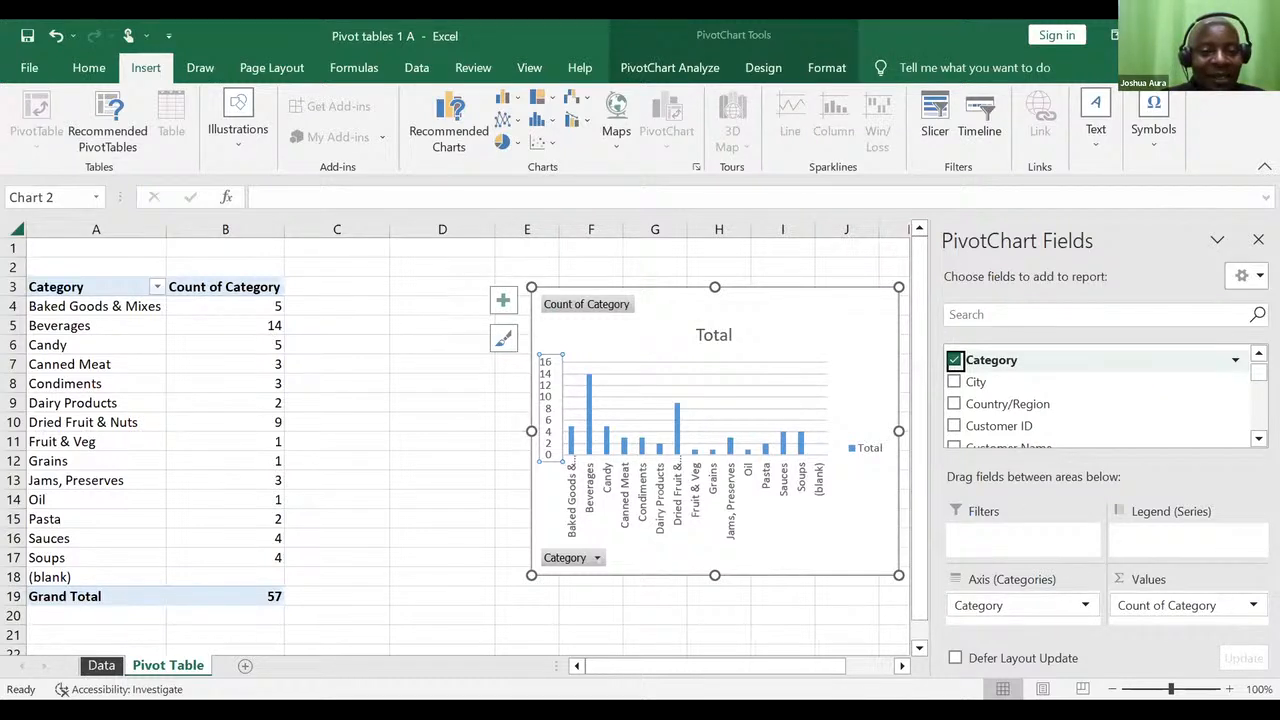
pyautogui.rightClick(276, 344)
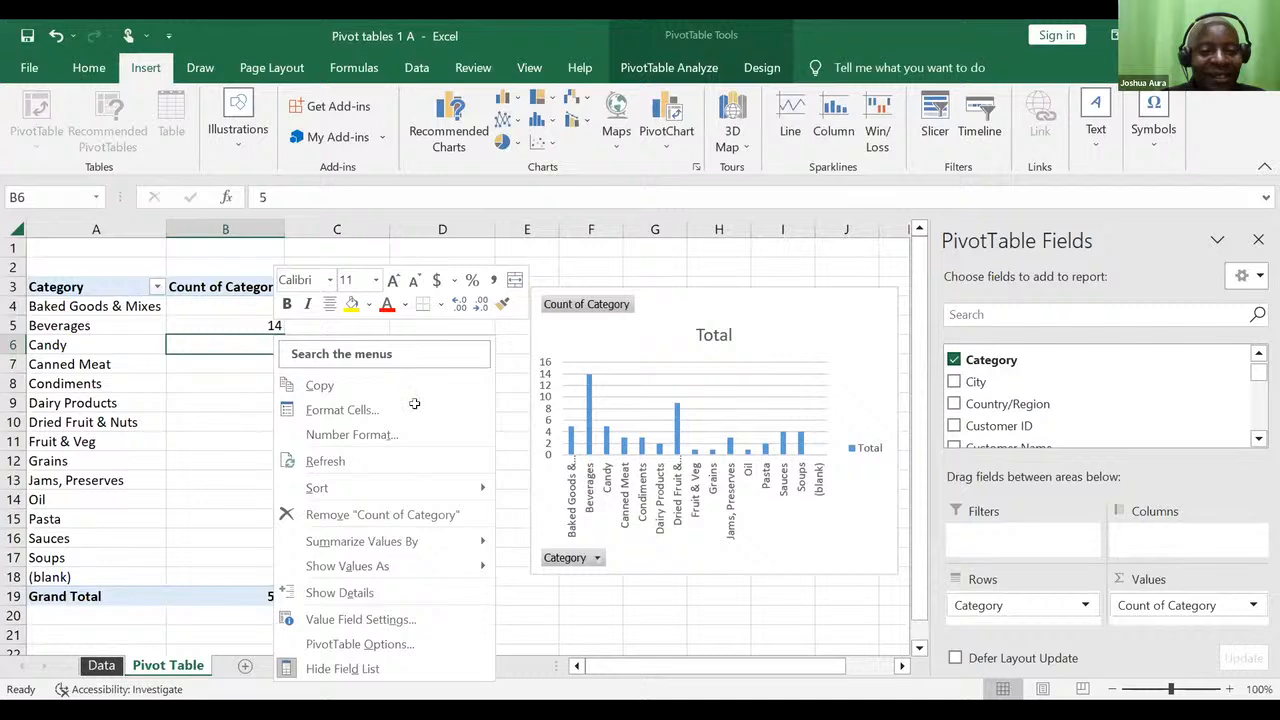
pyautogui.scroll(1, 958, 380)
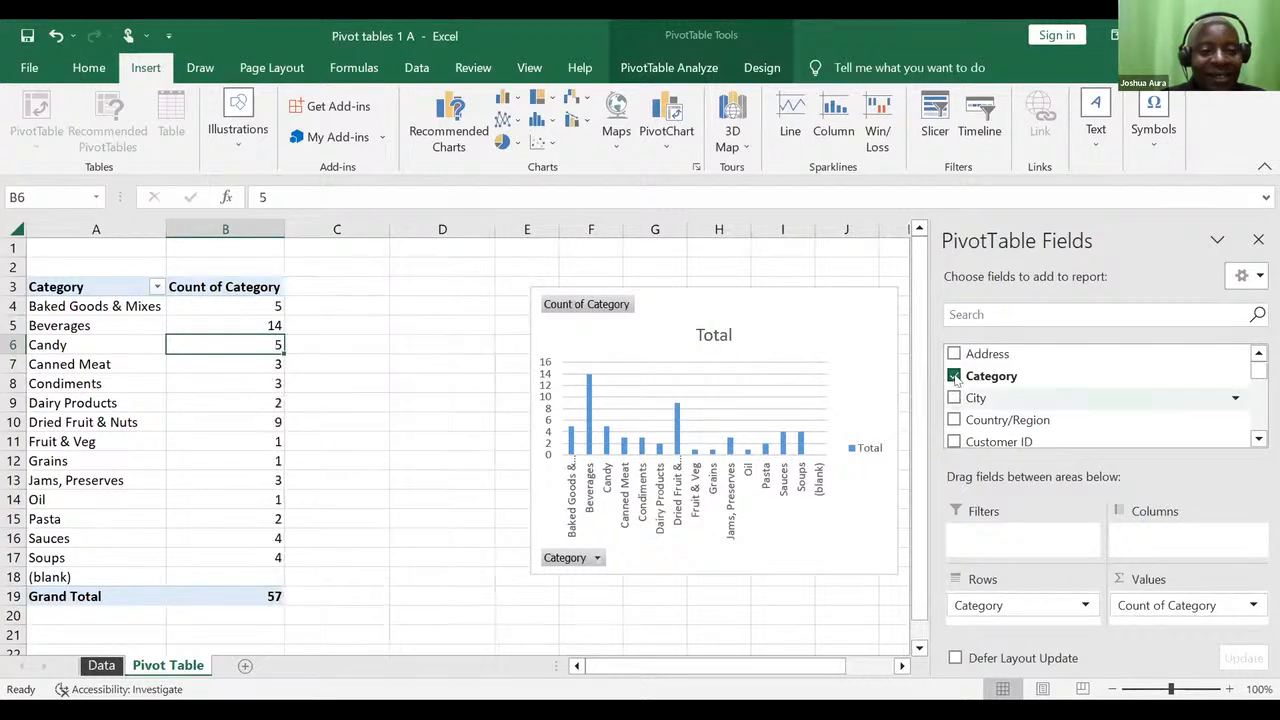
pyautogui.click(1012, 387)
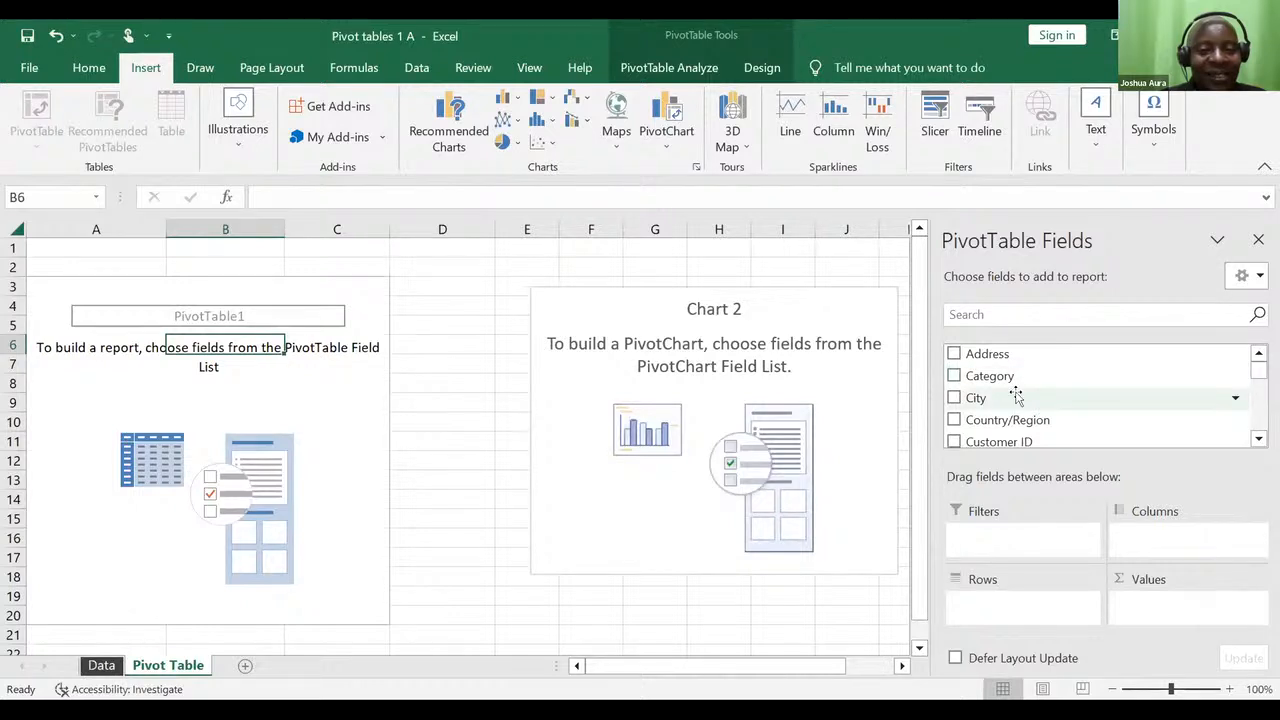
# - Add Customer Name as the row field of the empty PivotTable
pyautogui.scroll(-1, 1022, 424)
pyautogui.scroll(-1, 1024, 427)
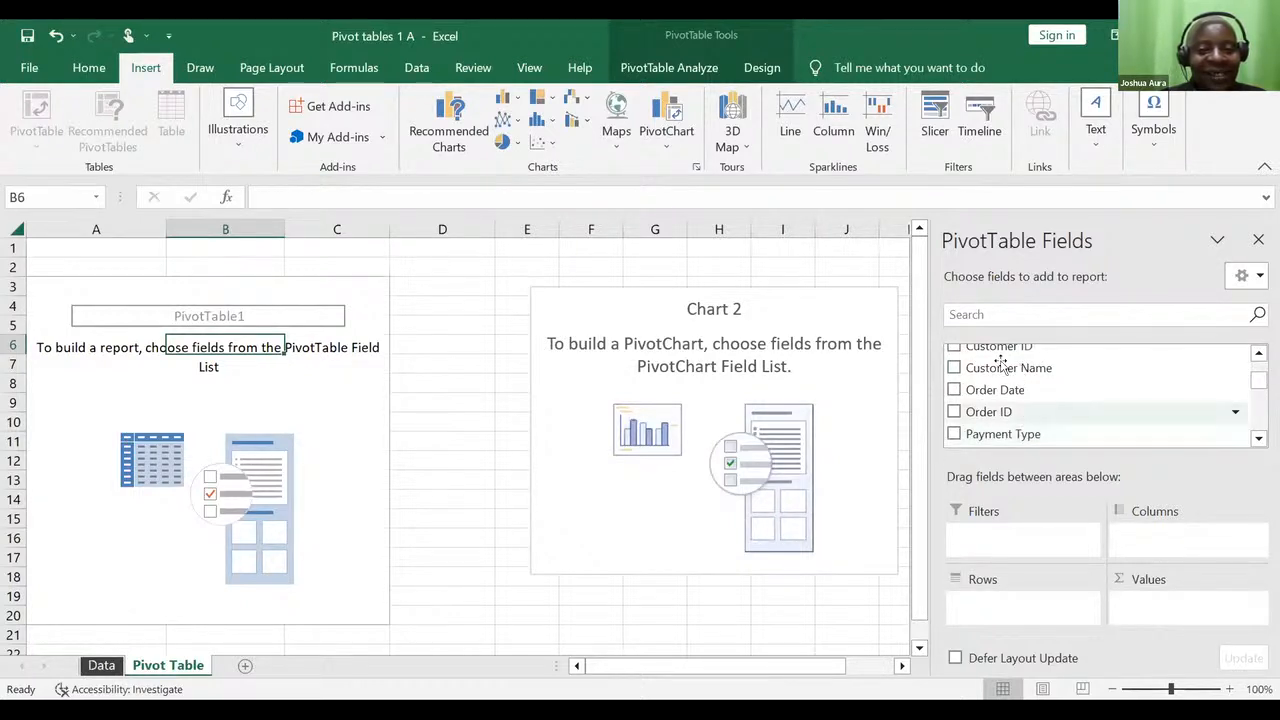
pyautogui.moveTo(968, 368); pyautogui.dragTo(981, 598)
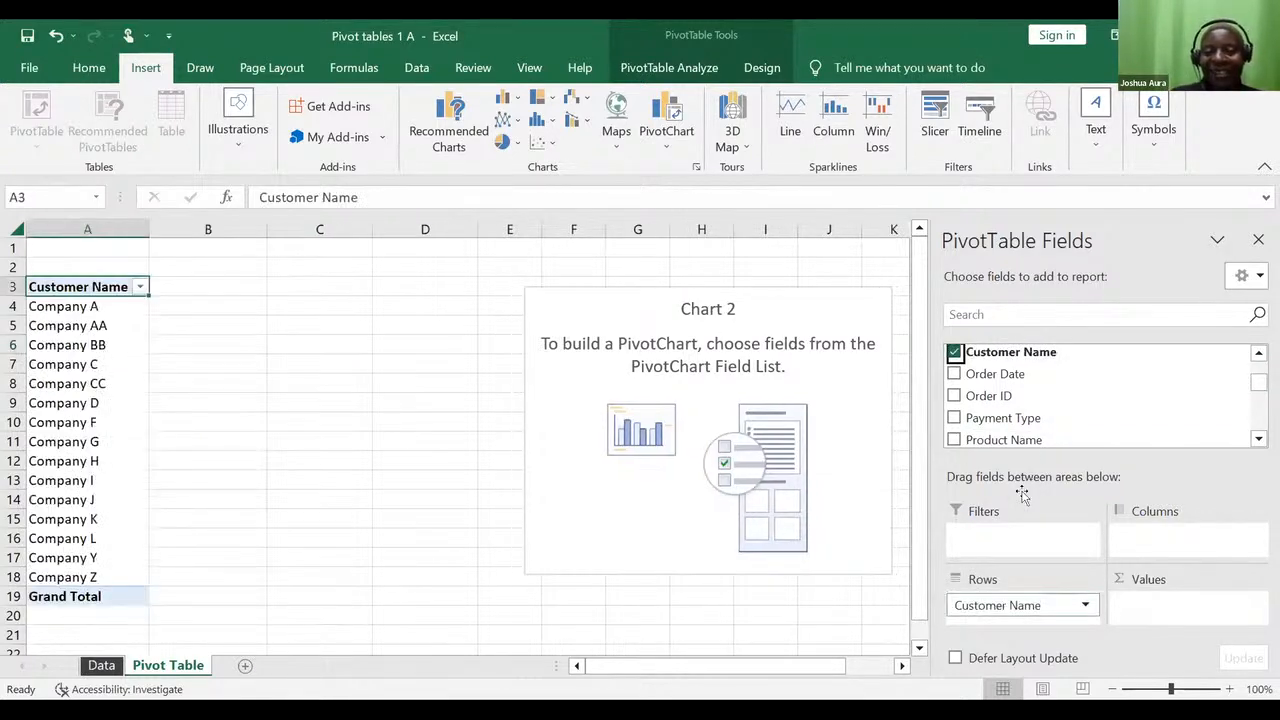
# - Review the available PivotTable fields and examine the source records on the Data sheet
pyautogui.scroll(2, 1053, 403)
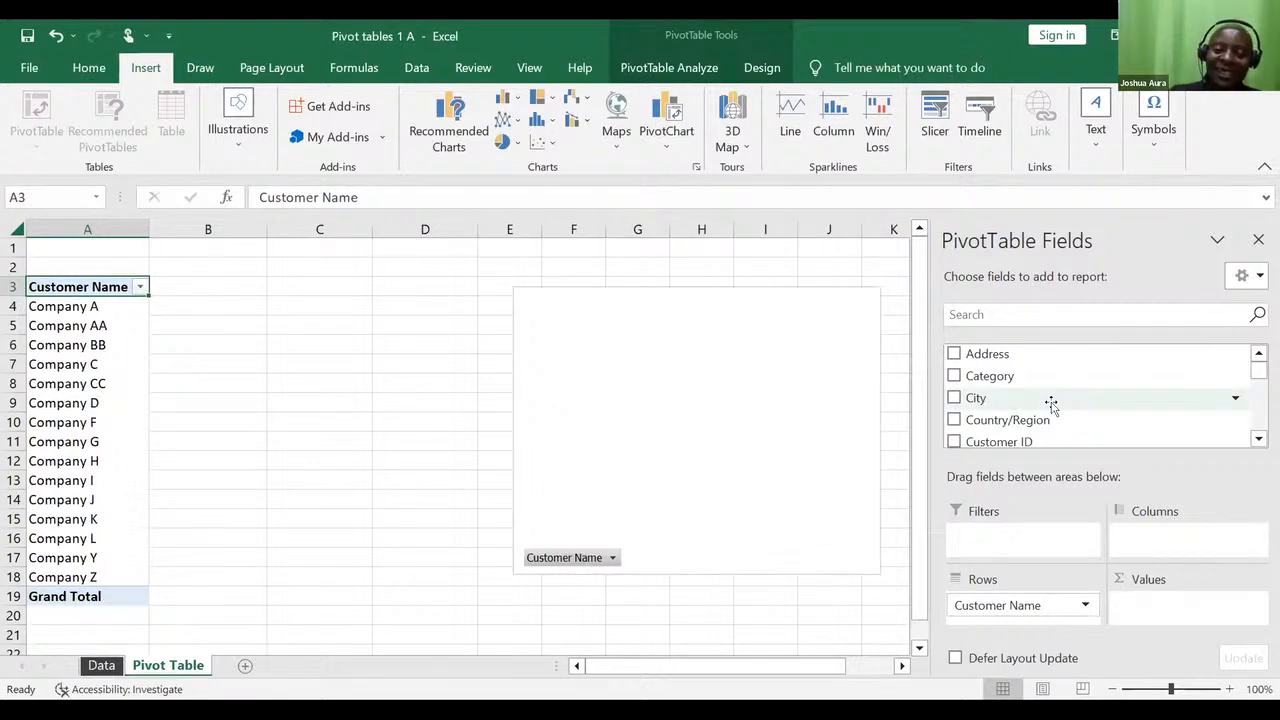
pyautogui.scroll(-1, 1050, 403)
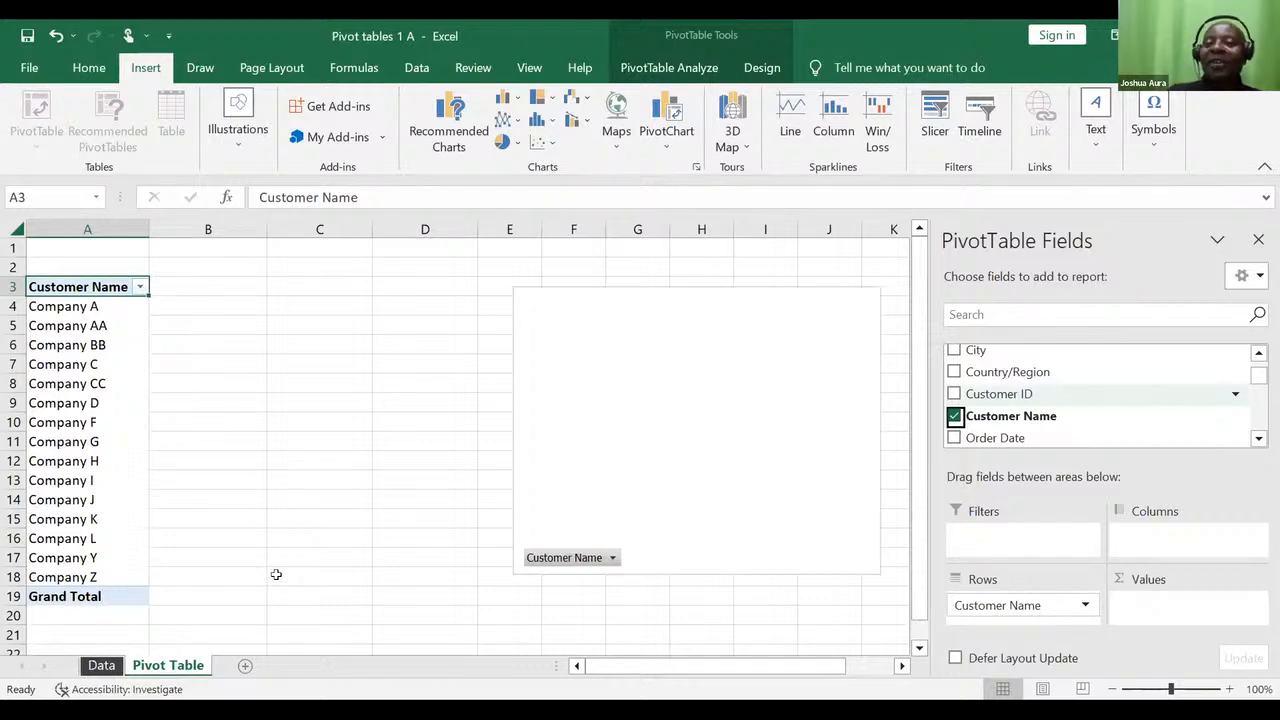
pyautogui.hotkey('ctrl', 'pageup')
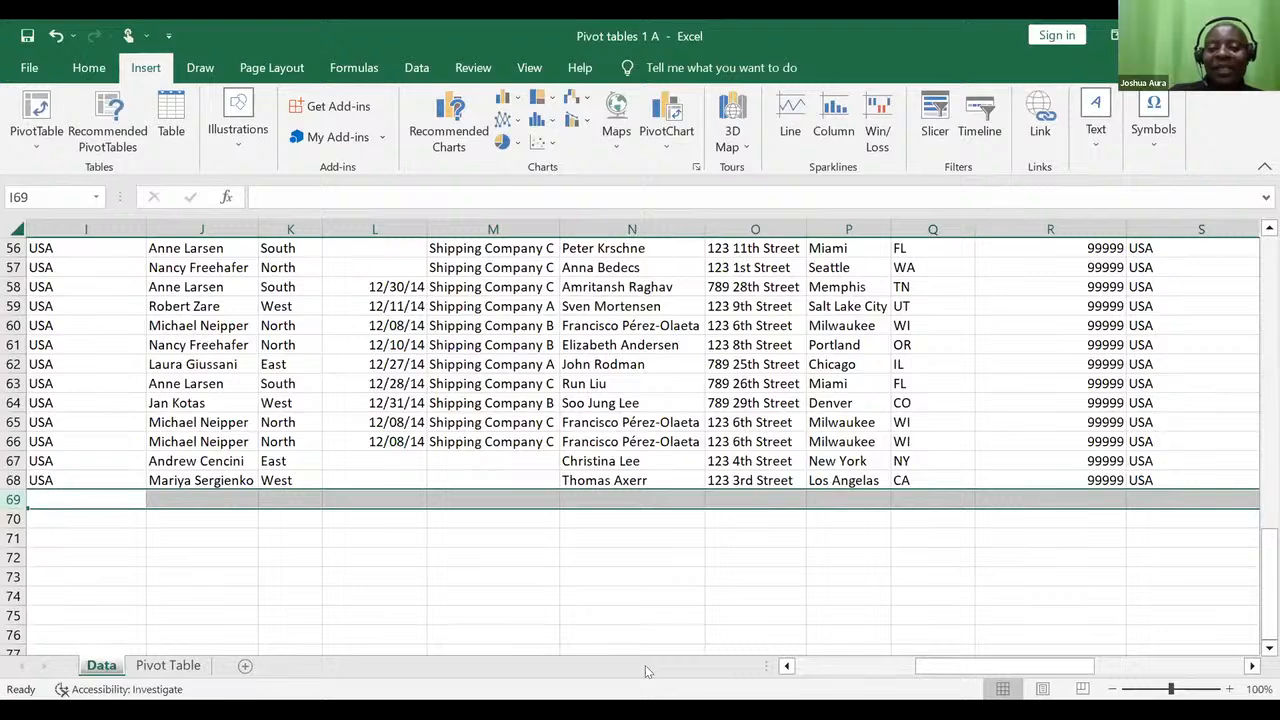
pyautogui.scroll(18, 890, 485)
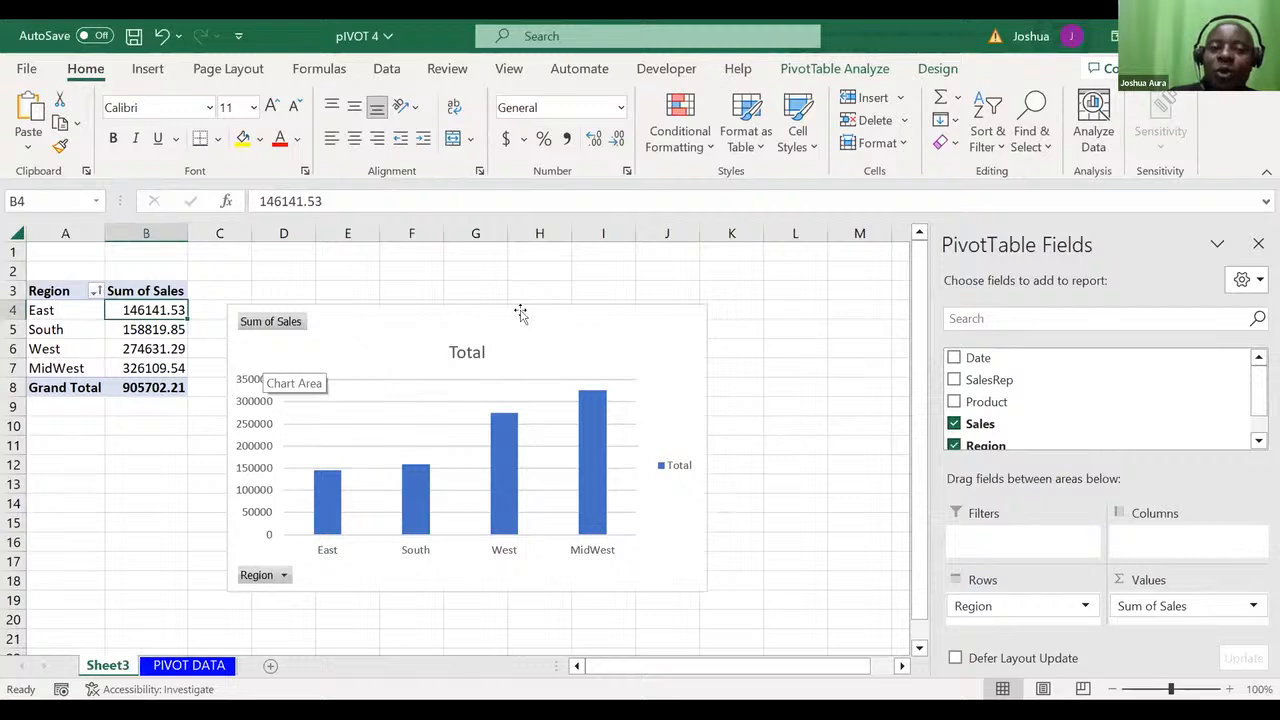
# - In the pIVOT 4 workbook, move the PivotChart up to start around column E, and add Product below Region as a category field
pyautogui.moveTo(521, 310); pyautogui.dragTo(616, 255)
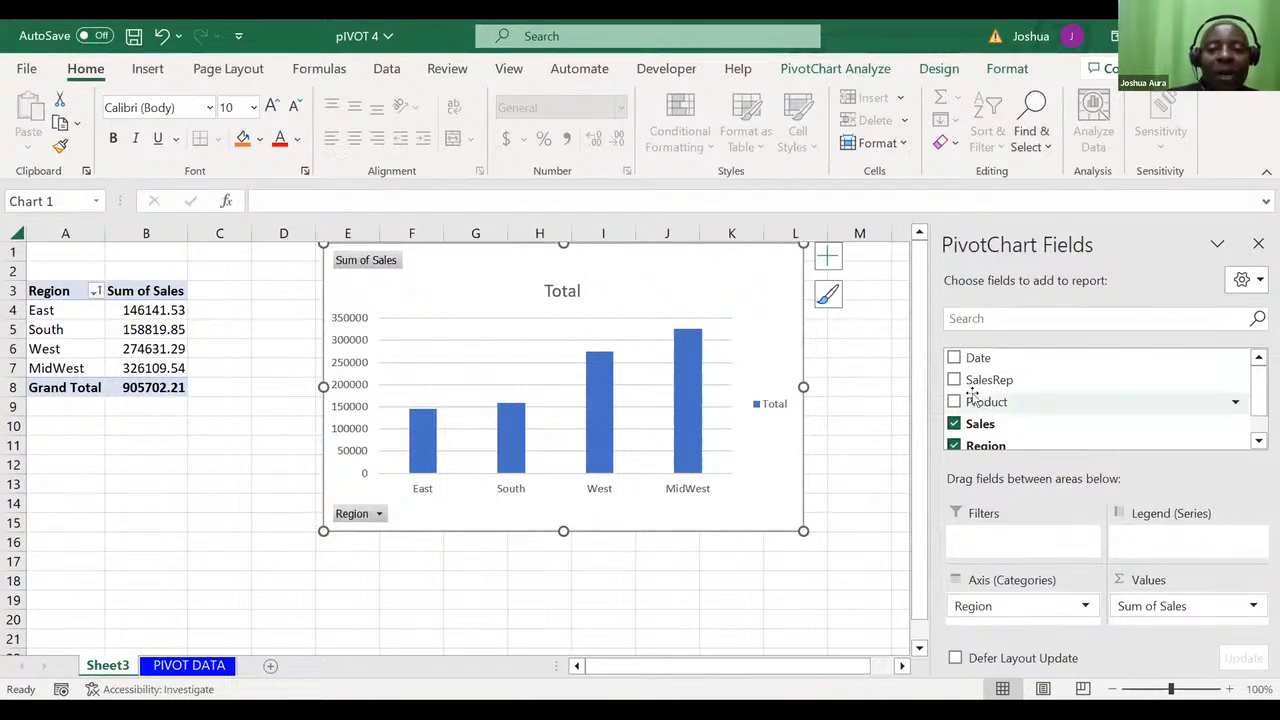
pyautogui.moveTo(972, 397); pyautogui.dragTo(985, 620)
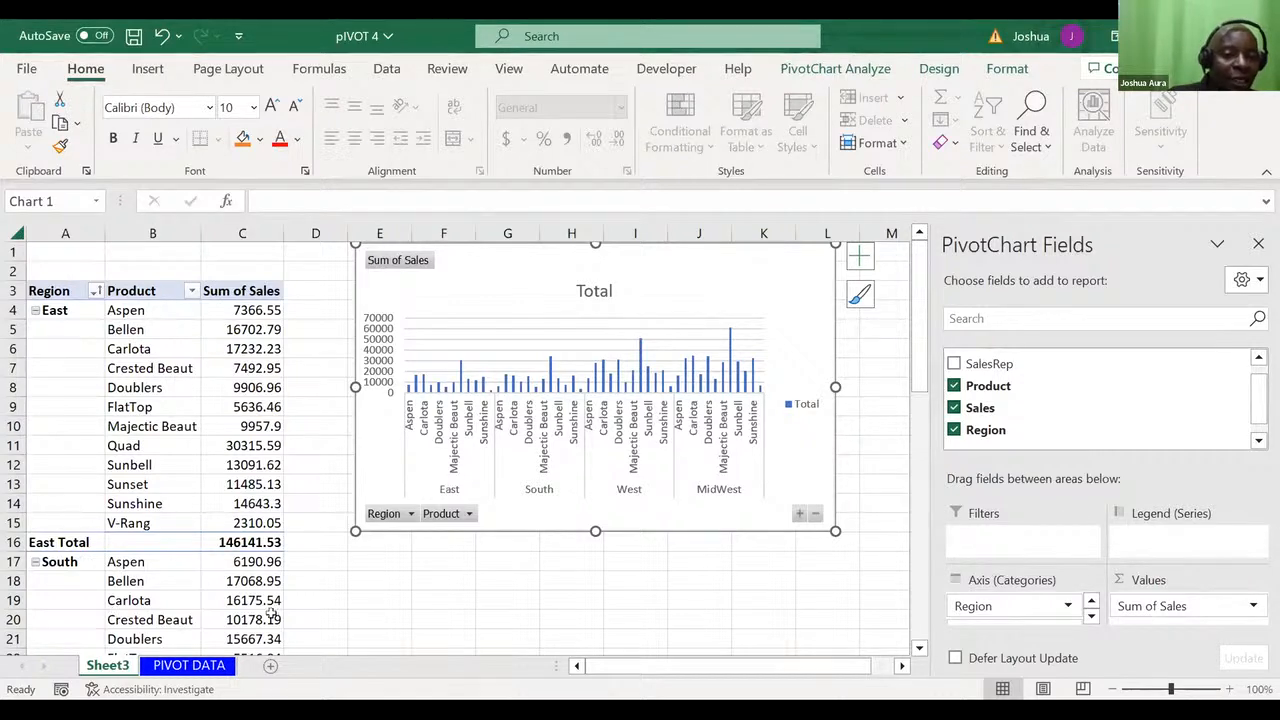
pyautogui.moveTo(273, 614)
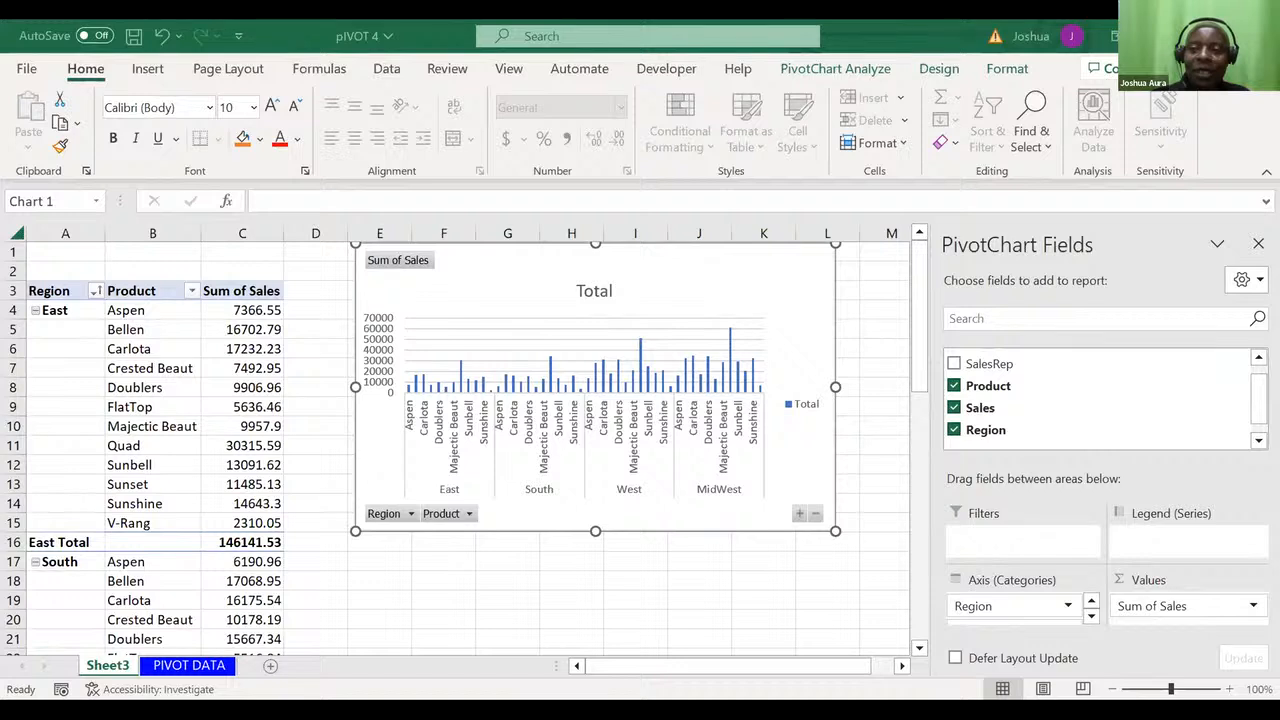
# - Hide the field list and undo the addition of Product to the region summary and its chart
pyautogui.click(1258, 243)
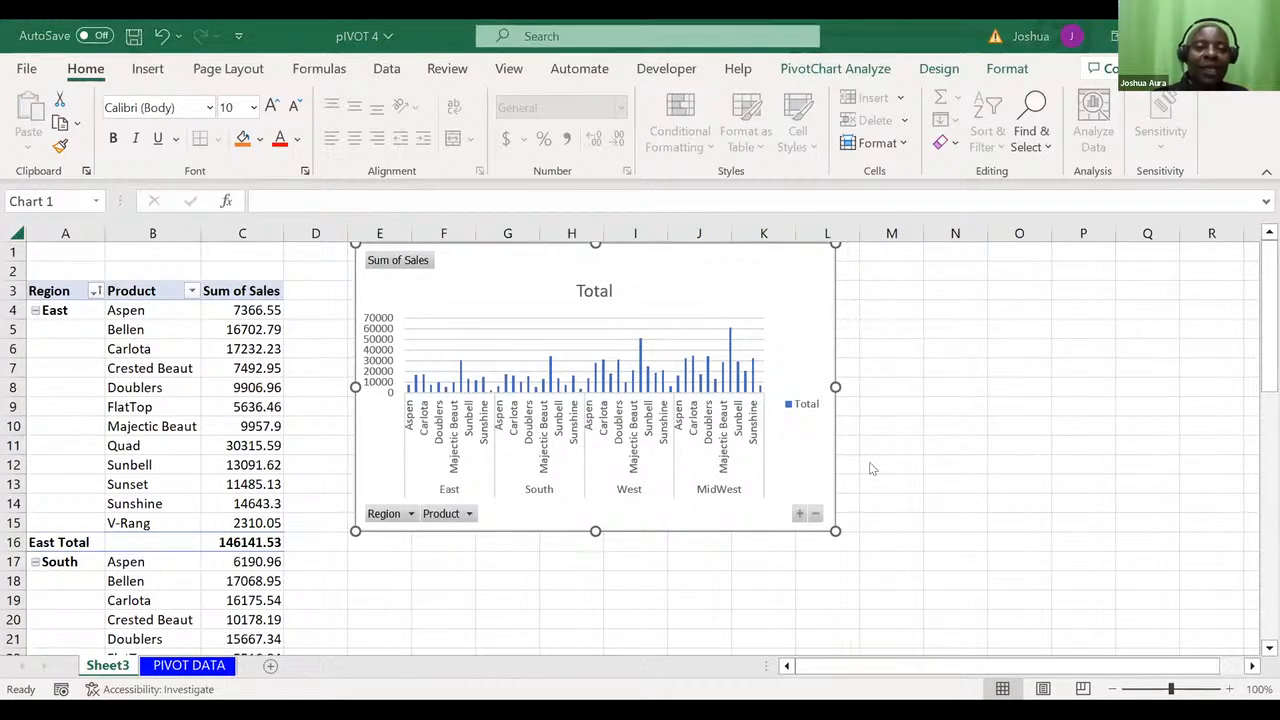
pyautogui.click(252, 389)
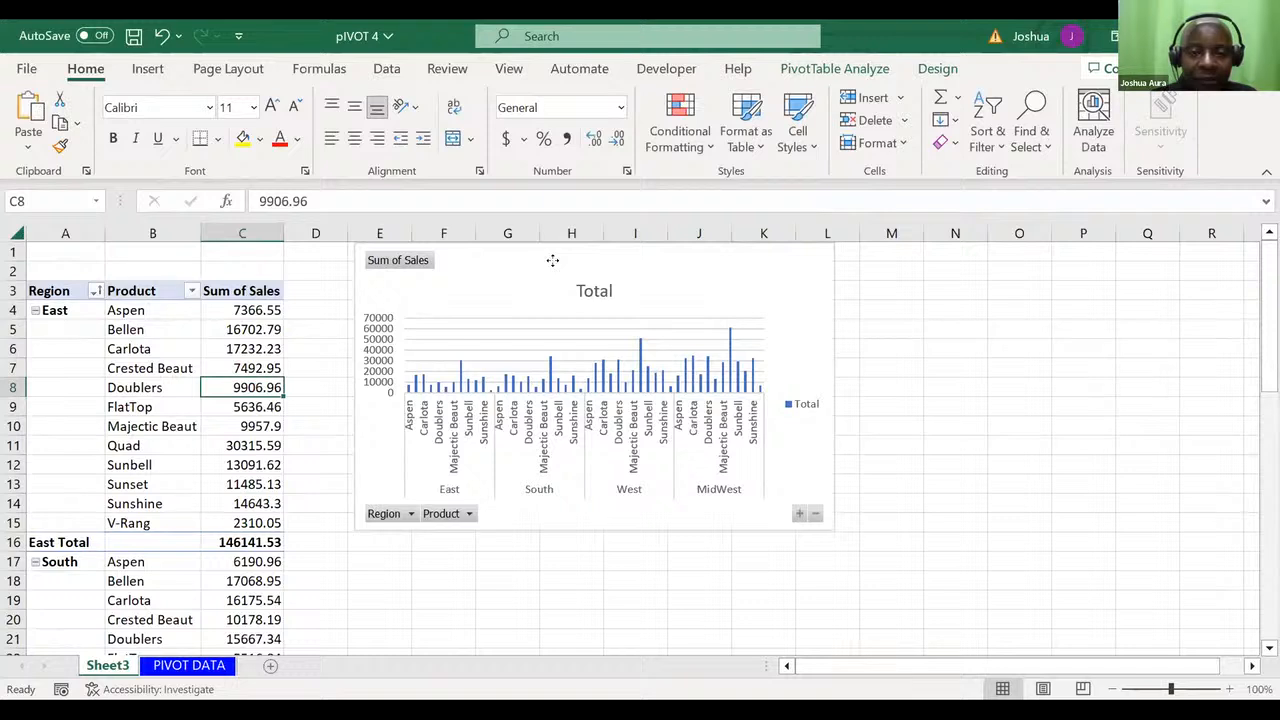
pyautogui.click(552, 260)
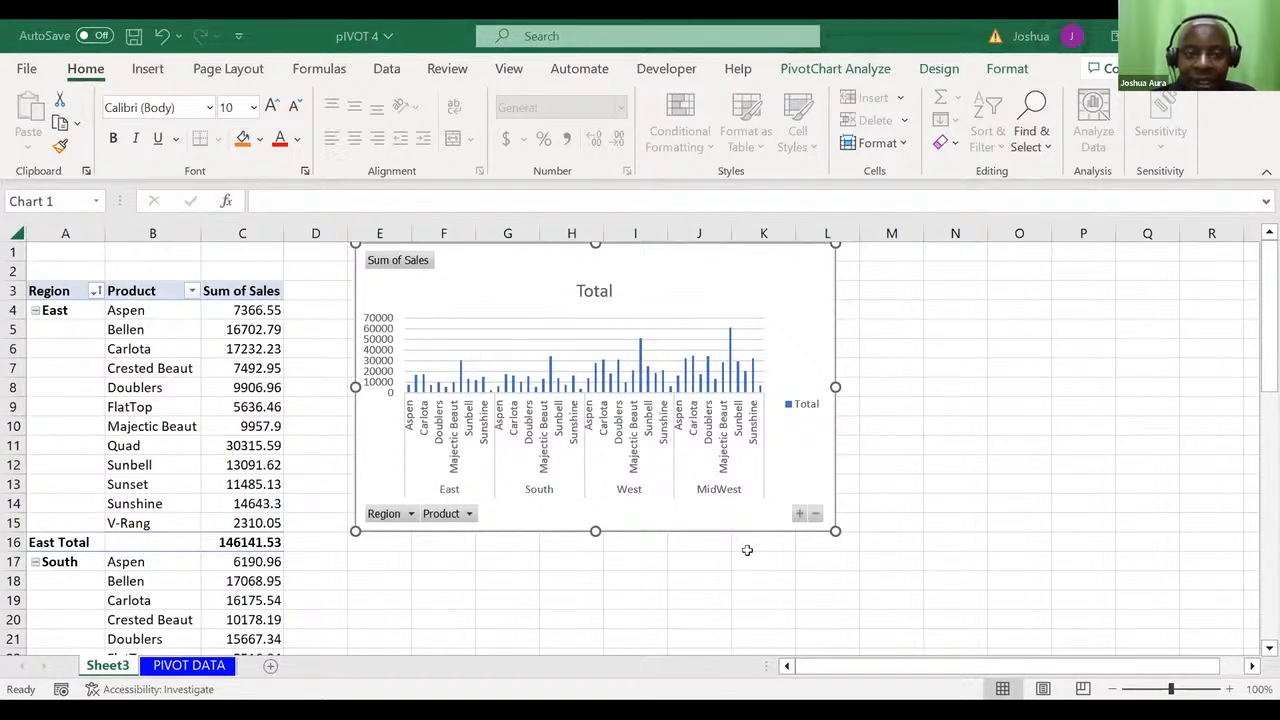
pyautogui.click(155, 284)
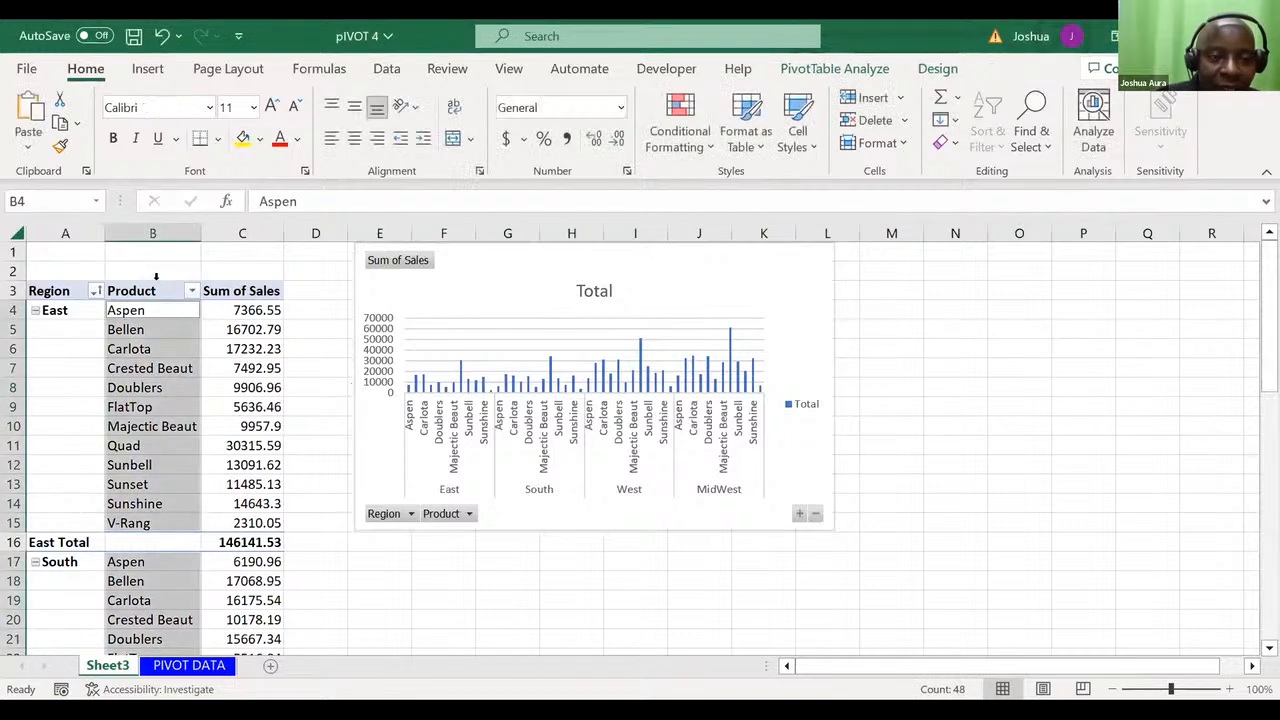
pyautogui.click(253, 368)
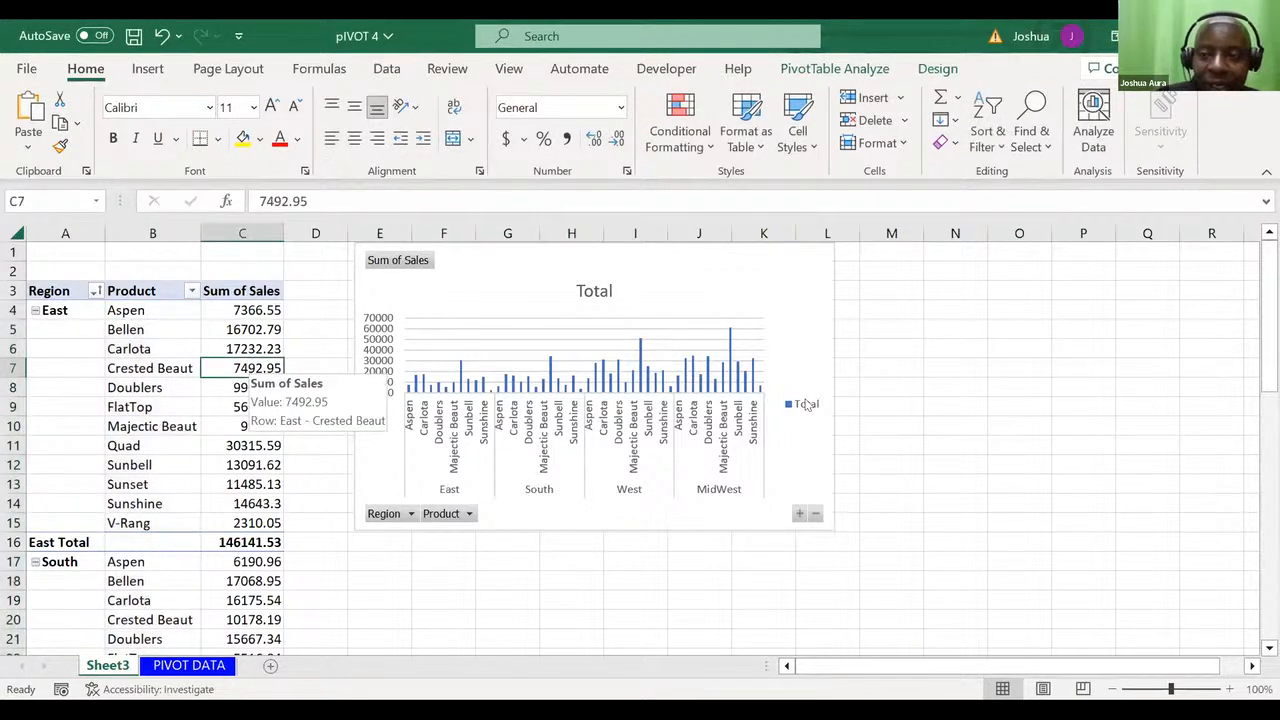
pyautogui.click(1046, 480)
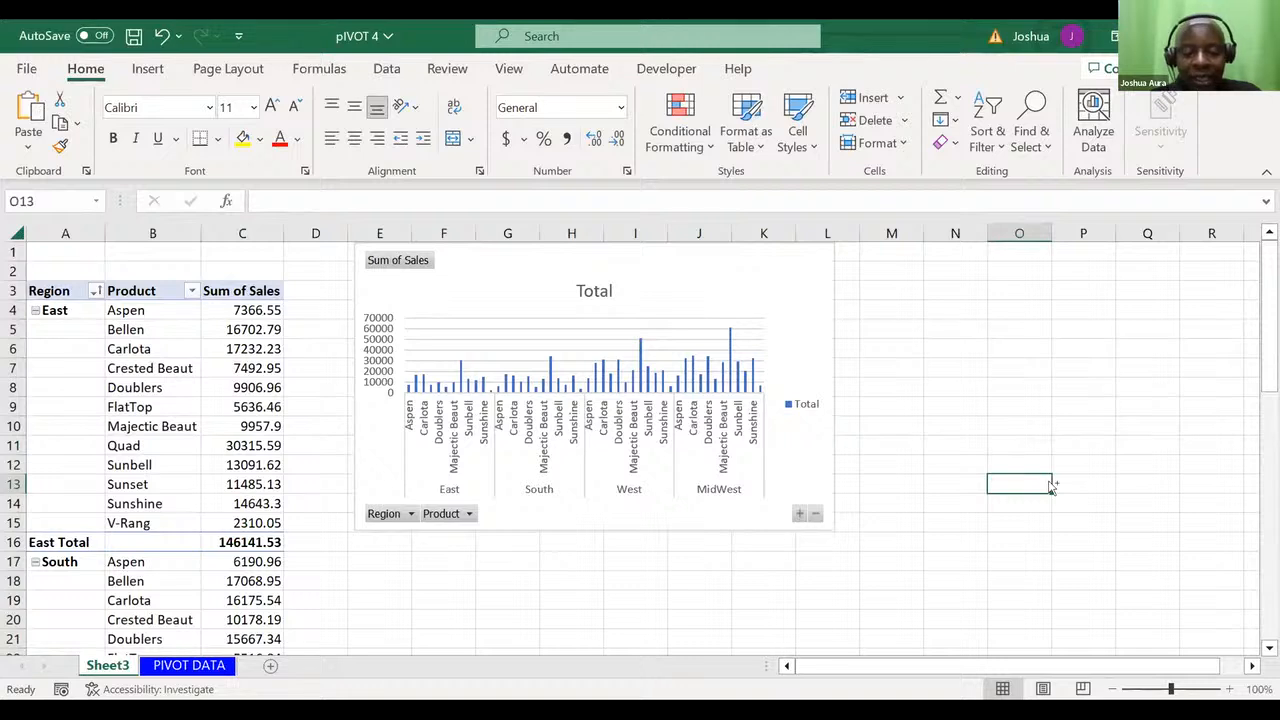
pyautogui.click(794, 450)
pyautogui.hotkey('ctrl', 'z')
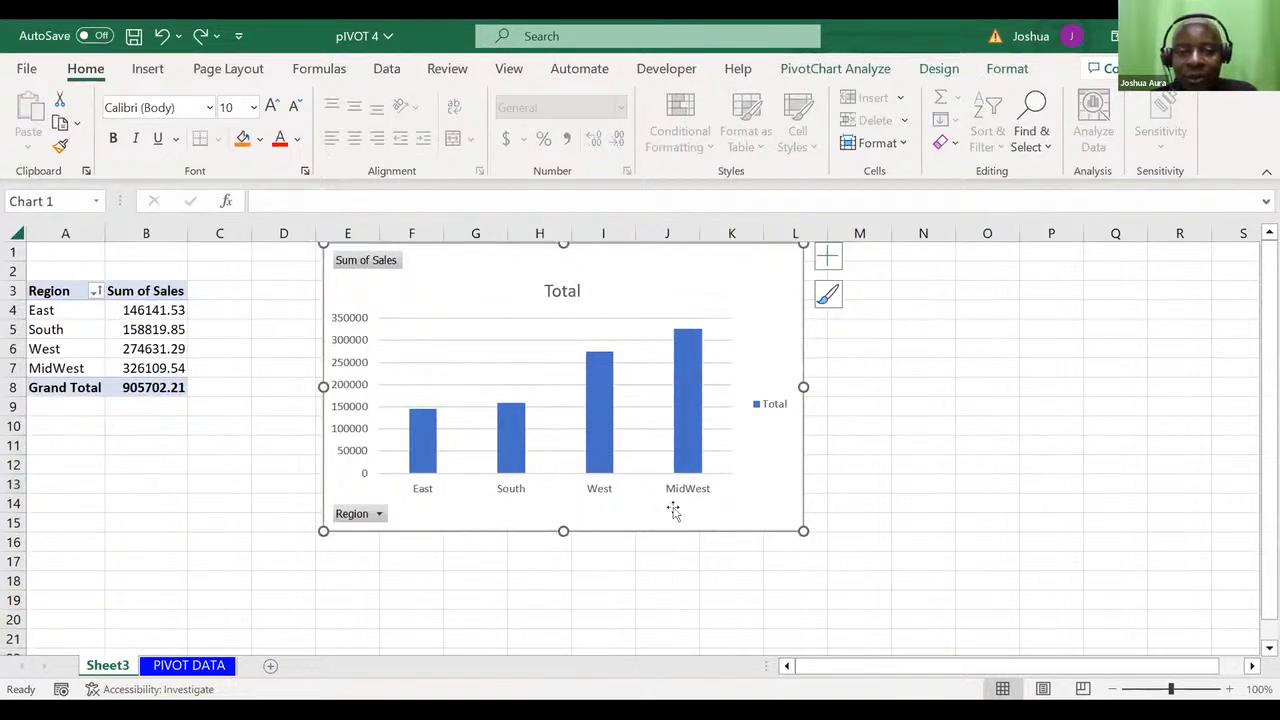
pyautogui.click(157, 311)
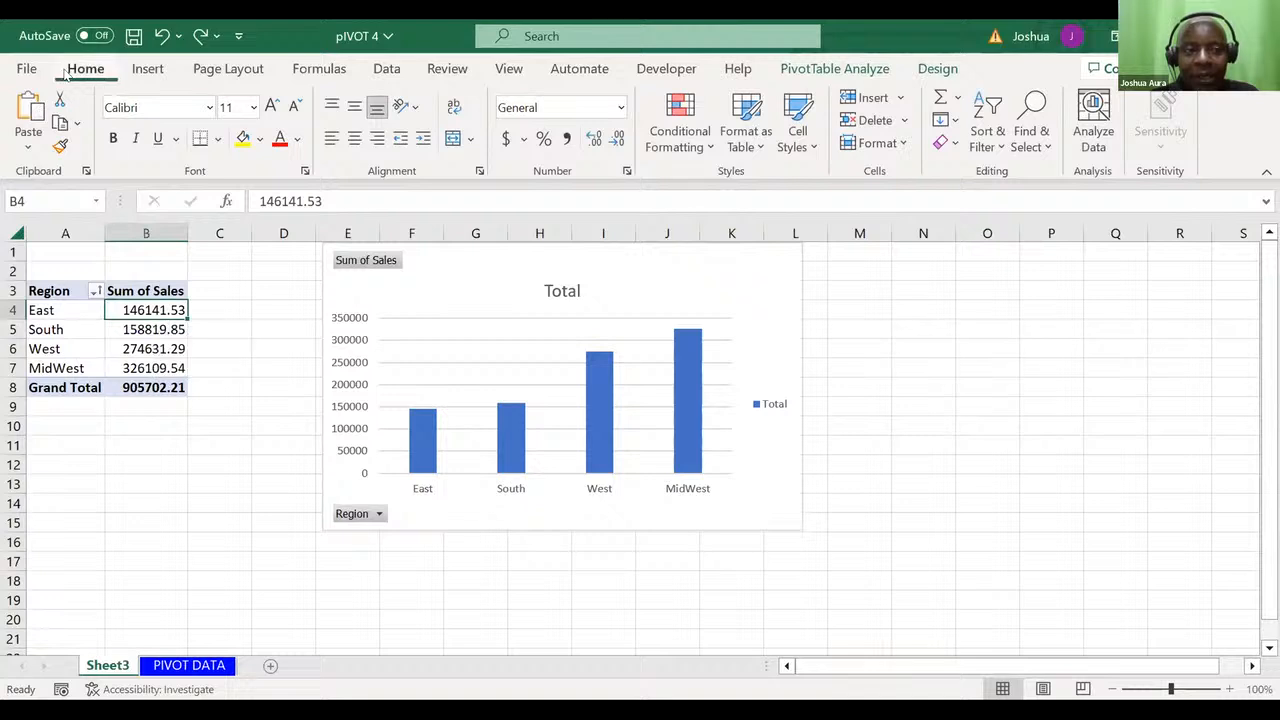
pyautogui.click(147, 69)
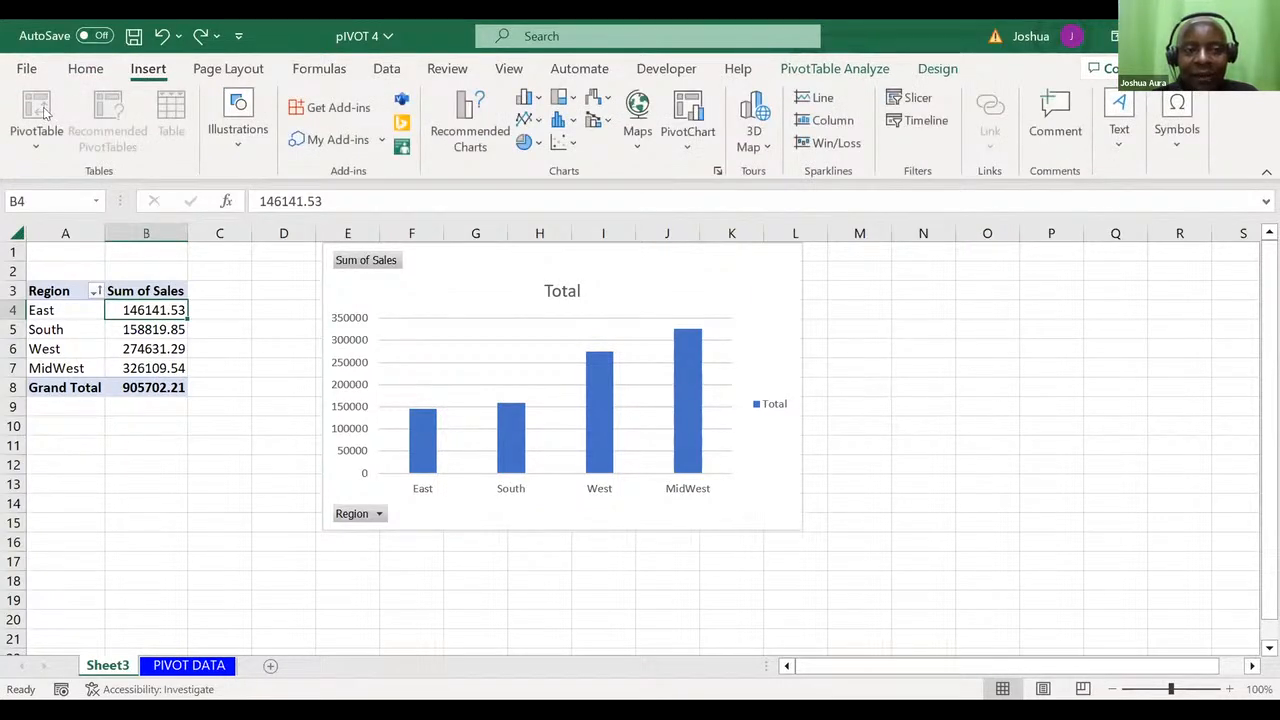
pyautogui.click(148, 362)
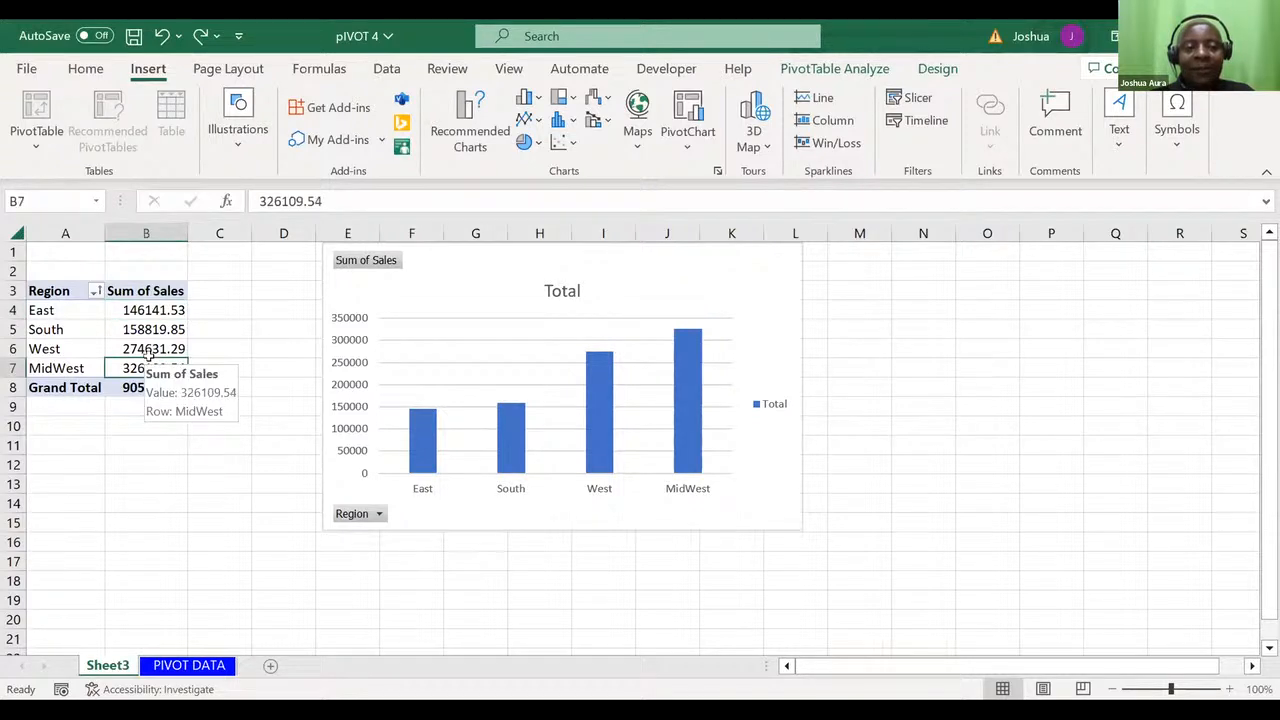
pyautogui.click(497, 458)
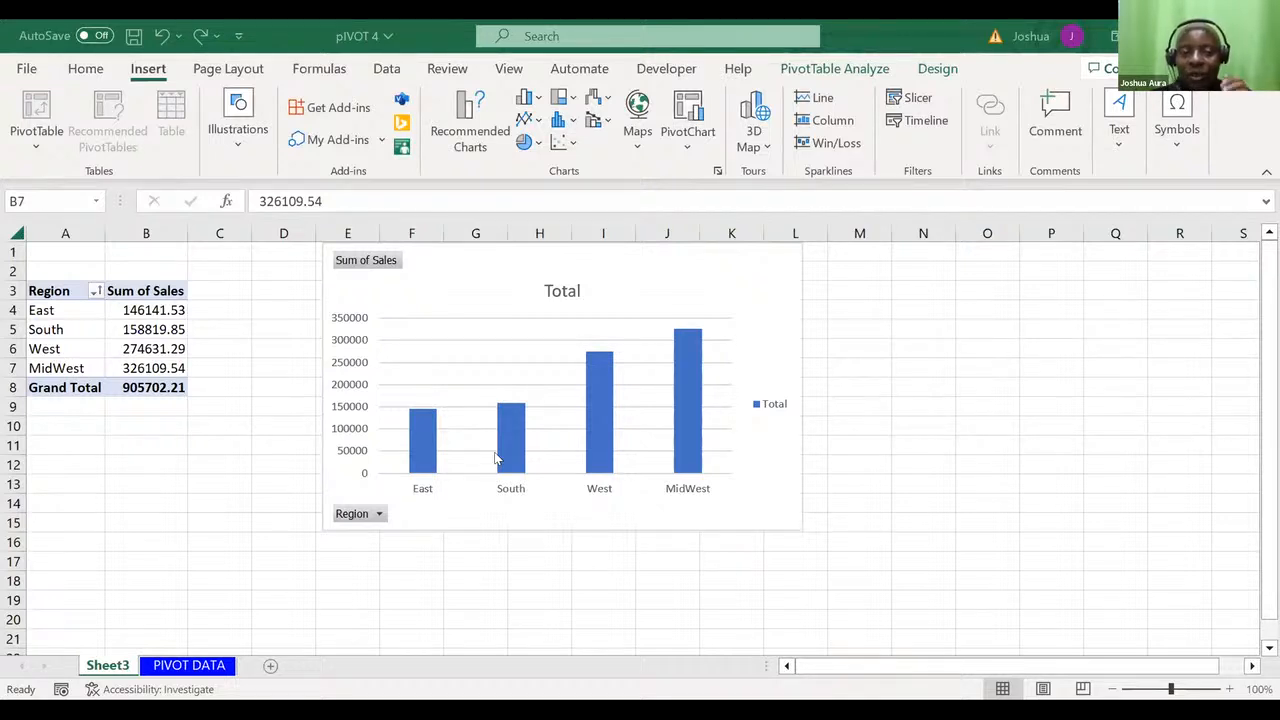
pyautogui.click(135, 347)
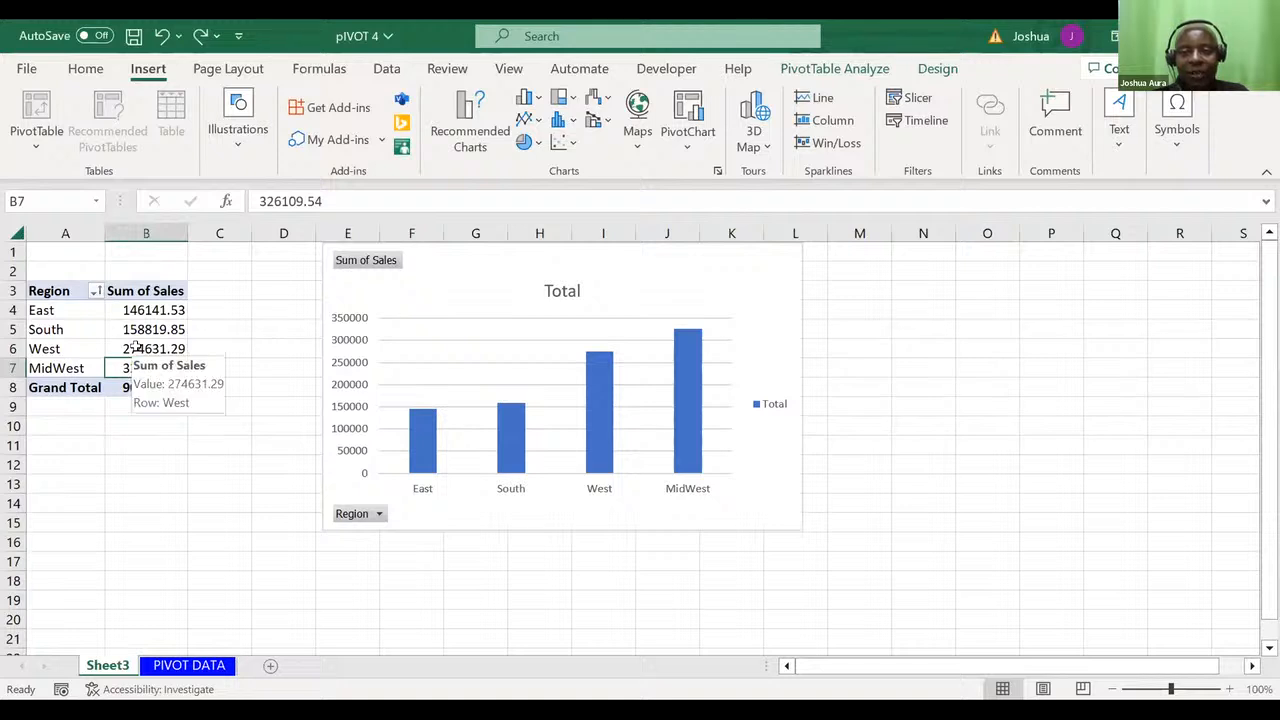
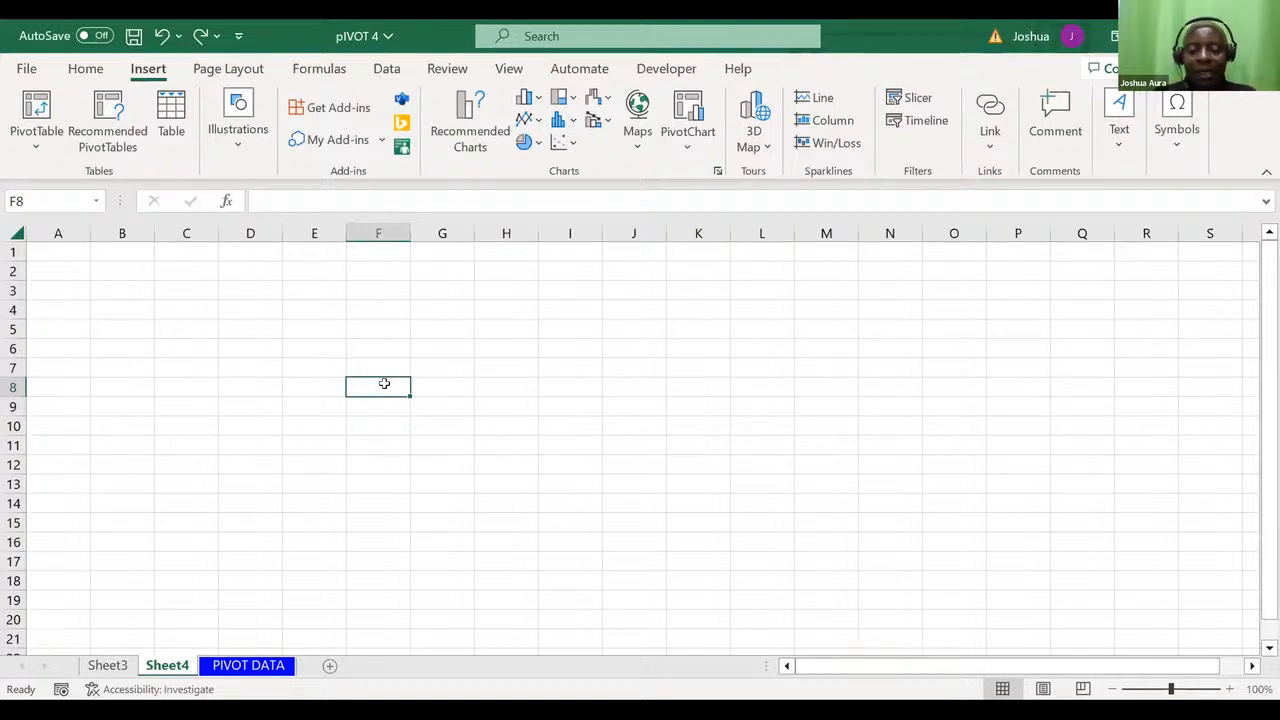
# - On Sheet4, enter the headers Quantity in F8 and Price in G8
pyautogui.write('QU')
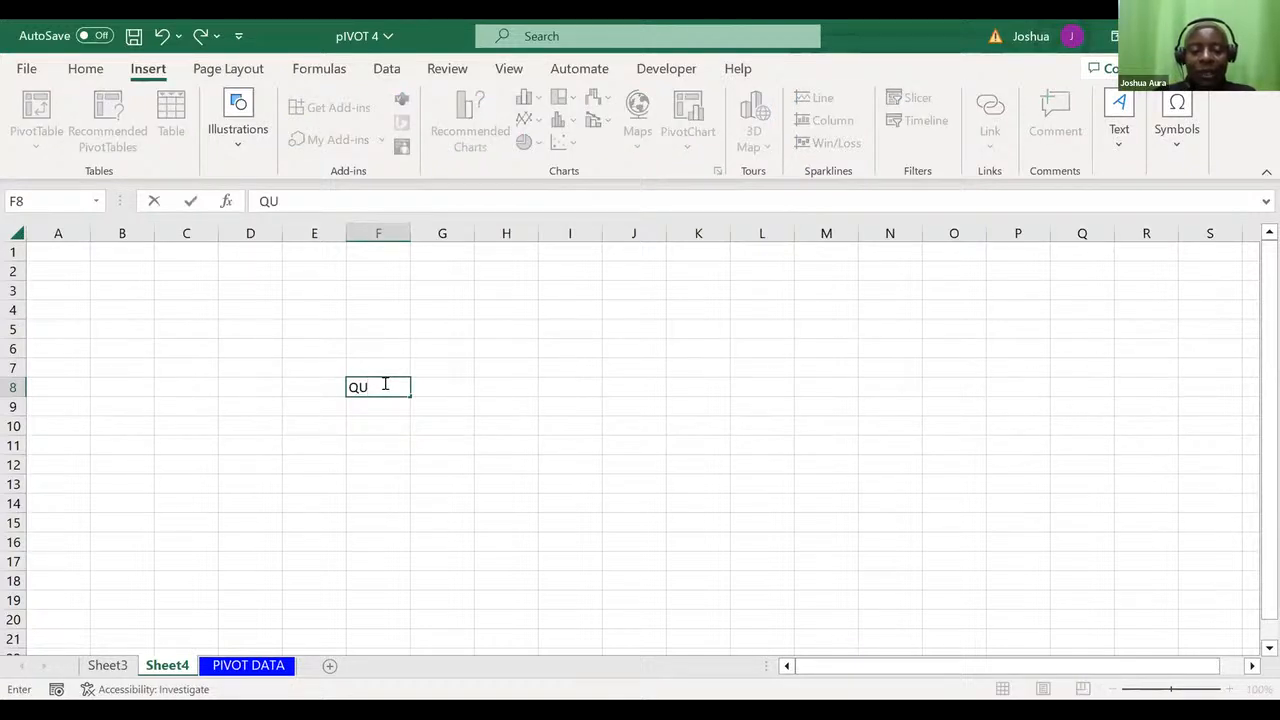
pyautogui.press('BackSpace')
pyautogui.press('BackSpace')
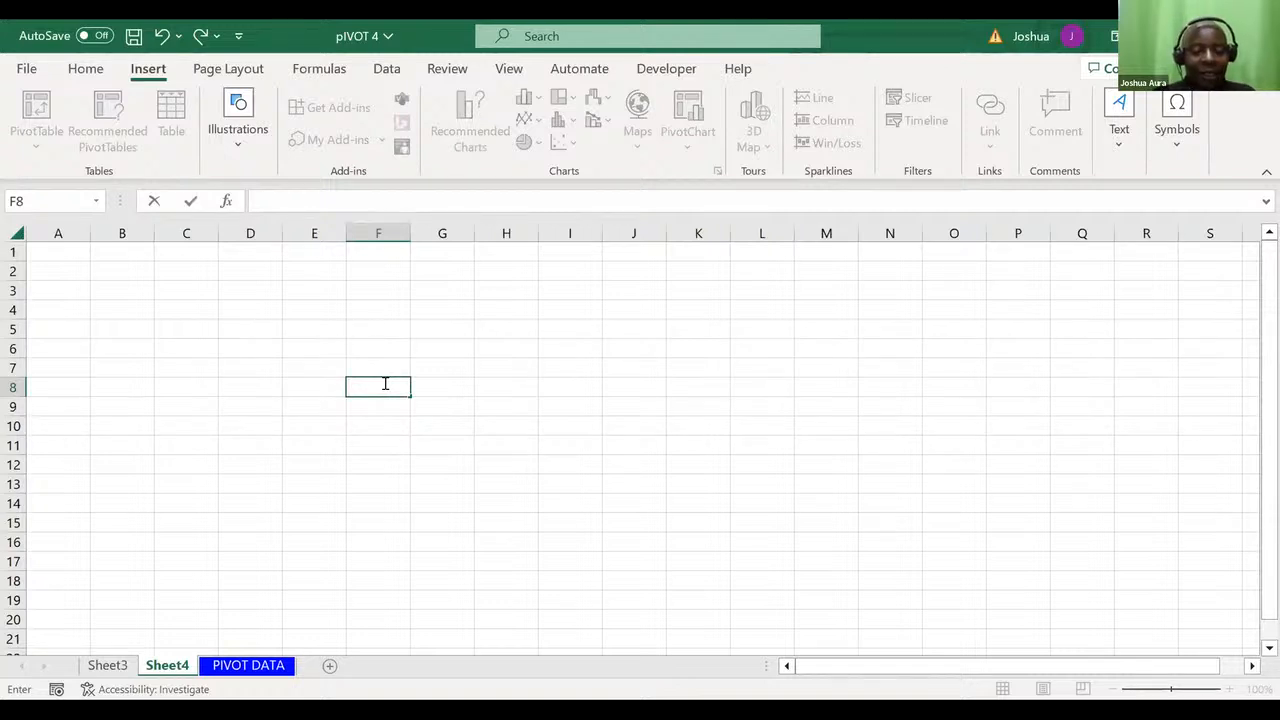
pyautogui.write('Quantity')
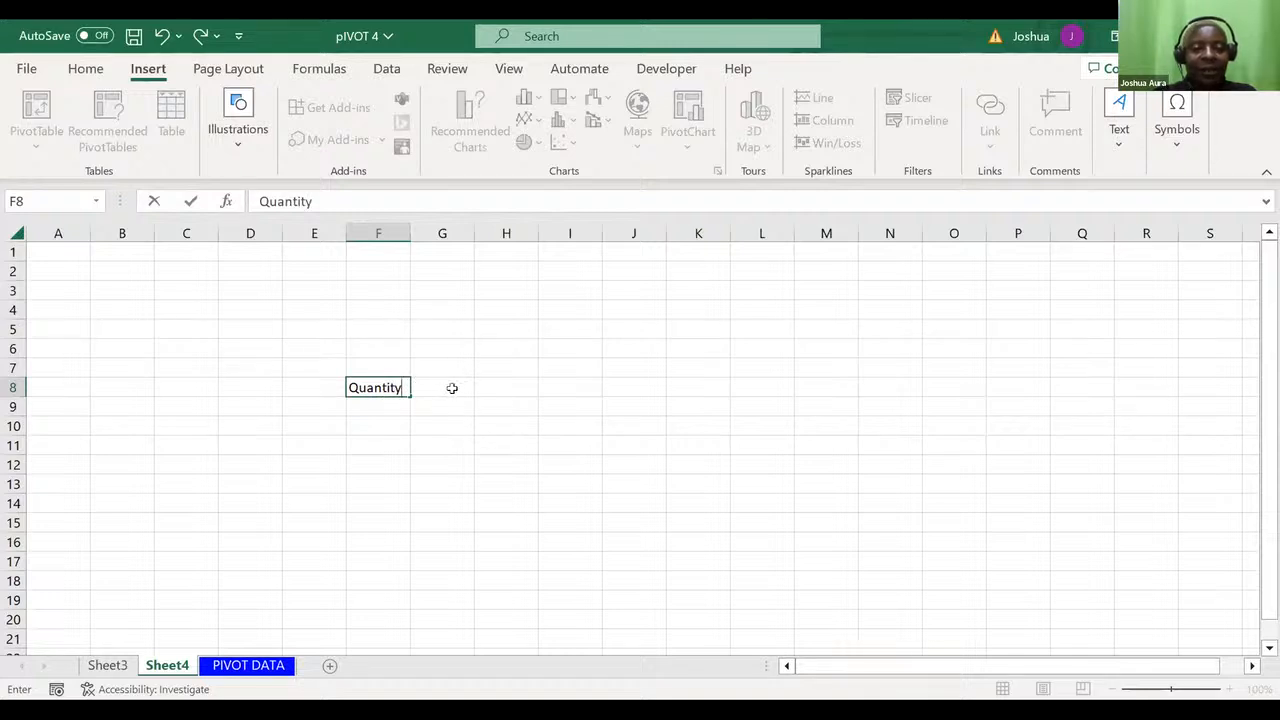
pyautogui.click(448, 388)
pyautogui.write('Price')
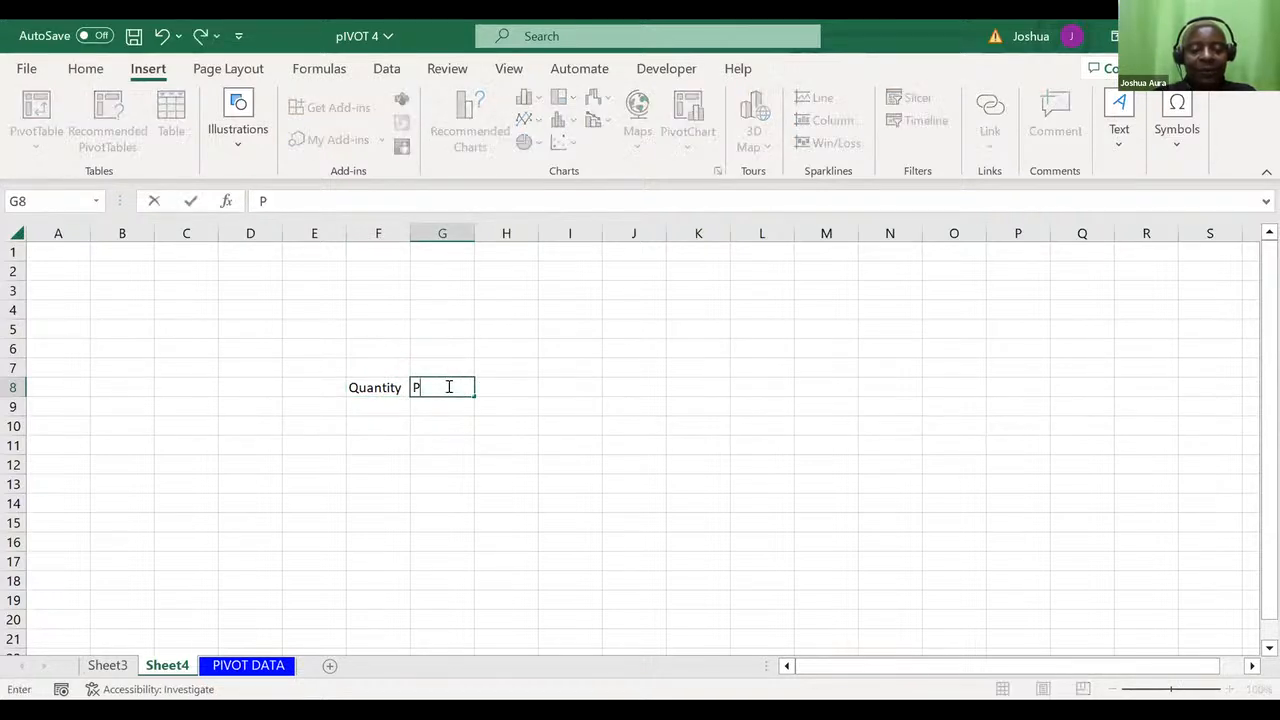
# - Enter the quantities 12, 34 and 54 in cells F9 to F11
pyautogui.click(383, 407)
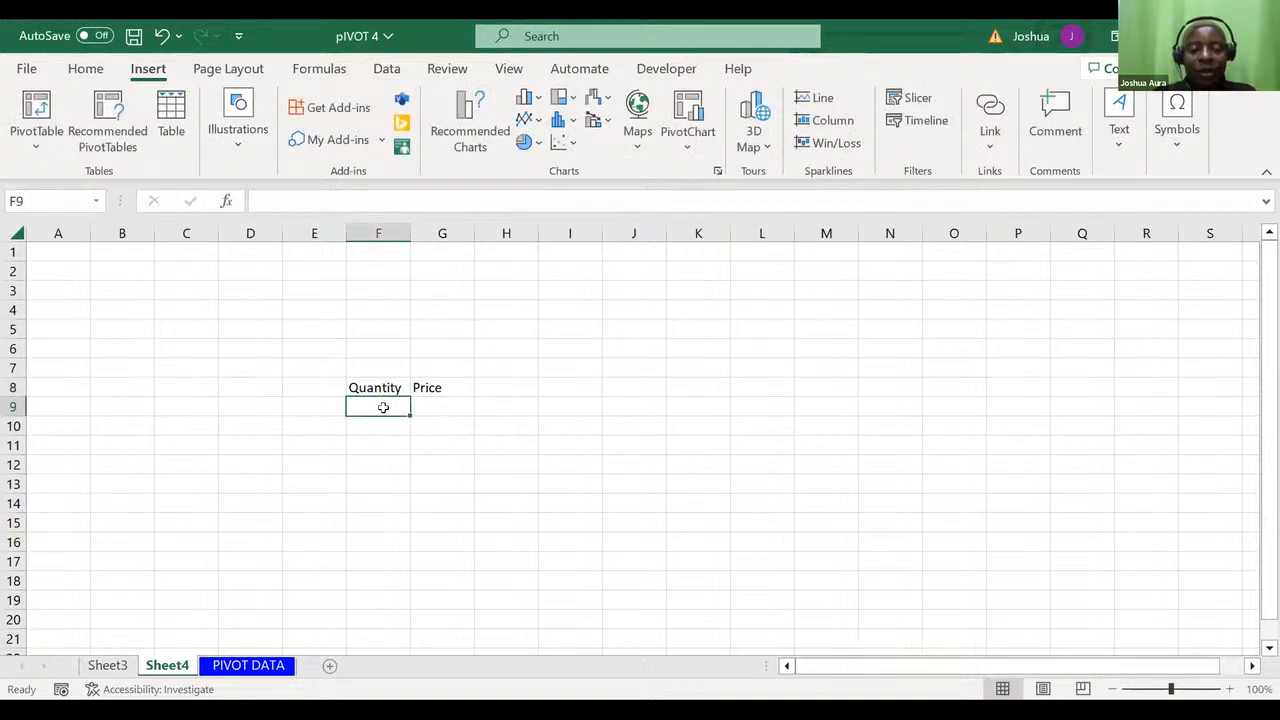
pyautogui.write('12')
pyautogui.press('Return')
pyautogui.write('34')
pyautogui.press('Return')
pyautogui.write('54')
pyautogui.press('Return')
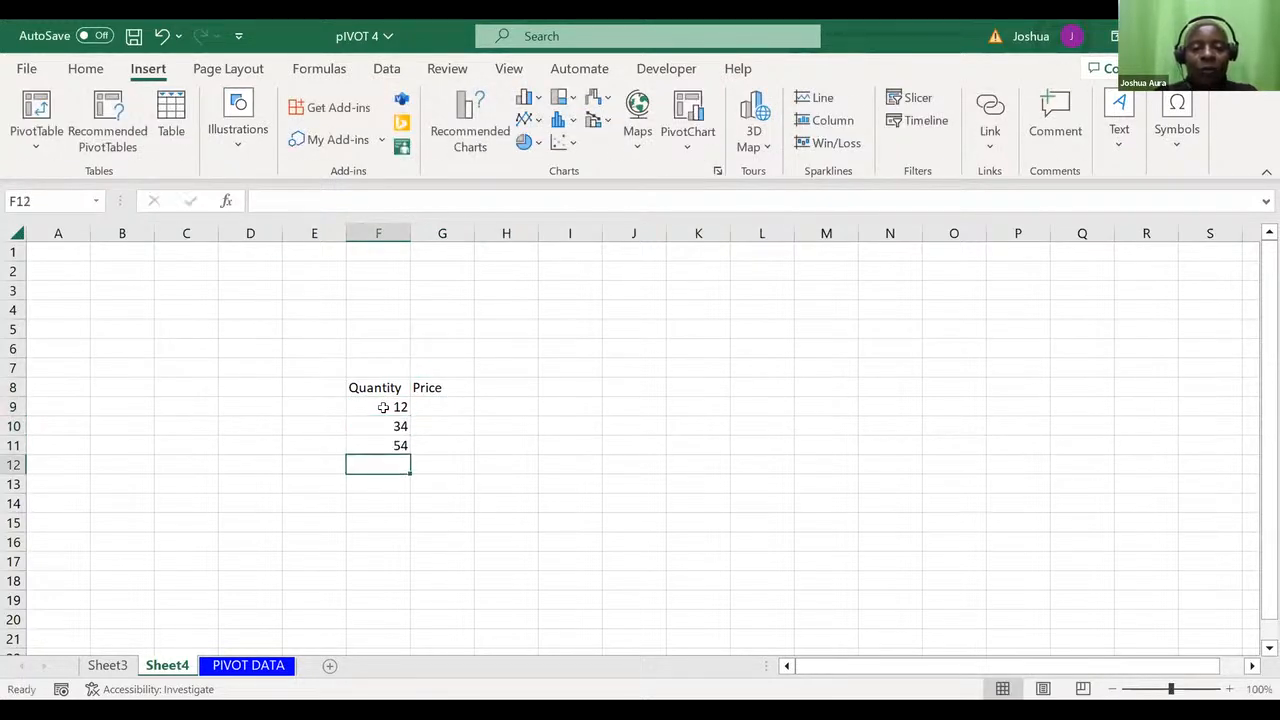
# - Enter the prices 3, 4 and 5 in cells G9 to G11
pyautogui.click(449, 404)
pyautogui.write('3')
pyautogui.press('Return')
pyautogui.write('4')
pyautogui.press('Return')
pyautogui.write('5')
pyautogui.press('Return')
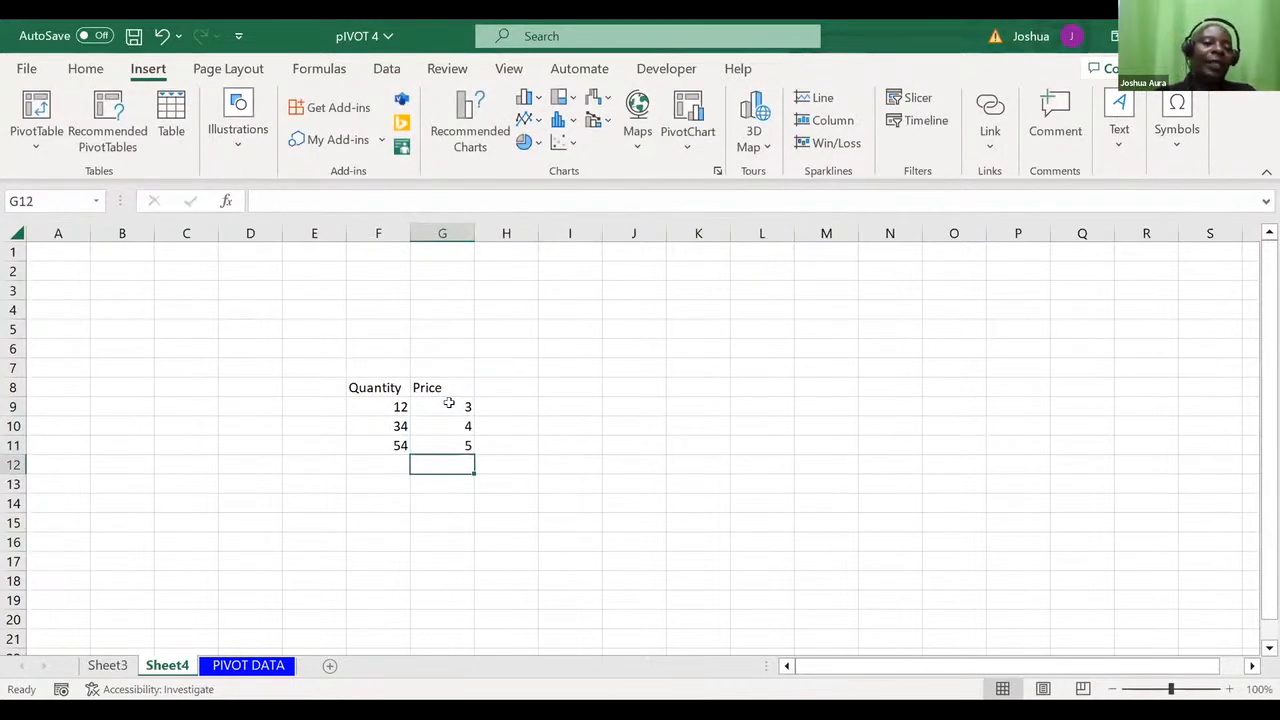
# - Add a third header, Revenue, in cell H8 beside Price
pyautogui.click(505, 384)
pyautogui.write('R')
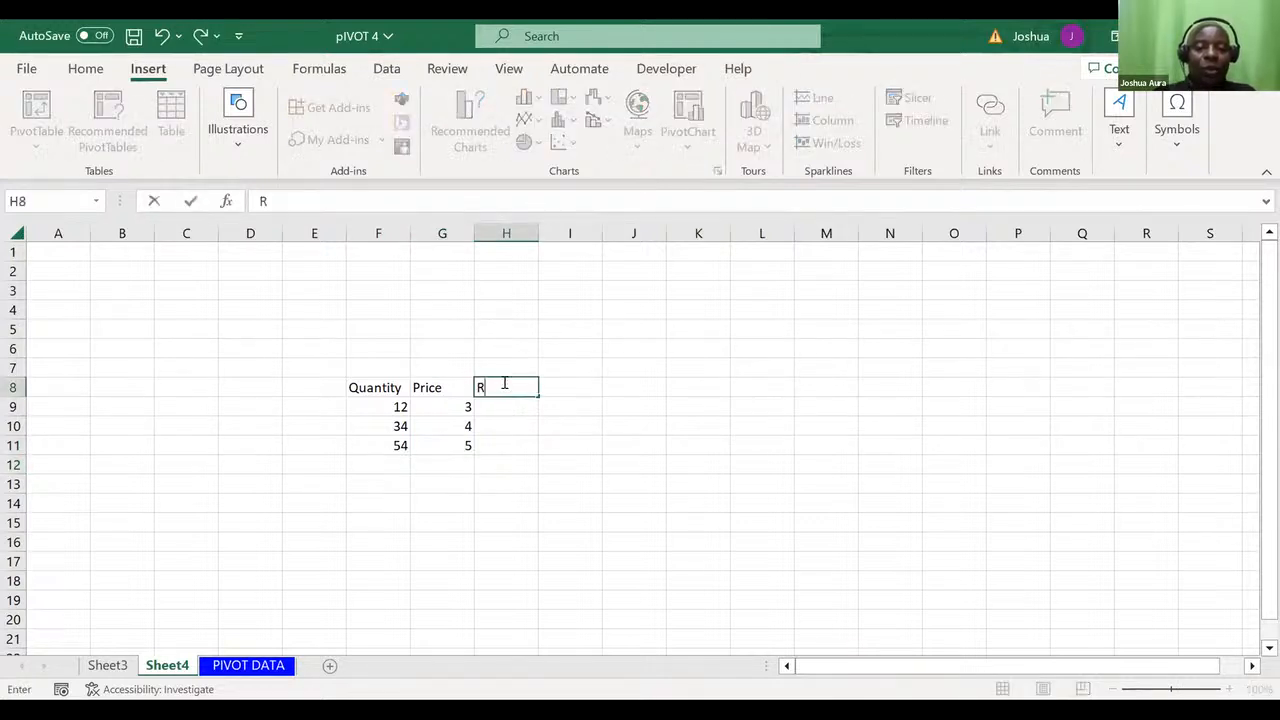
pyautogui.write('evenue')
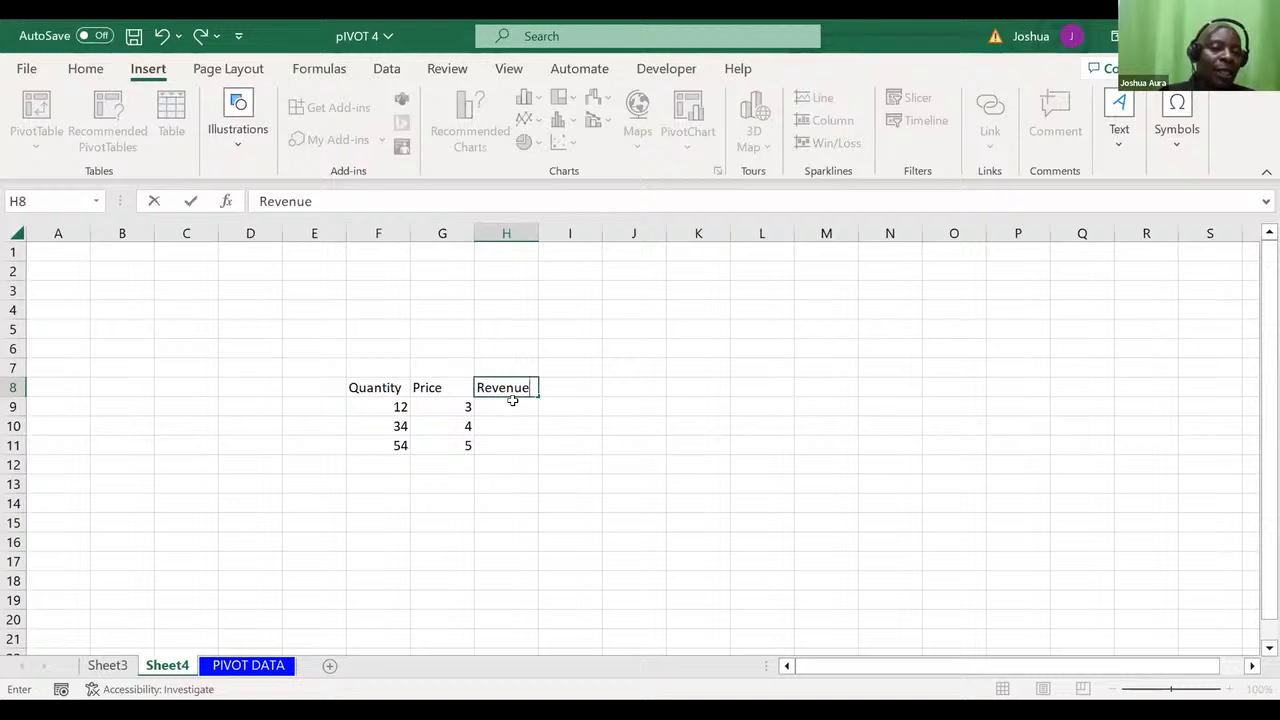
# - Commit the Revenue header and enter the formula =F9*G9 in cell H9
pyautogui.press('Return')
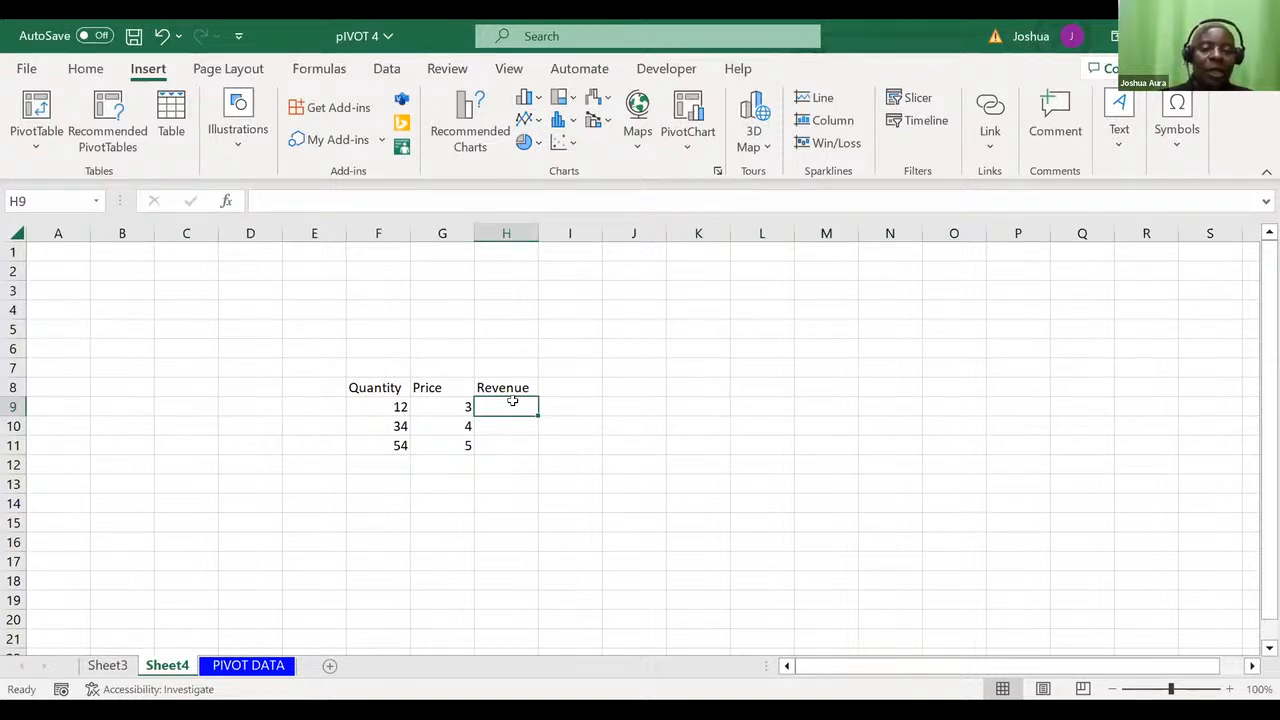
pyautogui.write('=')
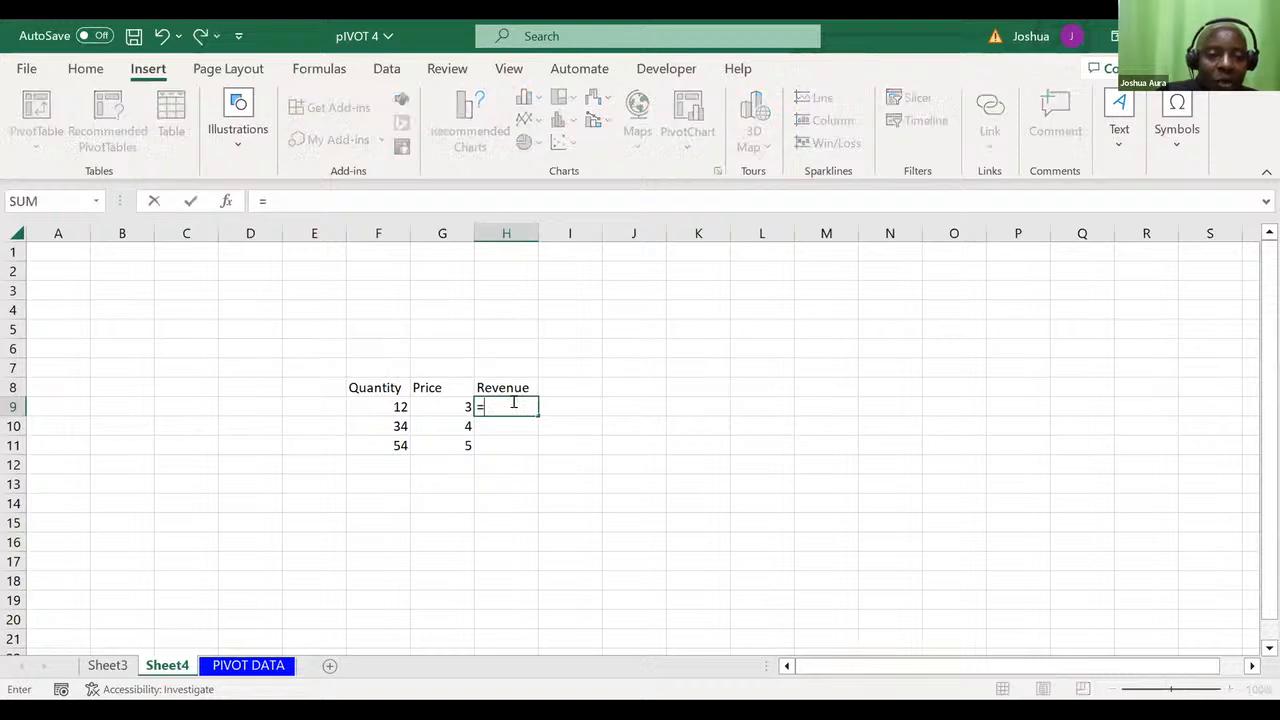
pyautogui.click(387, 403)
pyautogui.write('*')
pyautogui.click(446, 402)
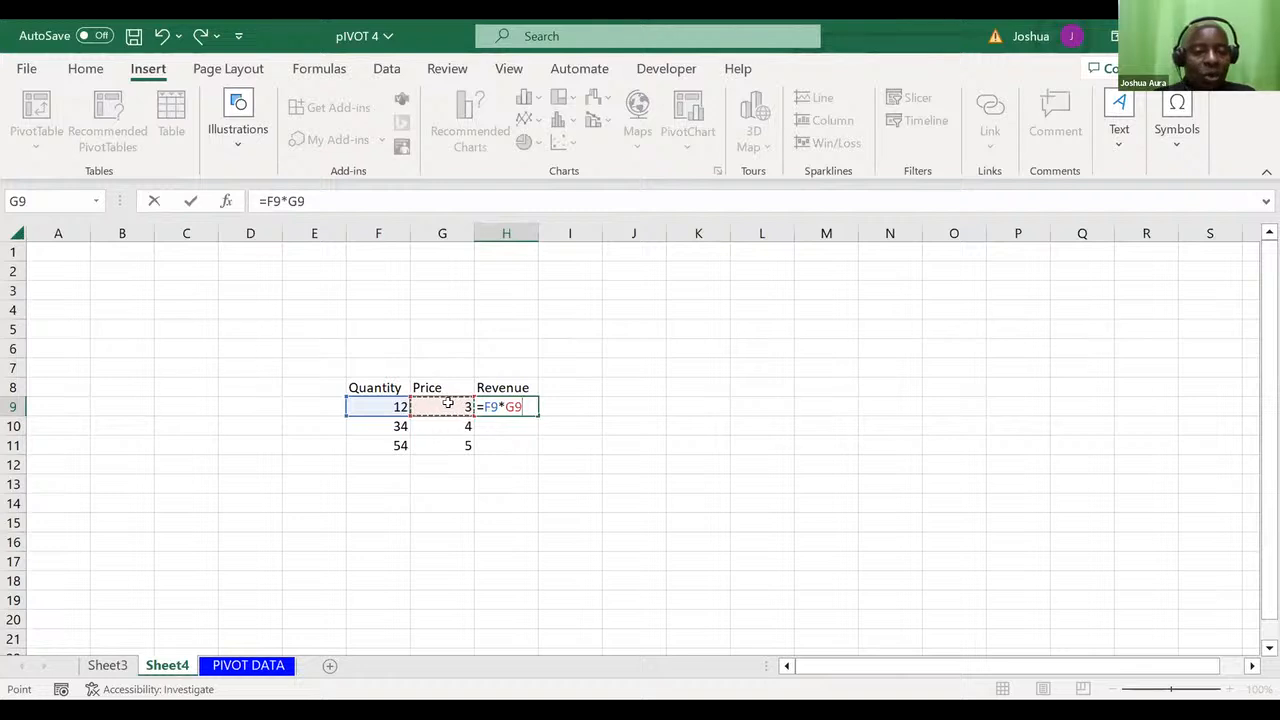
pyautogui.hotkey('ctrl', 'Return')
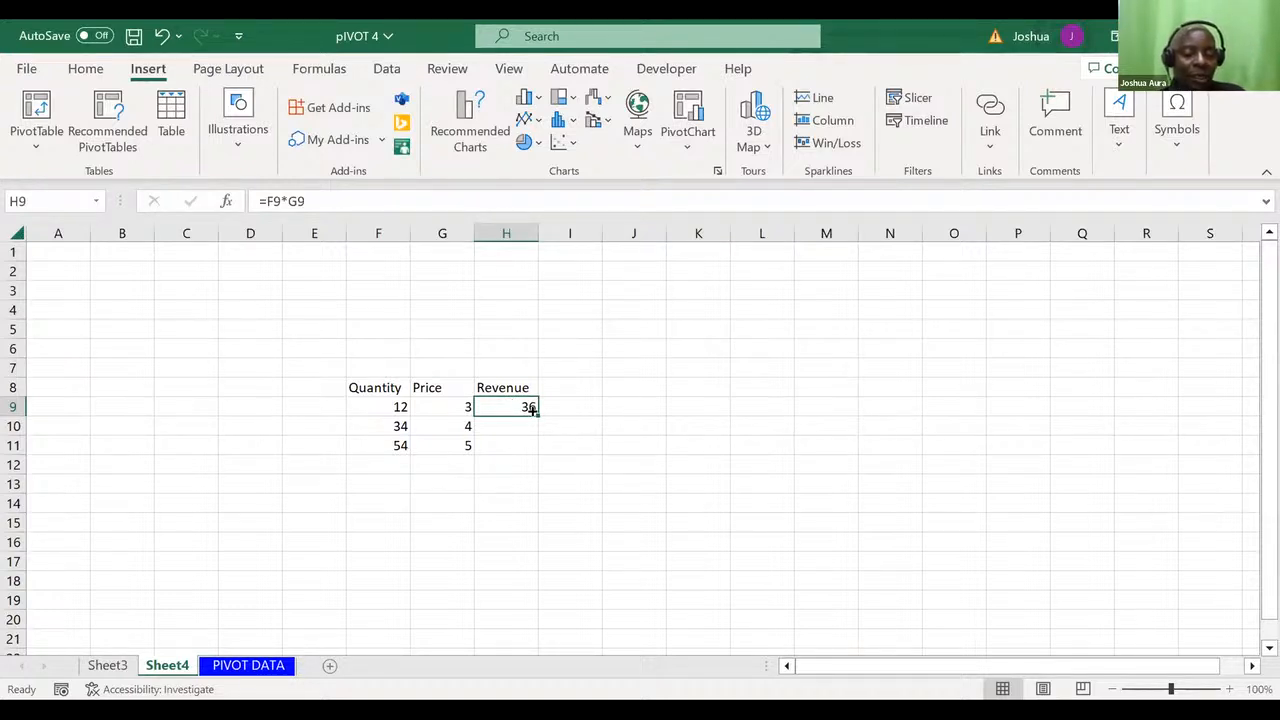
# - Fill the H9 formula down to H11 twice, undoing the fill each time
pyautogui.moveTo(532, 410); pyautogui.dragTo(533, 449)
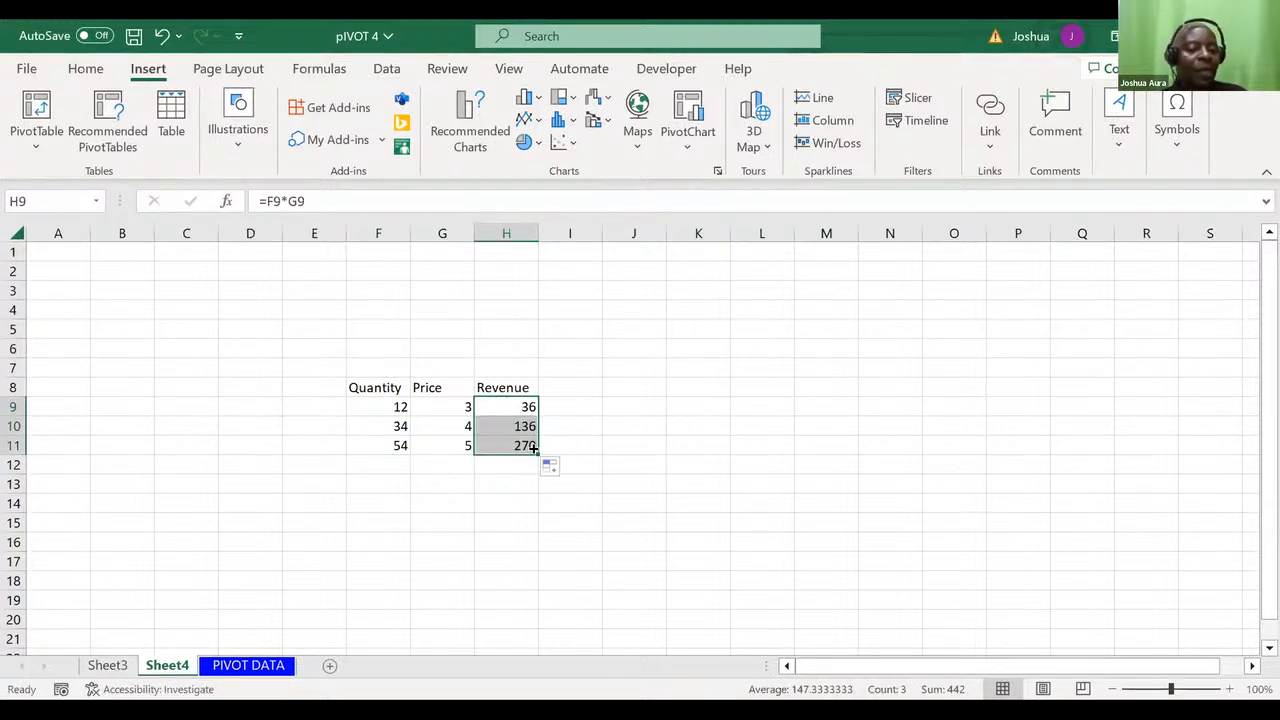
pyautogui.hotkey('ctrl', 'z')
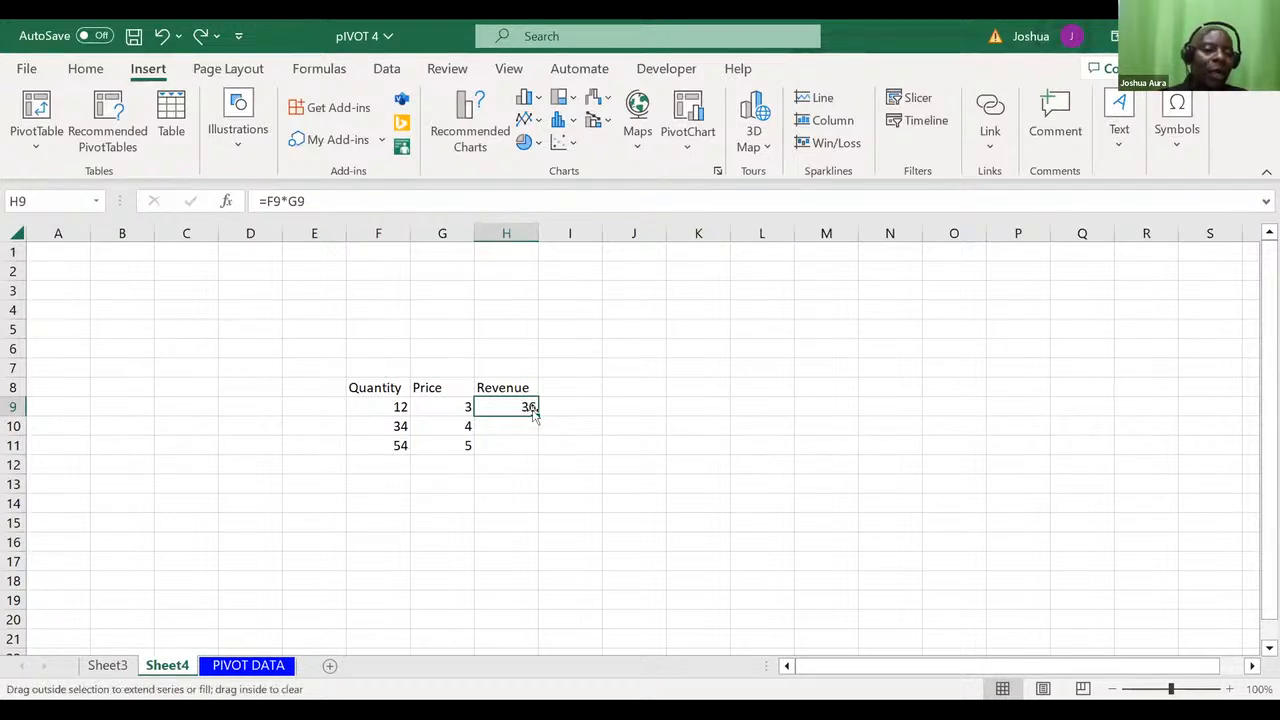
pyautogui.doubleClick(536, 412)
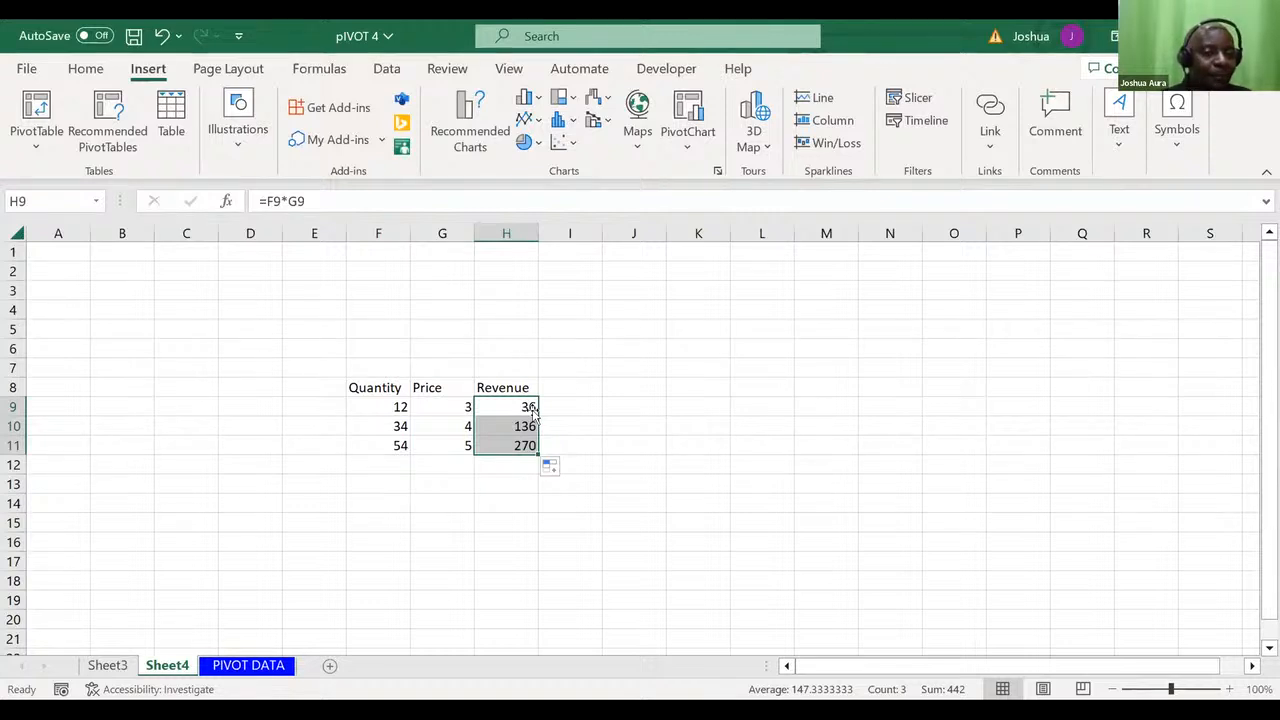
pyautogui.hotkey('ctrl', 'z')
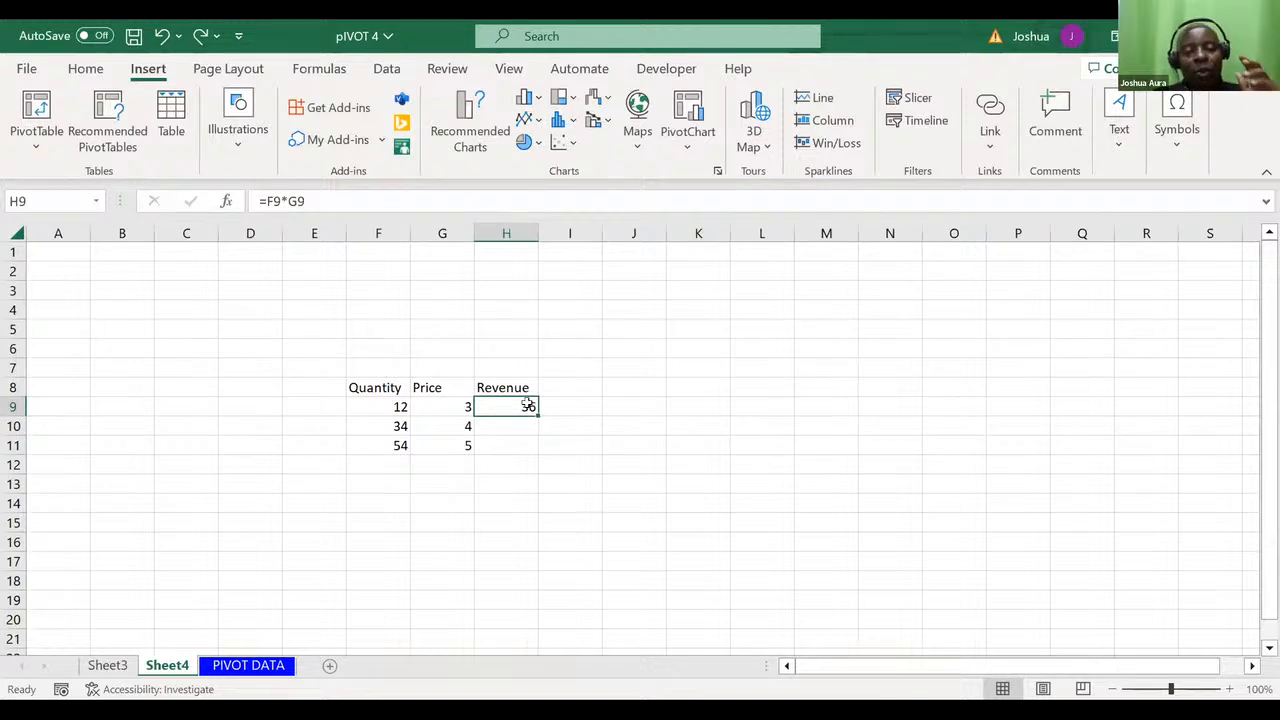
# - Replace the formula in H9 with =G9*F9, multiplying price by quantity
pyautogui.write('=')
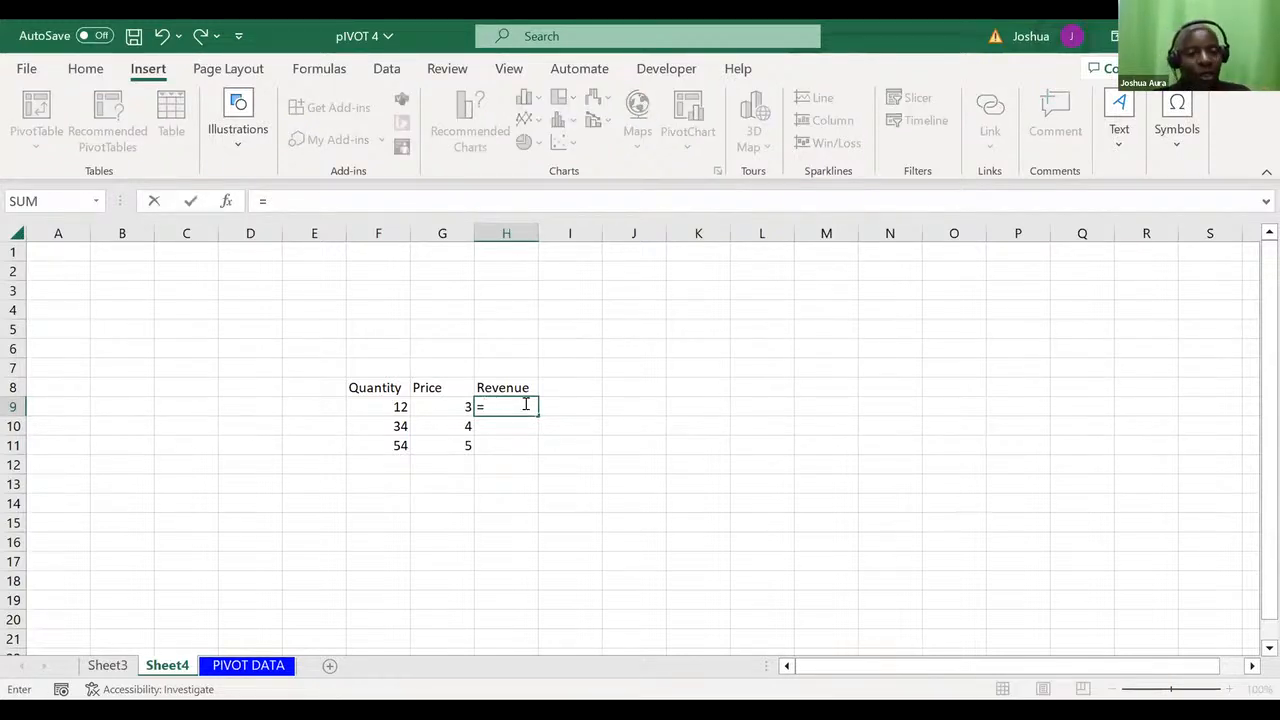
pyautogui.click(453, 404)
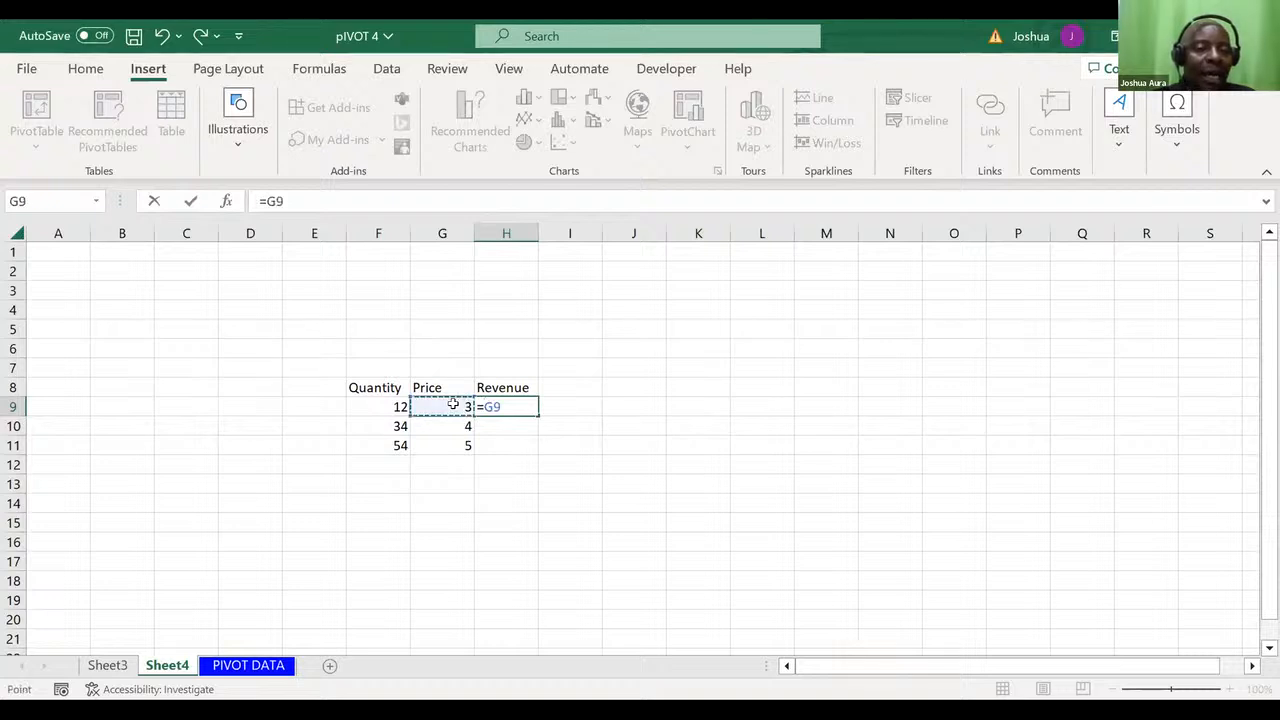
pyautogui.write('*')
pyautogui.click(391, 401)
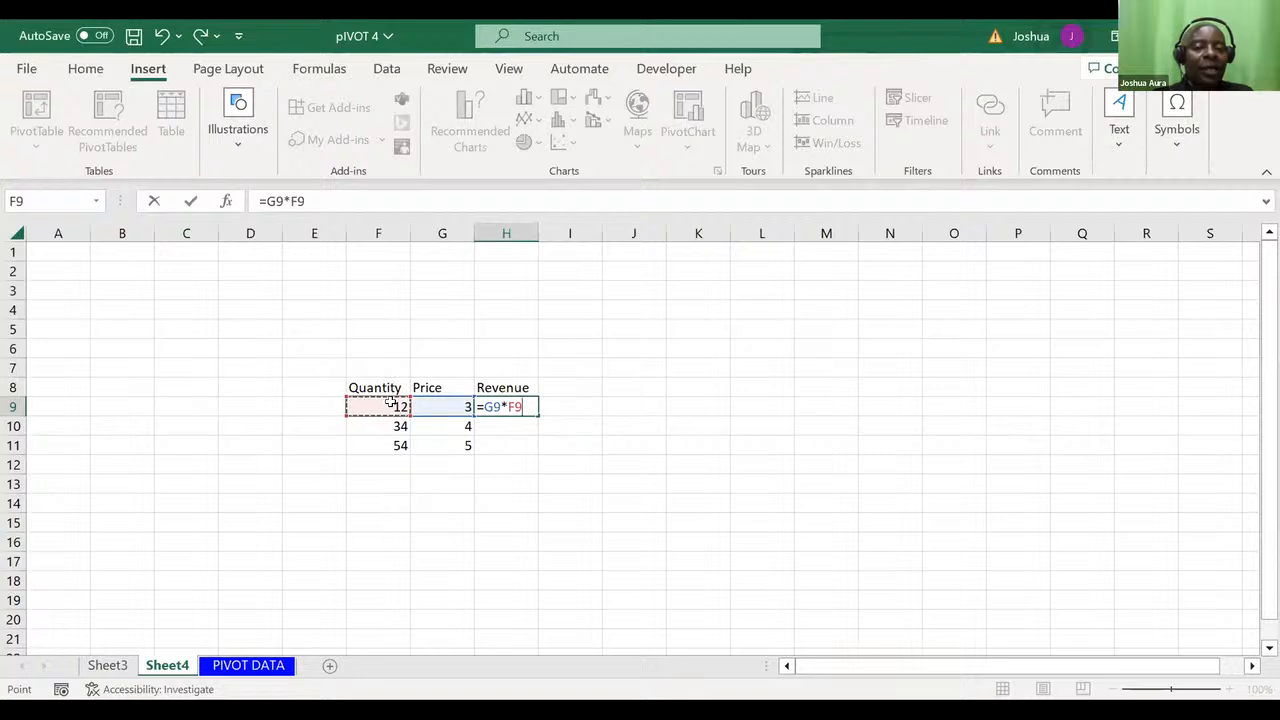
pyautogui.press('Return')
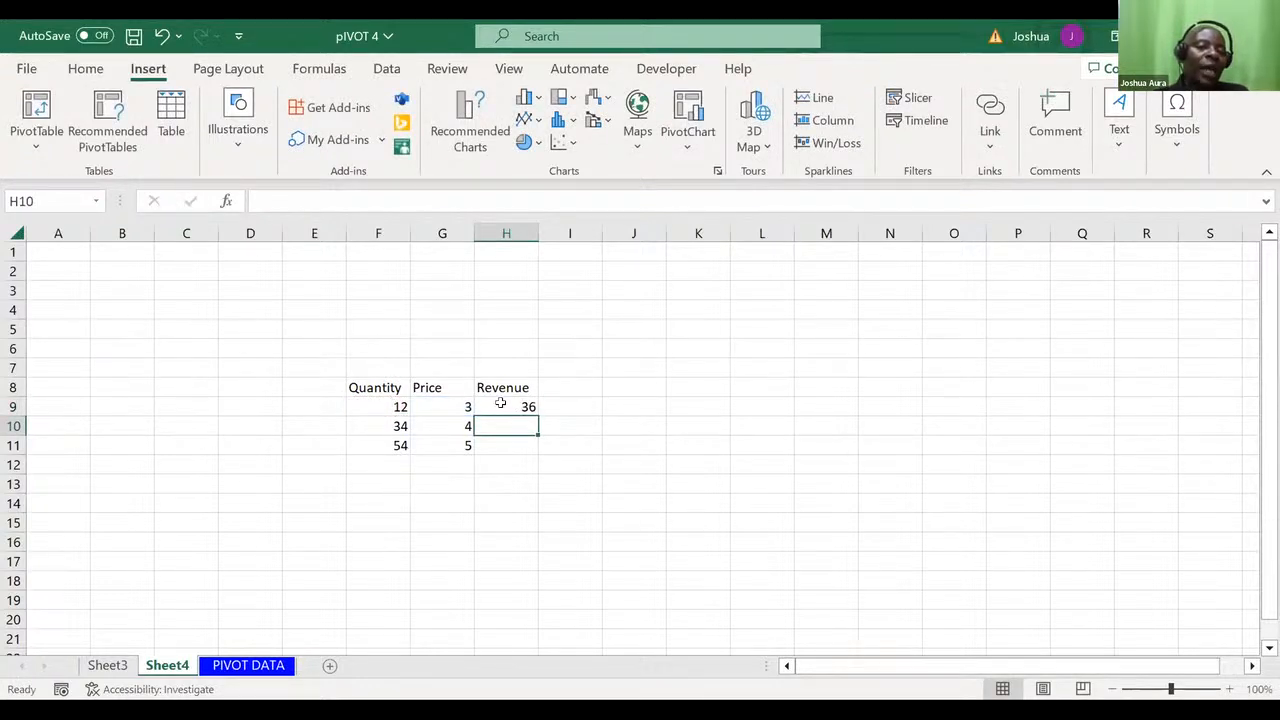
# - Enter the revenue formula =G9*F9 in H9 again and fill it down to H11
pyautogui.click(505, 403)
pyautogui.write('=')
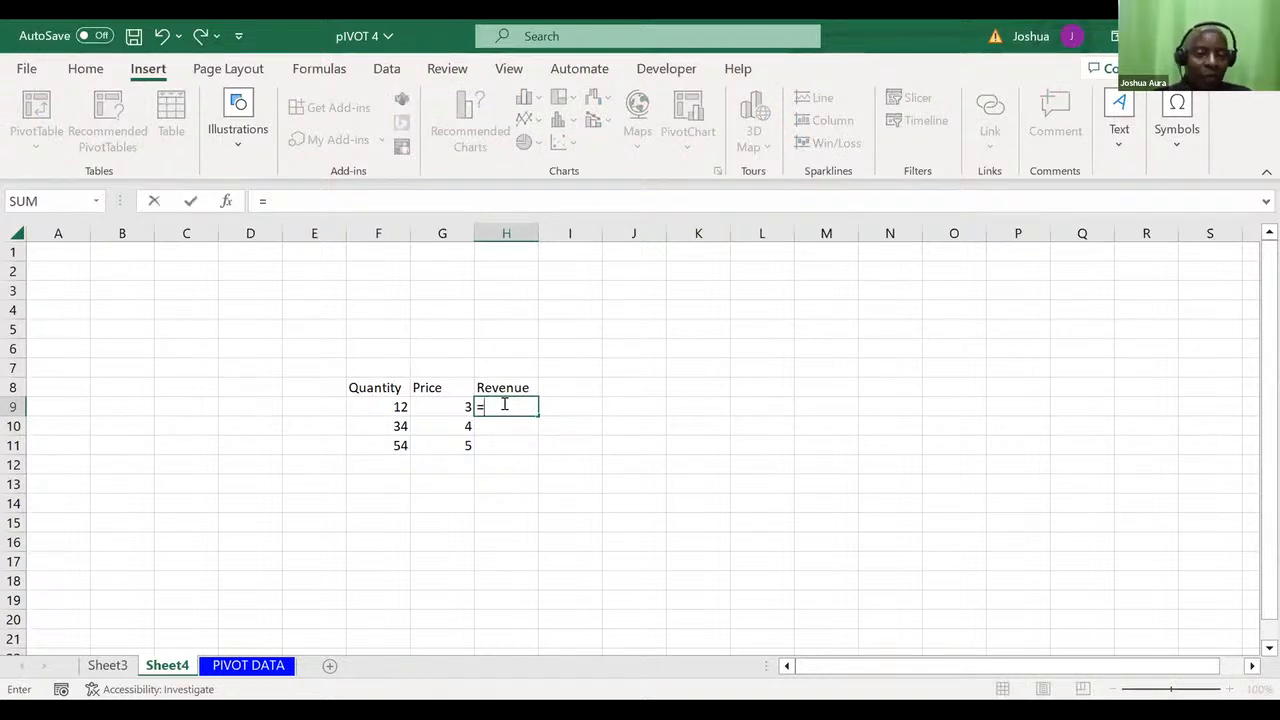
pyautogui.click(455, 403)
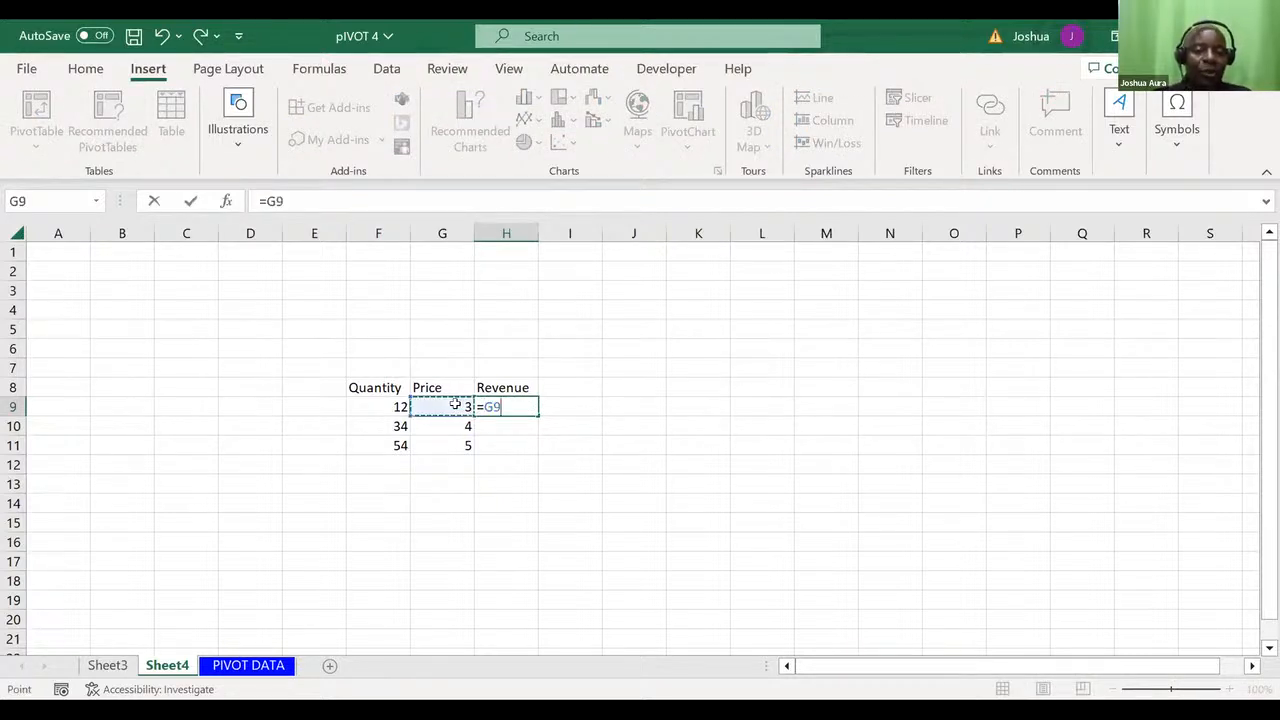
pyautogui.write('*')
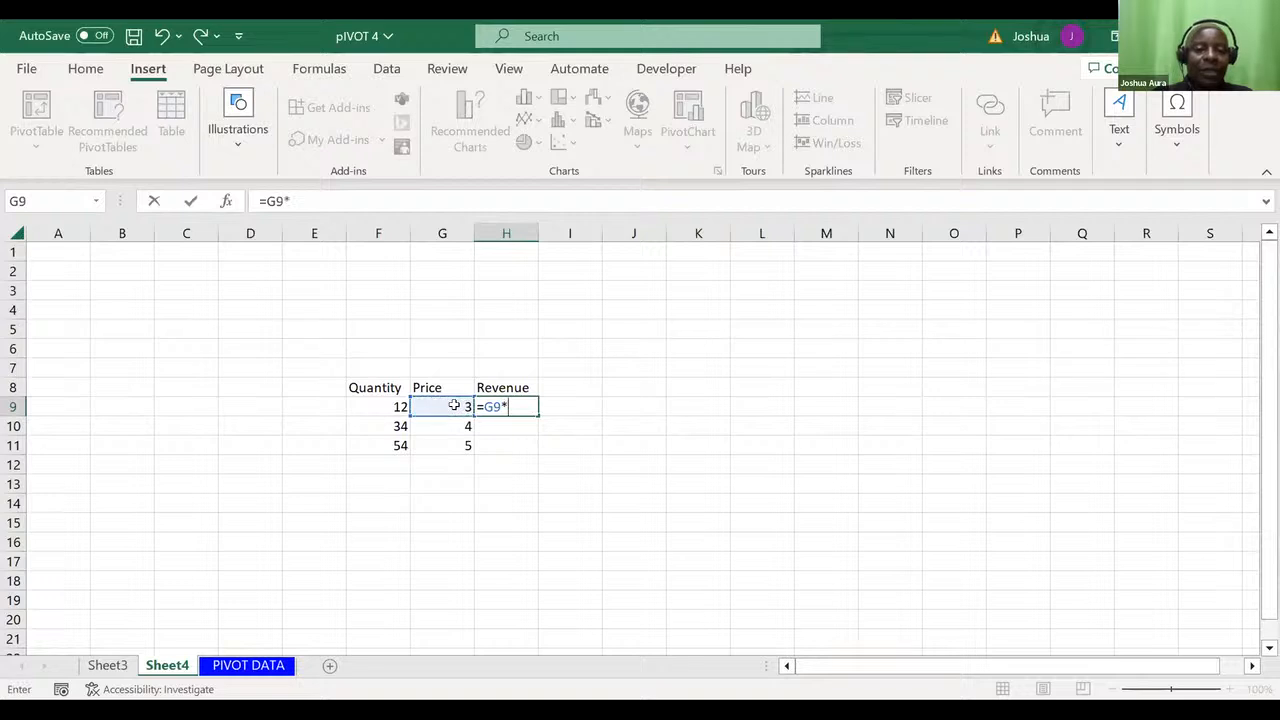
pyautogui.click(390, 403)
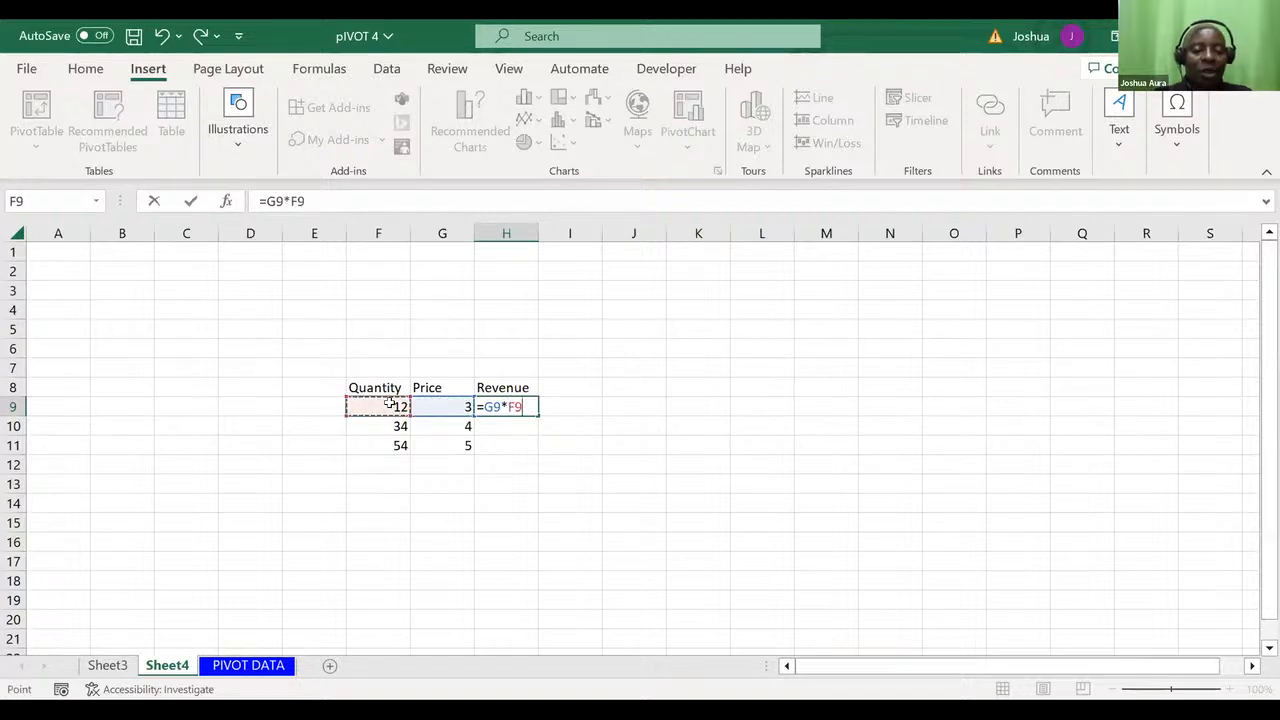
pyautogui.hotkey('ctrl', 'Return')
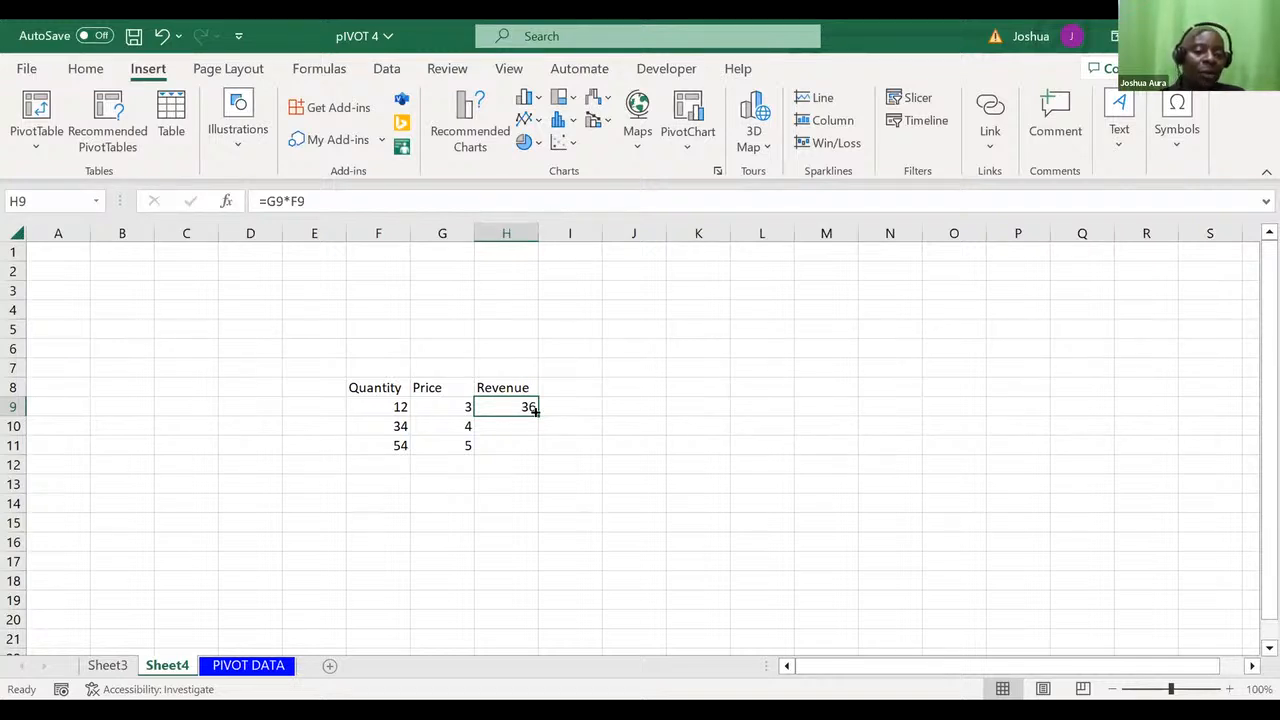
pyautogui.doubleClick(536, 411)
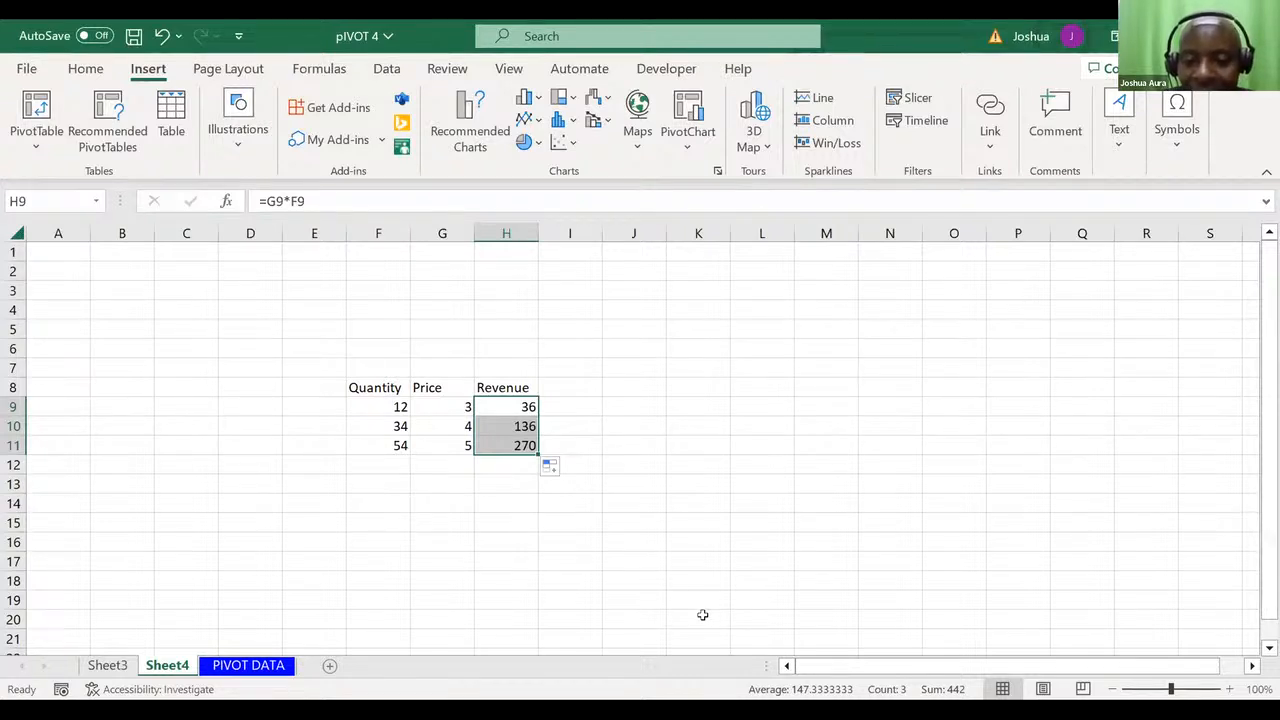
pyautogui.hotkey('alt', 'Tab')
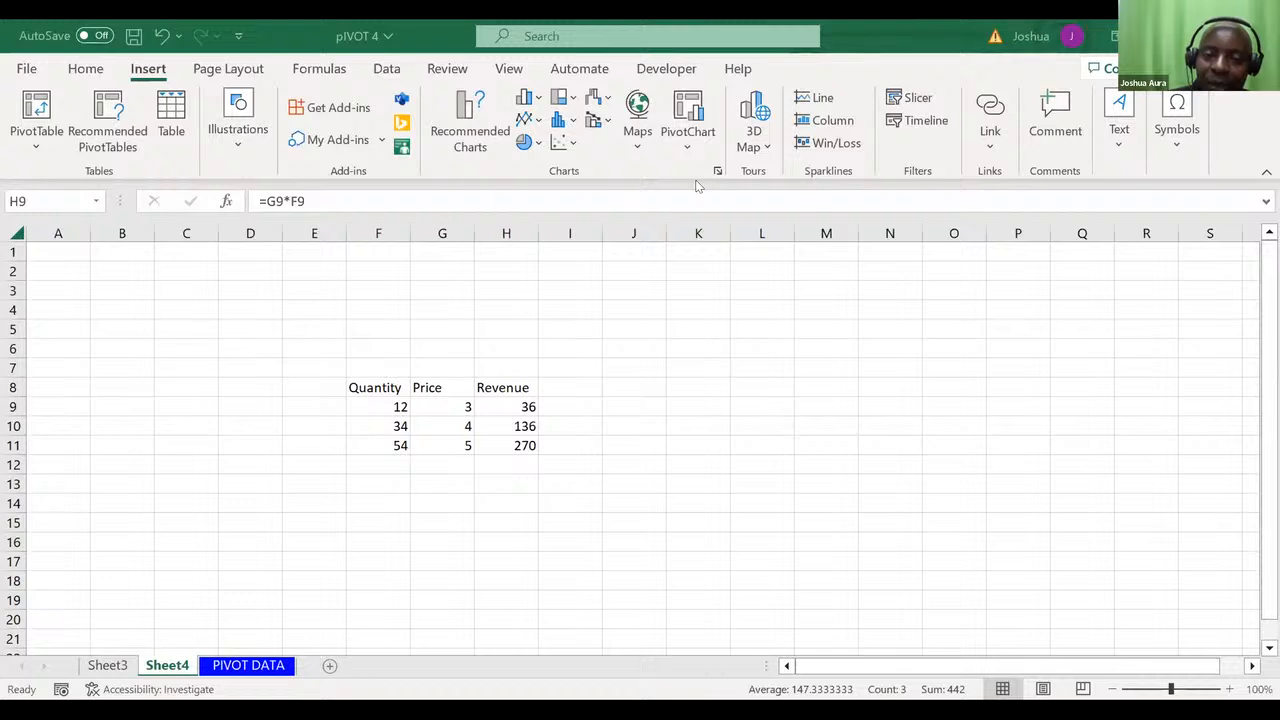
# - Add the label Price in K9 with the fixed price 10 beside it in L9
pyautogui.click(700, 398)
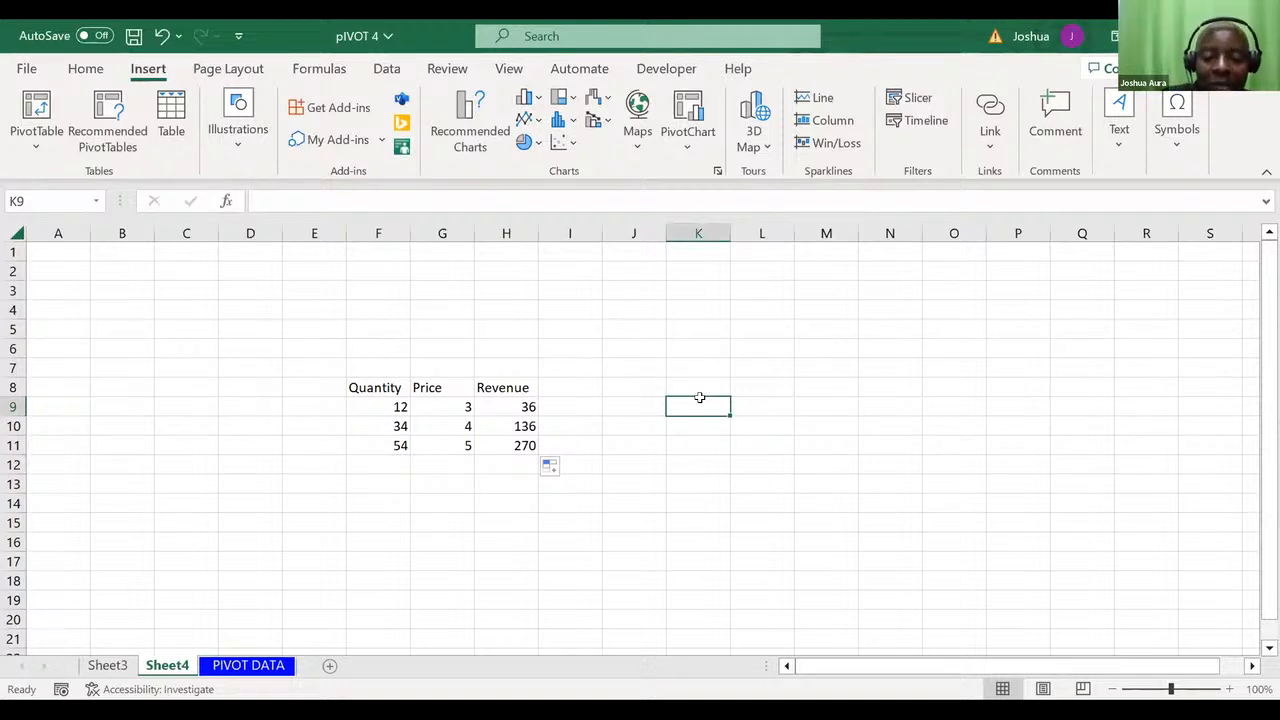
pyautogui.write('Price')
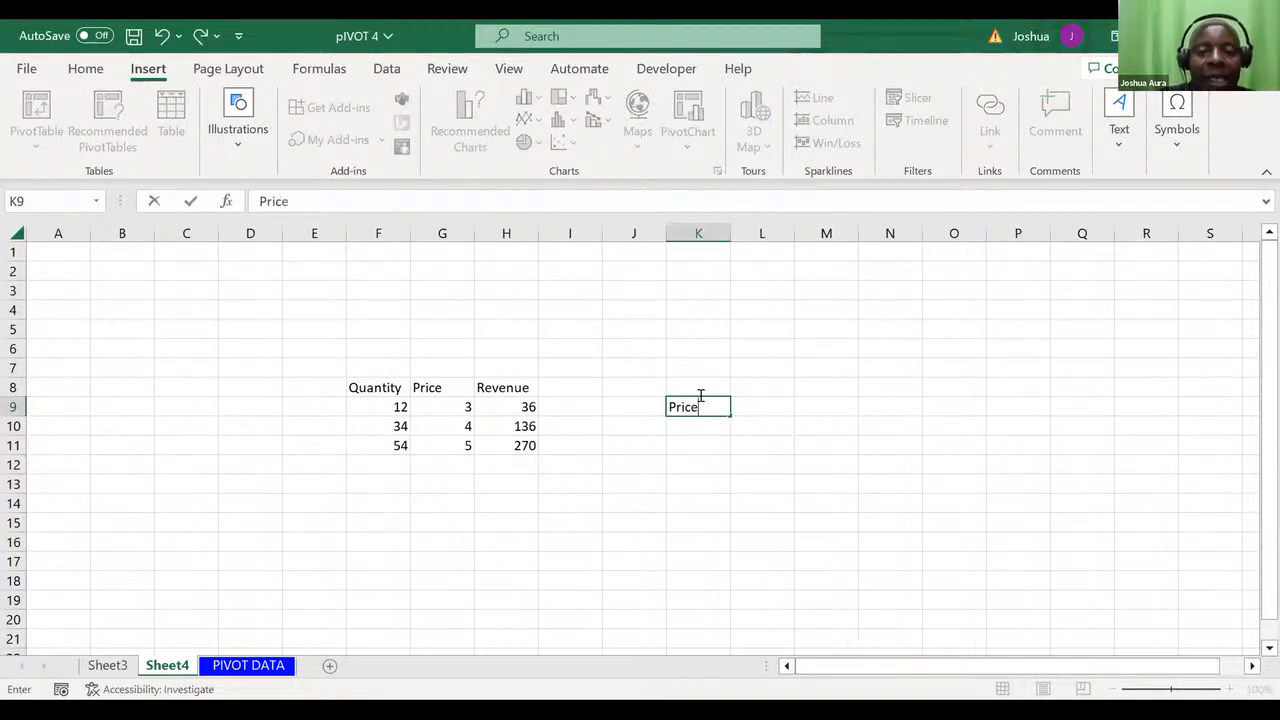
pyautogui.click(753, 401)
pyautogui.write('10')
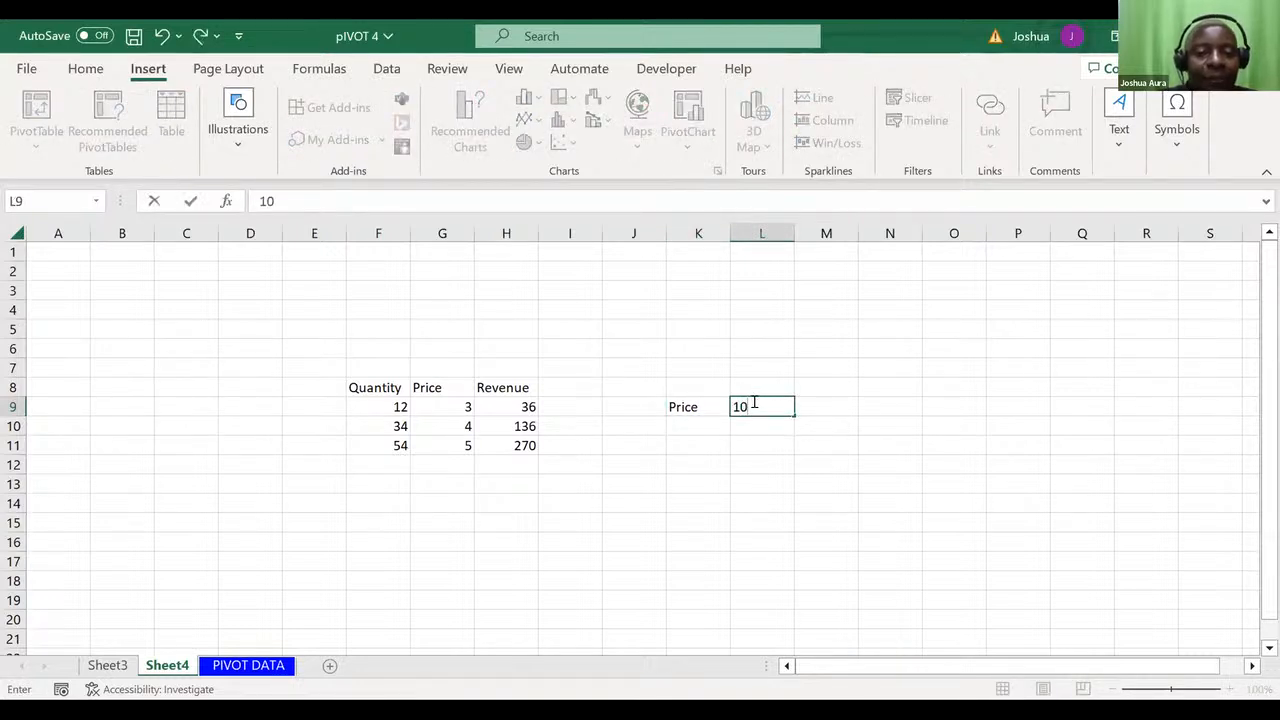
# - Enter the header Quantity in K11 and the values 34, 45, 65 and 67 in K12 to K15
pyautogui.click(683, 437)
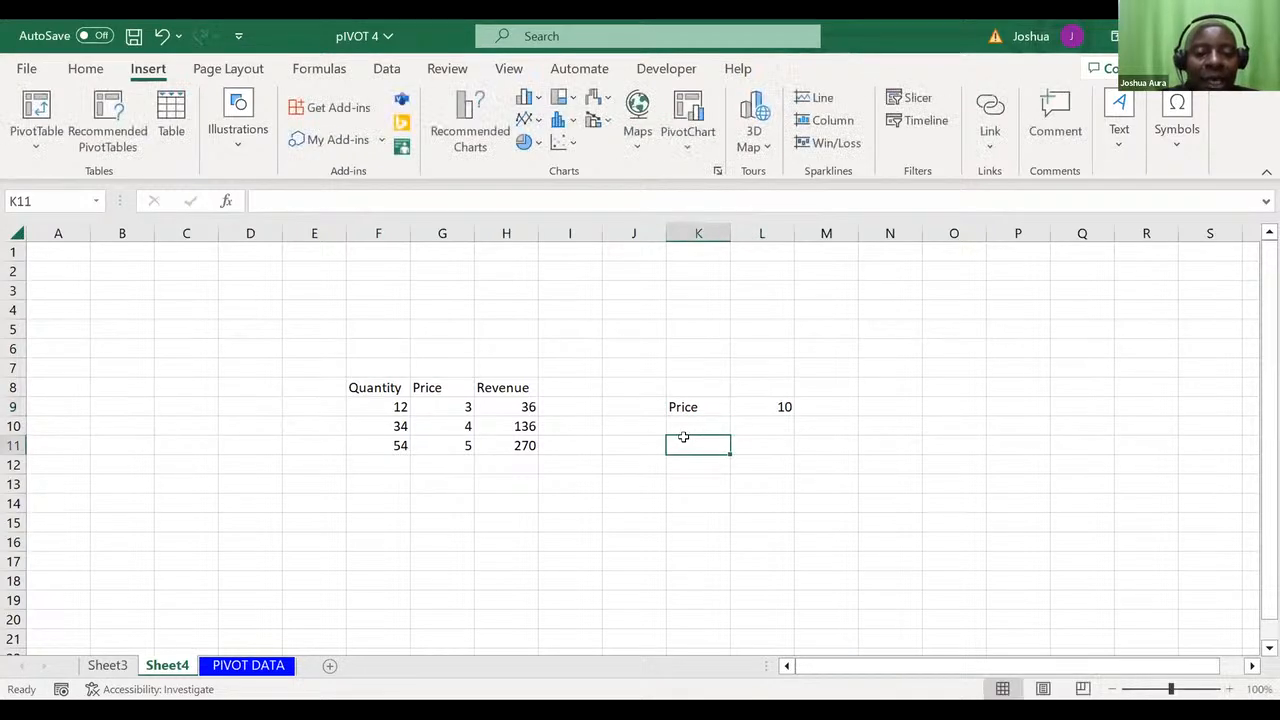
pyautogui.write('Qu')
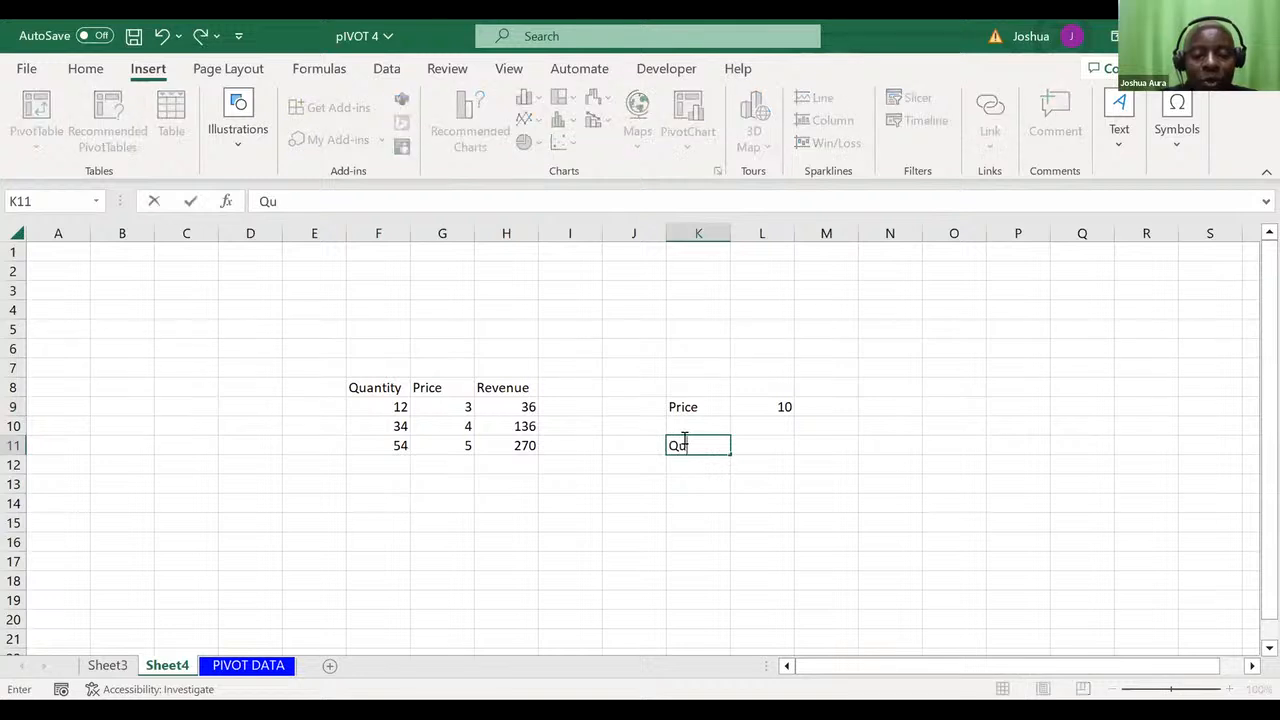
pyautogui.write('antity')
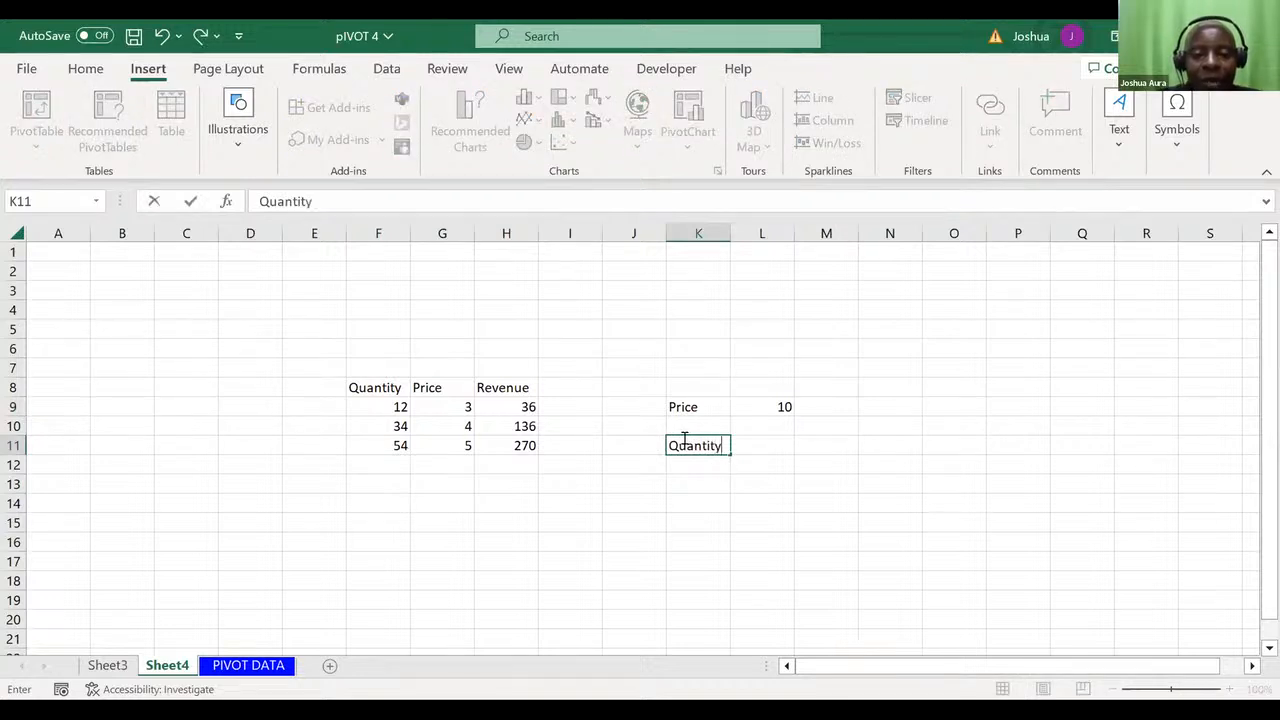
pyautogui.click(708, 462)
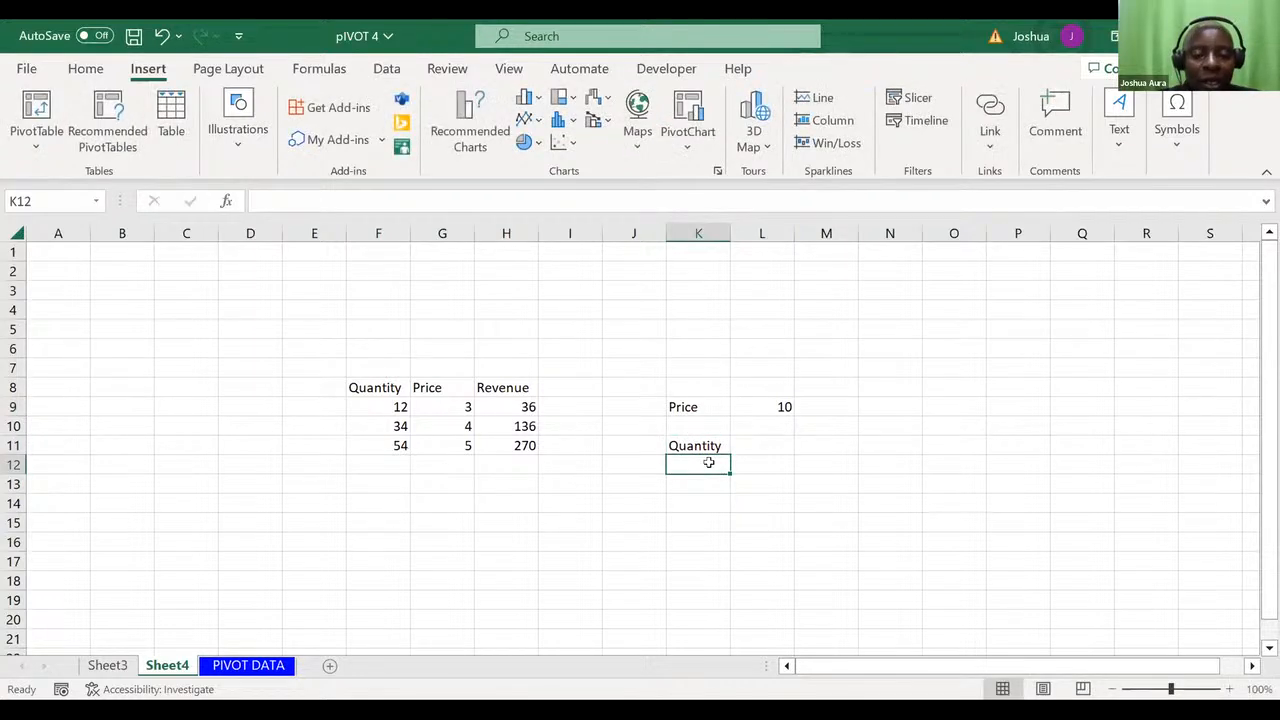
pyautogui.write('34')
pyautogui.press('Return')
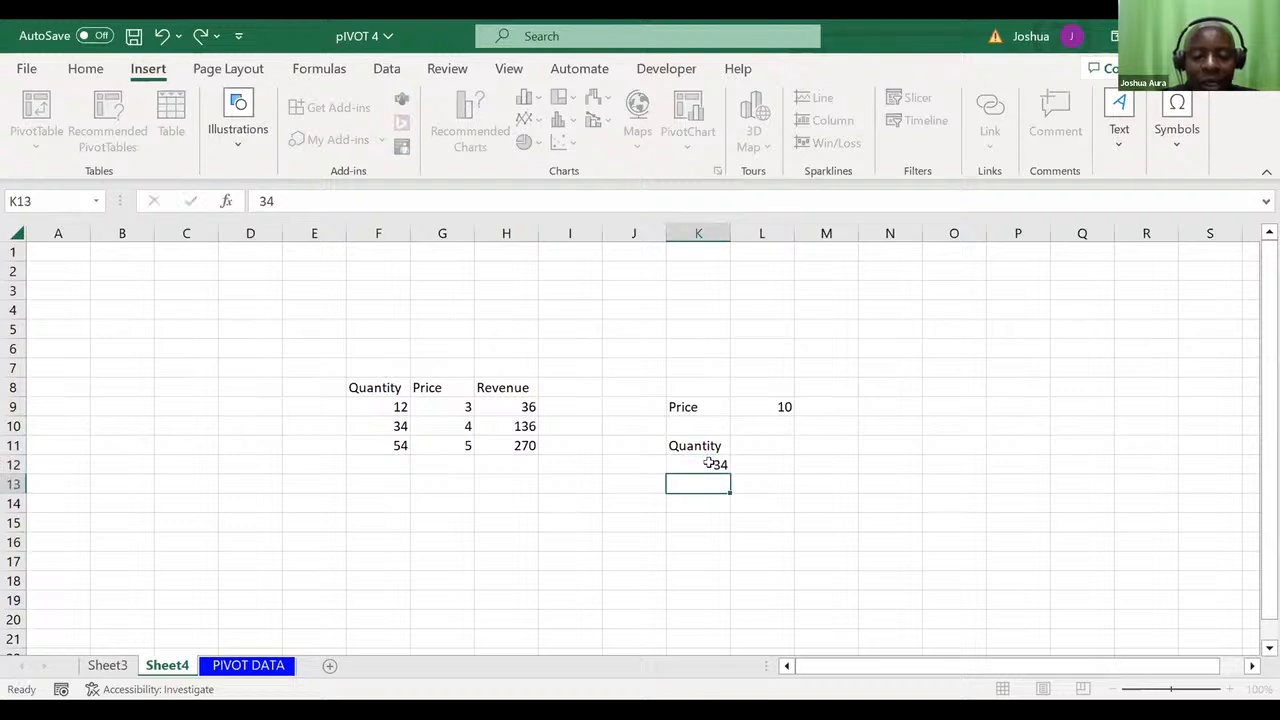
pyautogui.write('45')
pyautogui.press('Return')
pyautogui.write('65')
pyautogui.press('Return')
pyautogui.write('67')
pyautogui.press('Return')
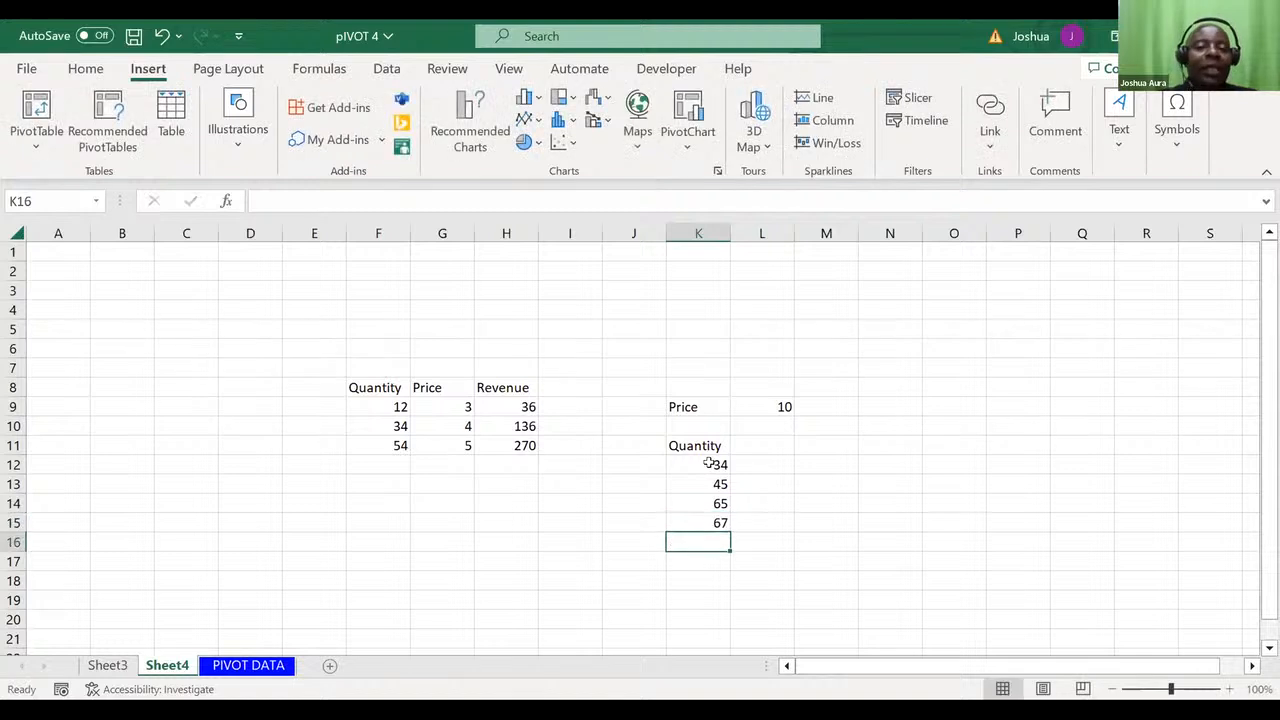
# - Add the header Revenue in cell L11 beside the second Quantity header
pyautogui.click(751, 435)
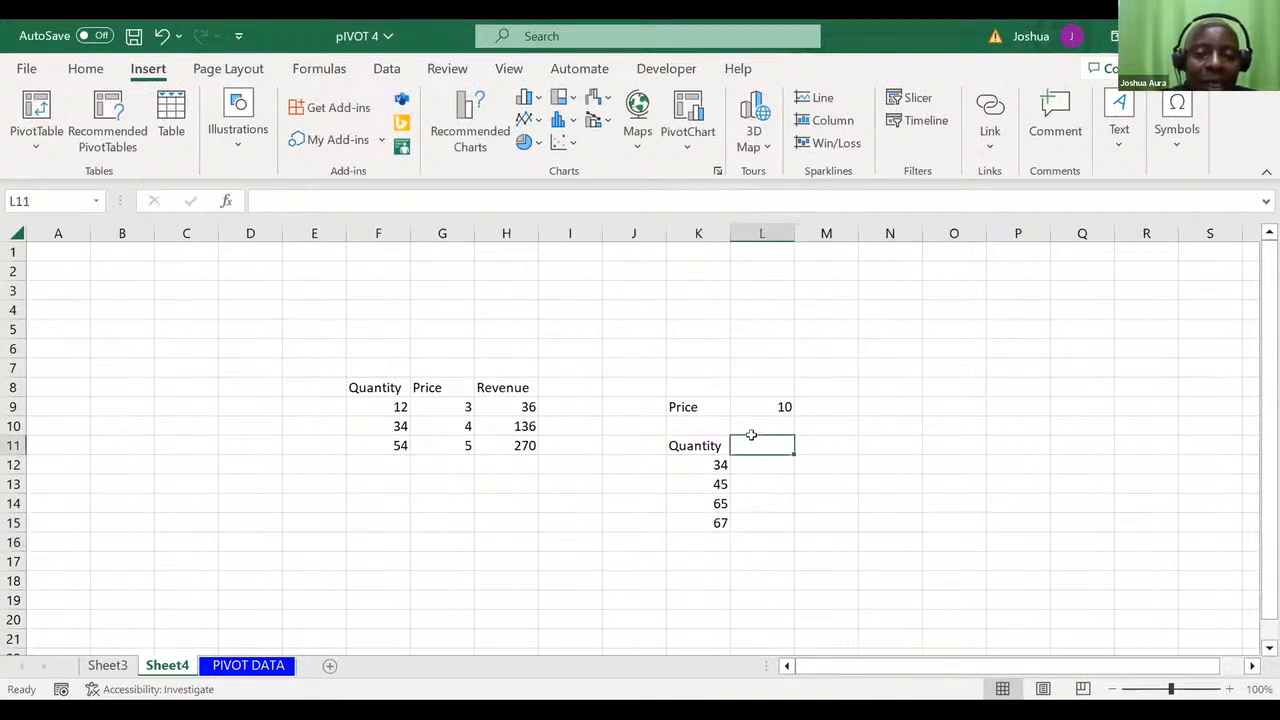
pyautogui.write('Rev')
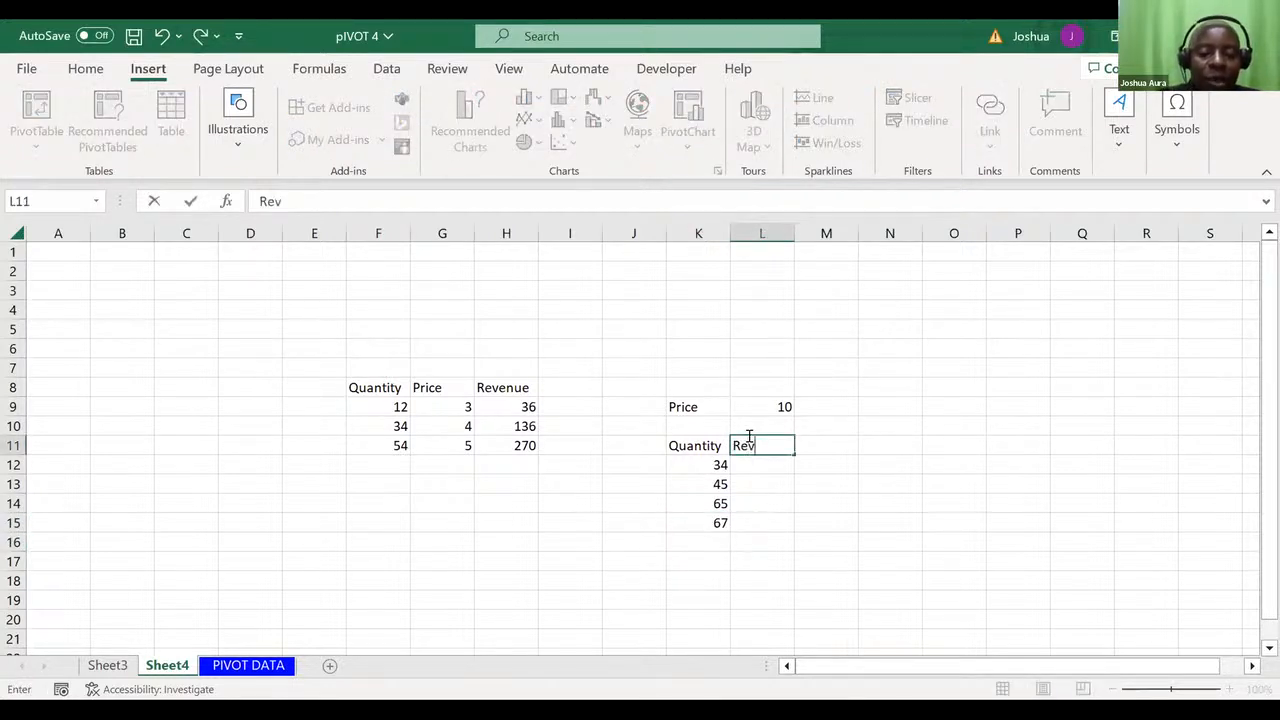
pyautogui.write('enue')
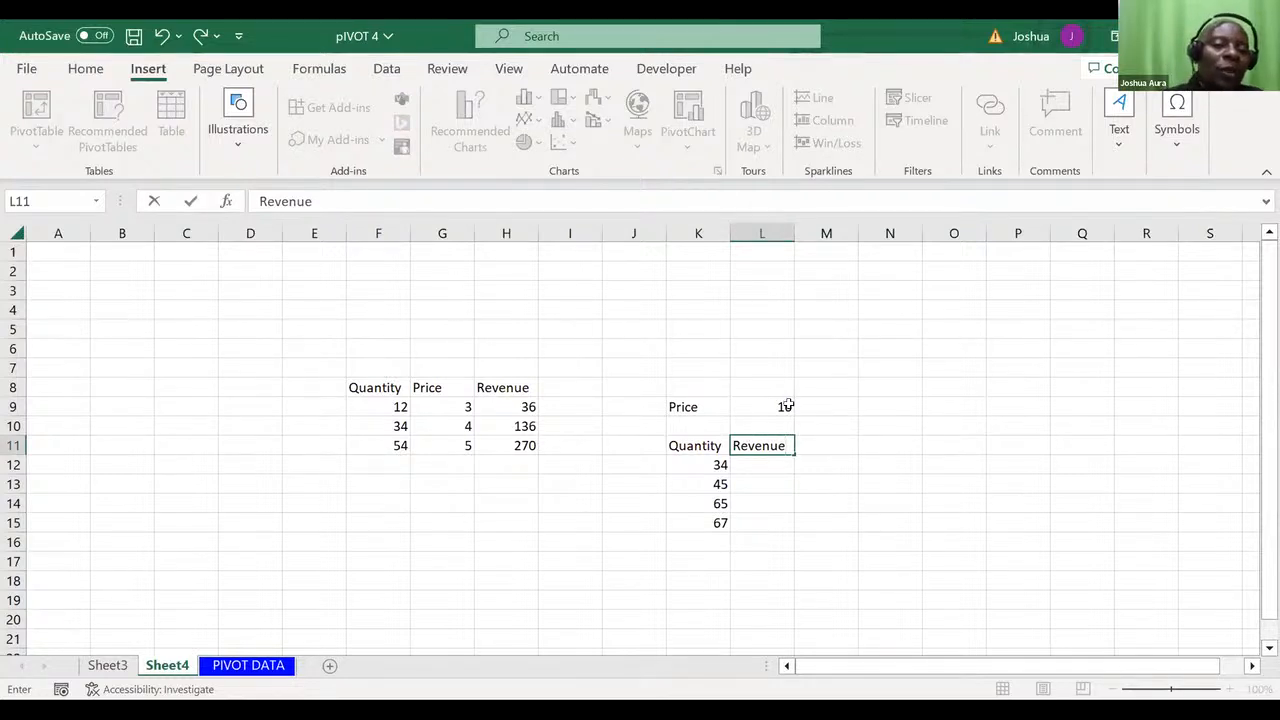
# - Enter the revenue formula =$L$9*K12 in L12 with an absolute price reference and fill it down to L15
pyautogui.click(753, 462)
pyautogui.write('=')
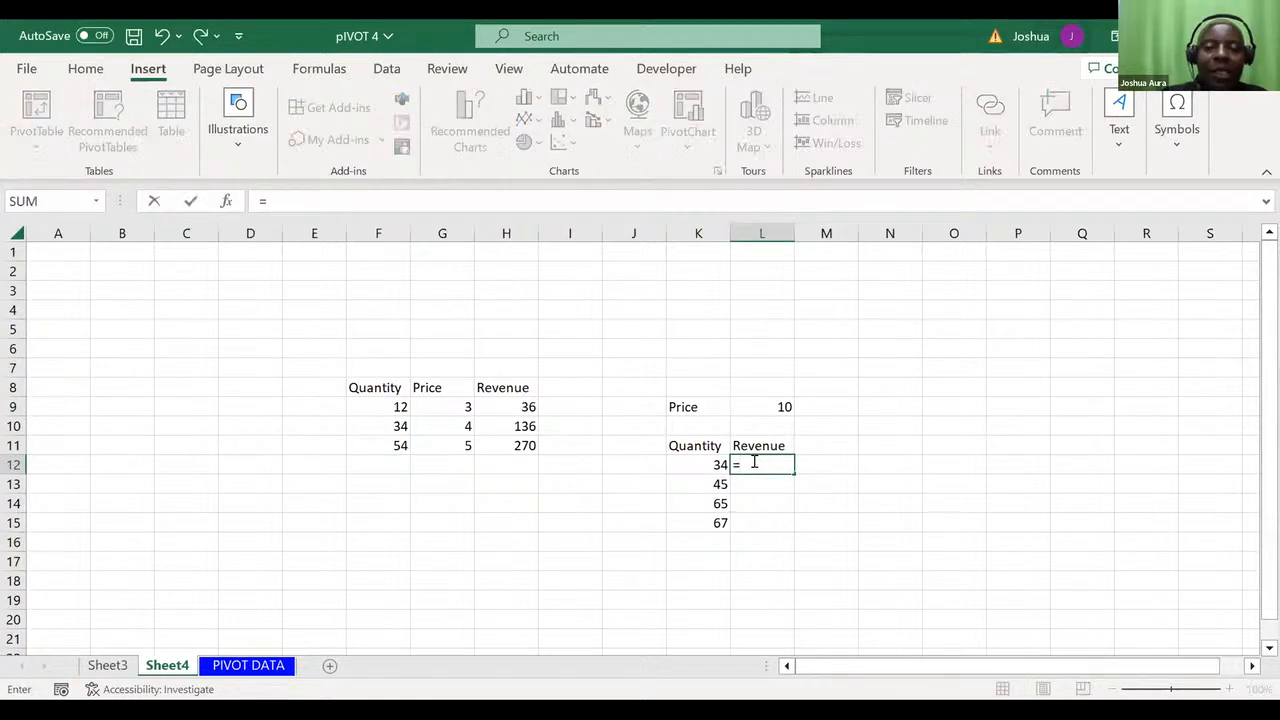
pyautogui.click(784, 407)
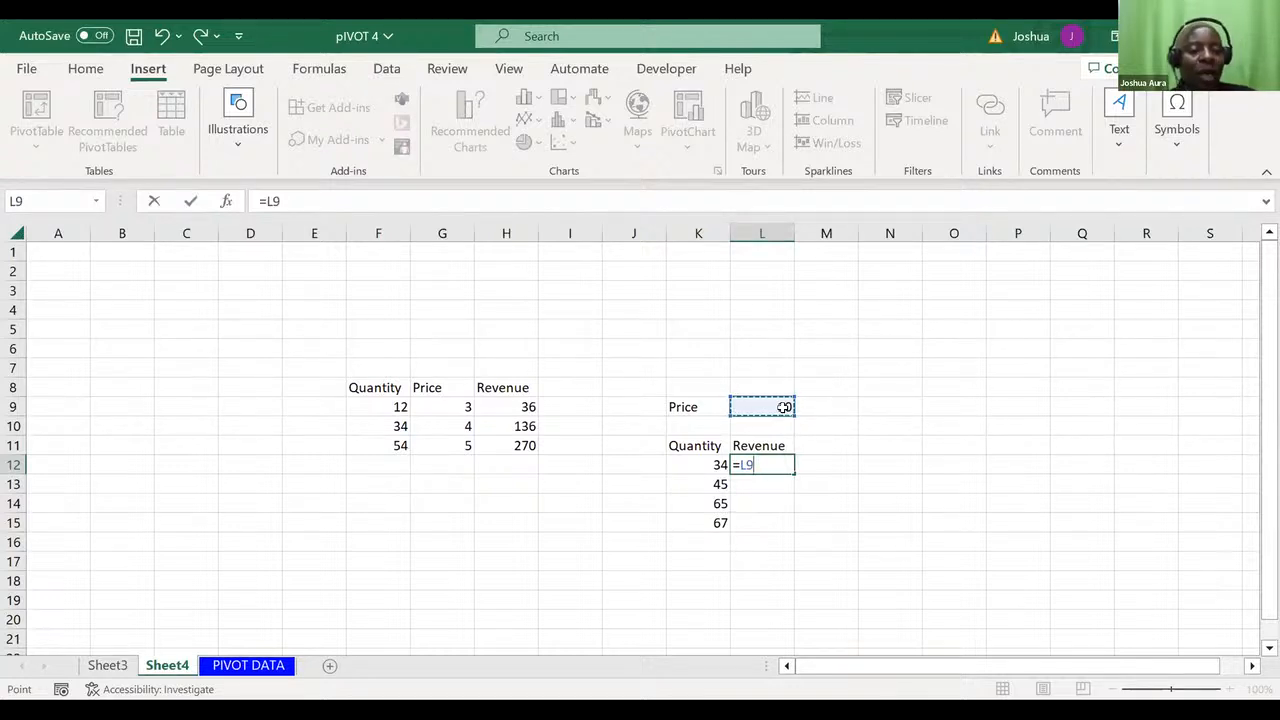
pyautogui.press('F4')
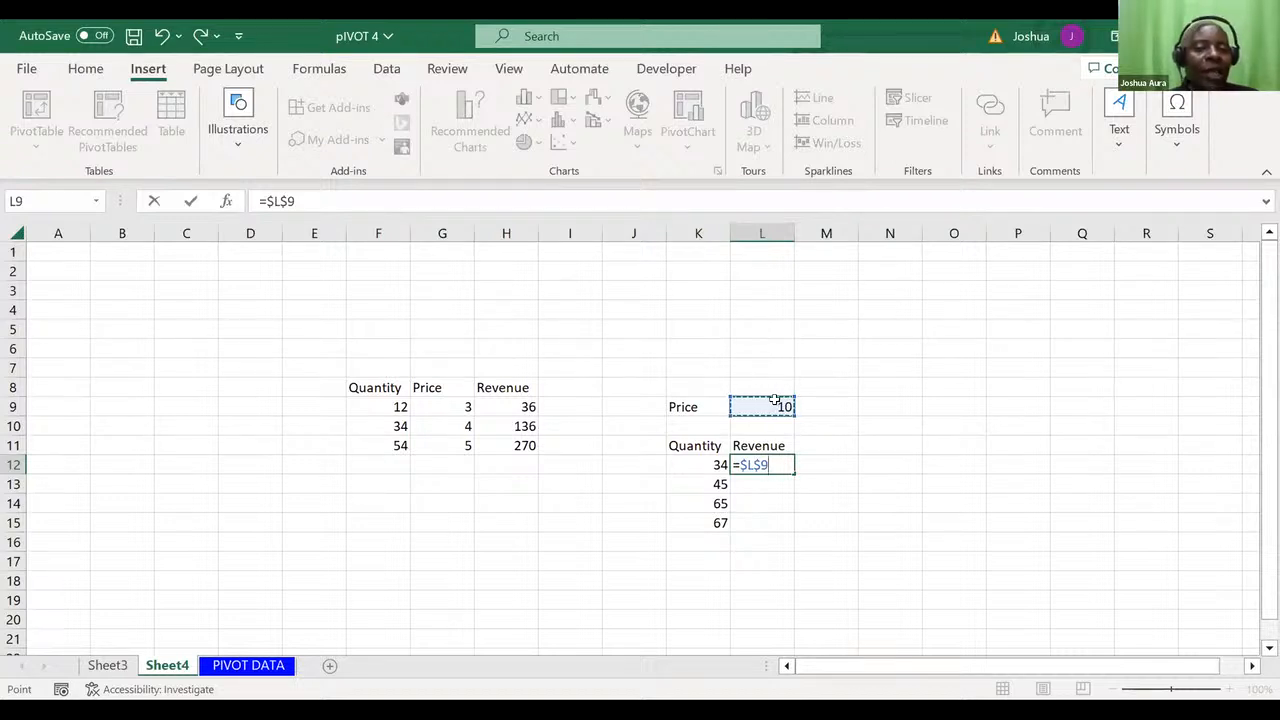
pyautogui.write('*')
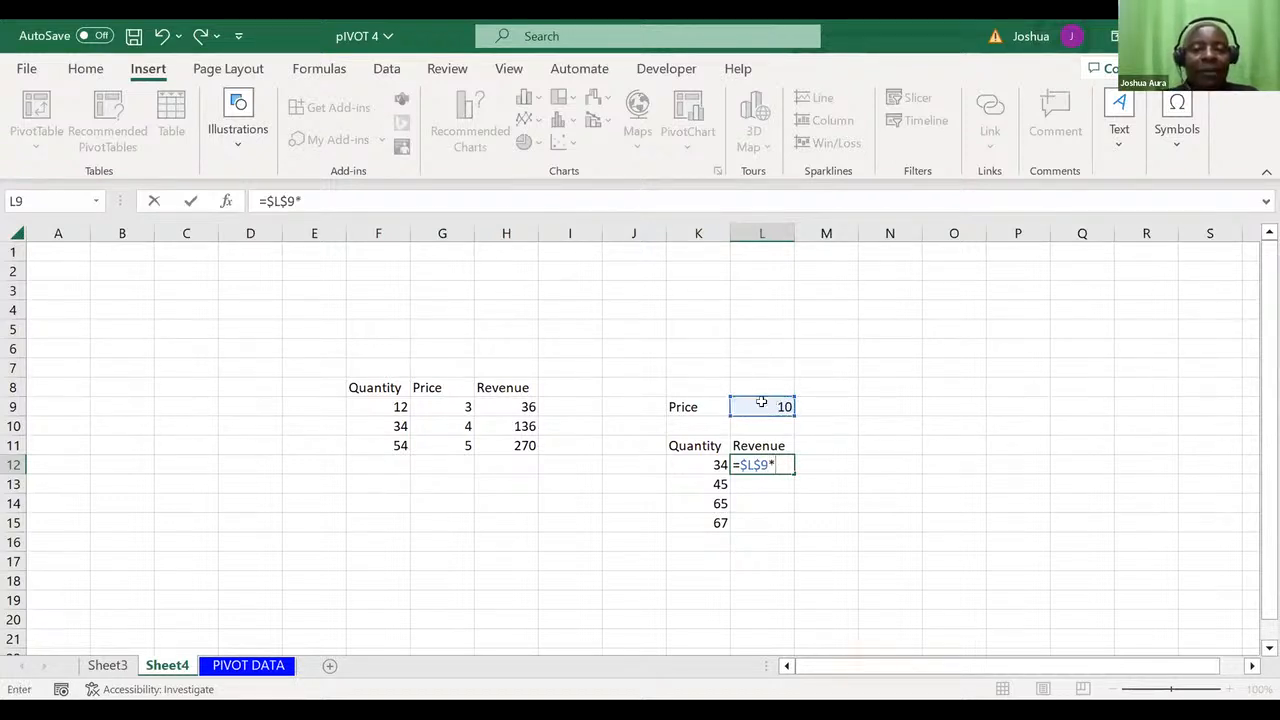
pyautogui.click(712, 463)
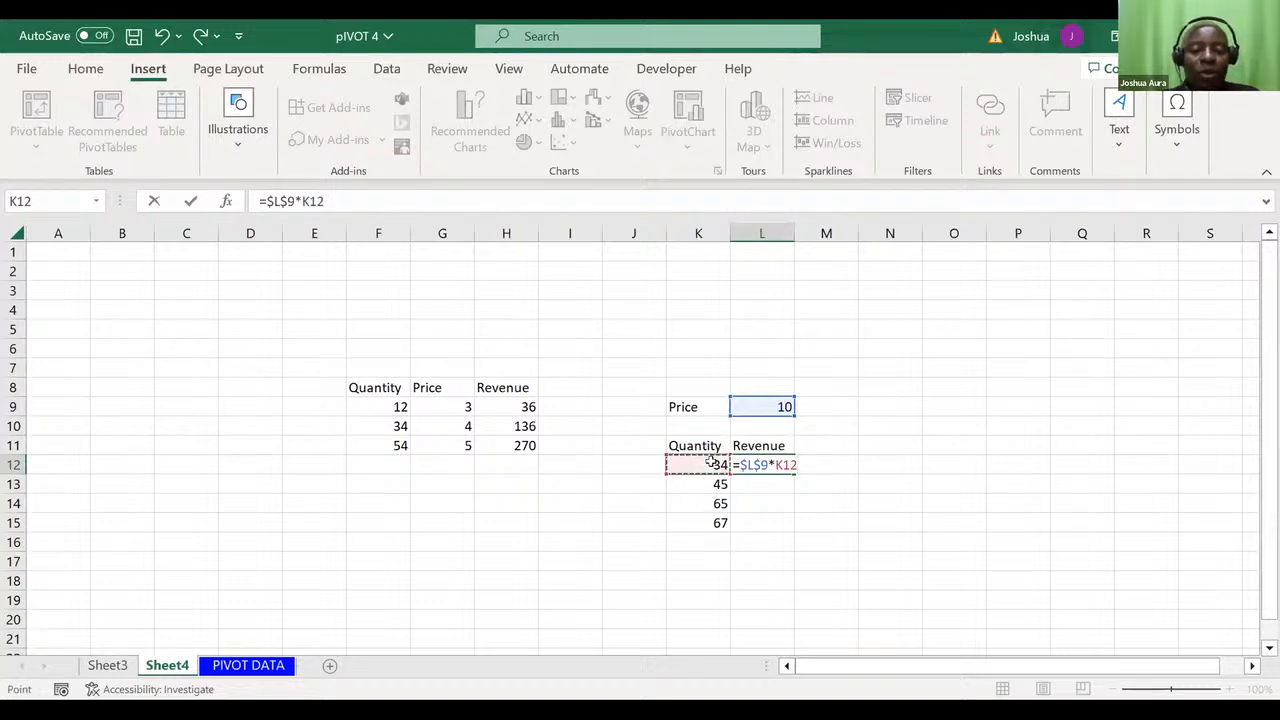
pyautogui.hotkey('ctrl', 'Return')
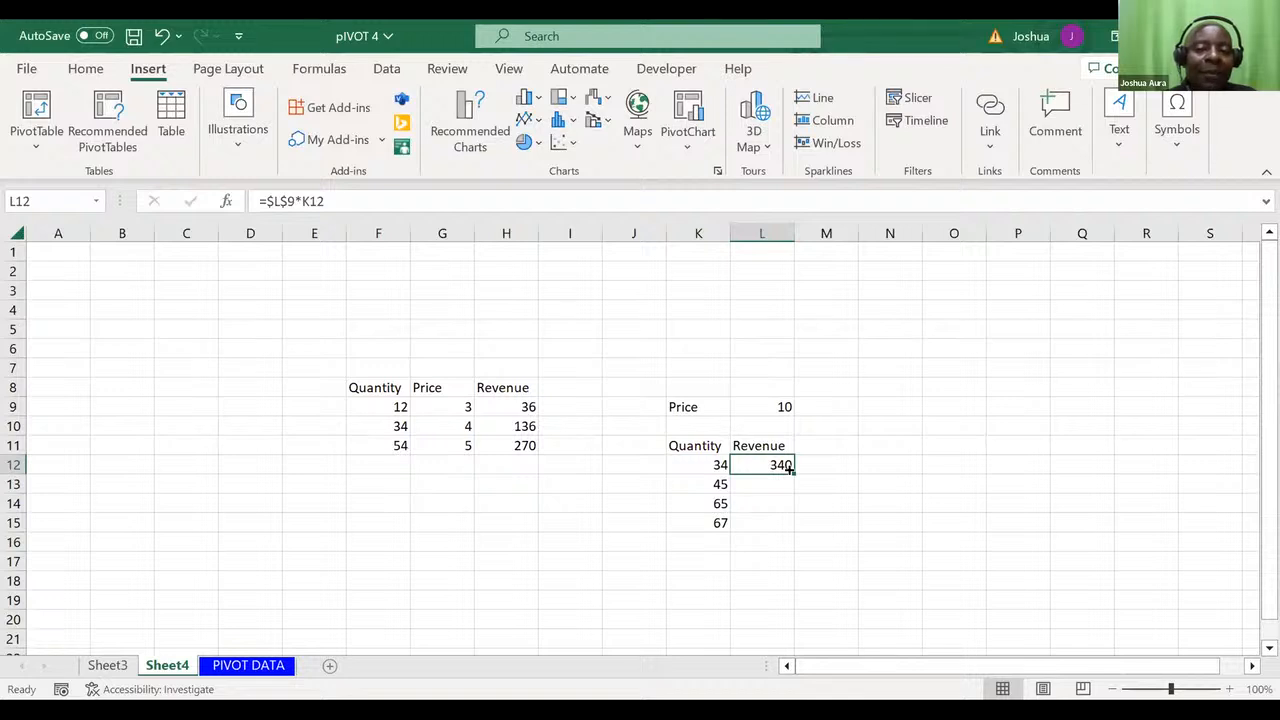
pyautogui.moveTo(790, 468); pyautogui.dragTo(800, 530)
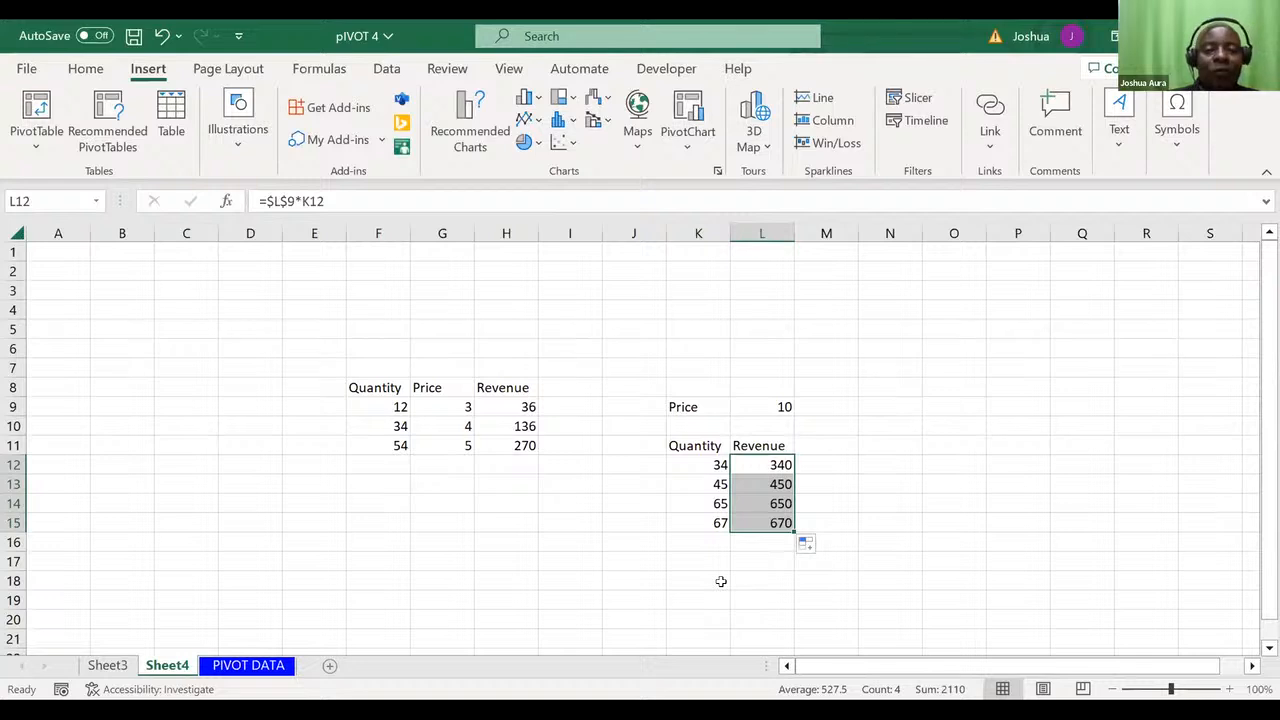
pyautogui.hotkey('alt', 'Tab')
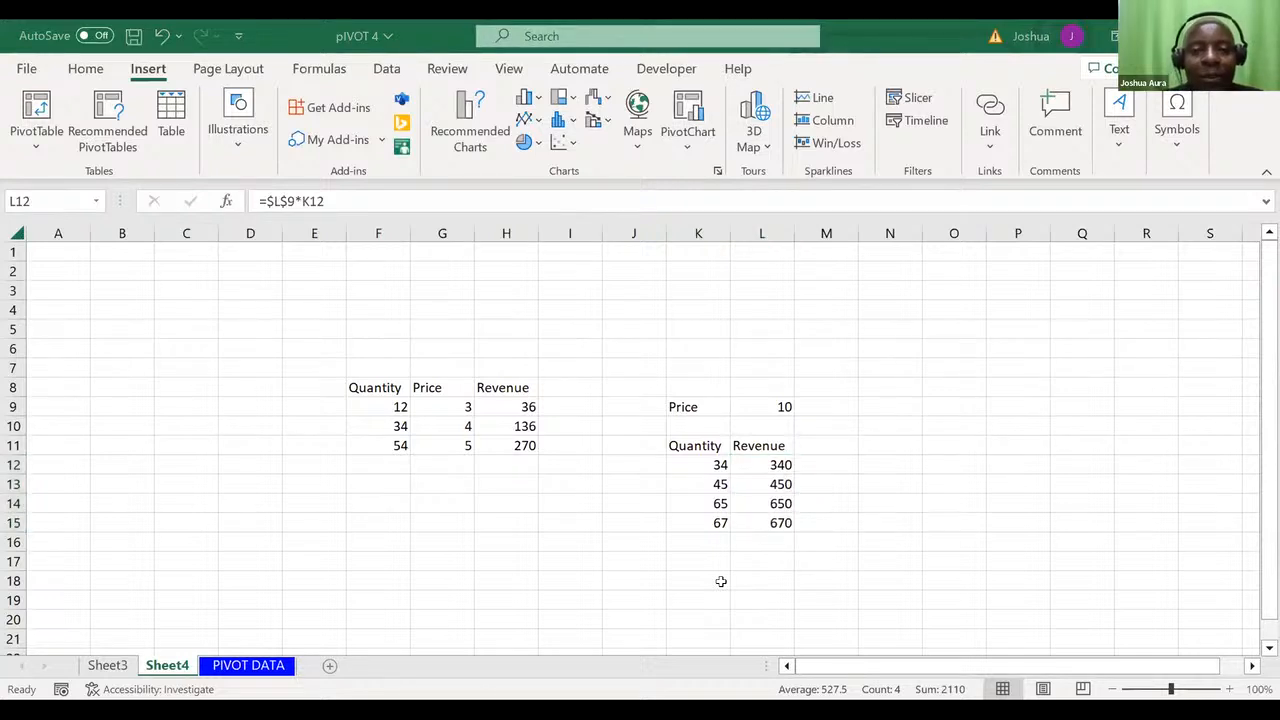
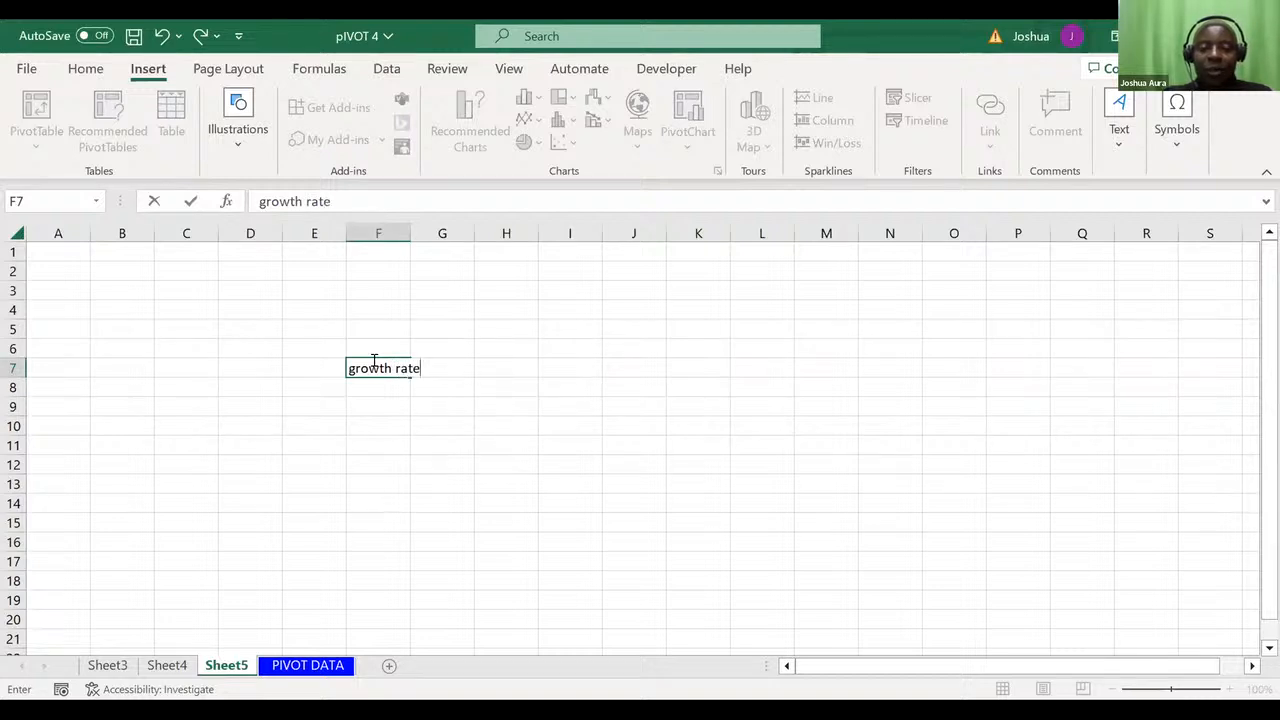
# - Complete the label growth rate in F7 of Sheet5 and enter 0.1 beside it in G7
pyautogui.press('Tab')
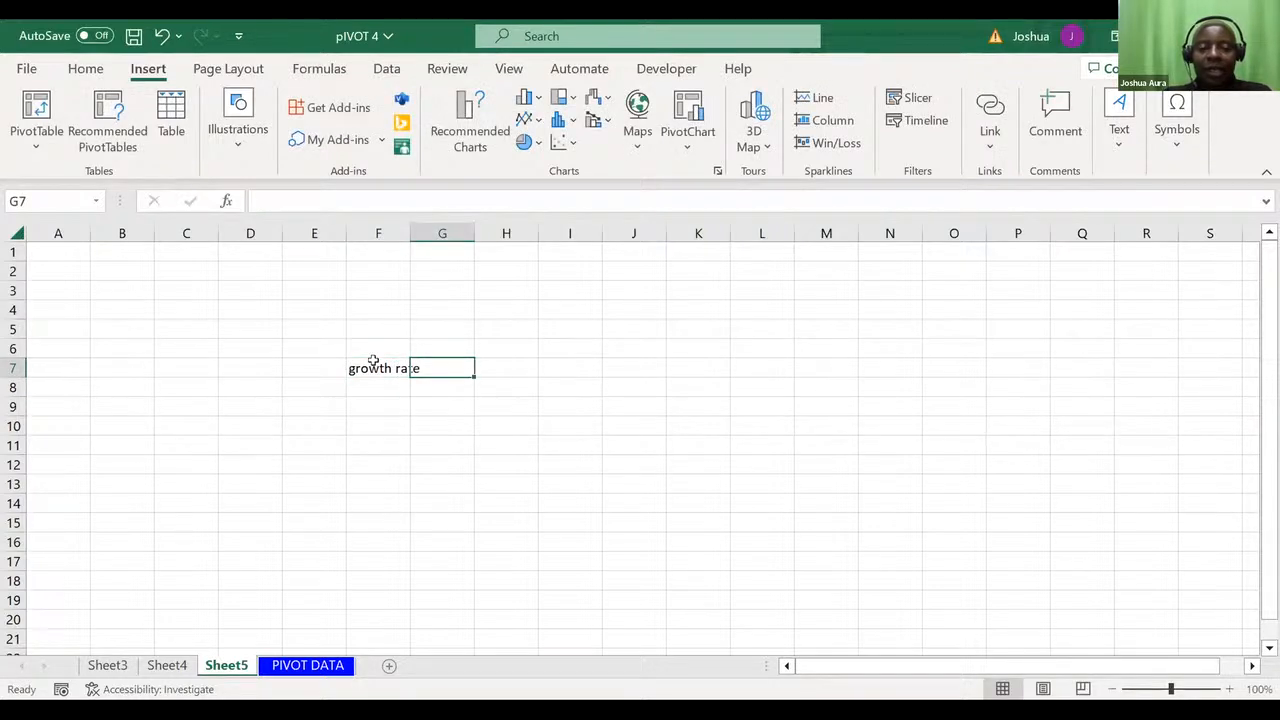
pyautogui.write('0.1')
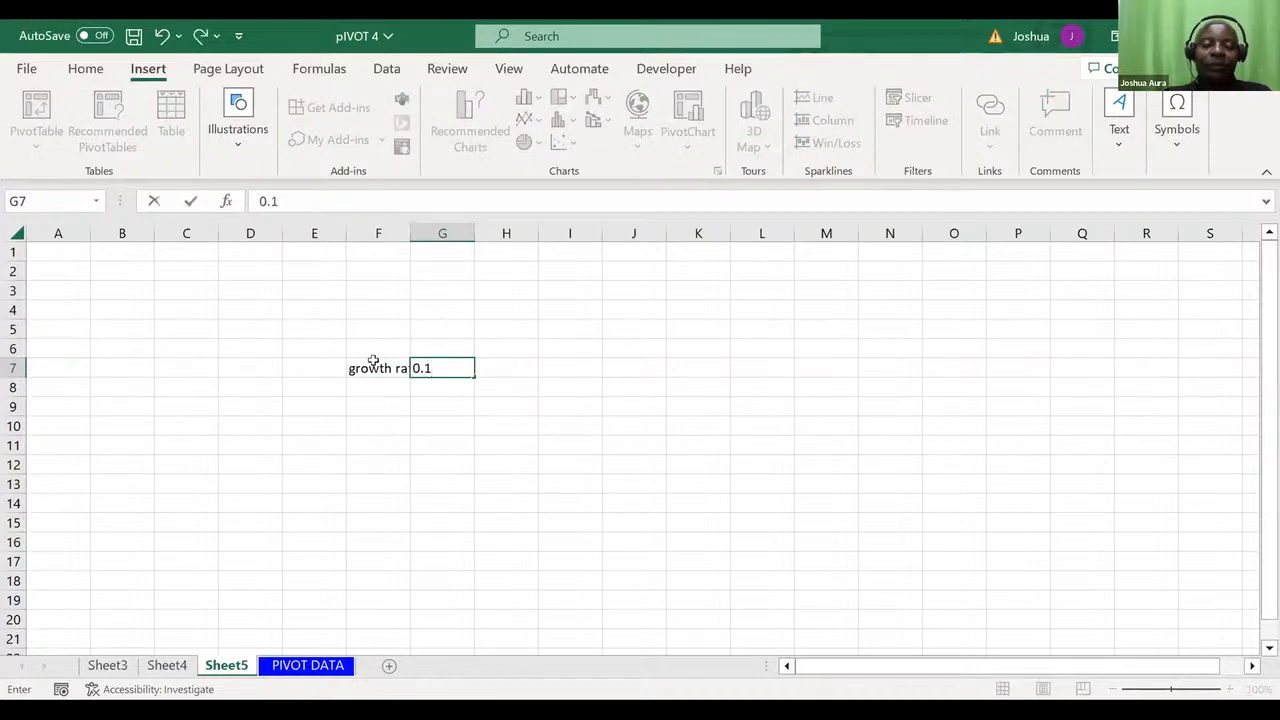
pyautogui.click(511, 345)
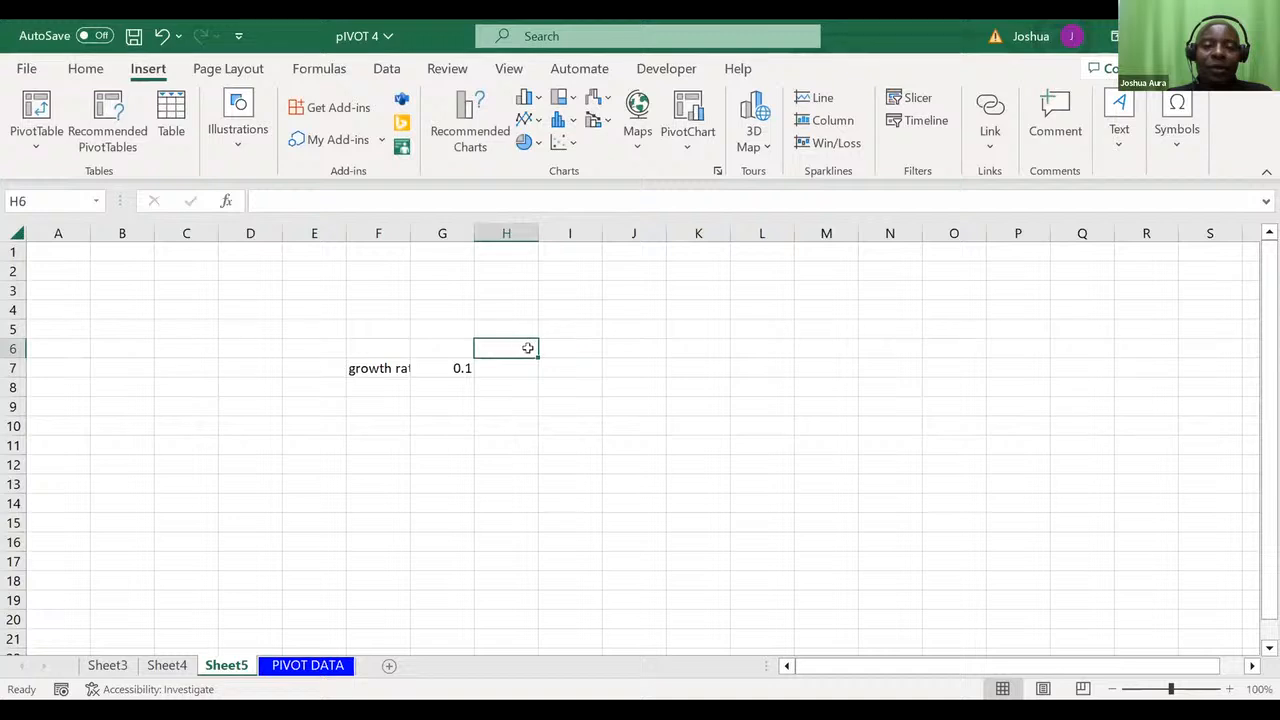
# - Enter the header Price in I6 with the value 20 below it in I7
pyautogui.click(581, 348)
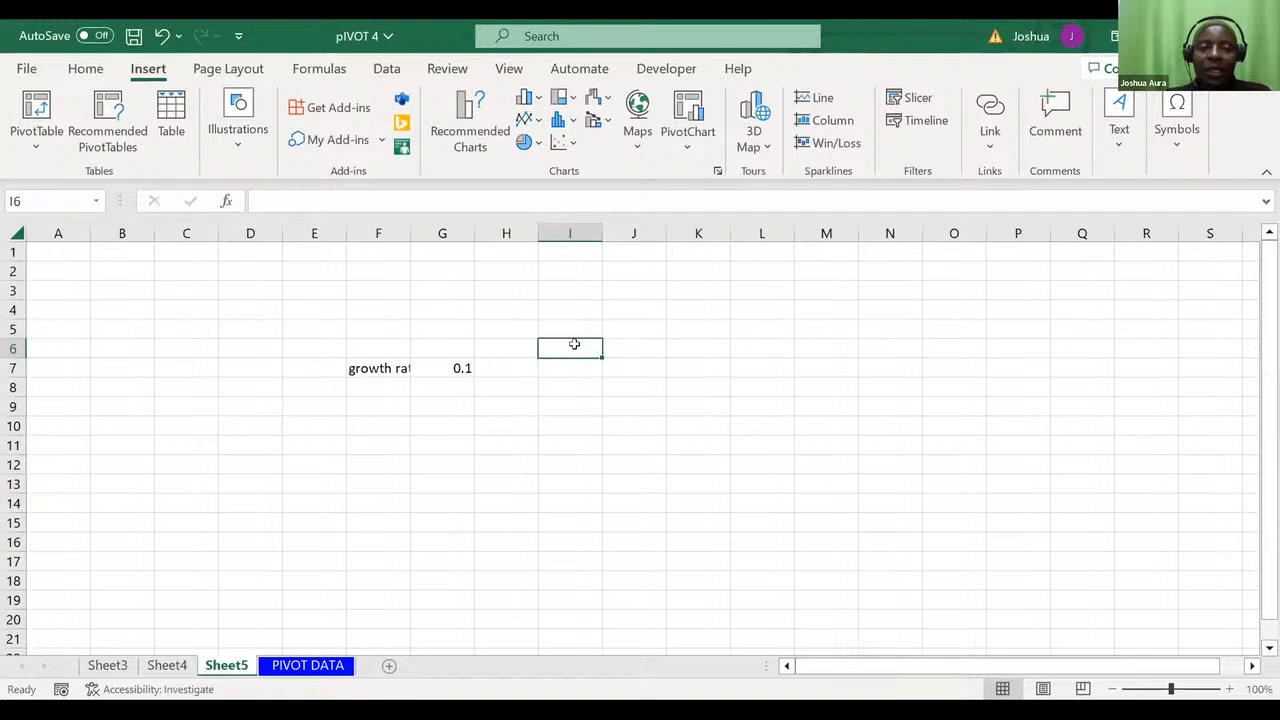
pyautogui.write('Price')
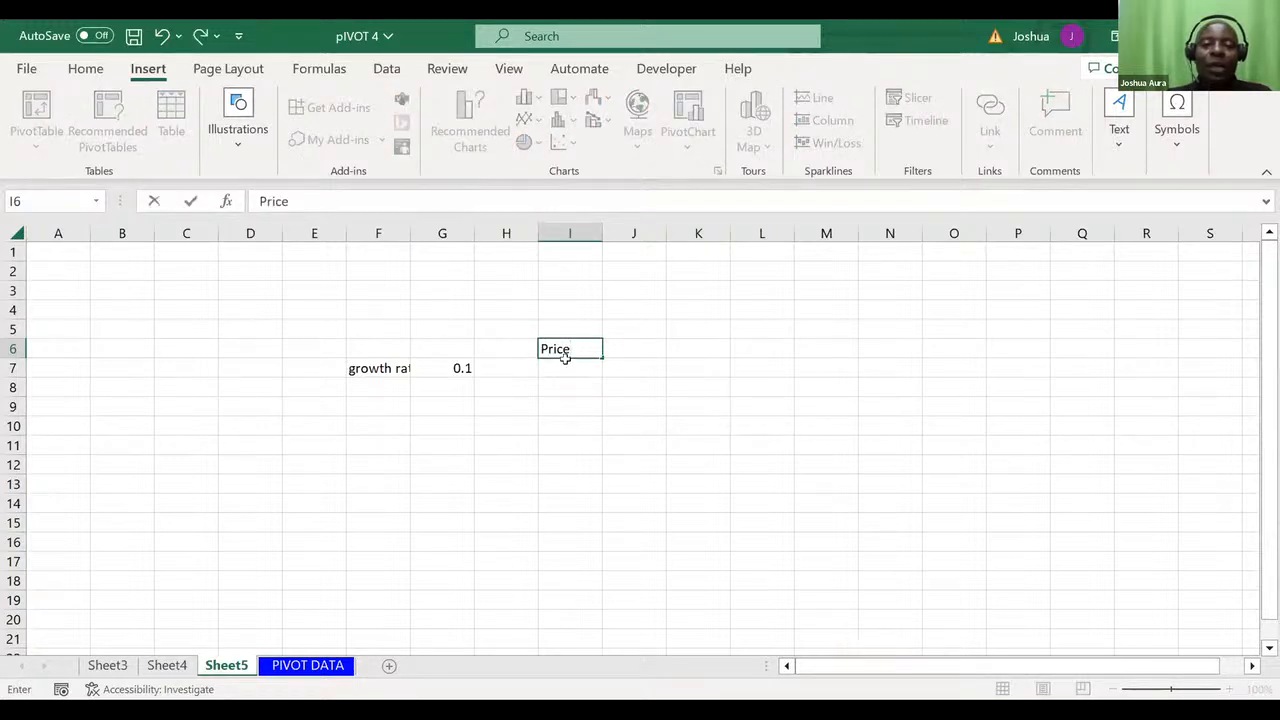
pyautogui.press('Return')
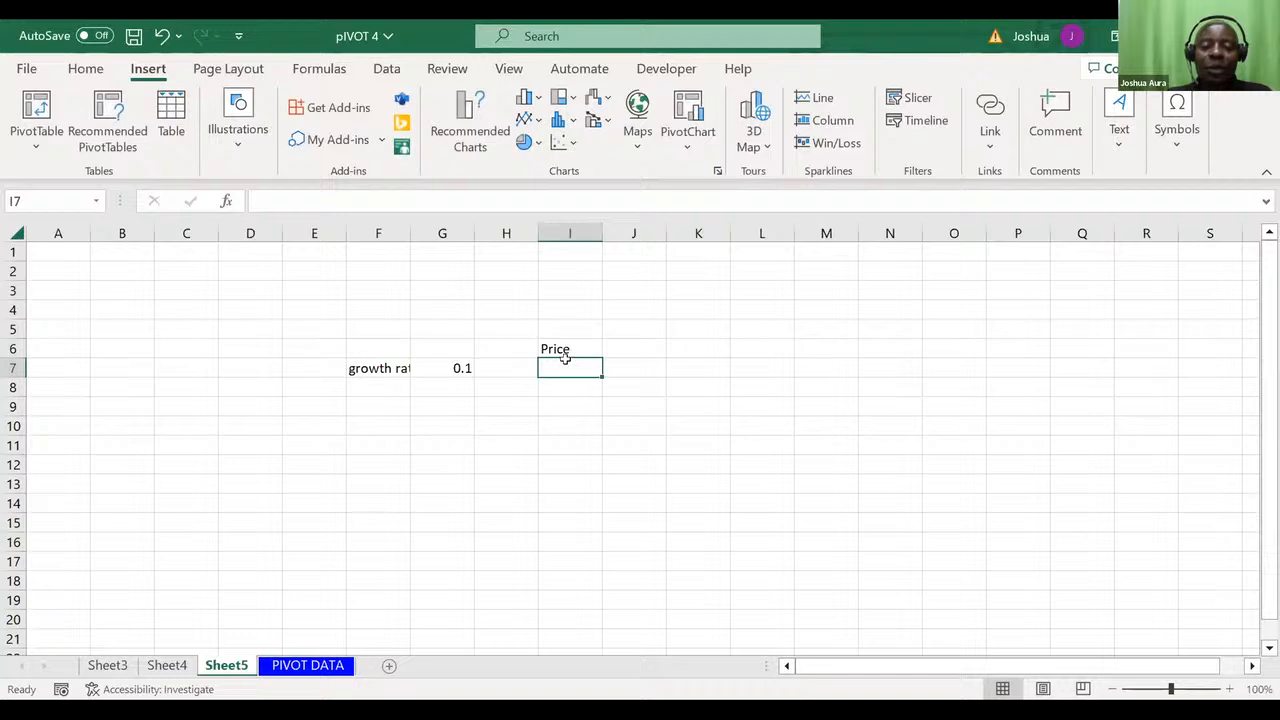
pyautogui.write('20')
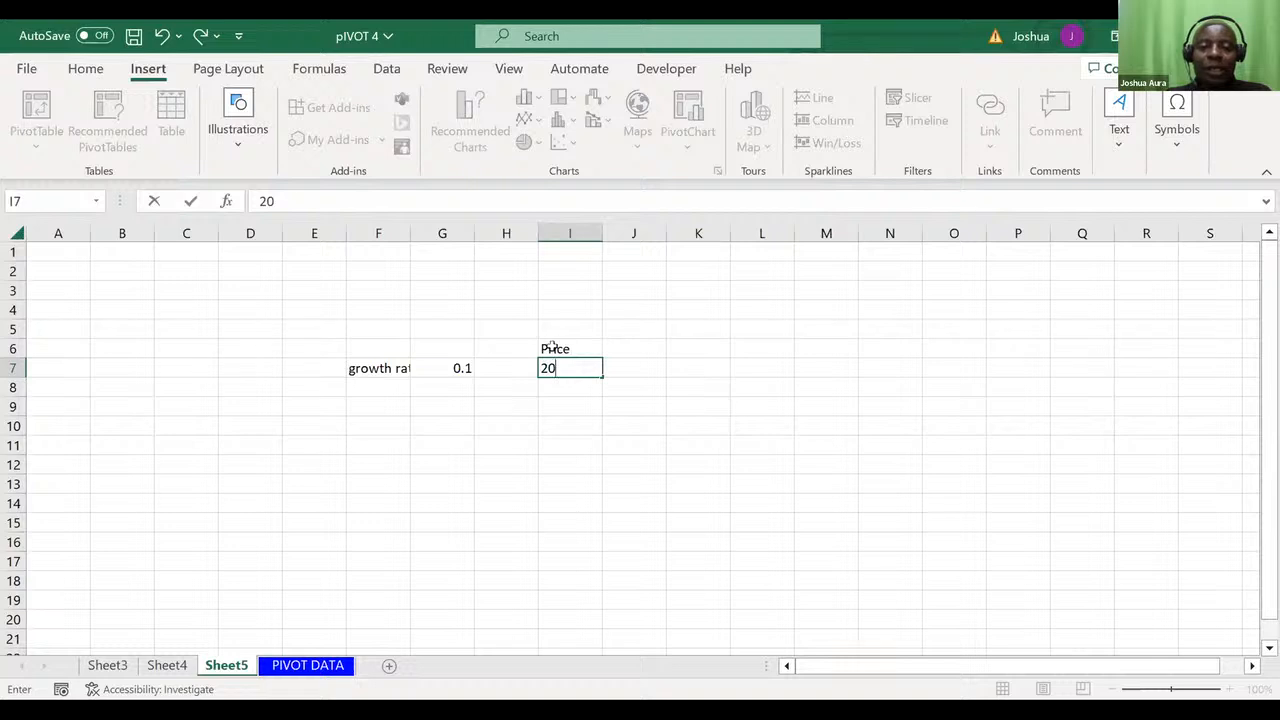
# - Replace the header in I6 with 2016 and enter 2017, 2018 and 2019 in J6 to L6
pyautogui.click(560, 345)
pyautogui.write('2016')
pyautogui.press('Tab')
pyautogui.write('20')
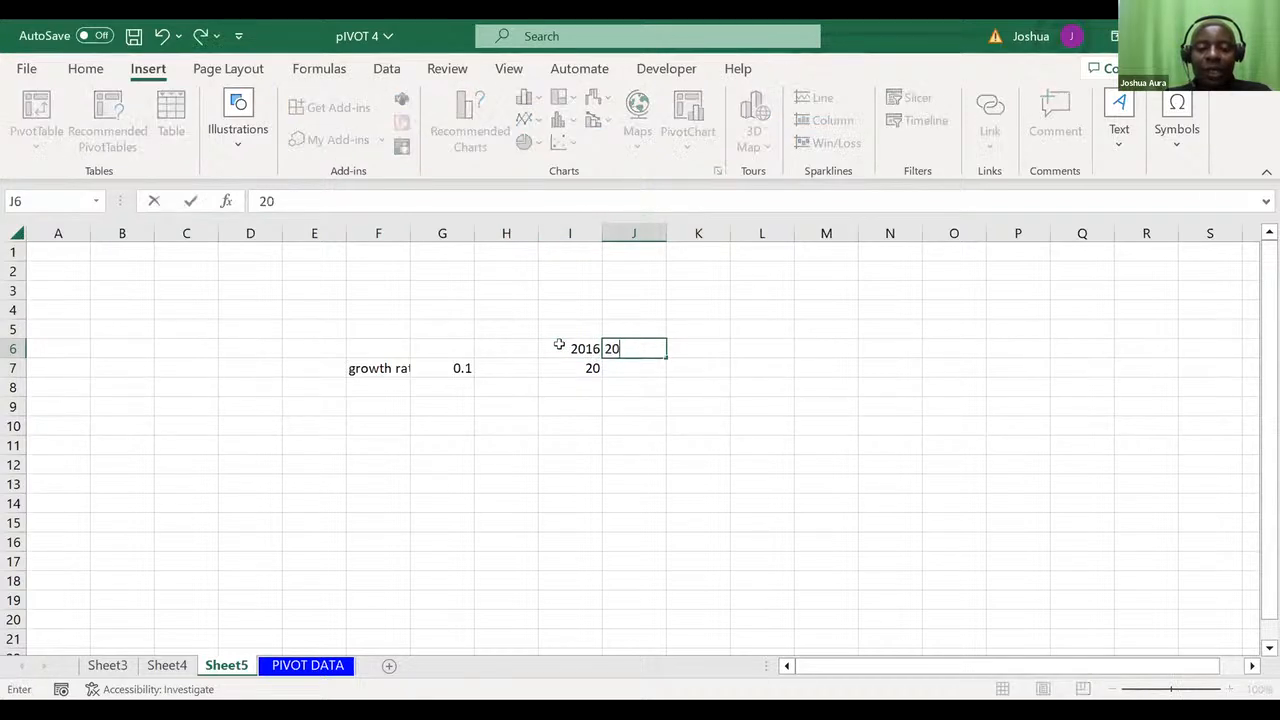
pyautogui.write('17')
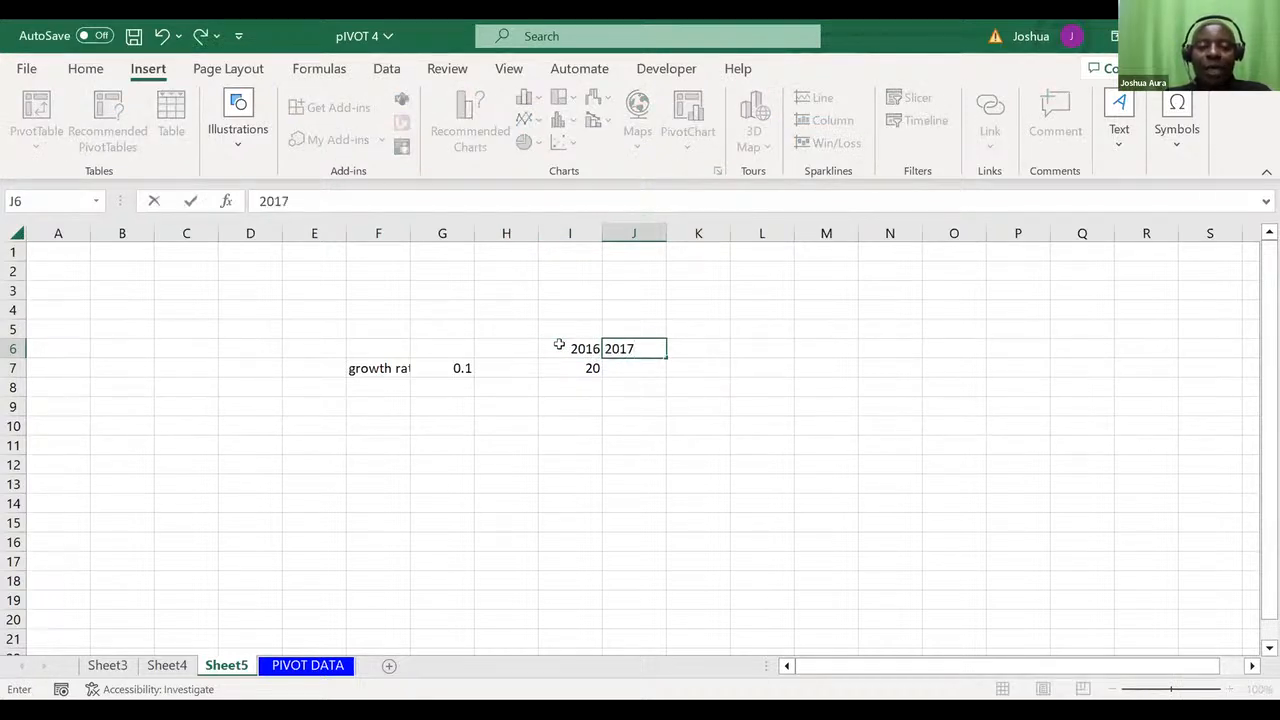
pyautogui.press('Tab')
pyautogui.write('2018')
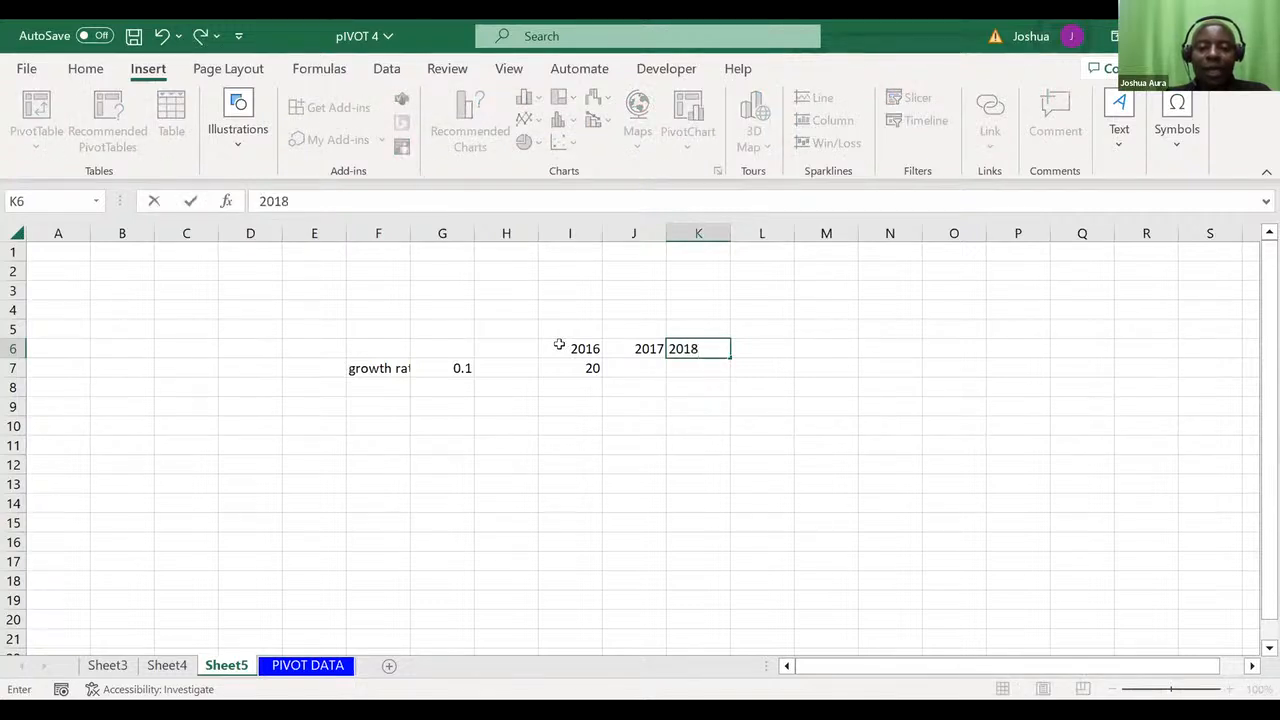
pyautogui.press('Tab')
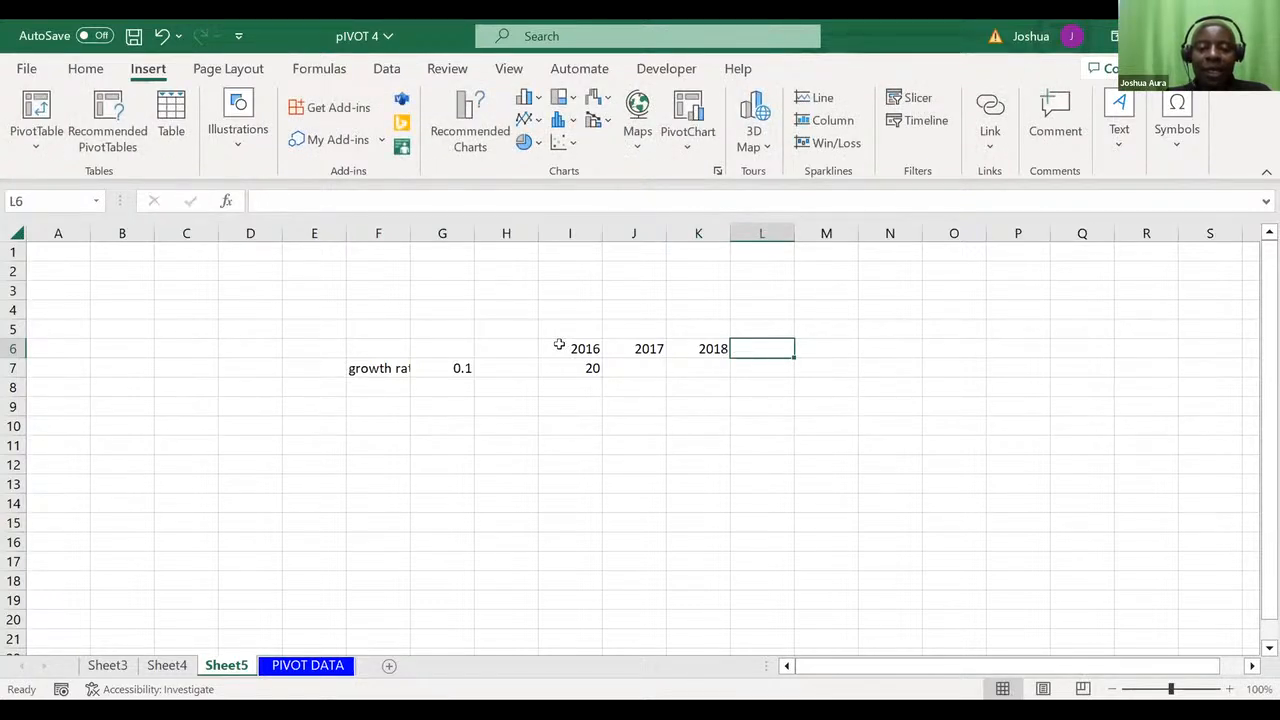
pyautogui.write('2019')
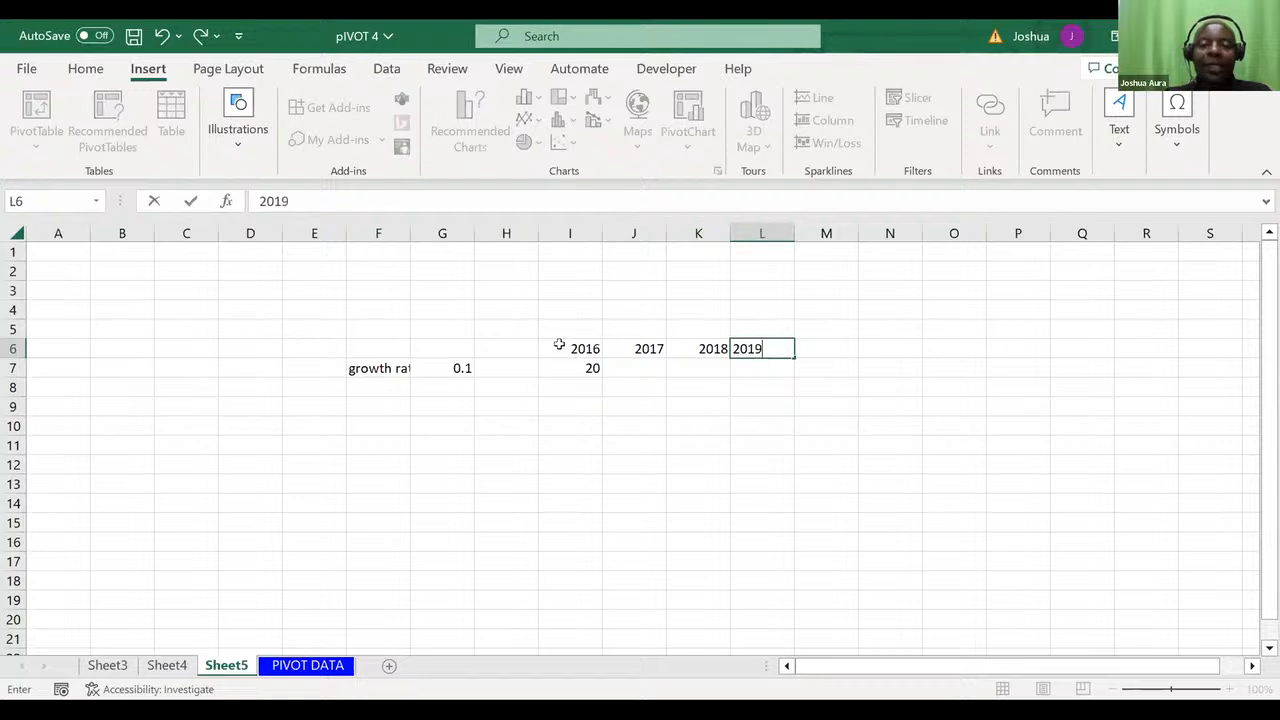
# - Clear the value in I7 and enter 20 again as the starting value under 2016
pyautogui.click(582, 362)
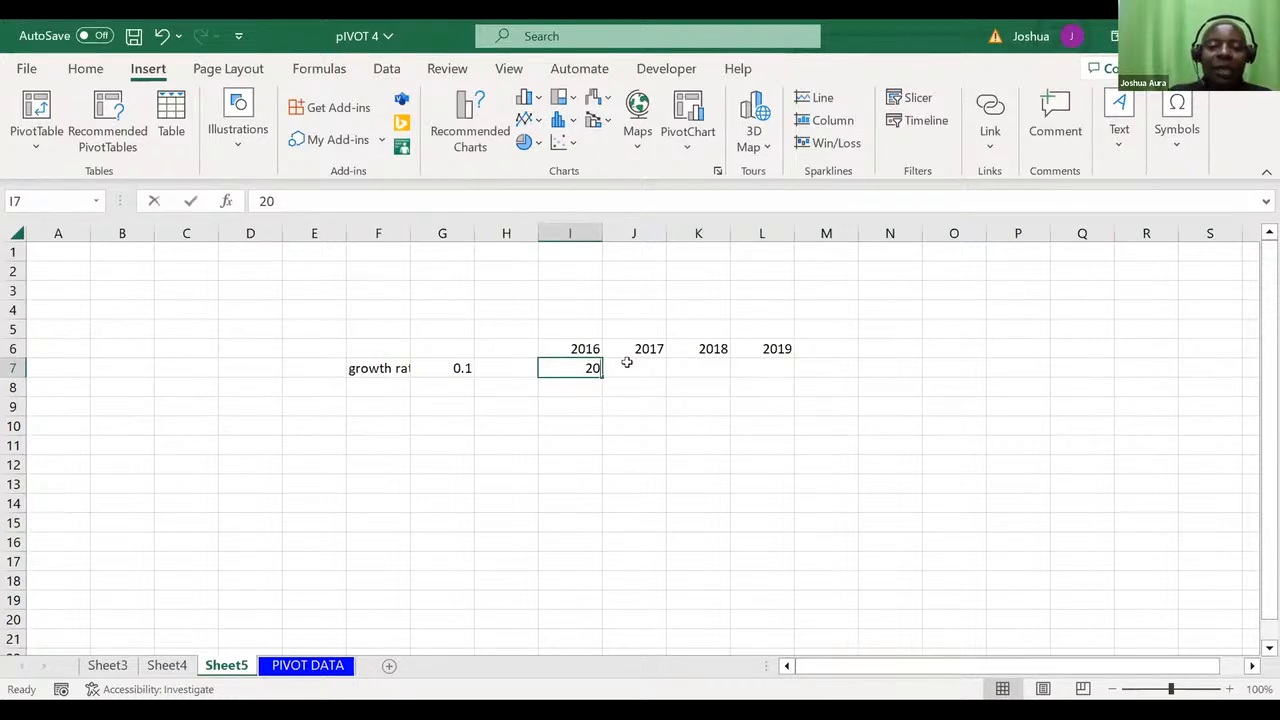
pyautogui.write('=')
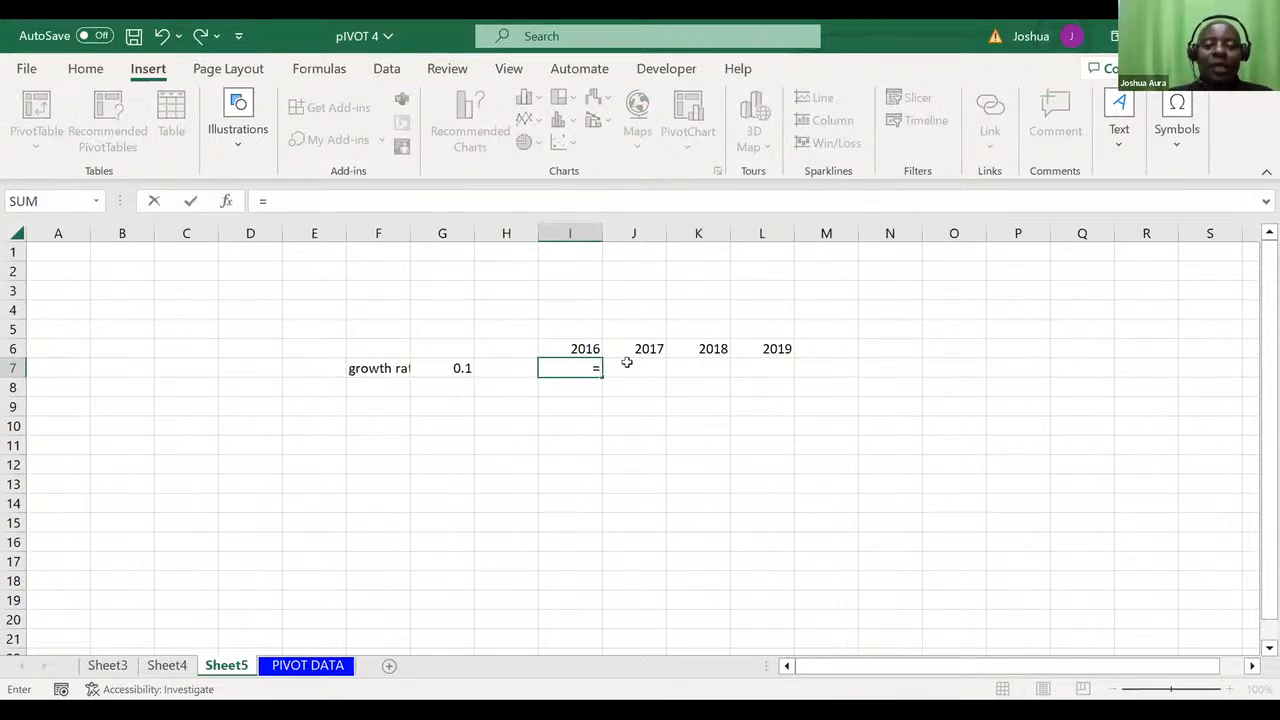
pyautogui.press('BackSpace')
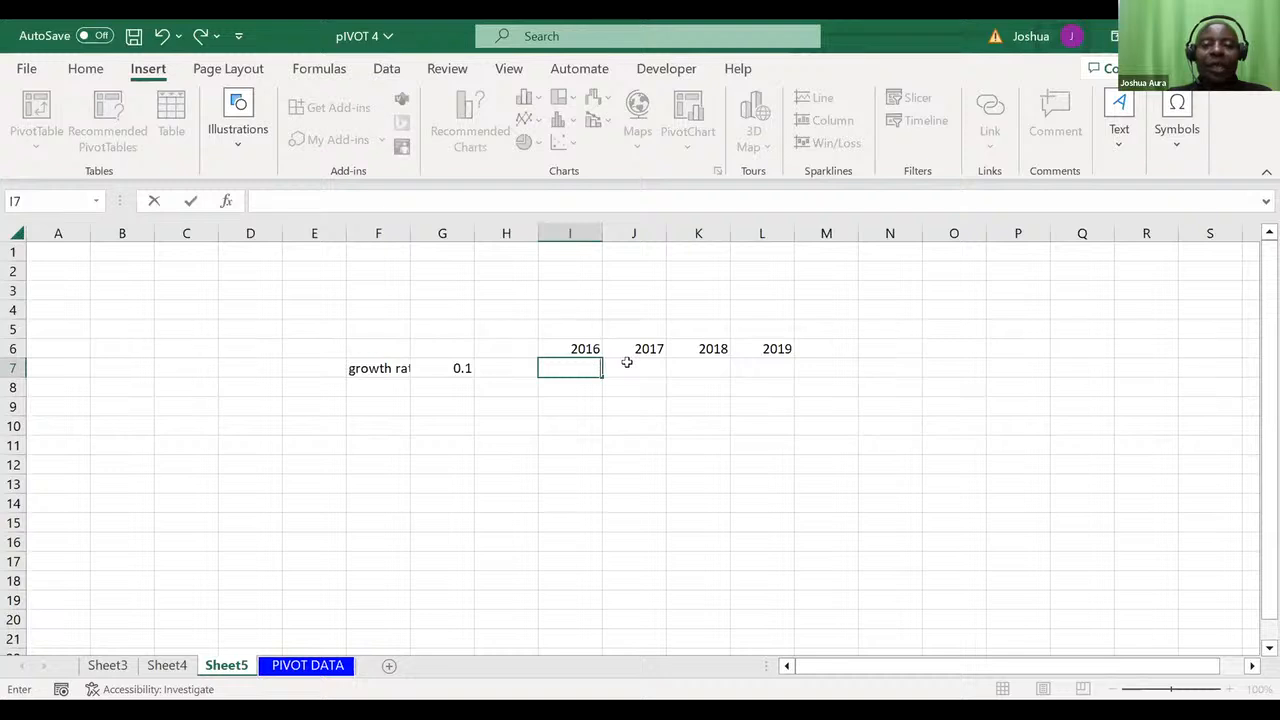
pyautogui.click(632, 364)
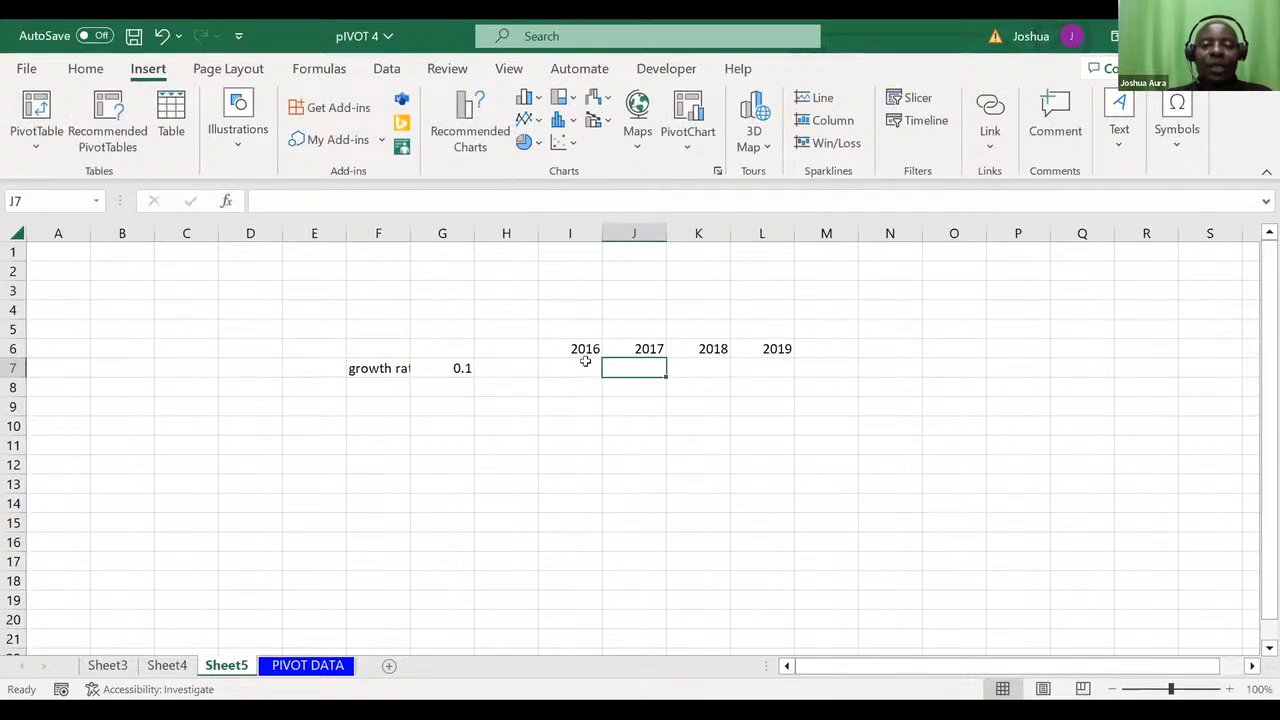
pyautogui.click(585, 362)
pyautogui.write('20')
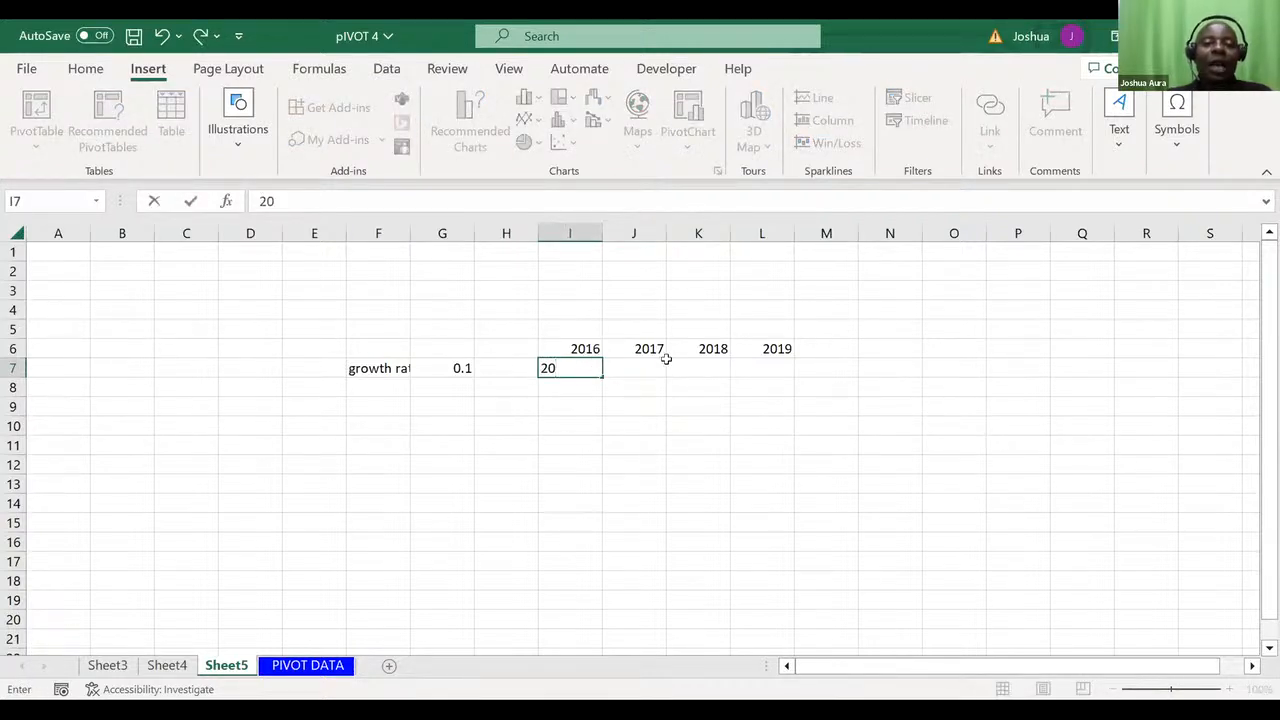
# - Enter the growth formula =I7*(1+G7) in J7 under 2017, using relative references
pyautogui.click(637, 368)
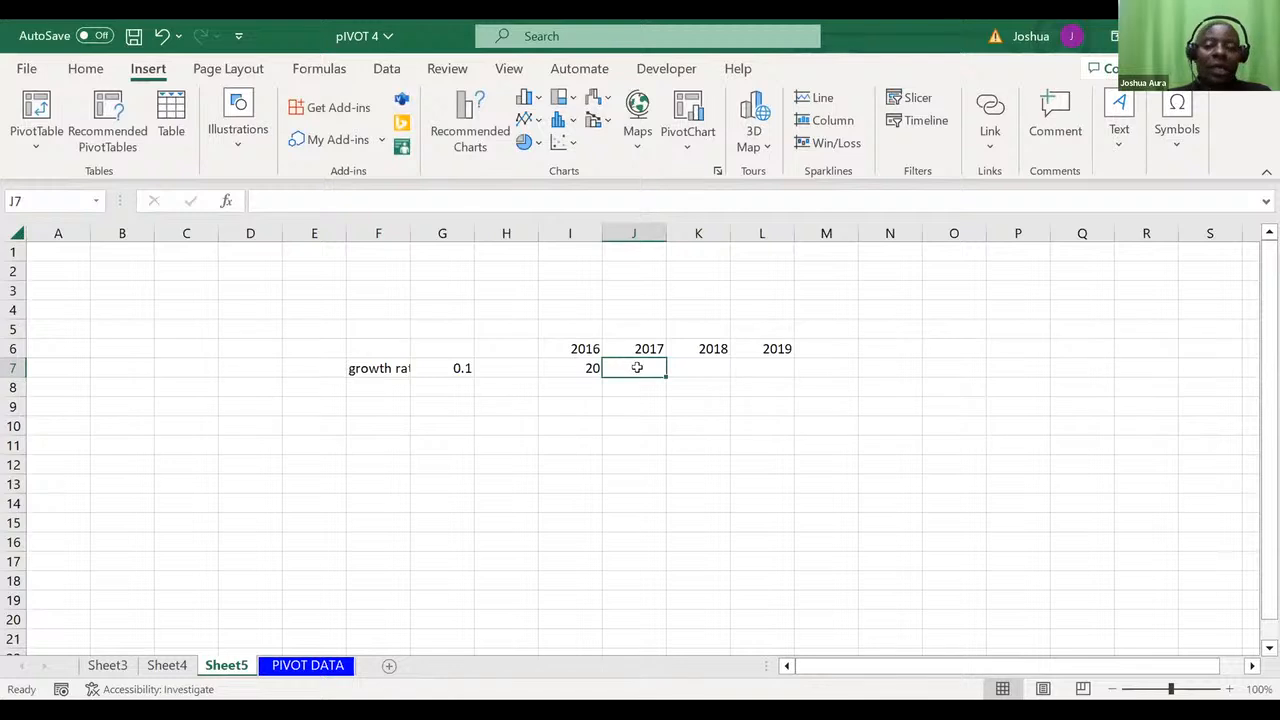
pyautogui.write('=')
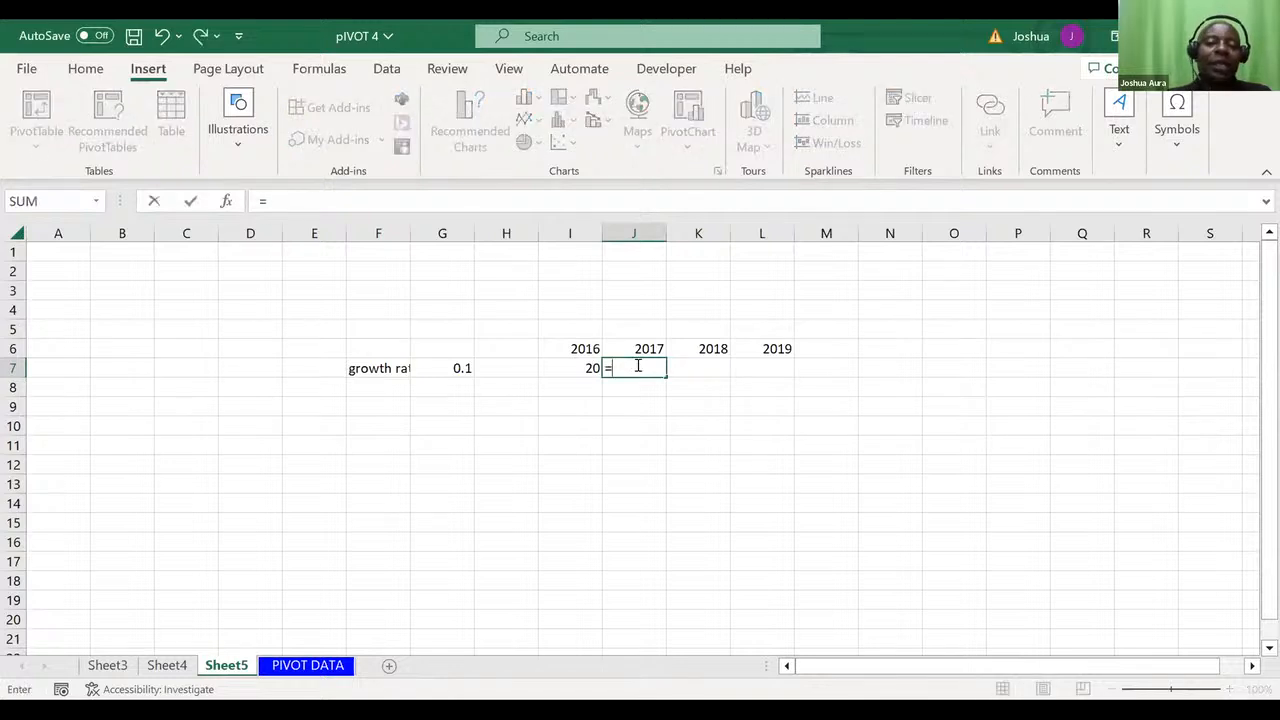
pyautogui.click(585, 368)
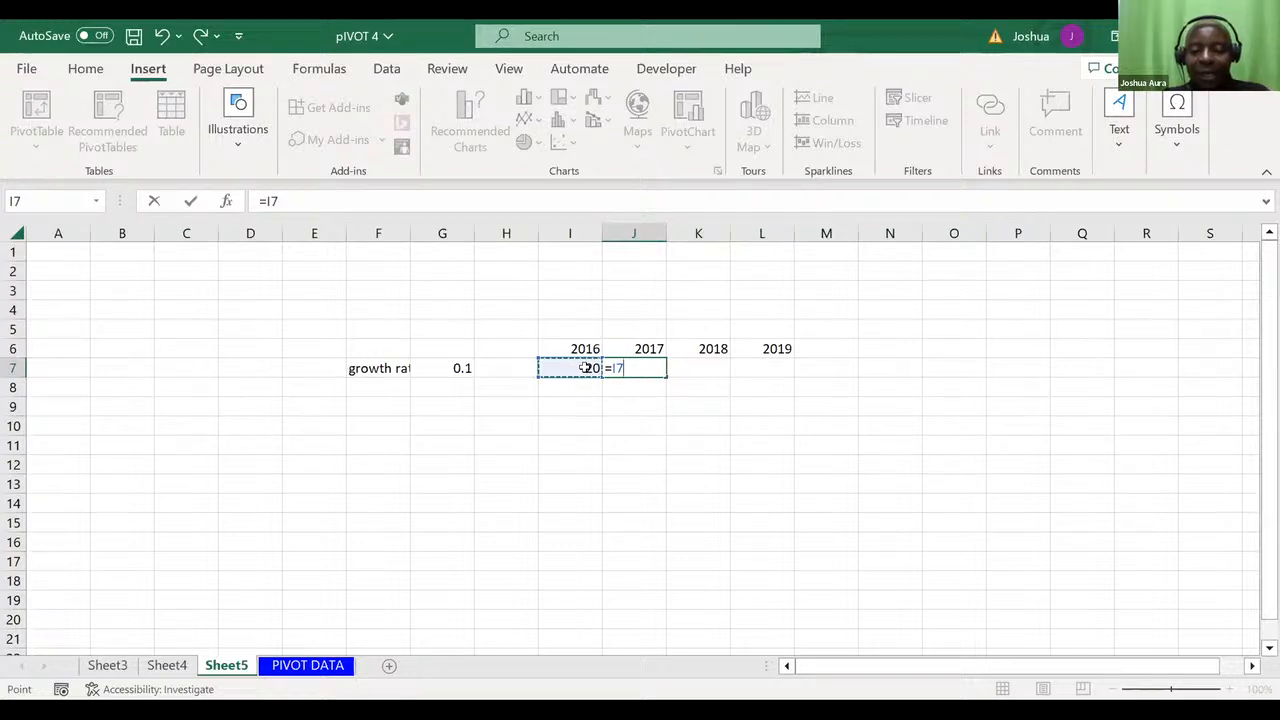
pyautogui.write('*(')
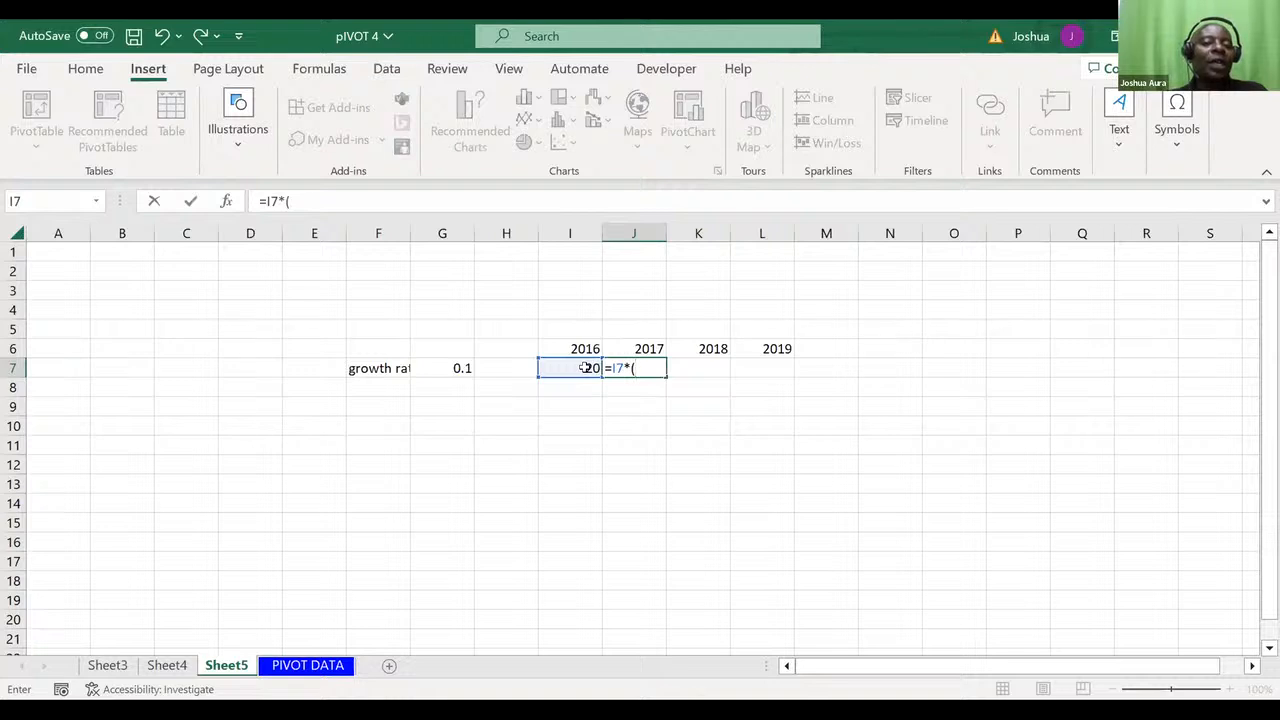
pyautogui.write('1')
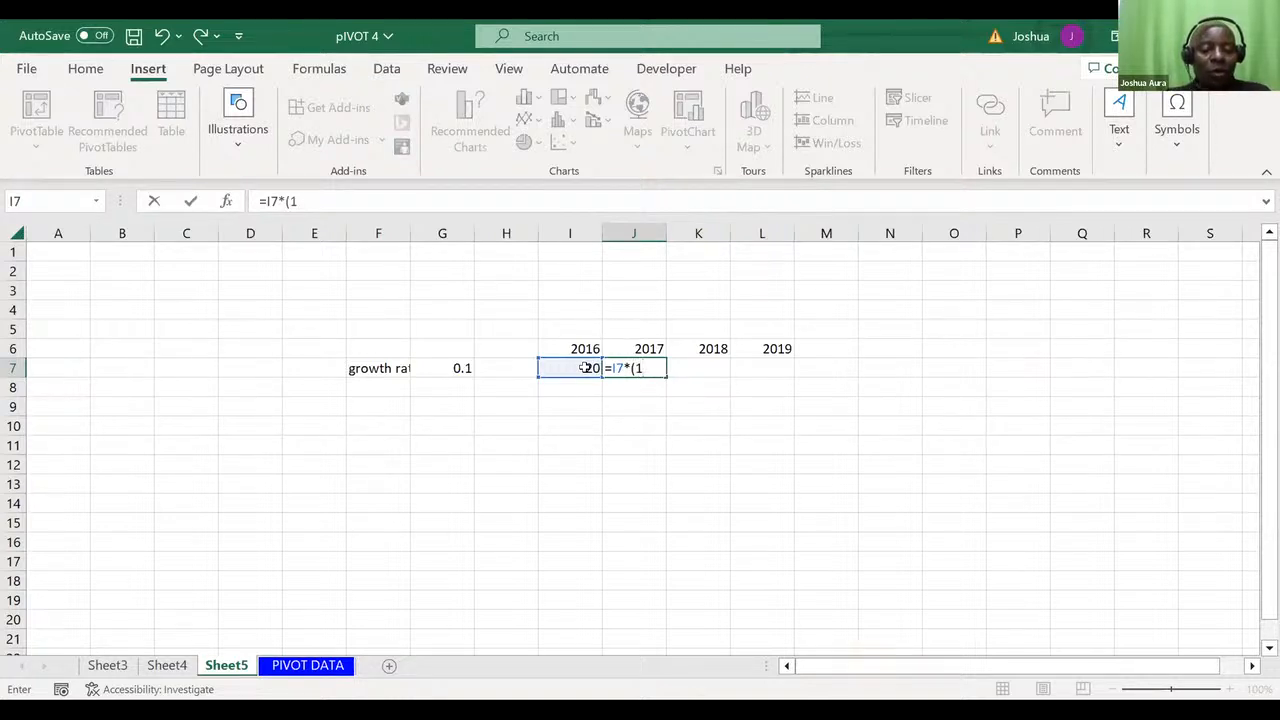
pyautogui.write('+')
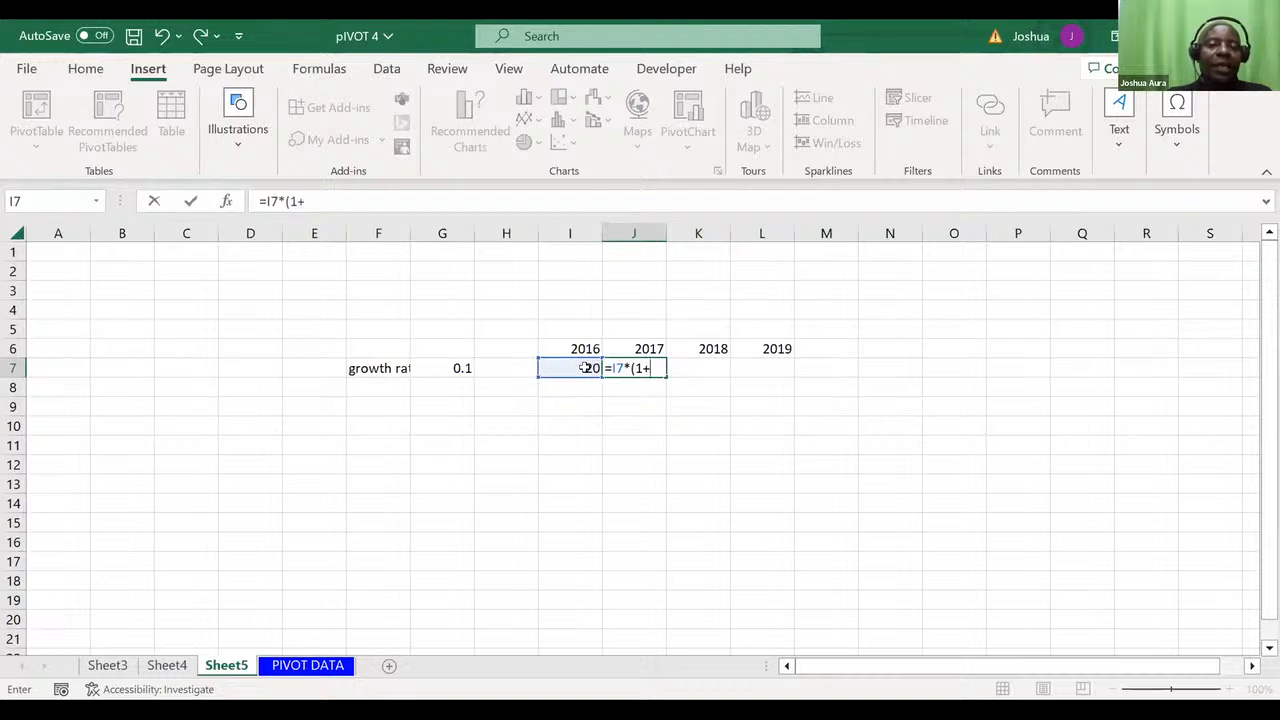
pyautogui.click(456, 367)
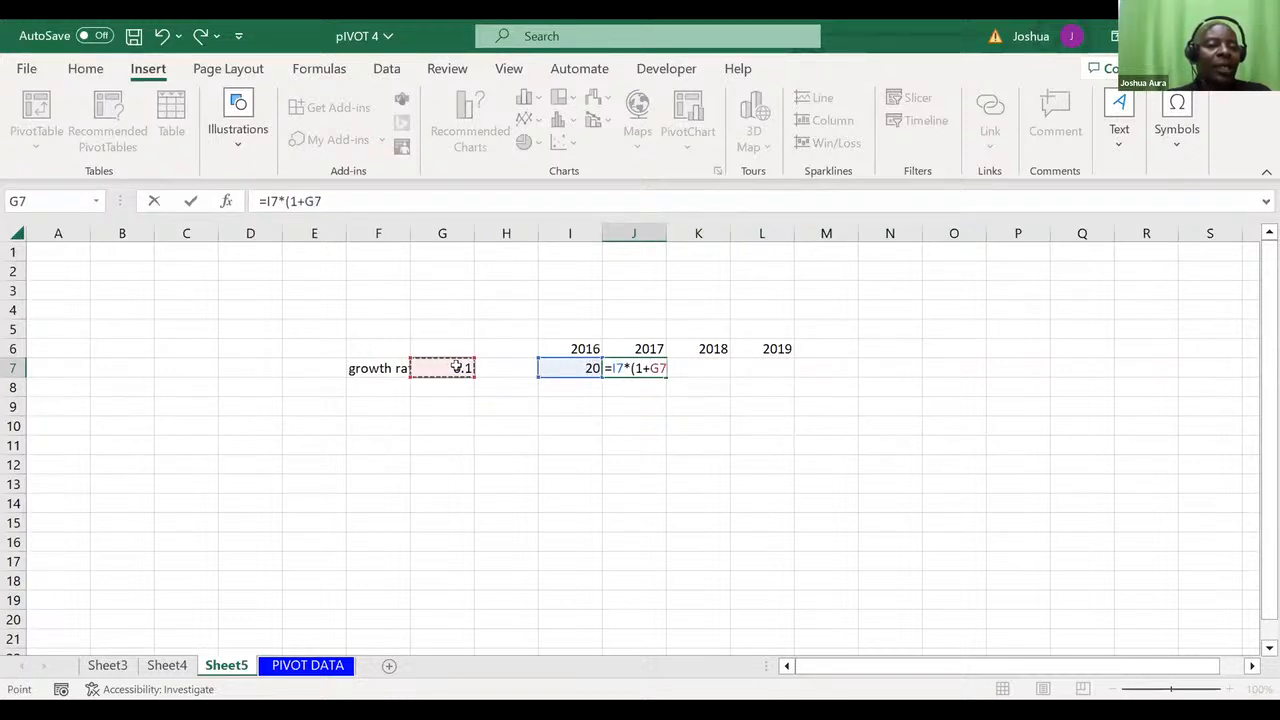
pyautogui.write(')')
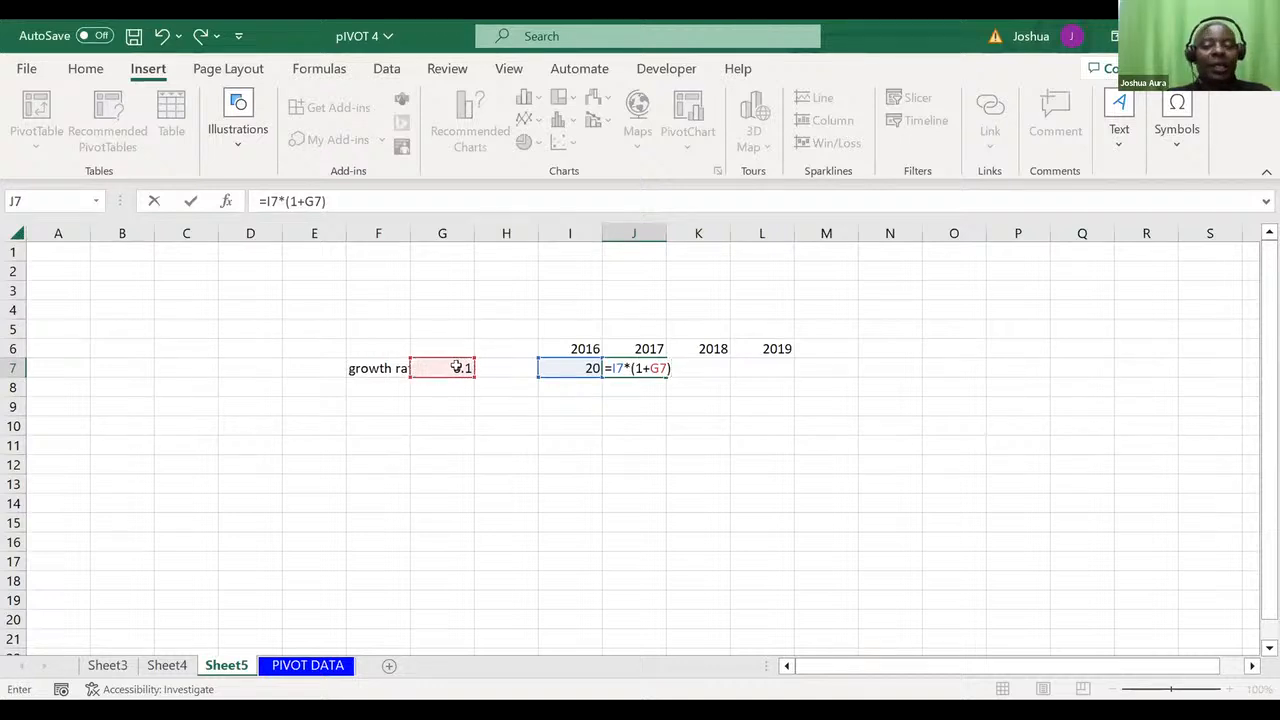
pyautogui.press('Return')
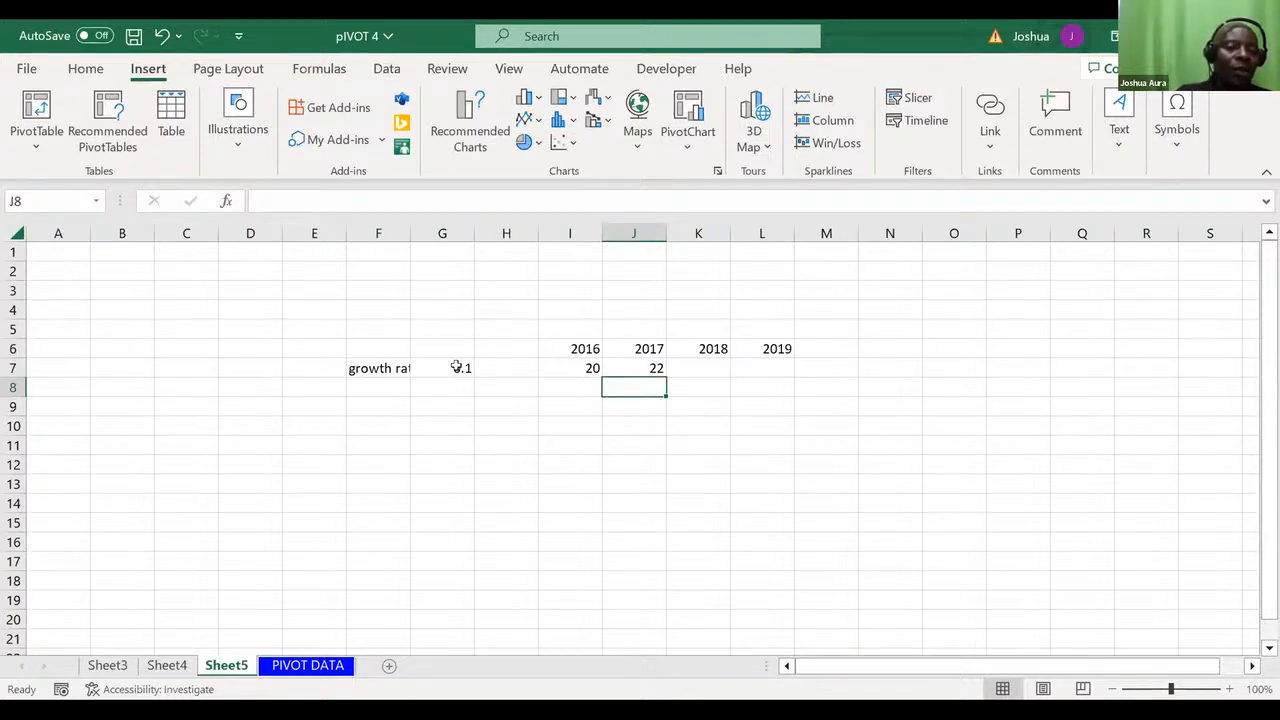
# - Enter the growth formula =J7*(1+G7) in K7 under 2018, based on the 2017 value
pyautogui.click(704, 368)
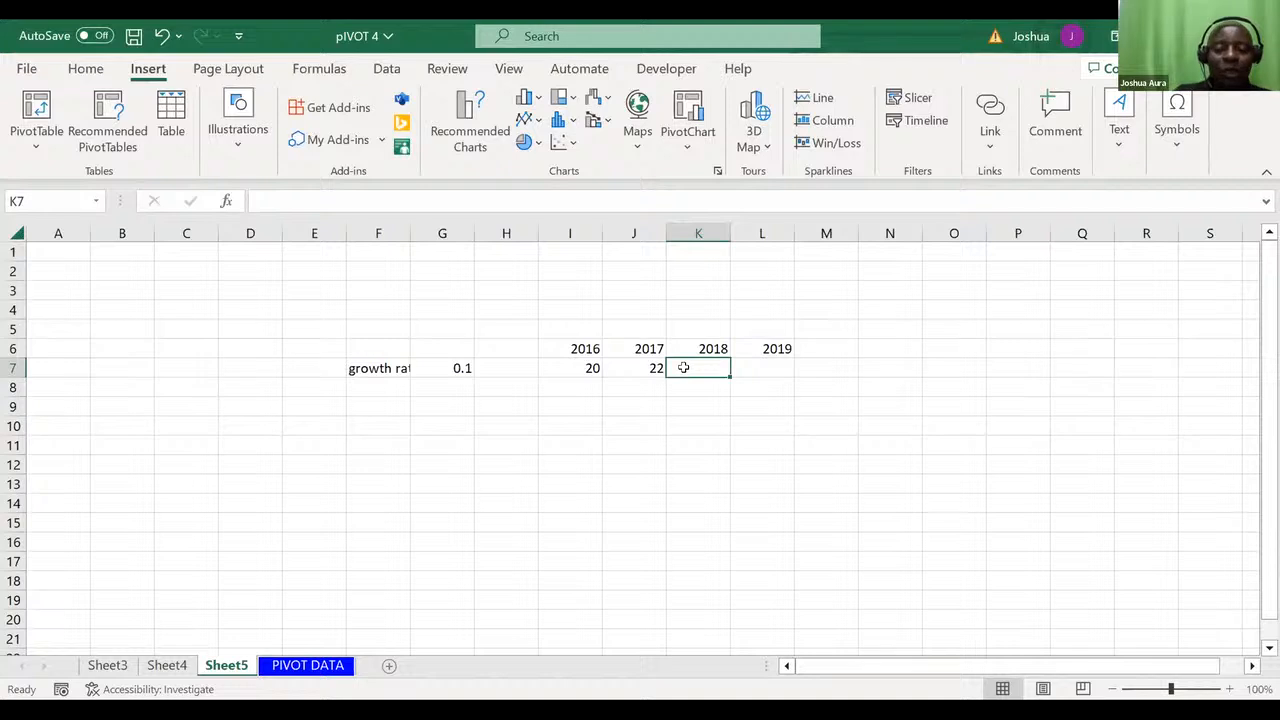
pyautogui.write('=')
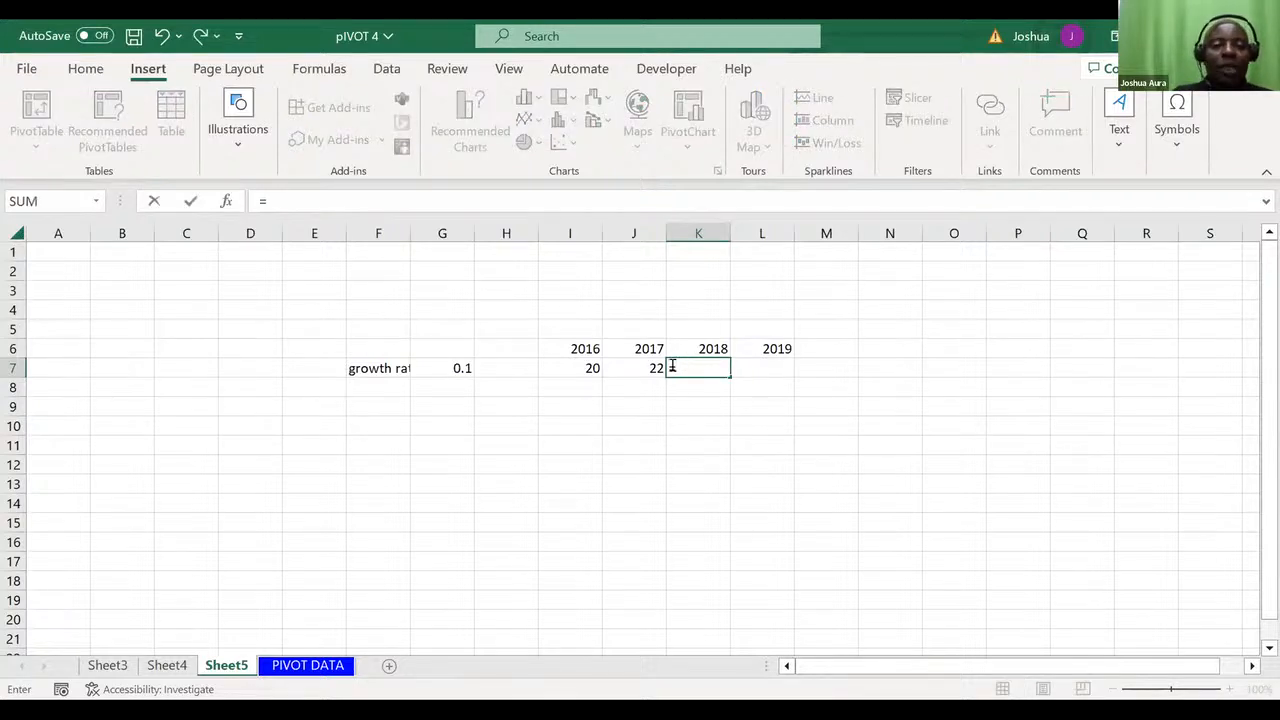
pyautogui.click(649, 368)
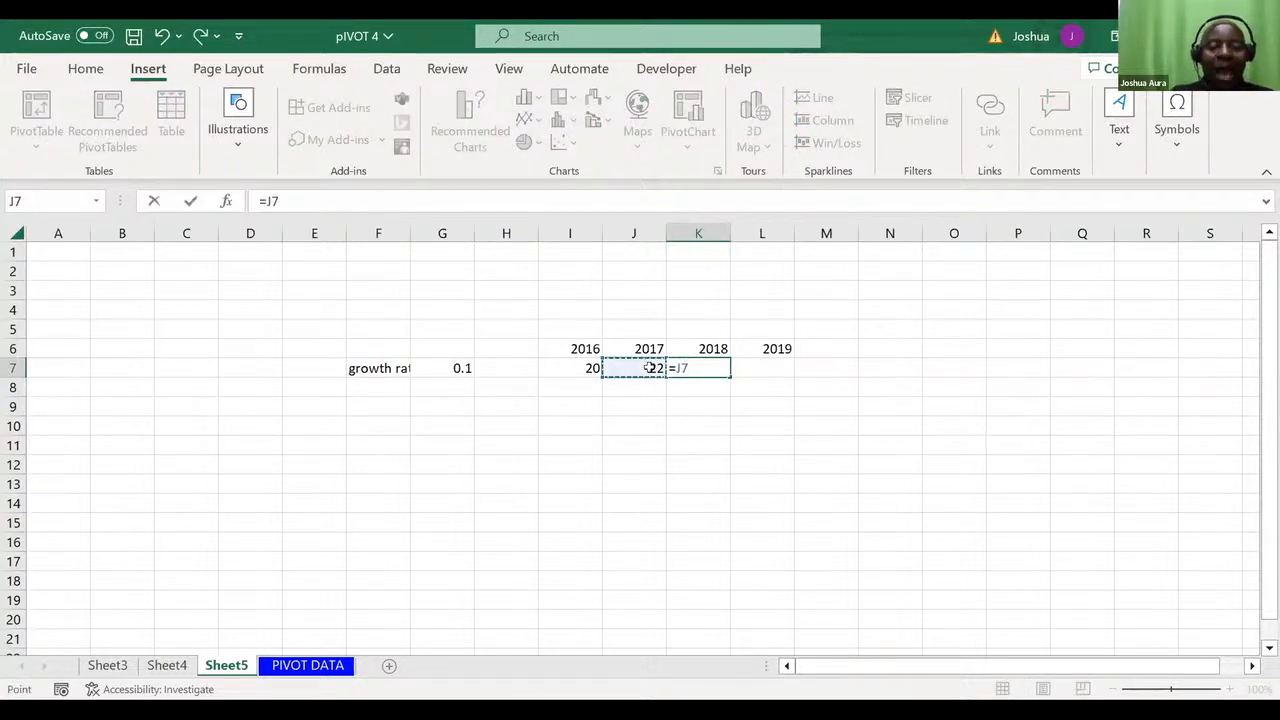
pyautogui.write('*')
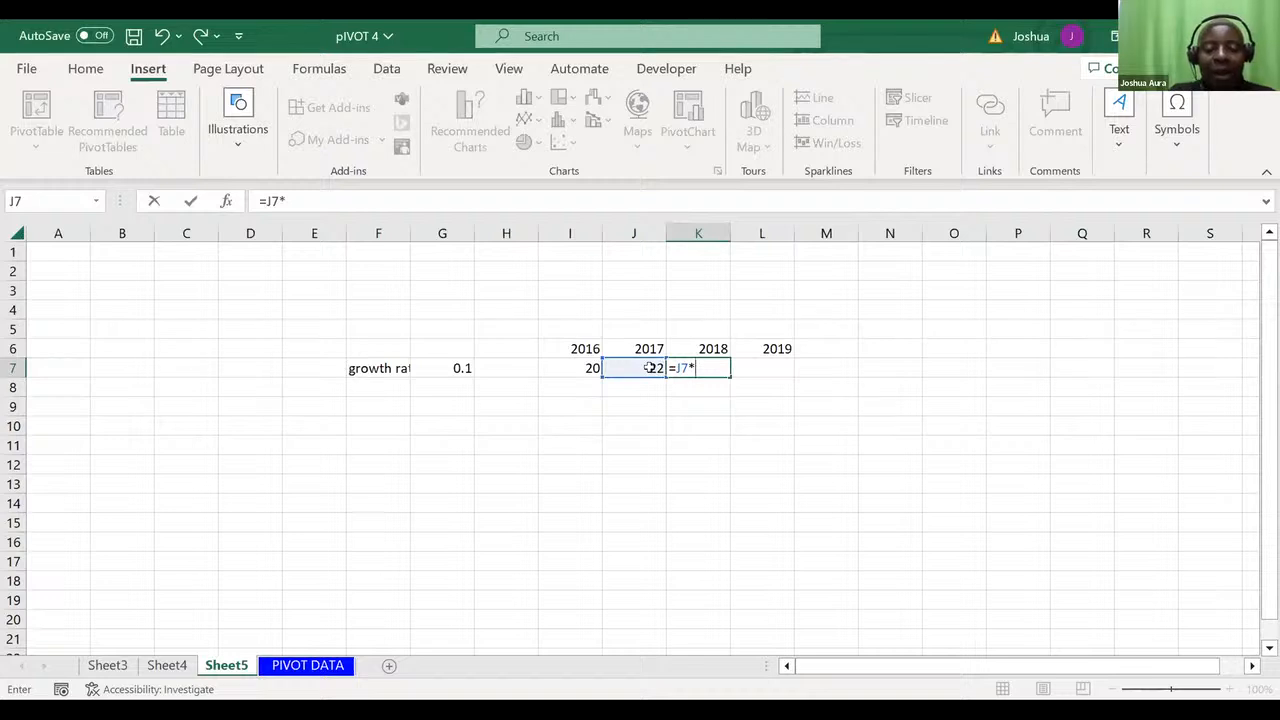
pyautogui.write('(1')
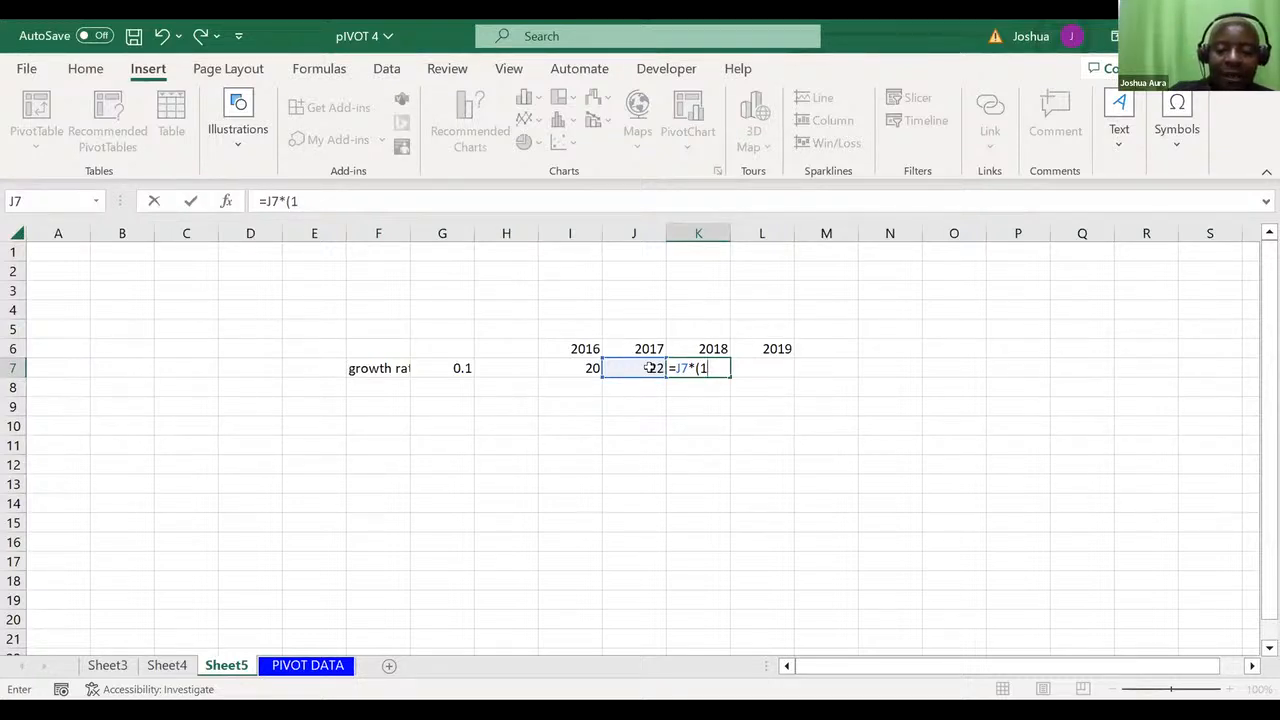
pyautogui.write('+')
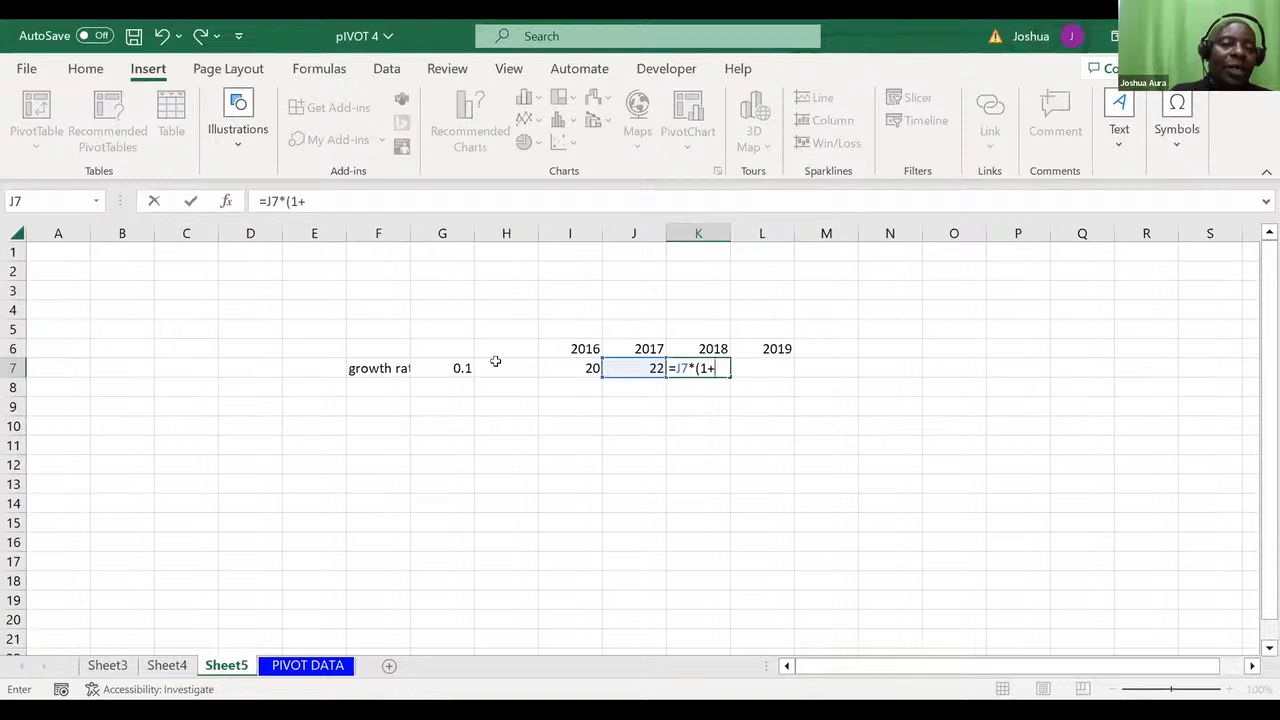
pyautogui.click(455, 365)
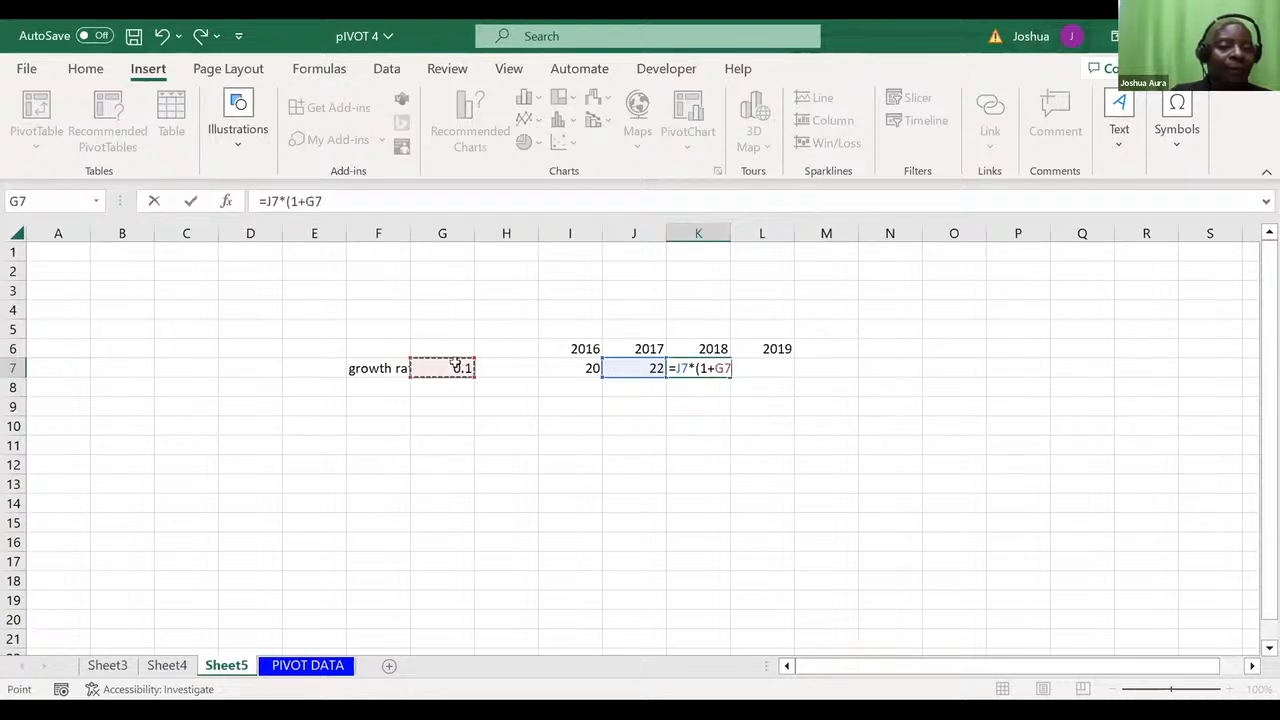
pyautogui.write(')')
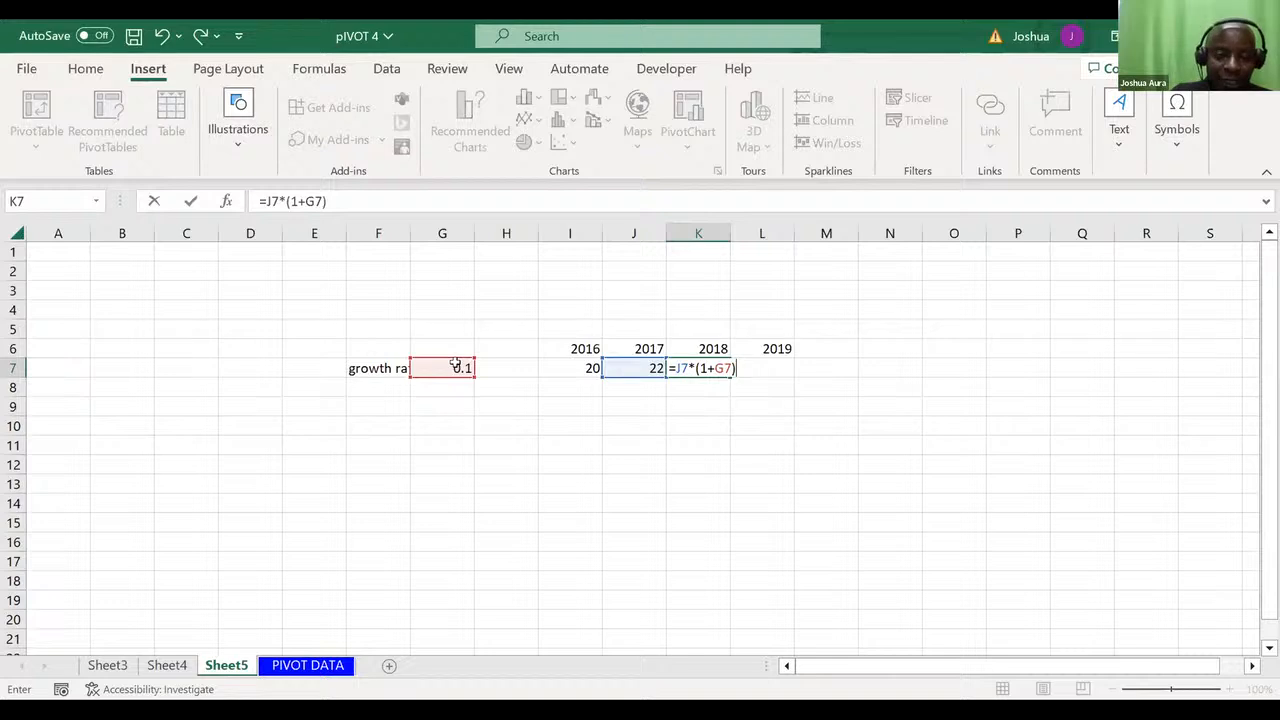
pyautogui.press('Return')
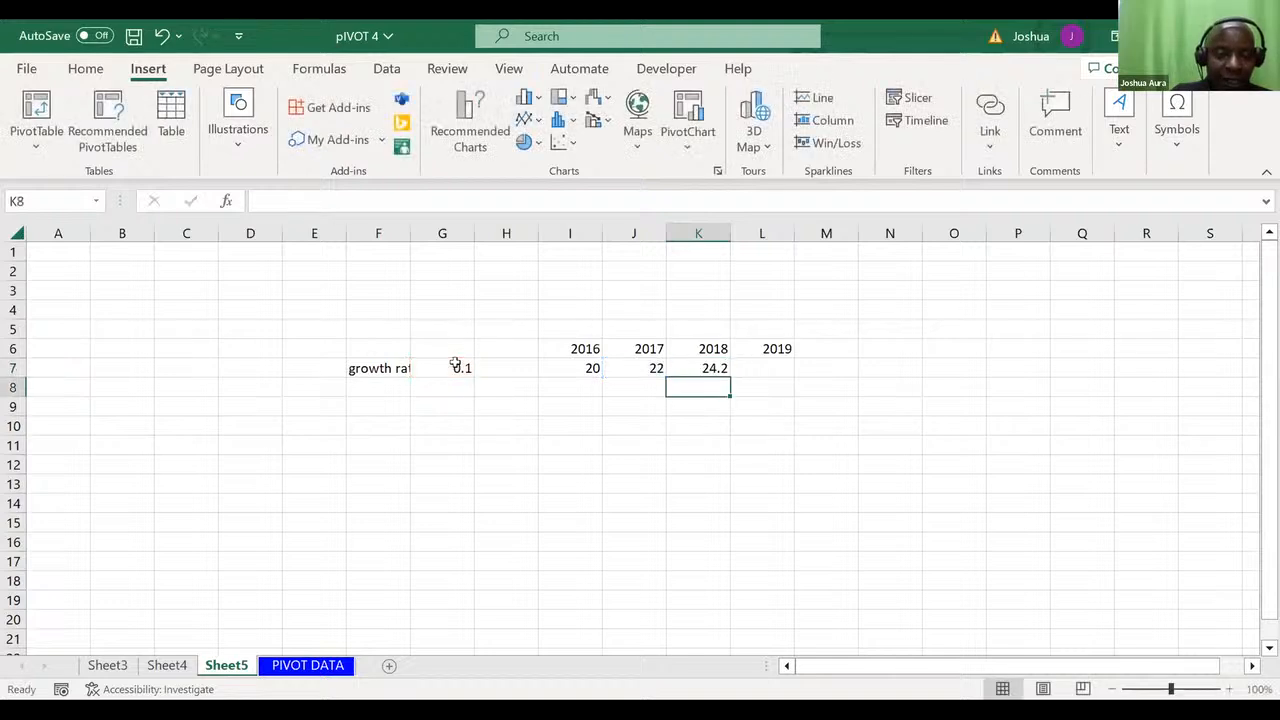
pyautogui.click(721, 362)
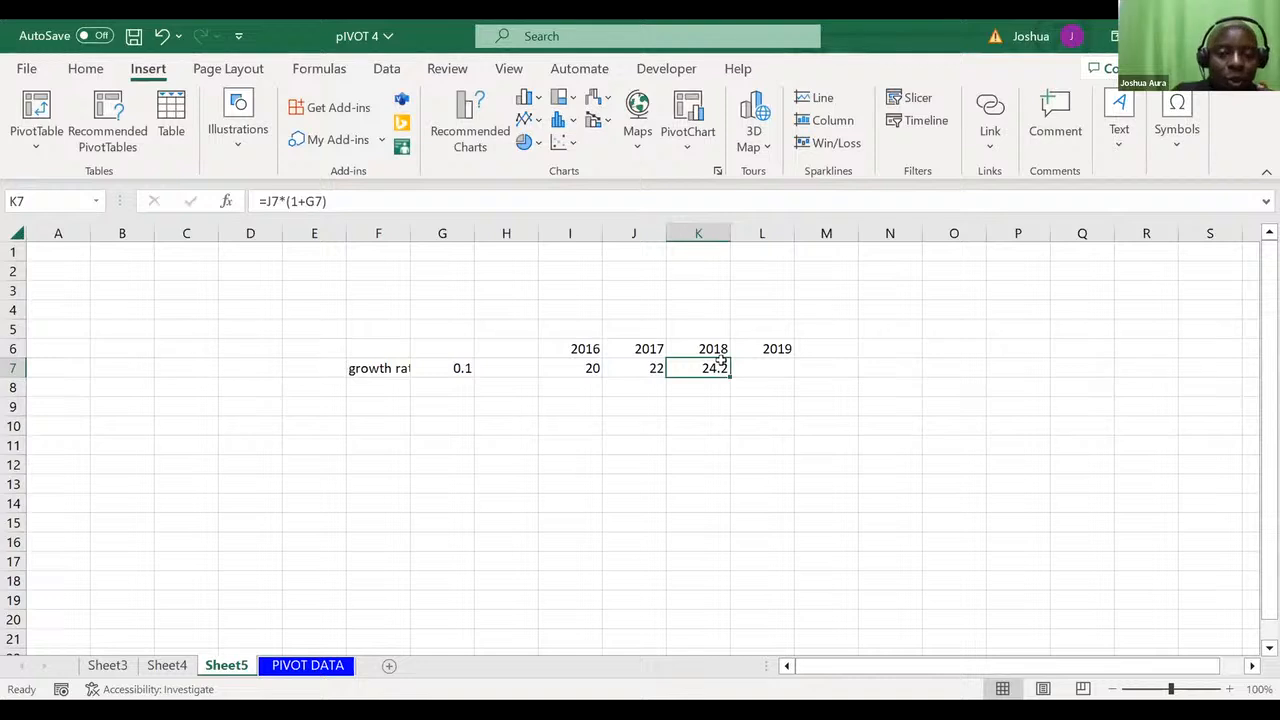
pyautogui.write('=')
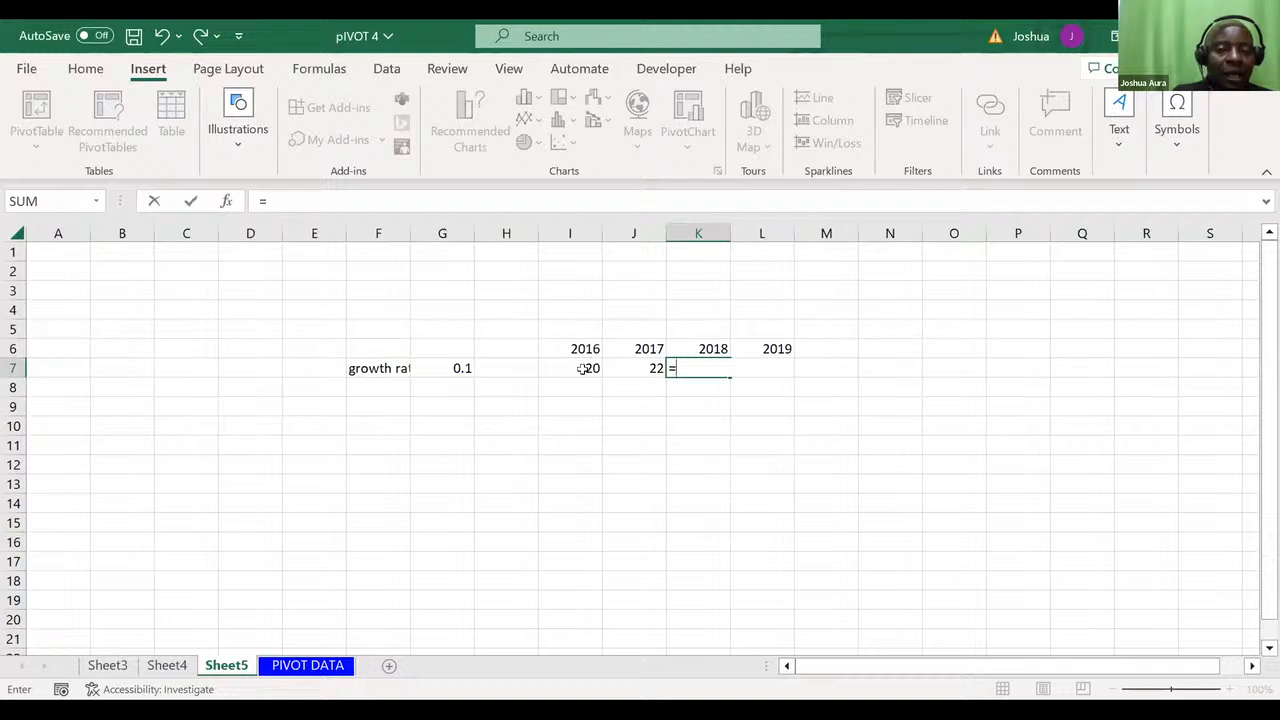
pyautogui.click(635, 438)
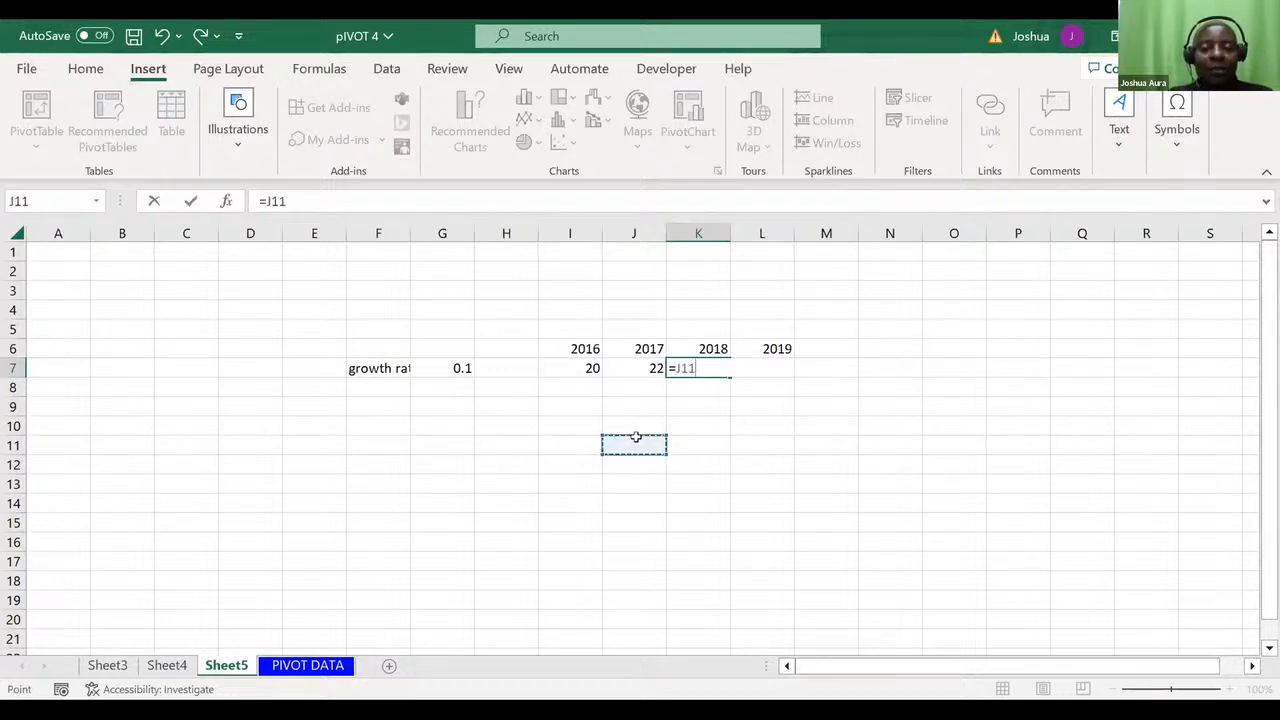
pyautogui.press('Escape')
# - Write the compound growth formula as the text note A=P(1=R)^N in J11 below the yearly table
pyautogui.click(635, 437)
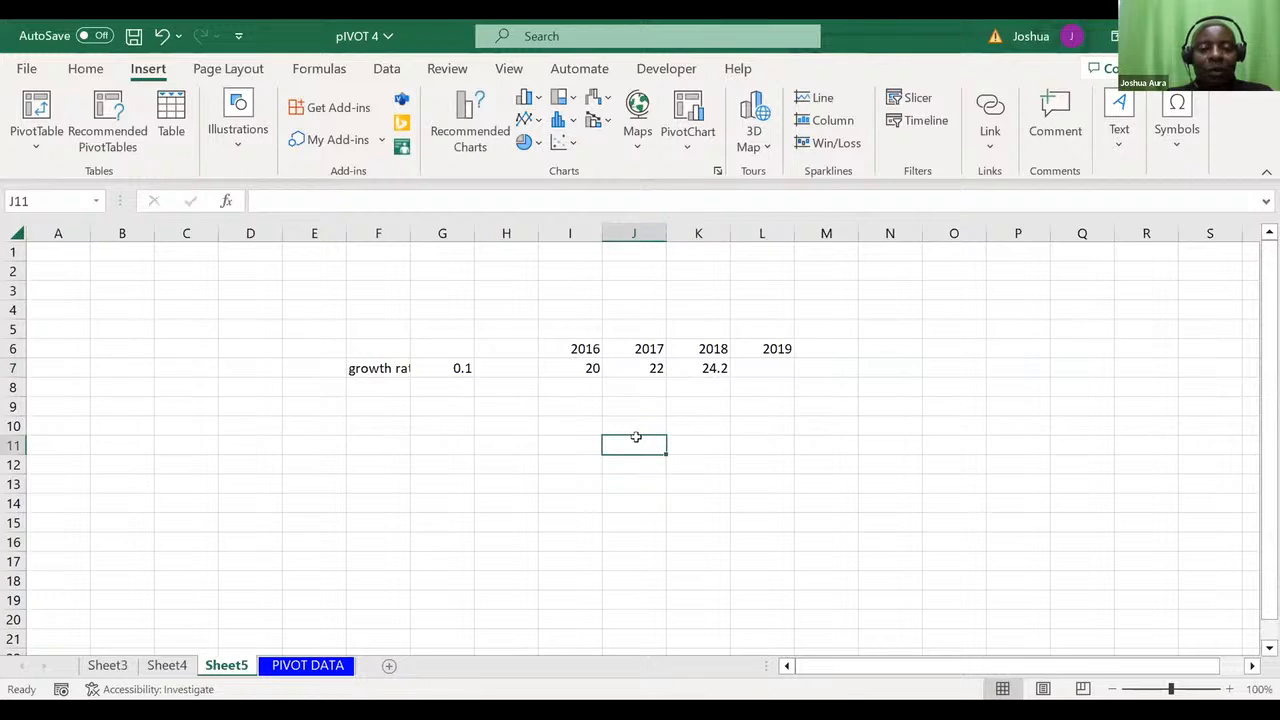
pyautogui.write('A')
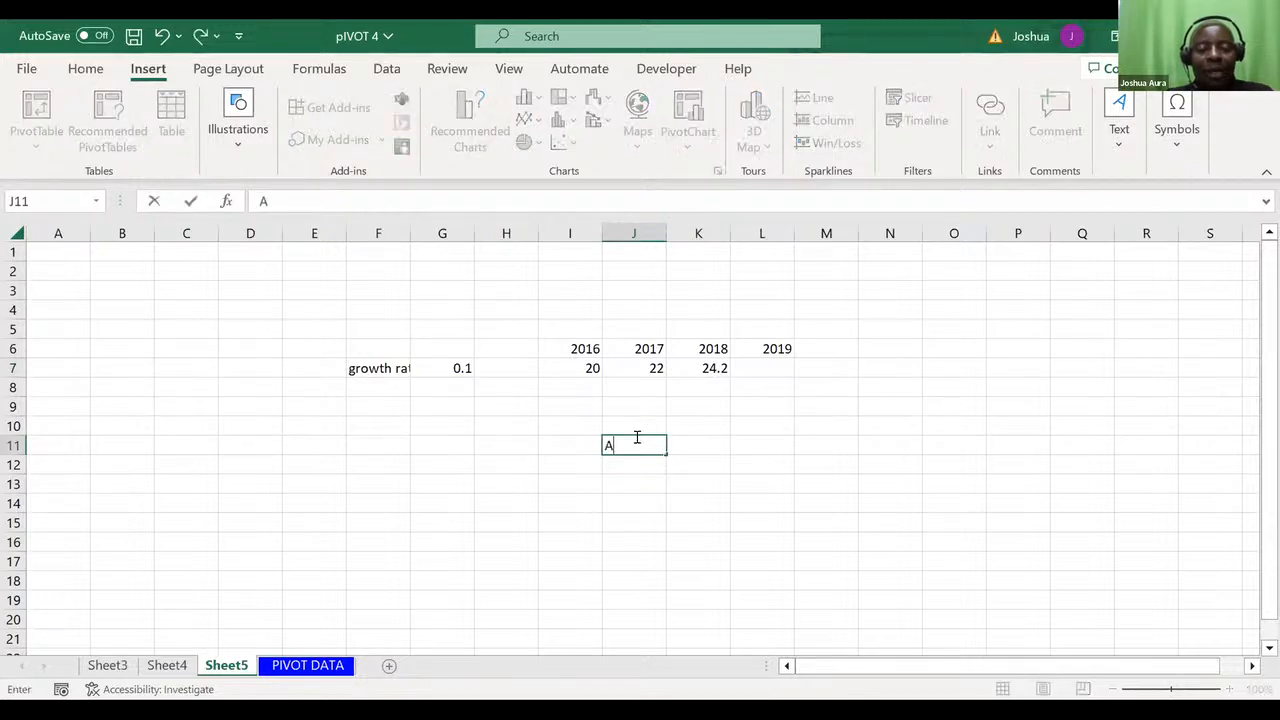
pyautogui.write('=P(')
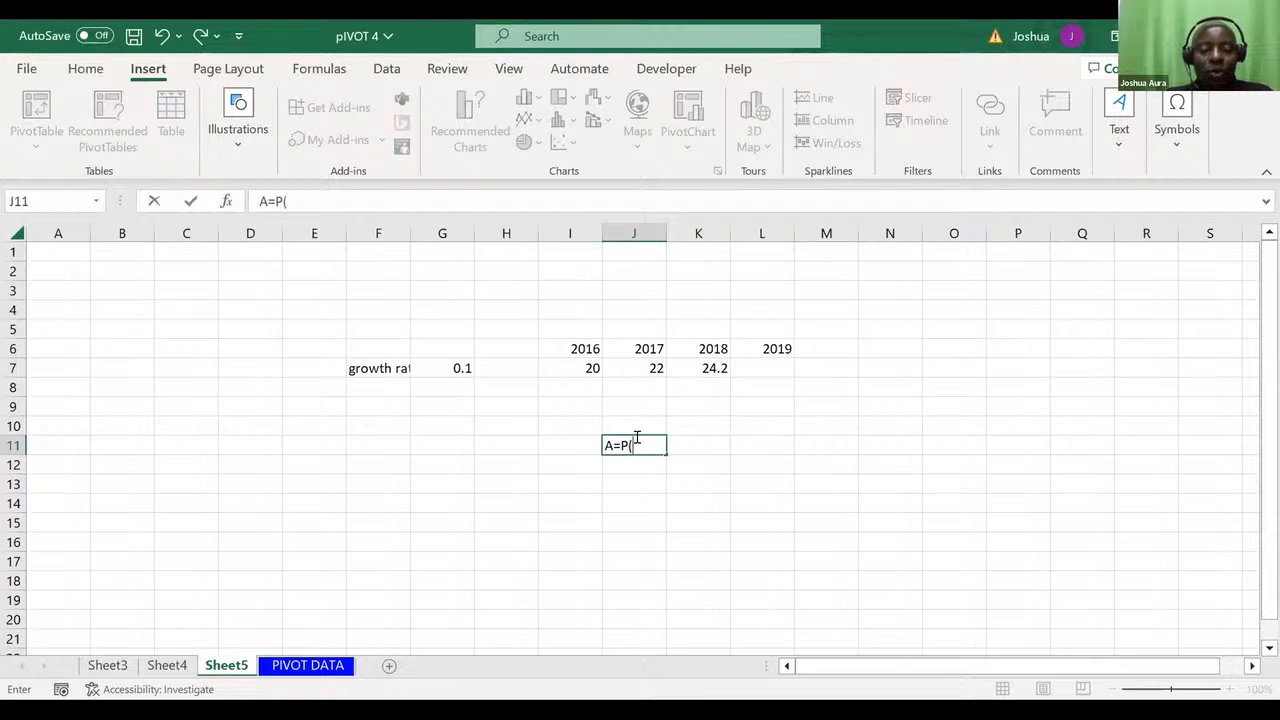
pyautogui.write('1=R')
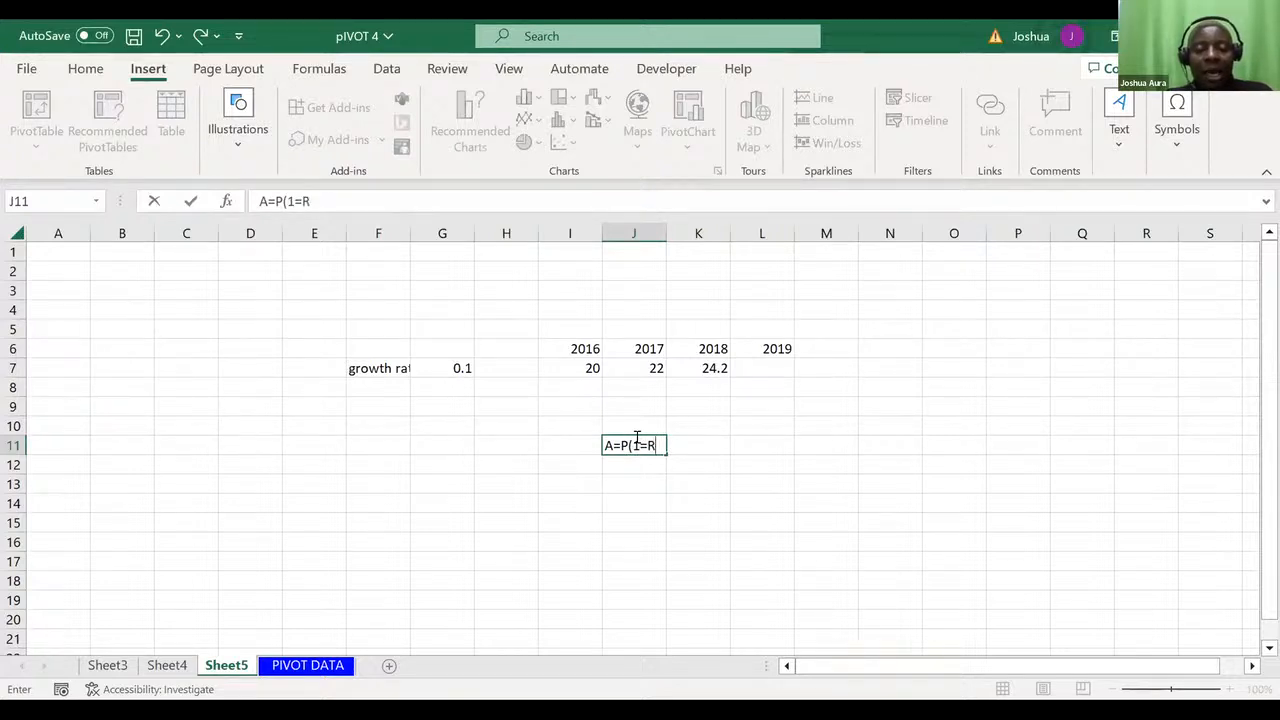
pyautogui.write(')')
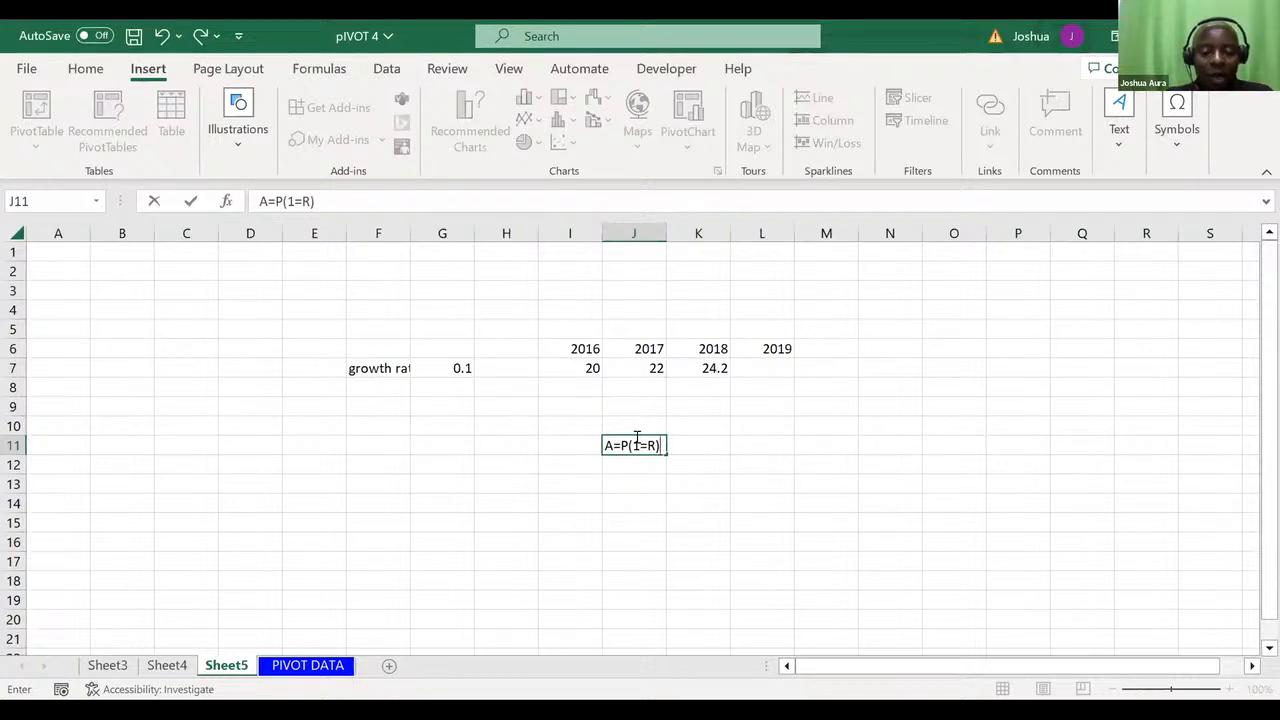
pyautogui.write('^')
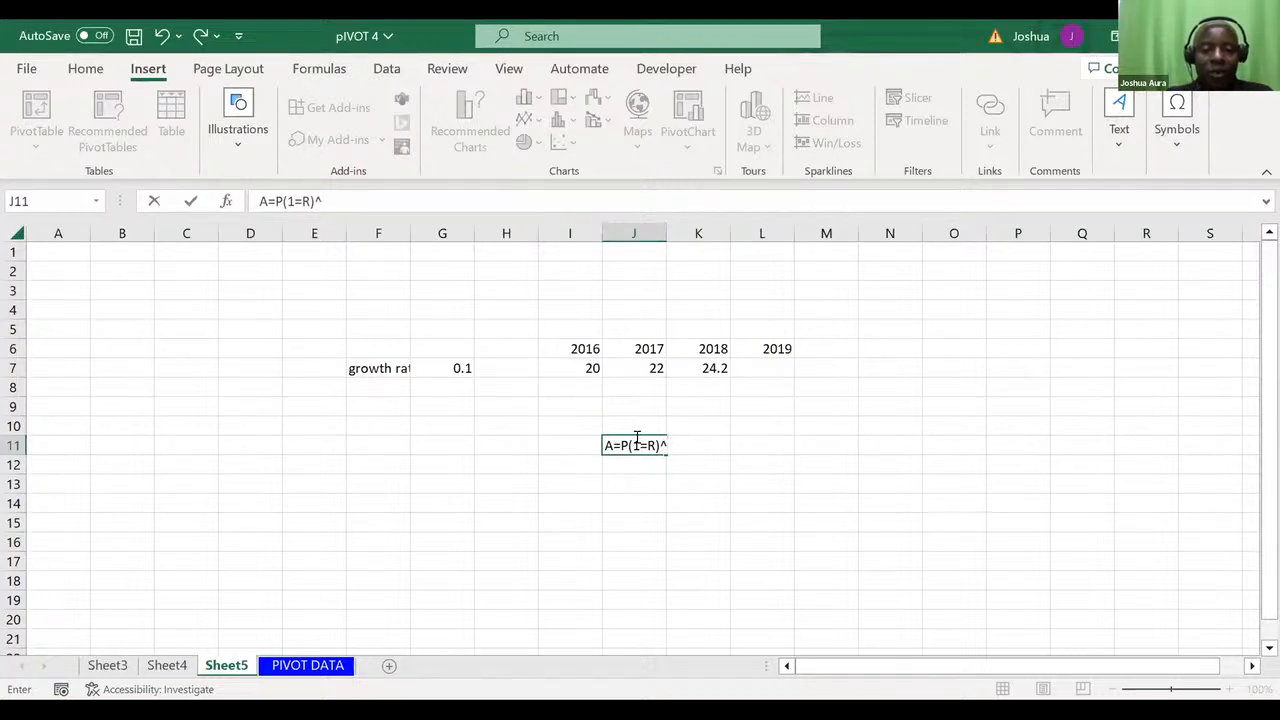
pyautogui.write('N')
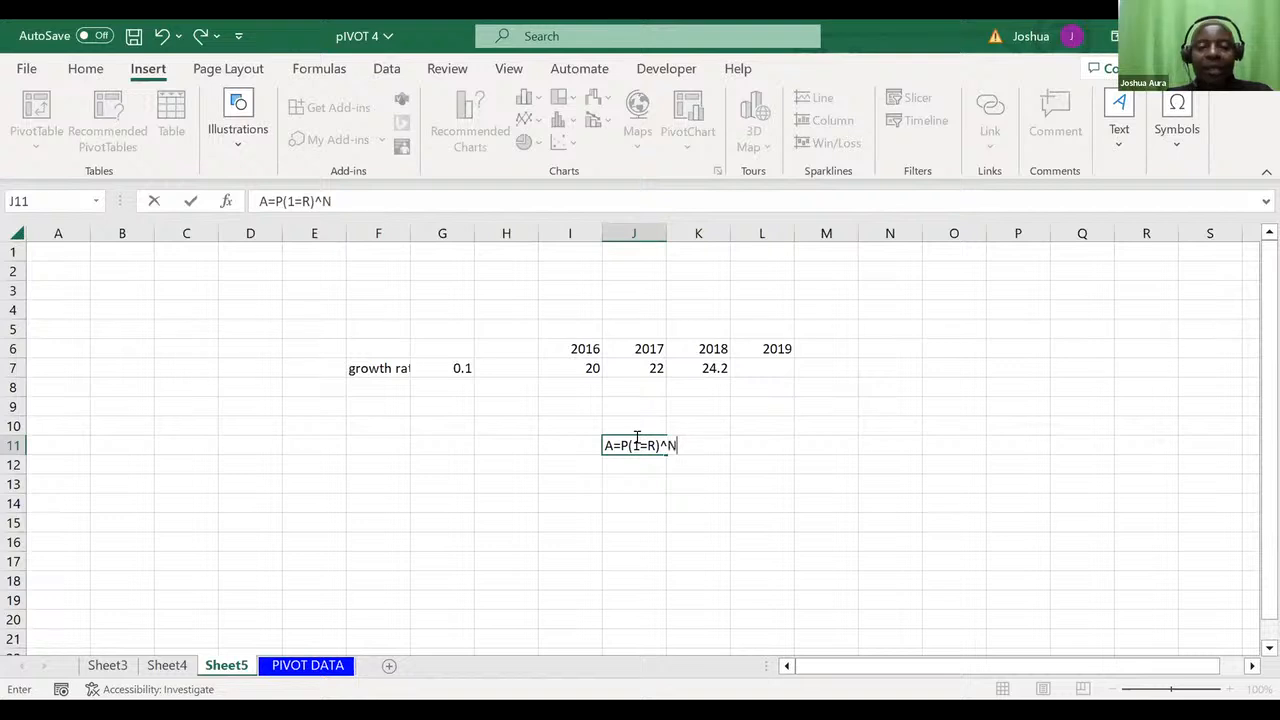
# - Replace the 2018 formula in K7 with =I7*(1+G7)^2, compounding two years from the 2016 value
pyautogui.click(709, 368)
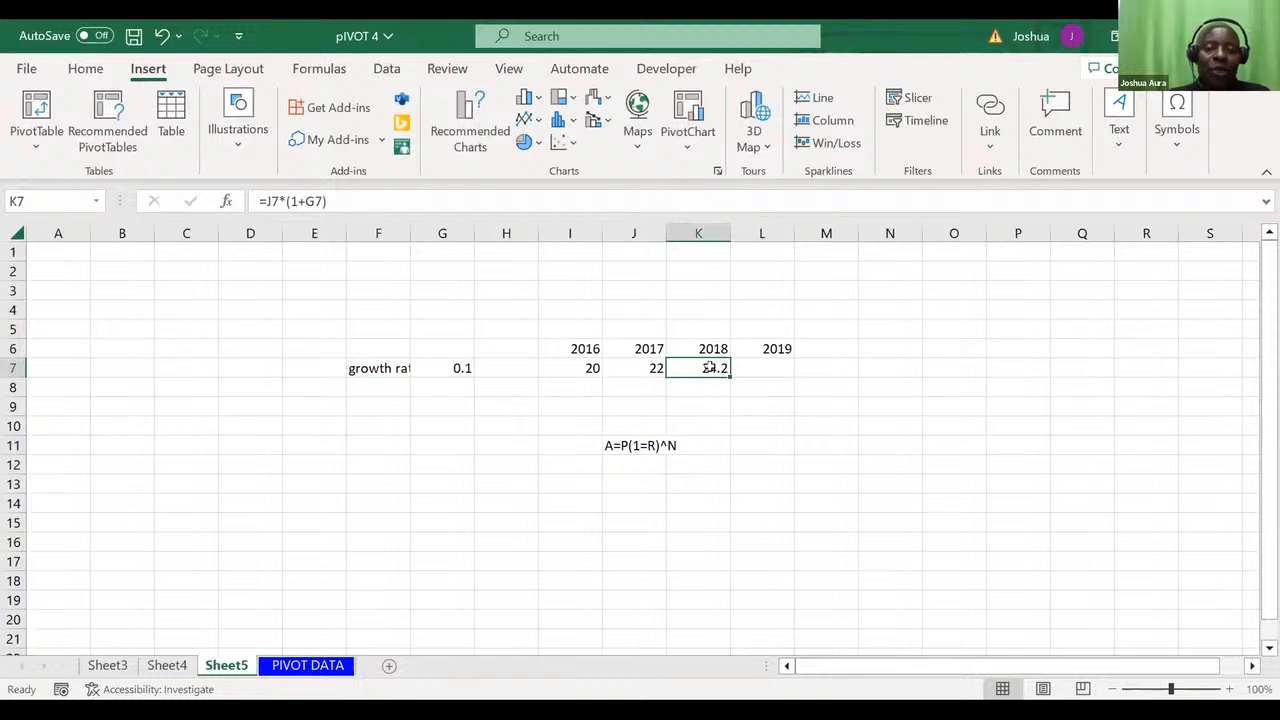
pyautogui.write('=')
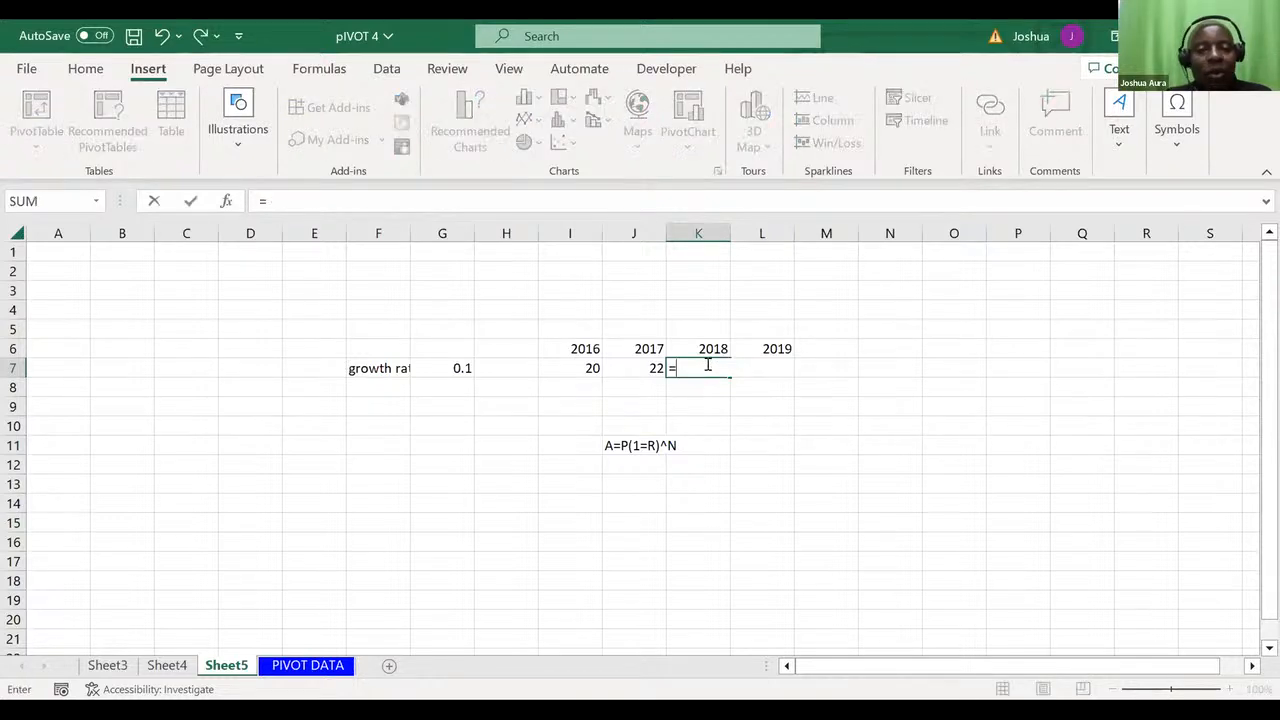
pyautogui.click(580, 368)
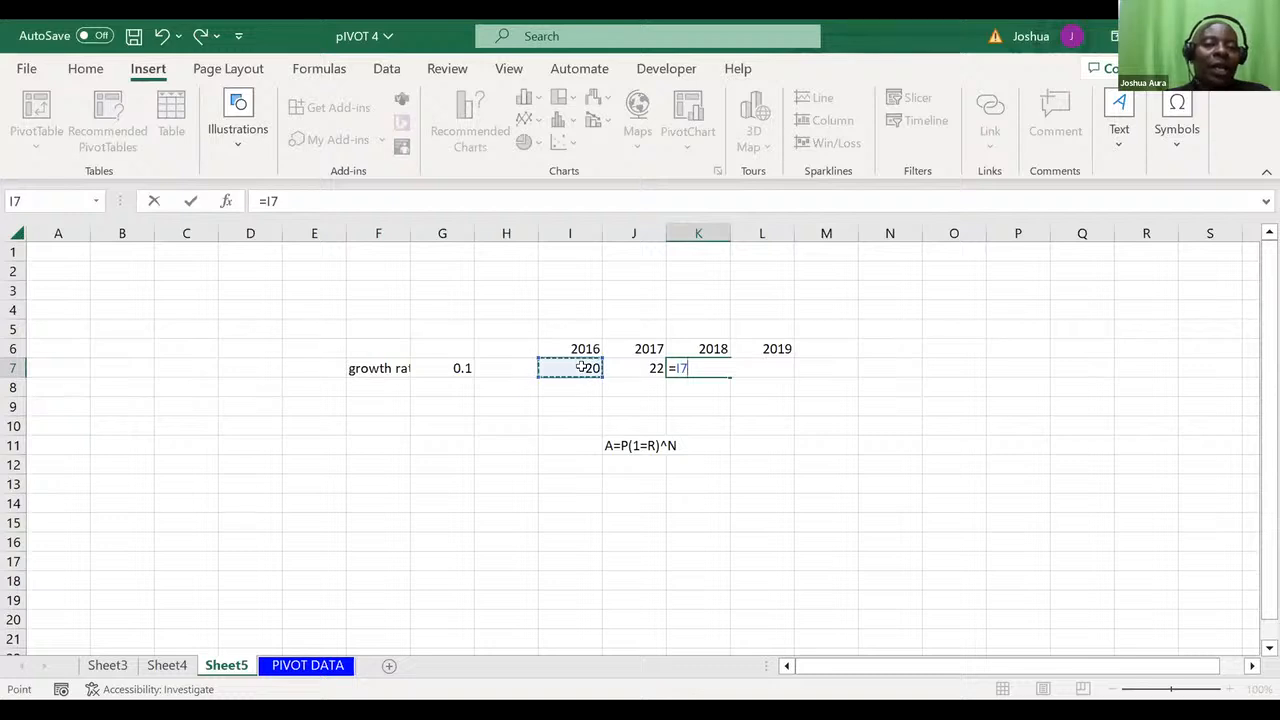
pyautogui.write('*')
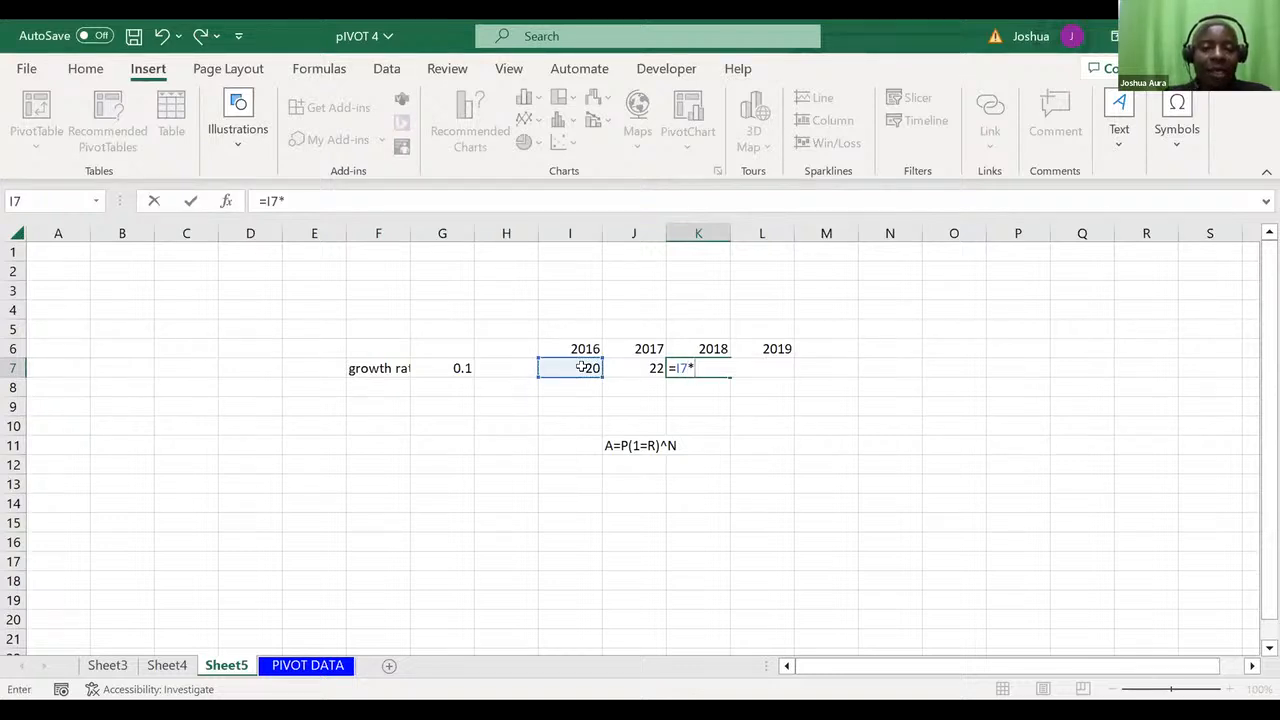
pyautogui.write('(')
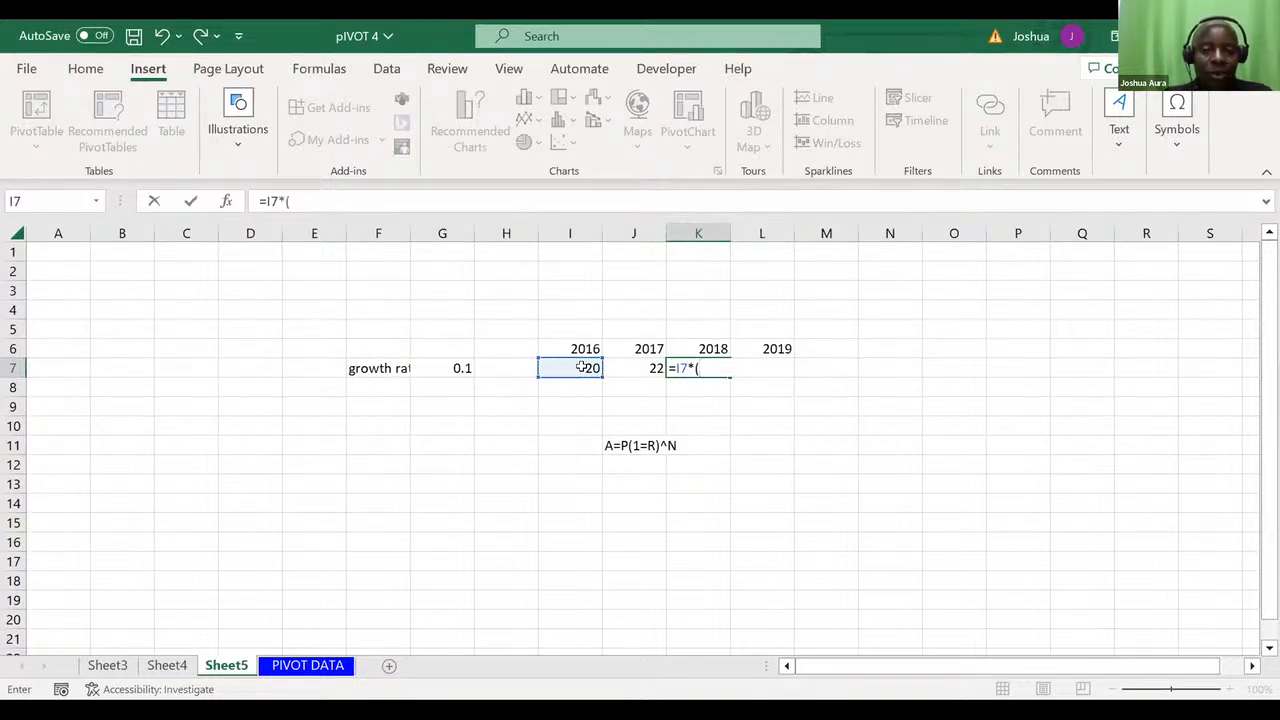
pyautogui.write('1')
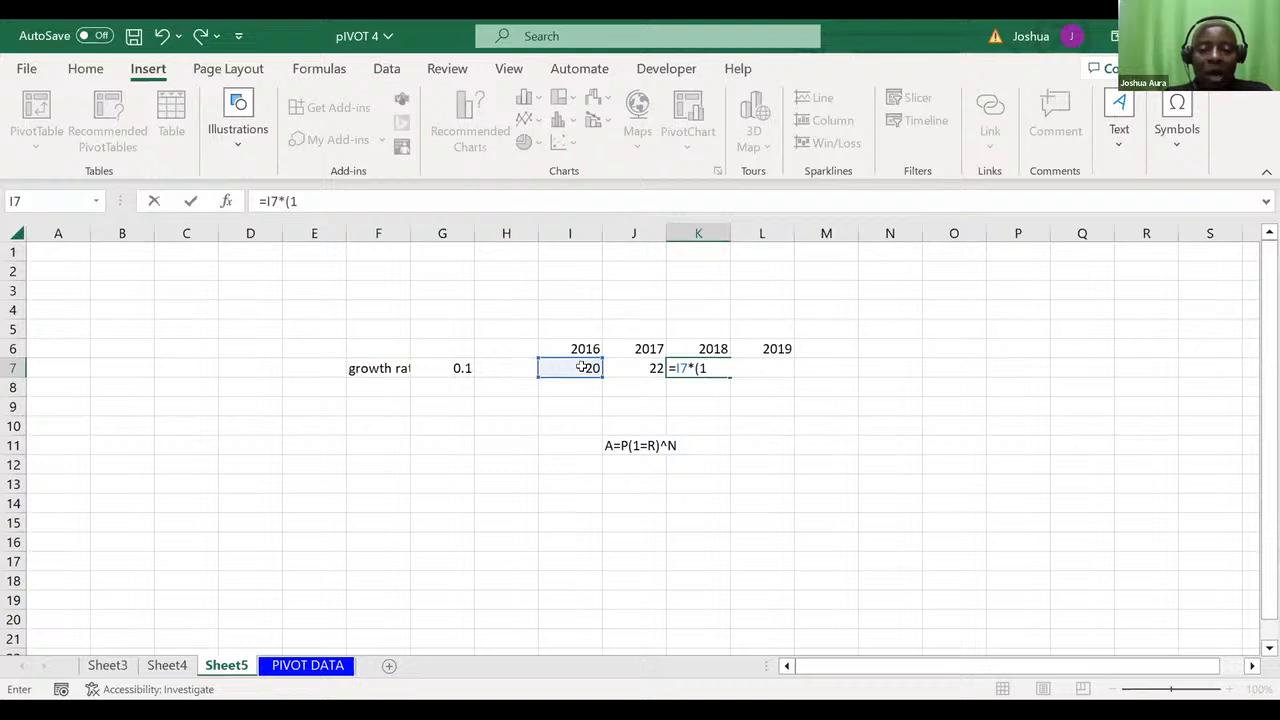
pyautogui.write('+')
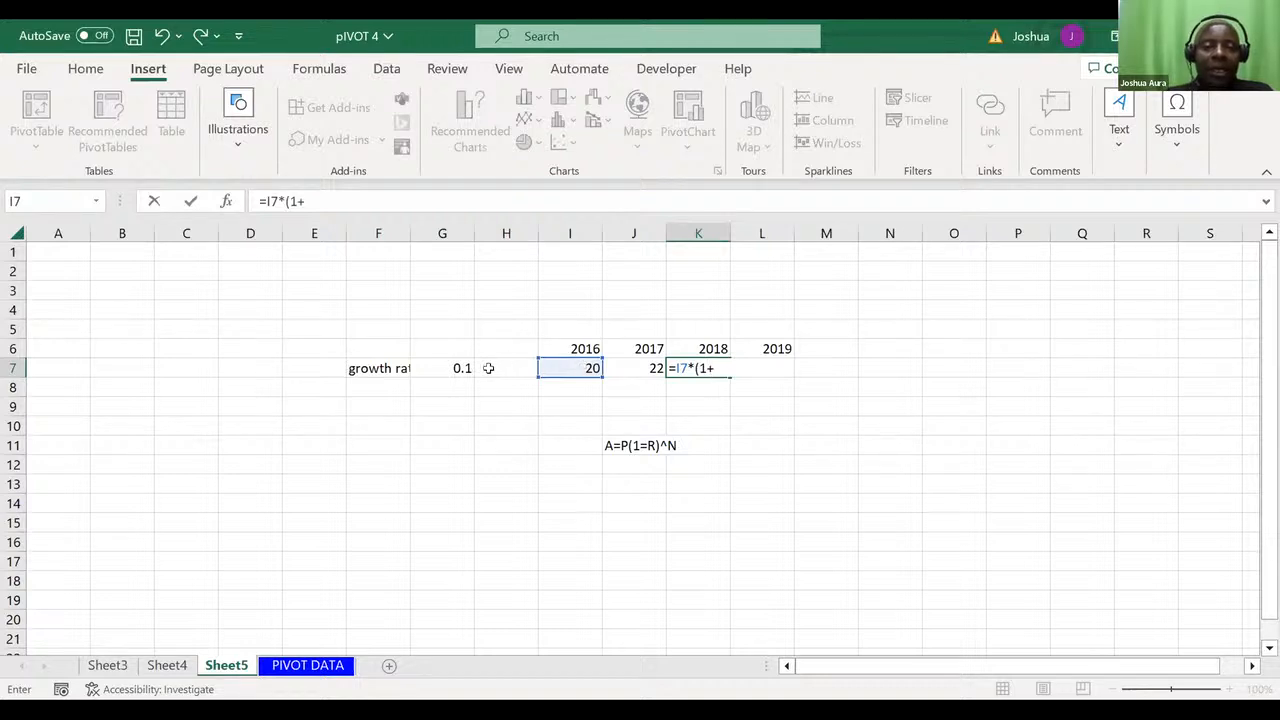
pyautogui.click(457, 368)
pyautogui.write(')')
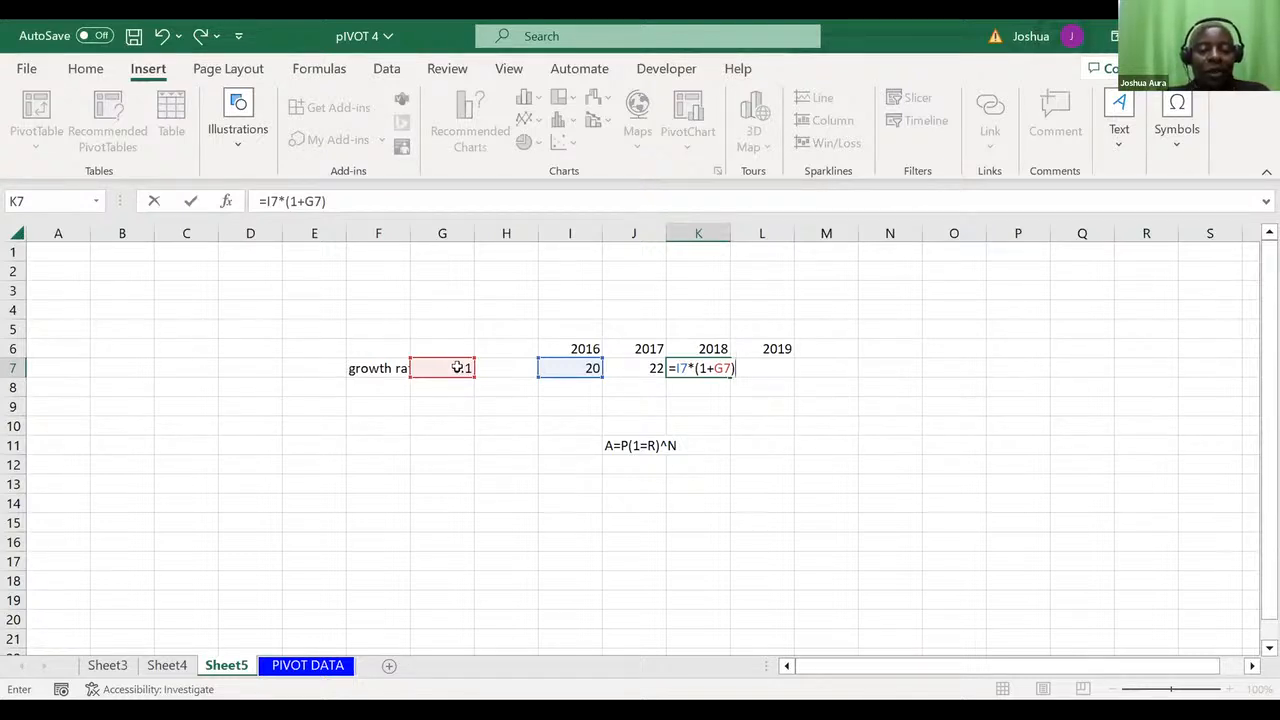
pyautogui.write('^')
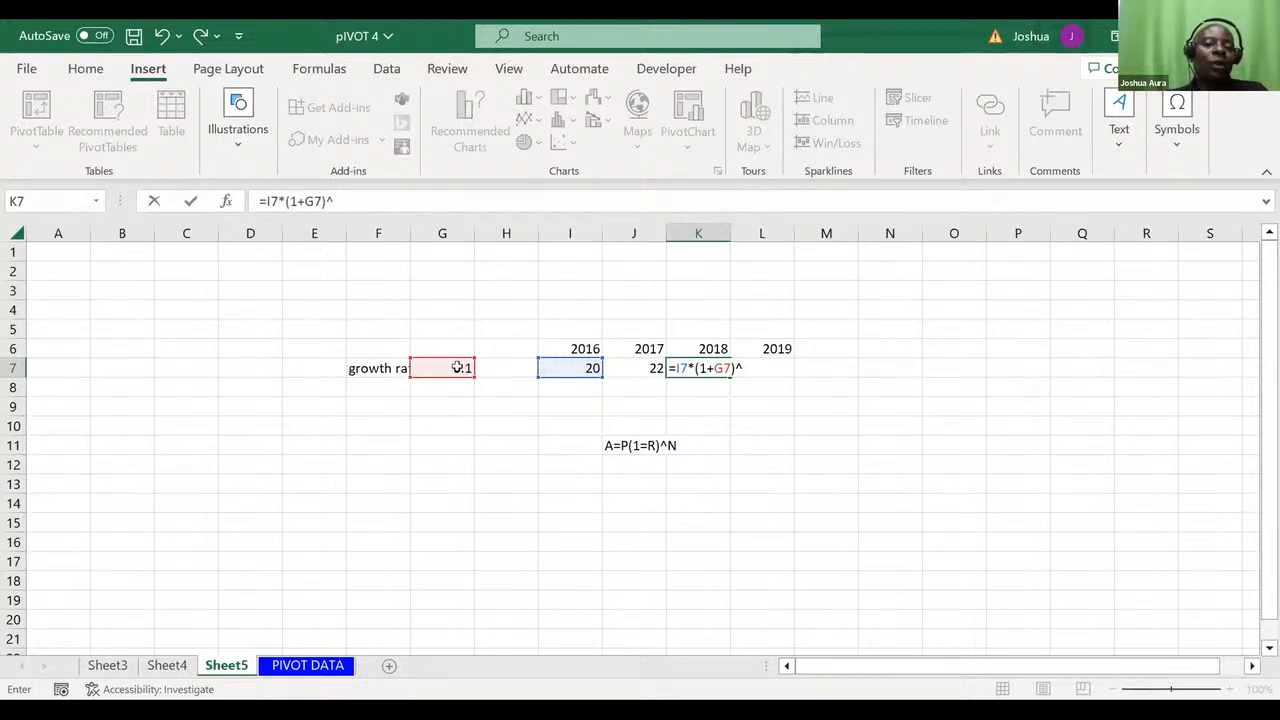
pyautogui.write('2')
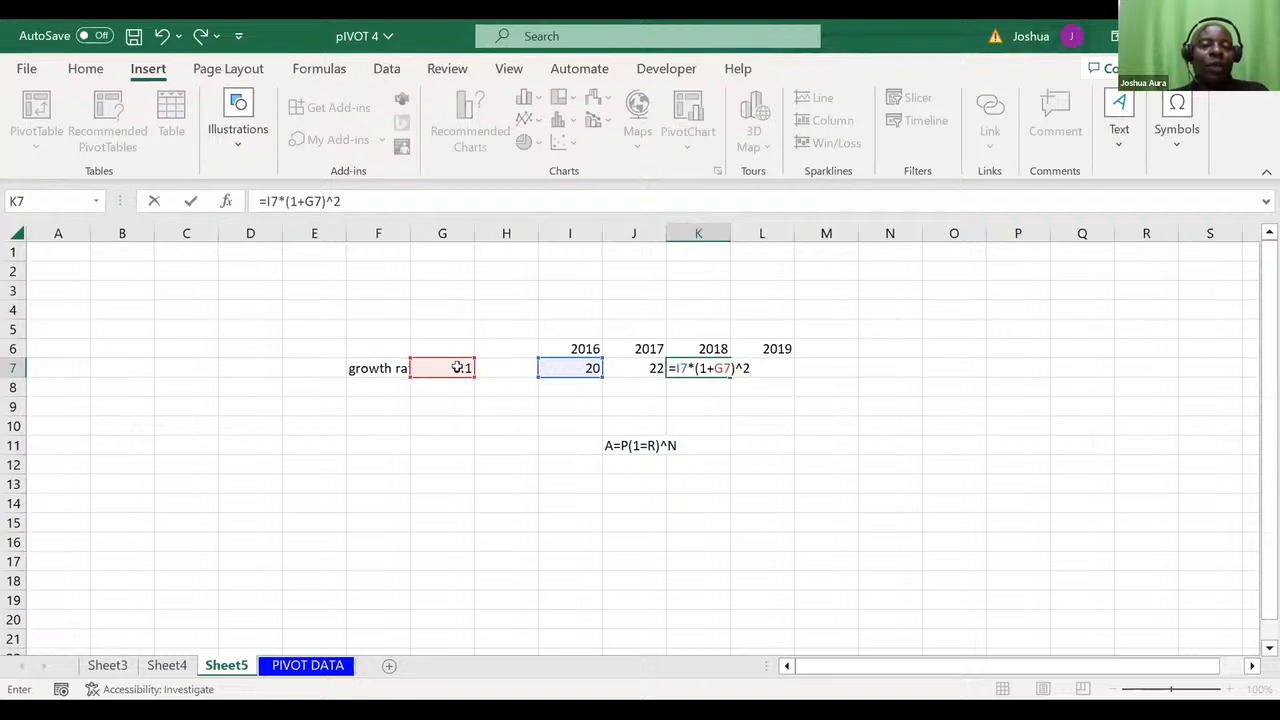
pyautogui.press('Return')
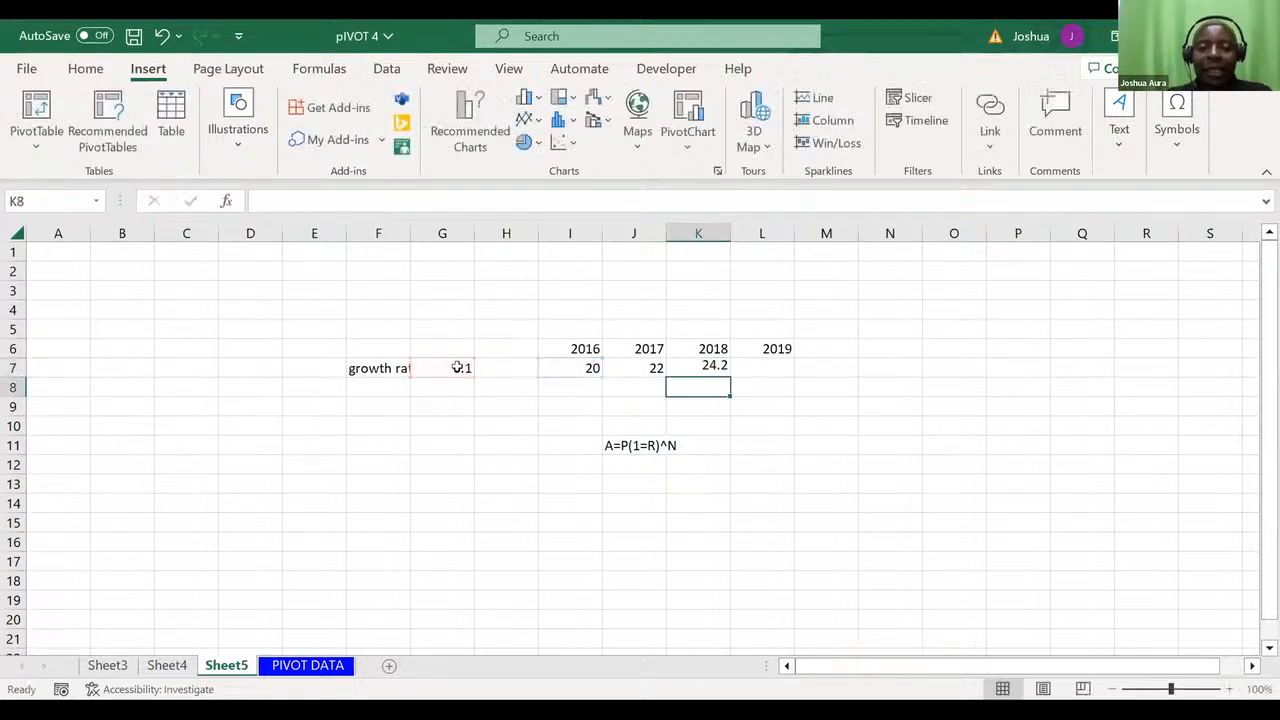
# - Enter the compound growth formula =I7*(1+G7)^3 in L7 under 2019, based on the 2016 value
pyautogui.click(762, 367)
pyautogui.write('=')
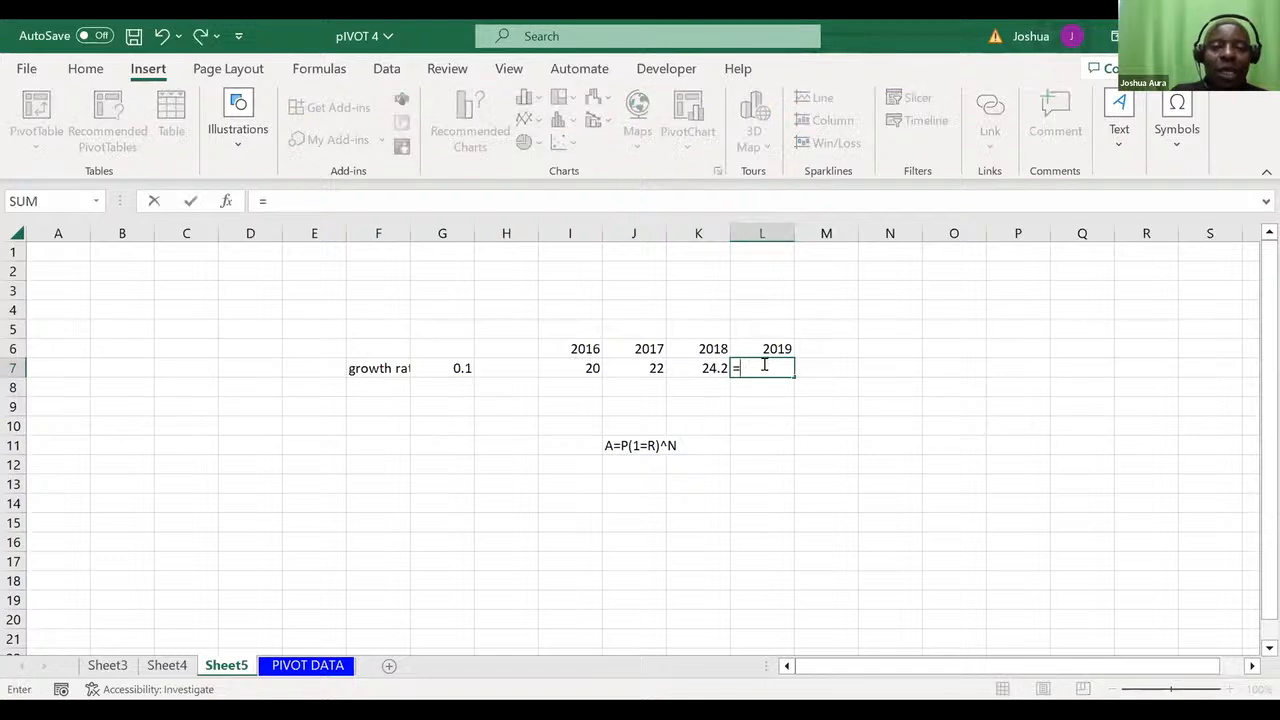
pyautogui.click(585, 364)
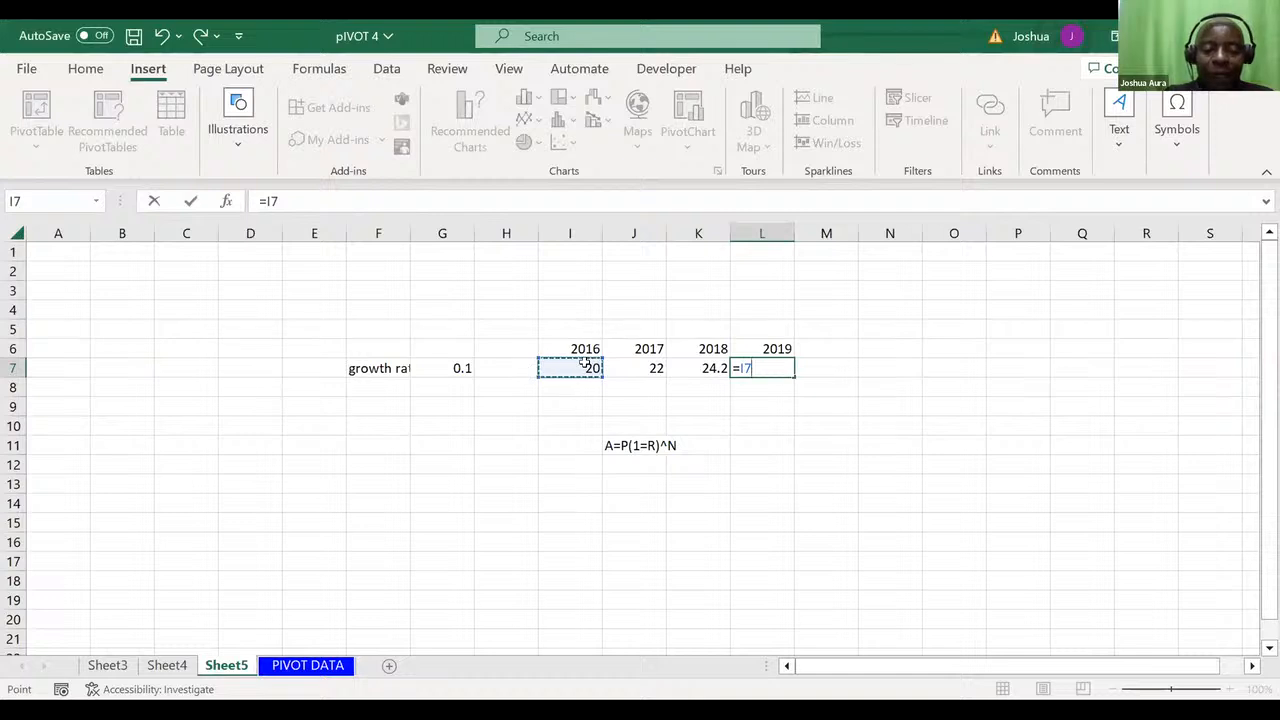
pyautogui.write('*')
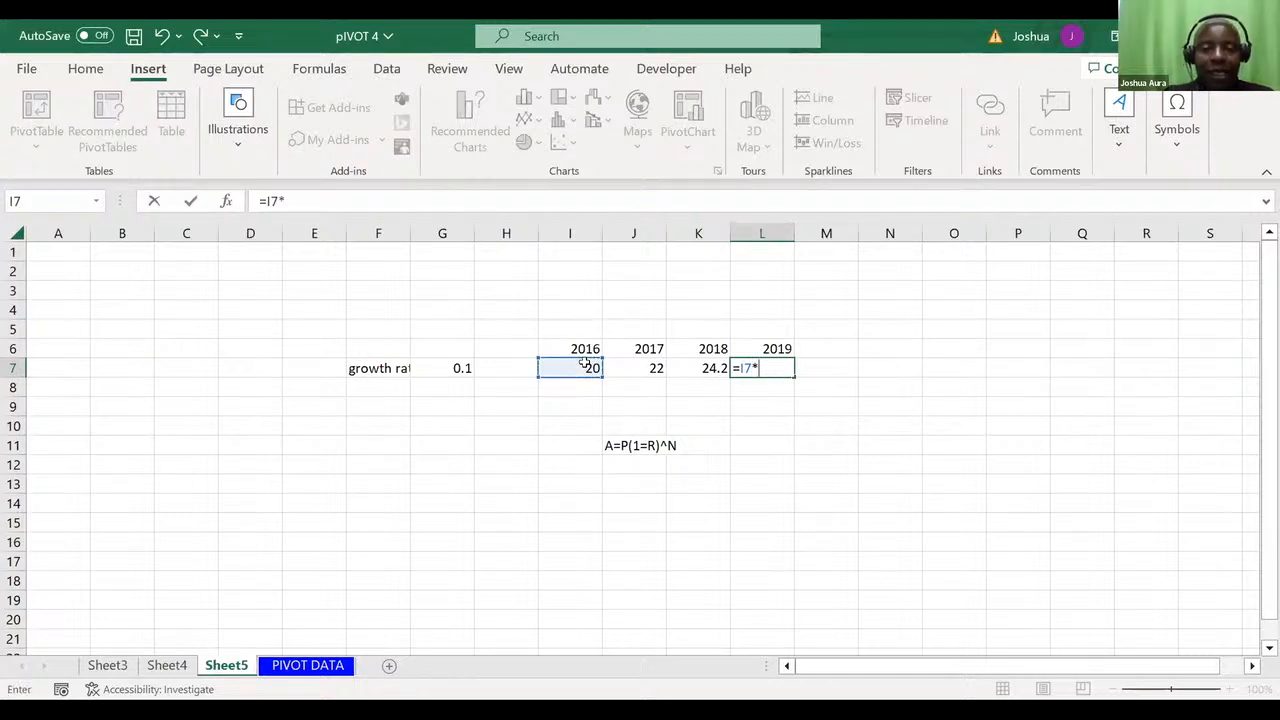
pyautogui.write('(1')
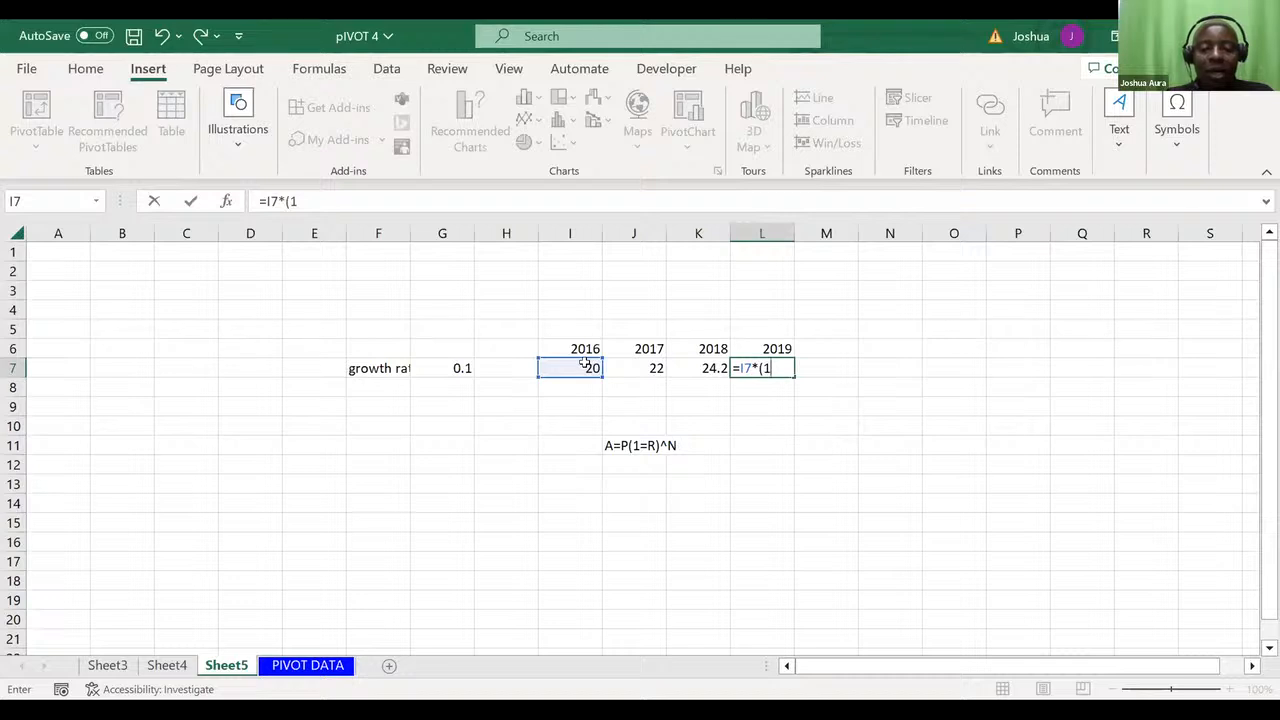
pyautogui.write('+')
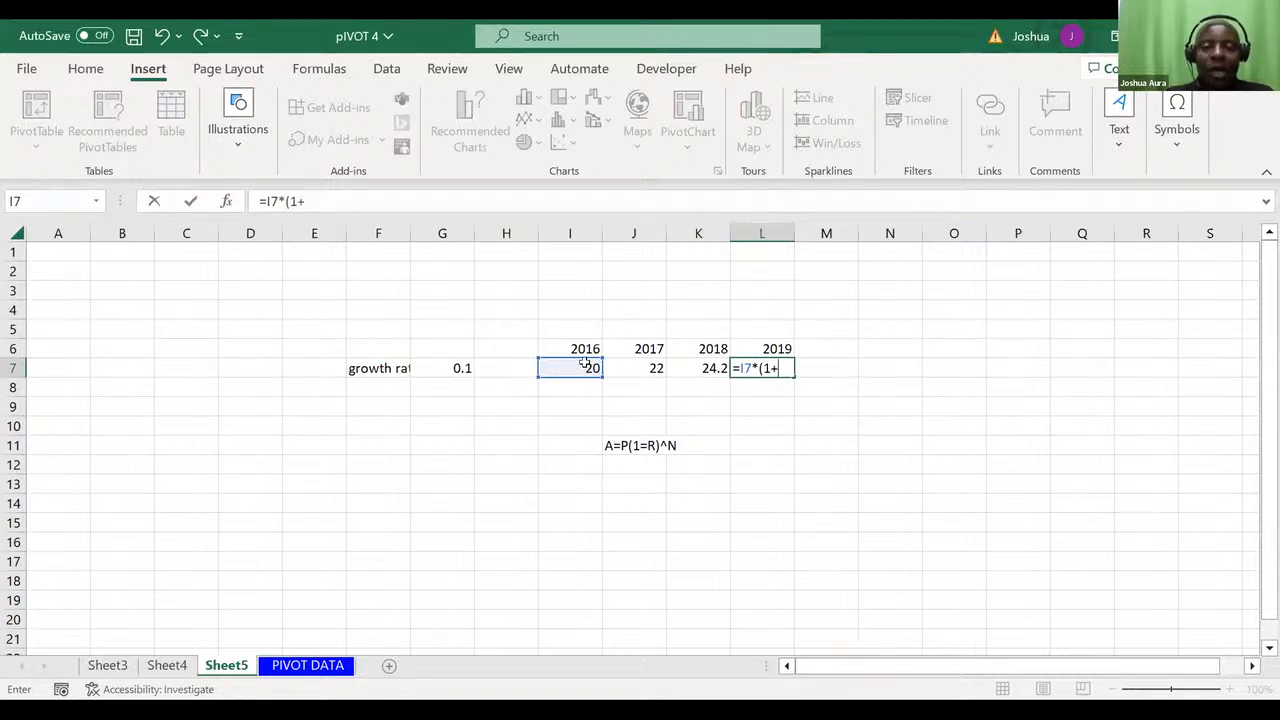
pyautogui.click(456, 366)
pyautogui.write(')')
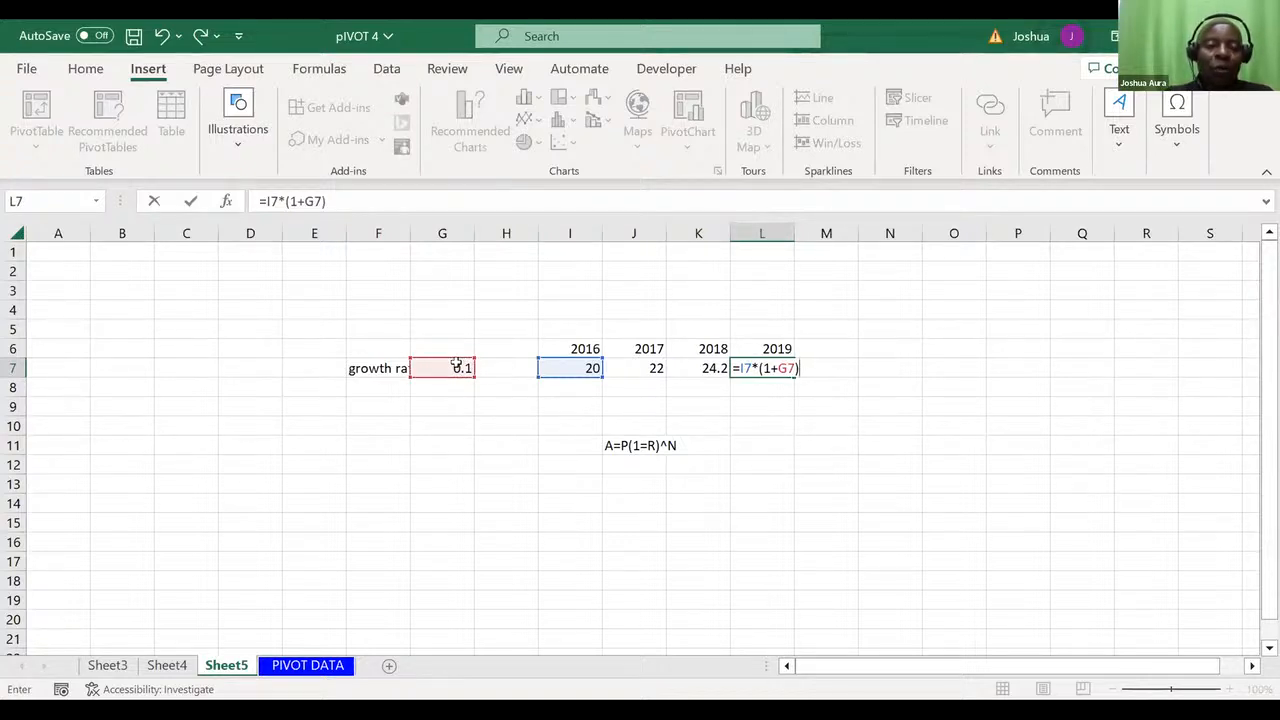
pyautogui.write('^3')
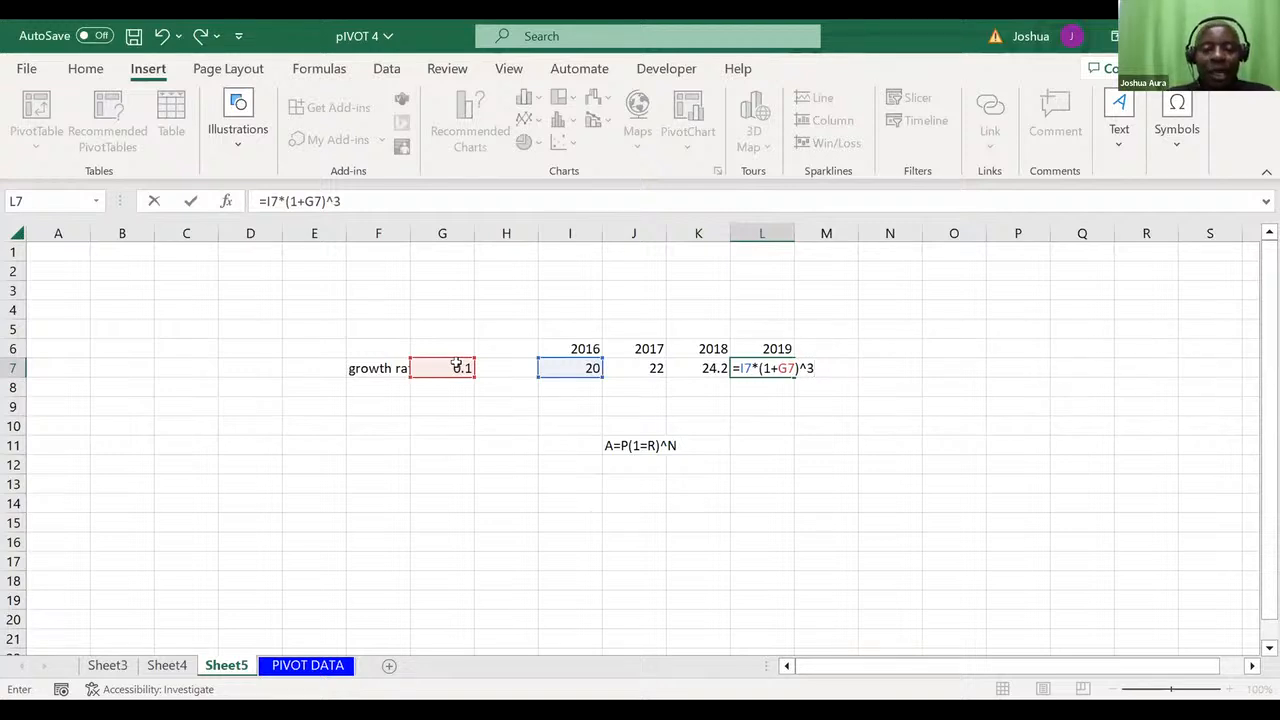
pyautogui.press('Return')
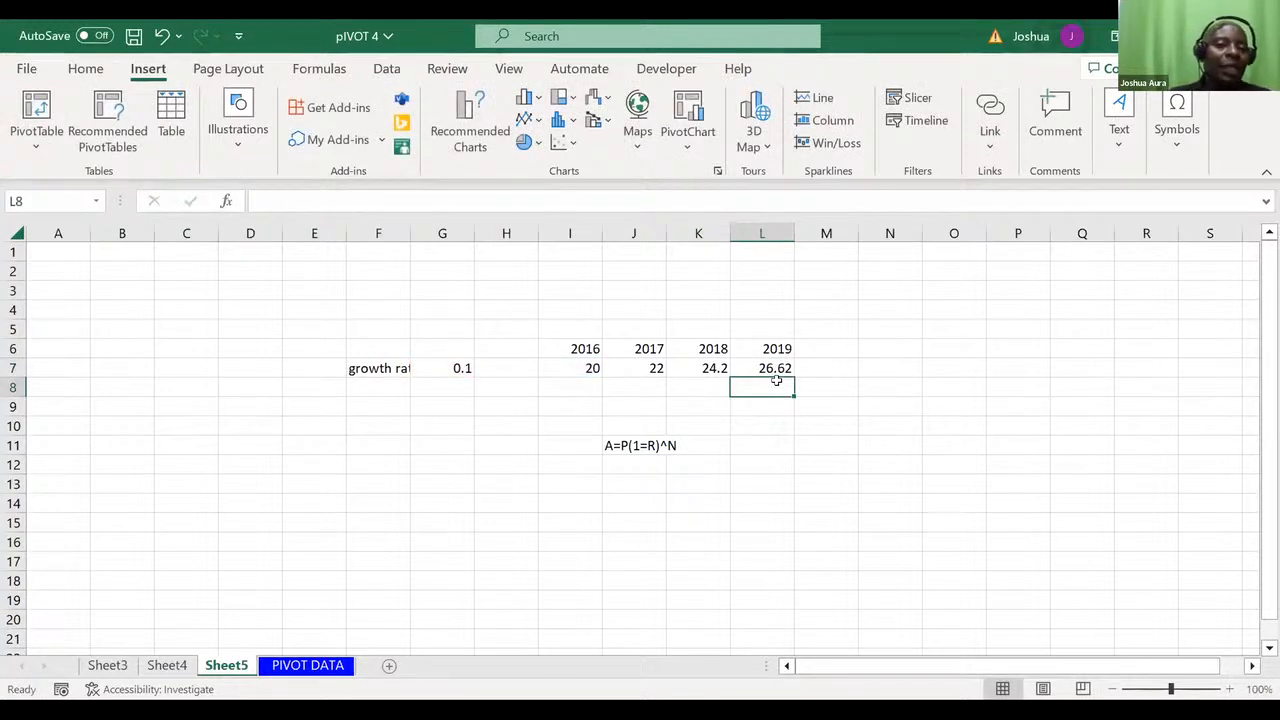